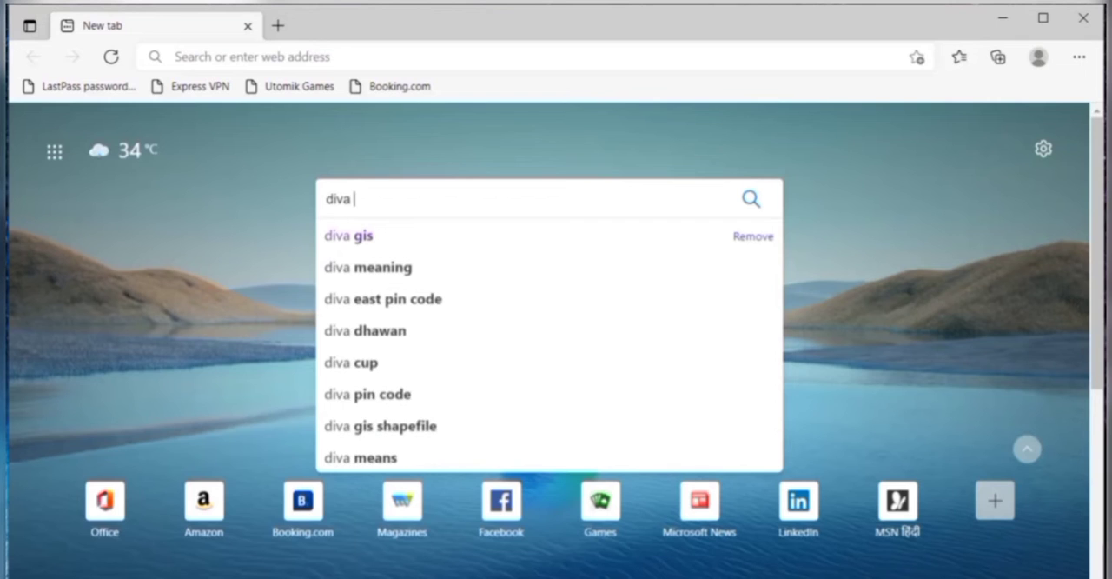
Step: Search the web for "diva gis" and open the DIVA-GIS website from the results
type("gis")
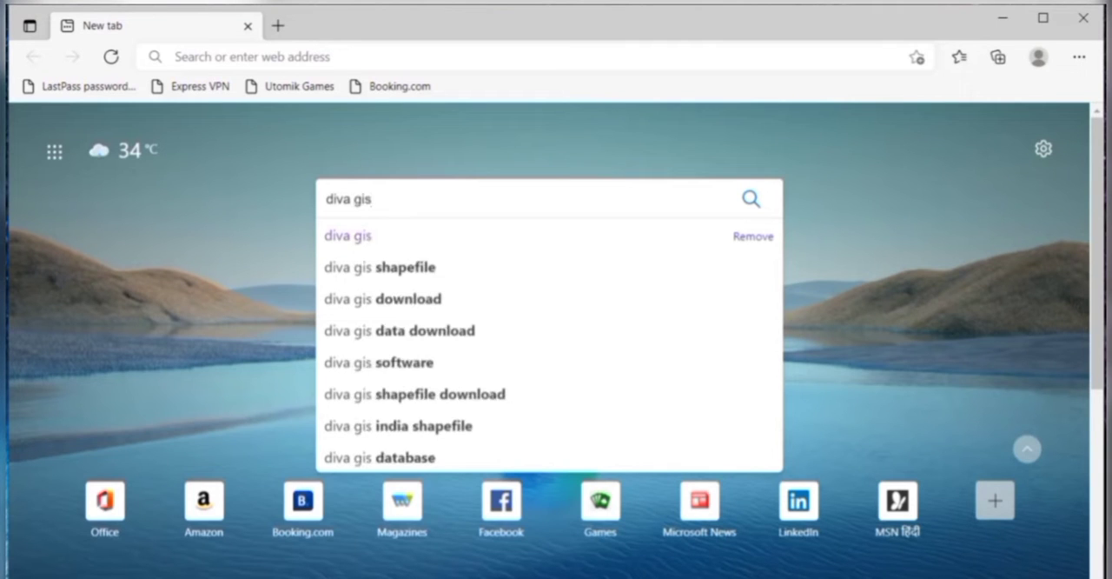
key("Return")
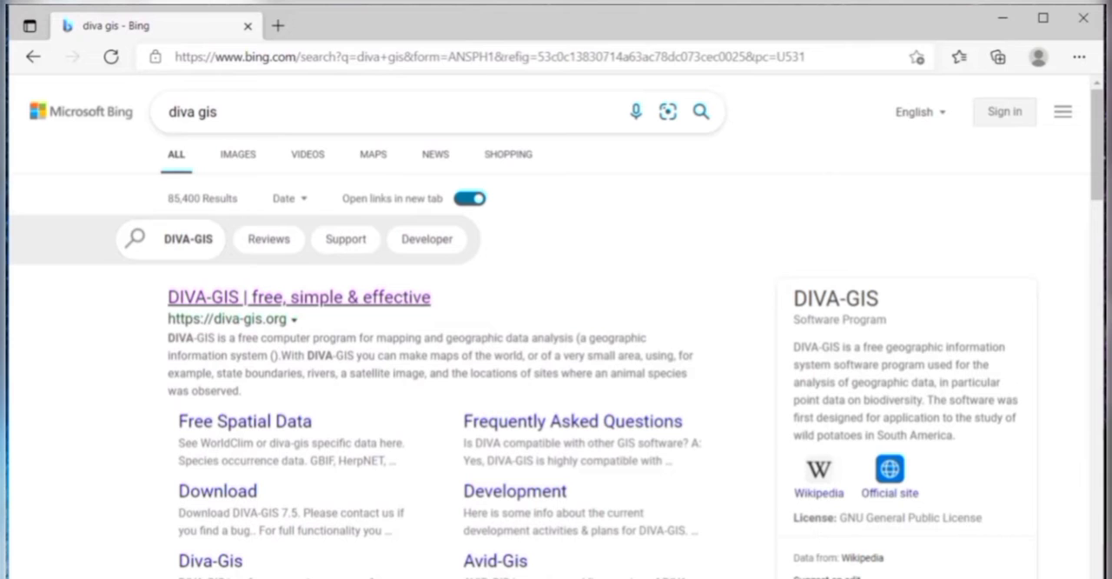
left_click(299, 298)
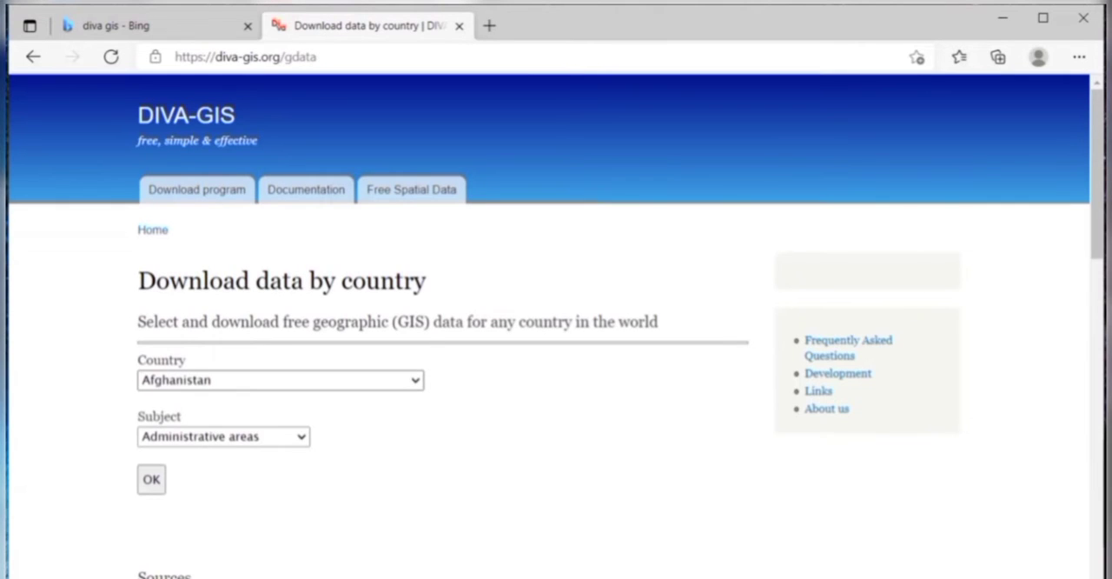
Step: Choose India as the country for the spatial data download
left_click(281, 379)
type("in")
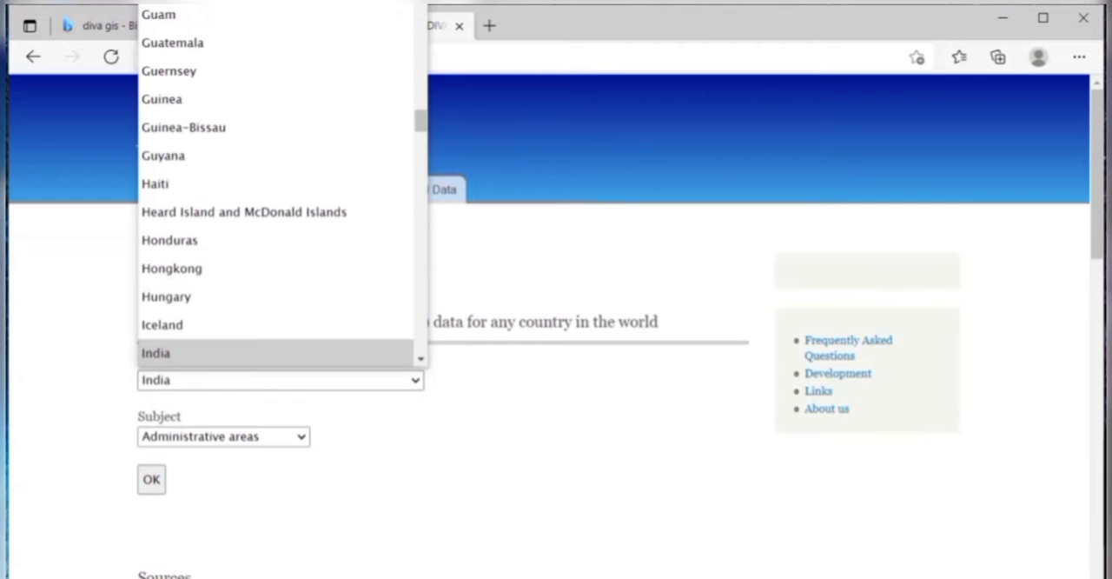
key("Return")
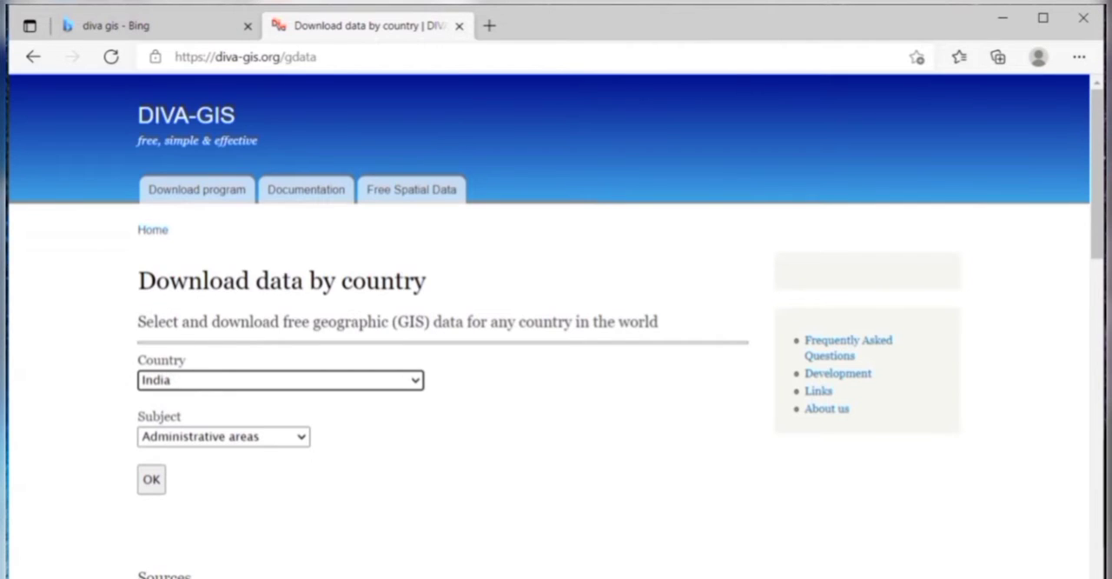
Step: Review the available data subjects from Inland water to Gazetteer, leaving Administrative areas selected
left_click(223, 436)
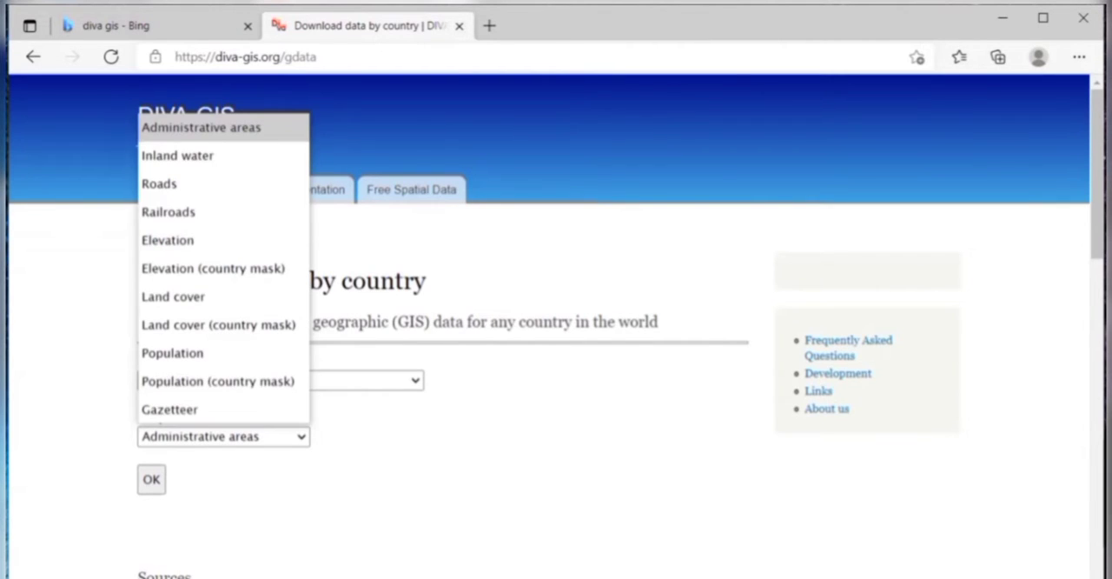
key("Down")
key("Down")
key("Down")
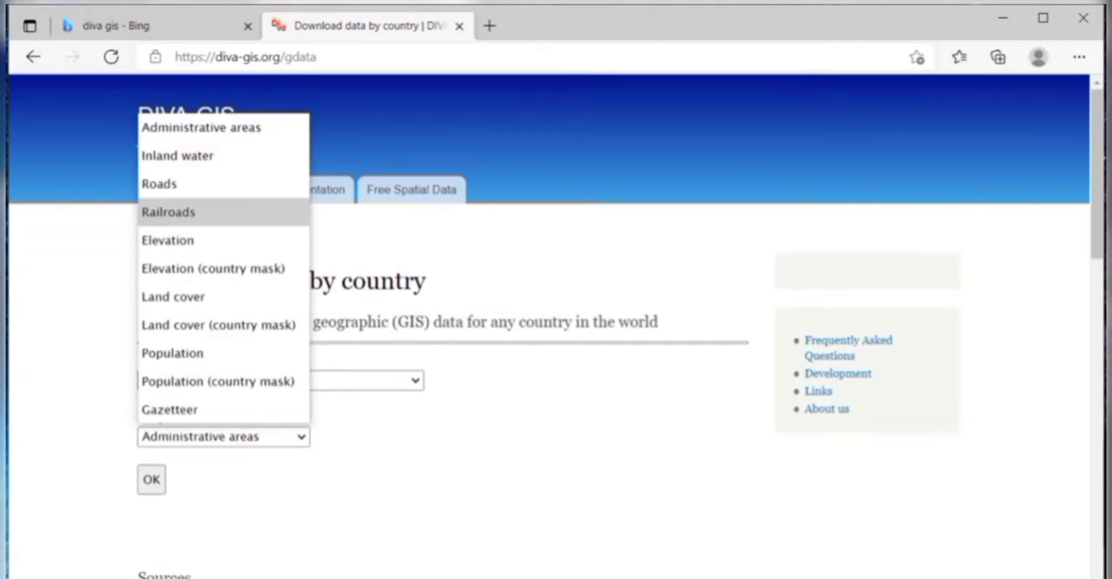
key("Down")
key("Down")
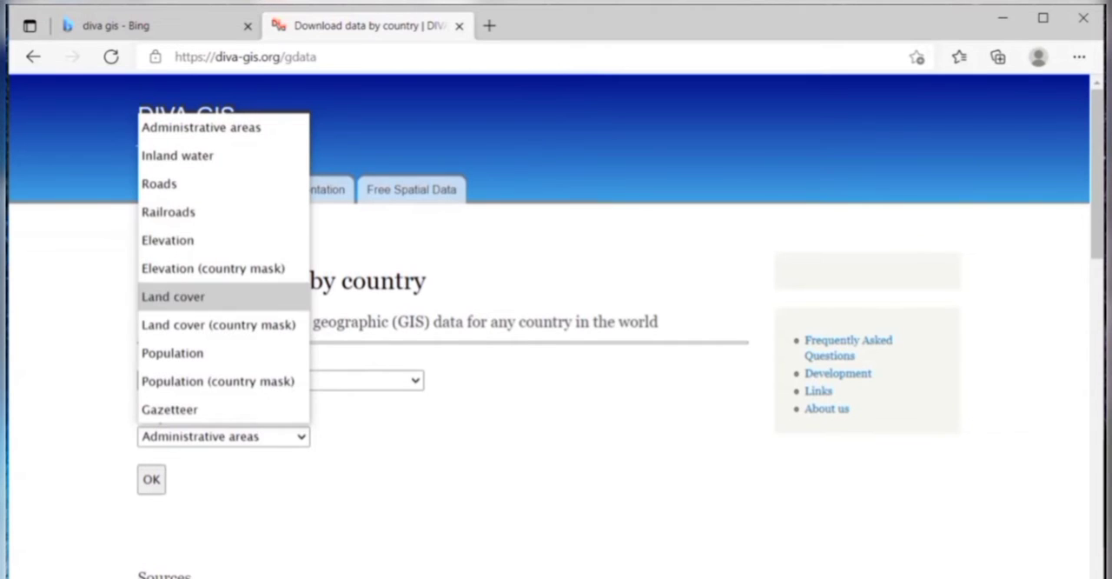
key("Down")
key("Down")
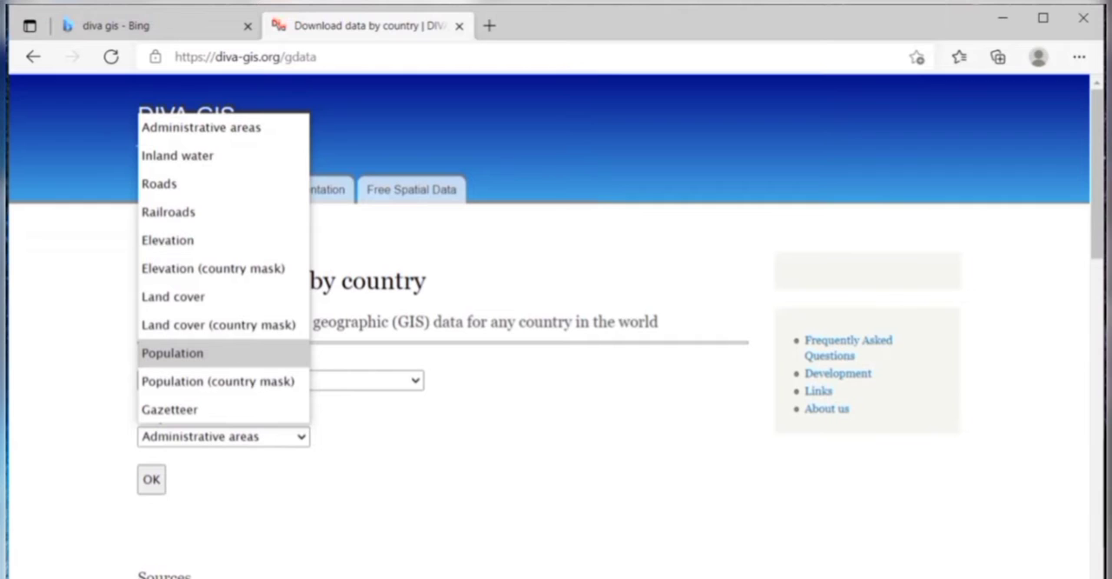
key("Down")
key("Down")
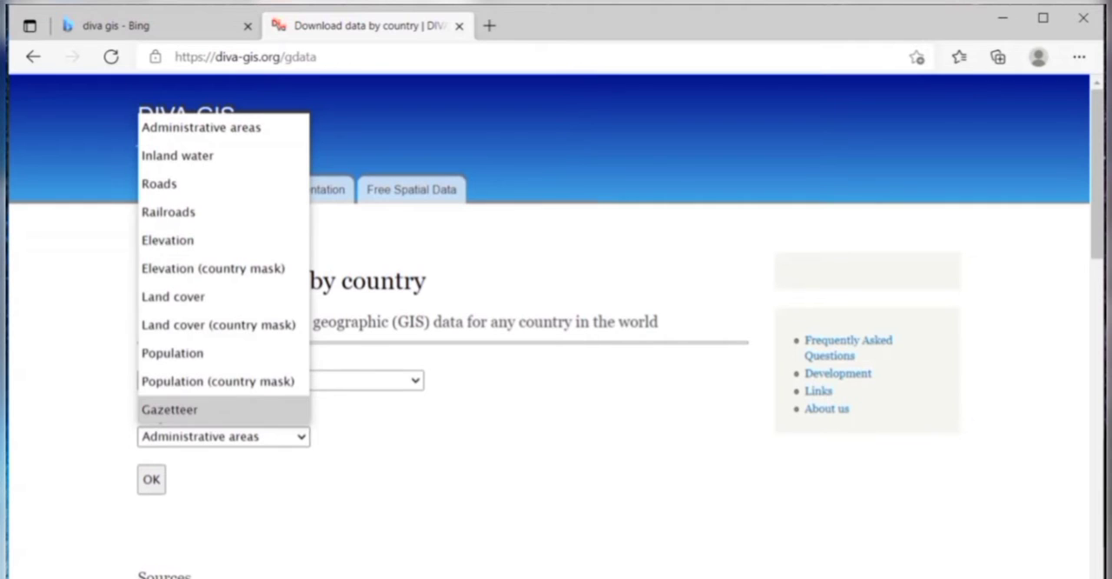
key("Escape")
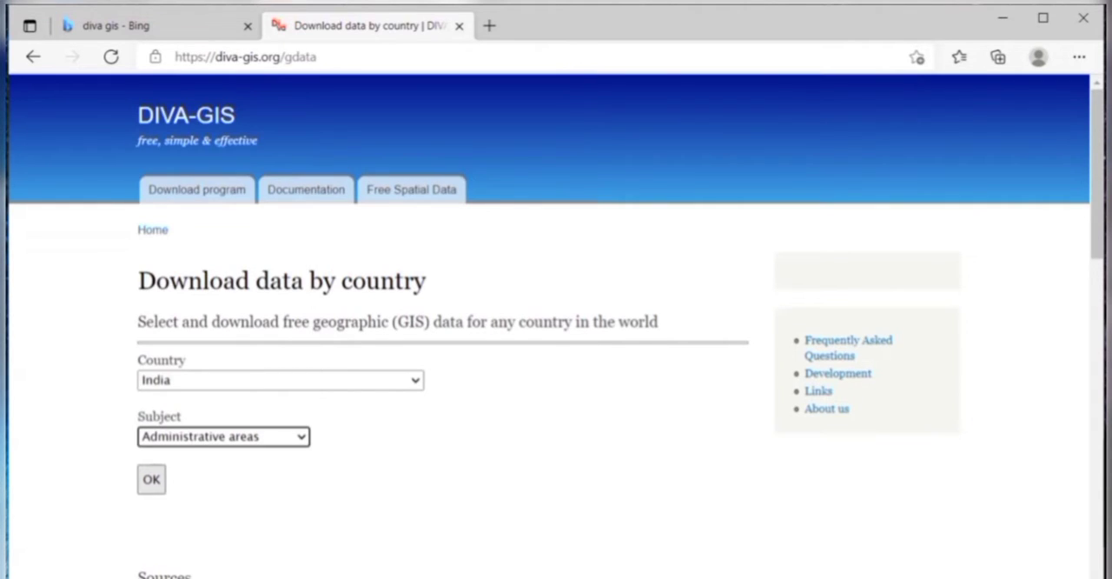
Step: Submit the India administrative areas request and download the IND_adm.zip file
key("Tab")
key("Return")
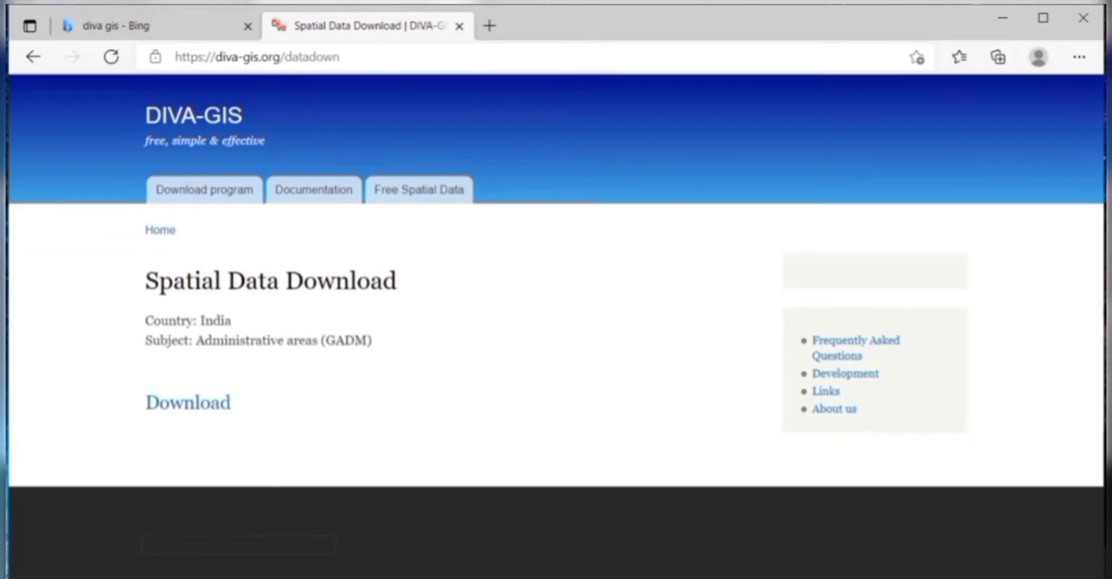
left_click(187, 403)
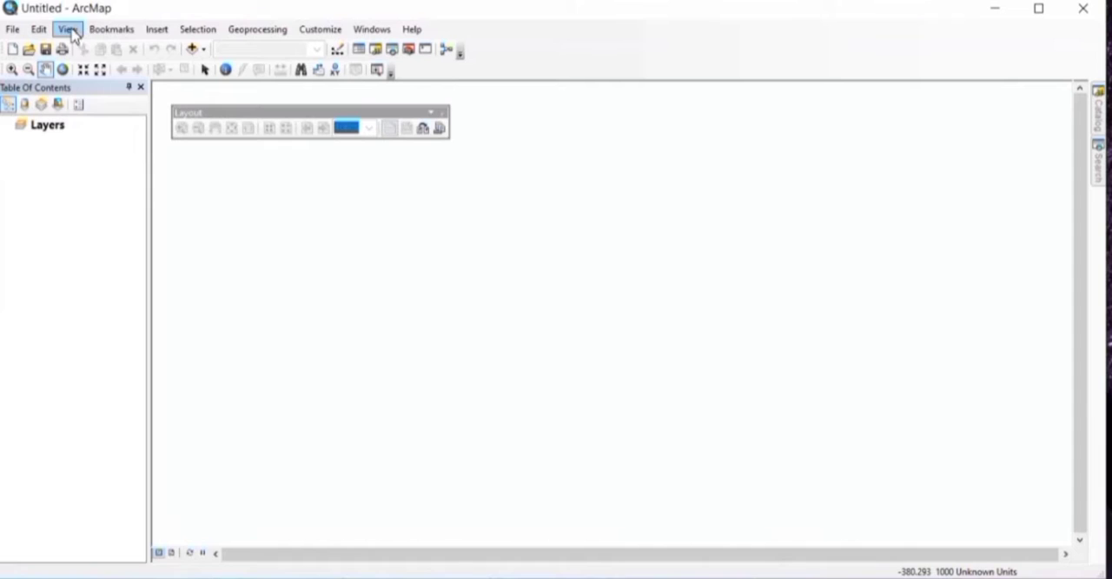
Step: Switch to ArcMap and show the untitled map in Layout View
left_click(68, 28)
mouse_move(112, 29)
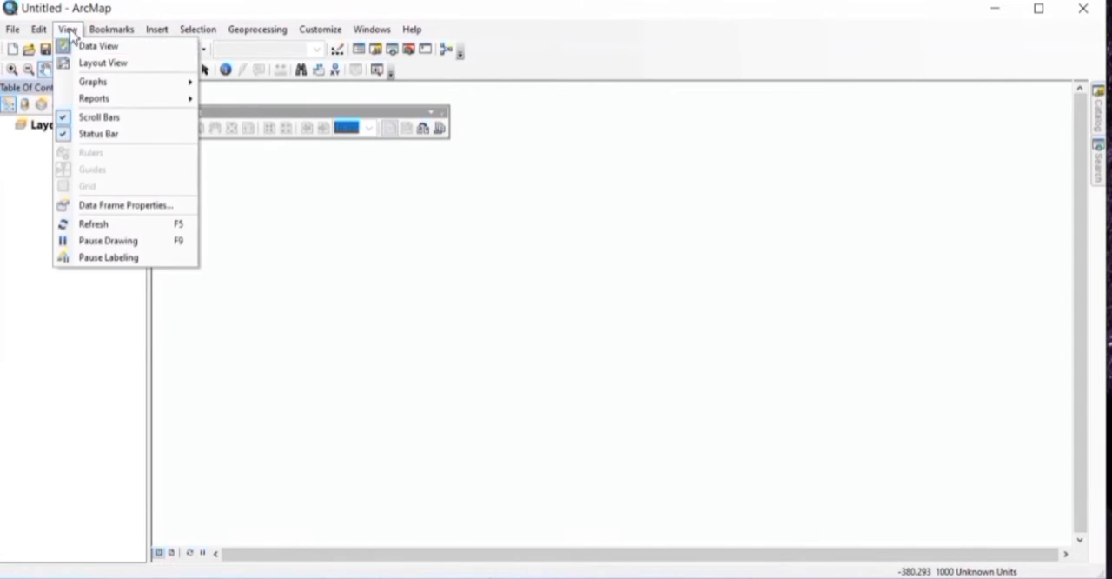
left_click(95, 63)
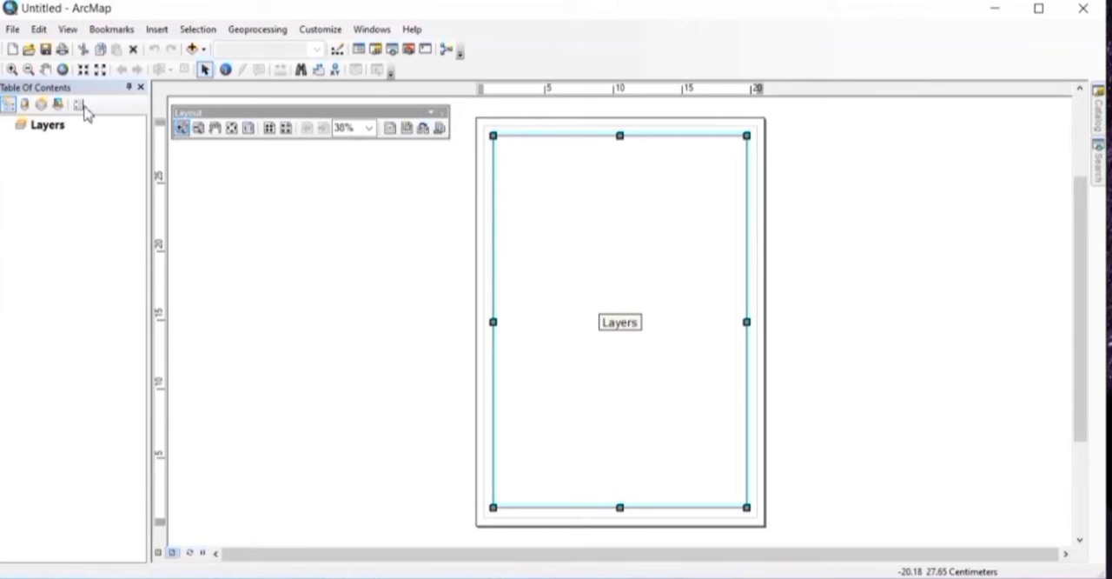
Step: Set the A4 page orientation to landscape, with map elements scaled proportionally to changes in page size
left_click(12, 29)
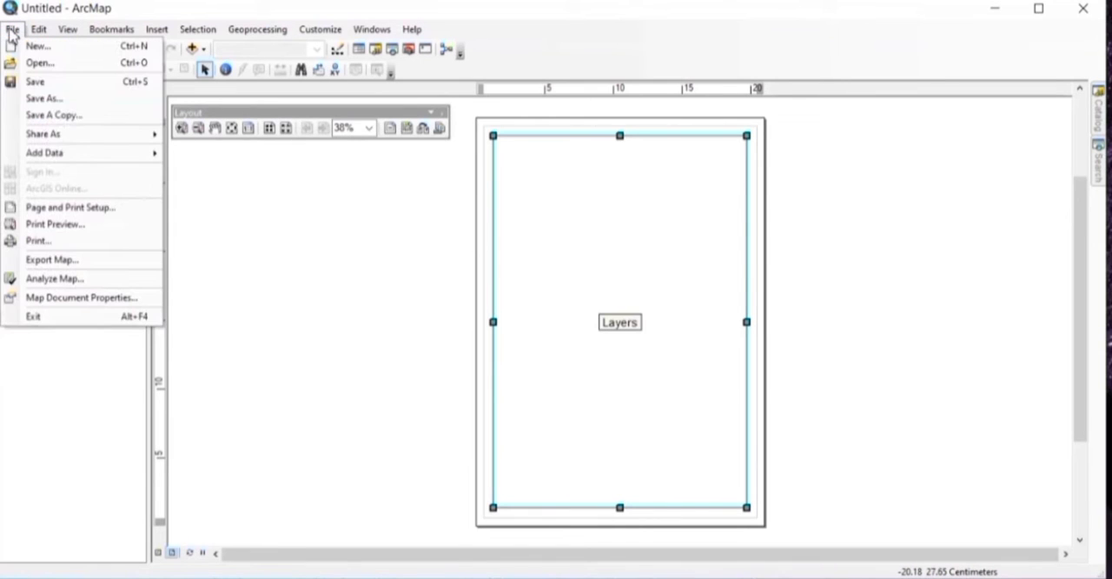
left_click(78, 207)
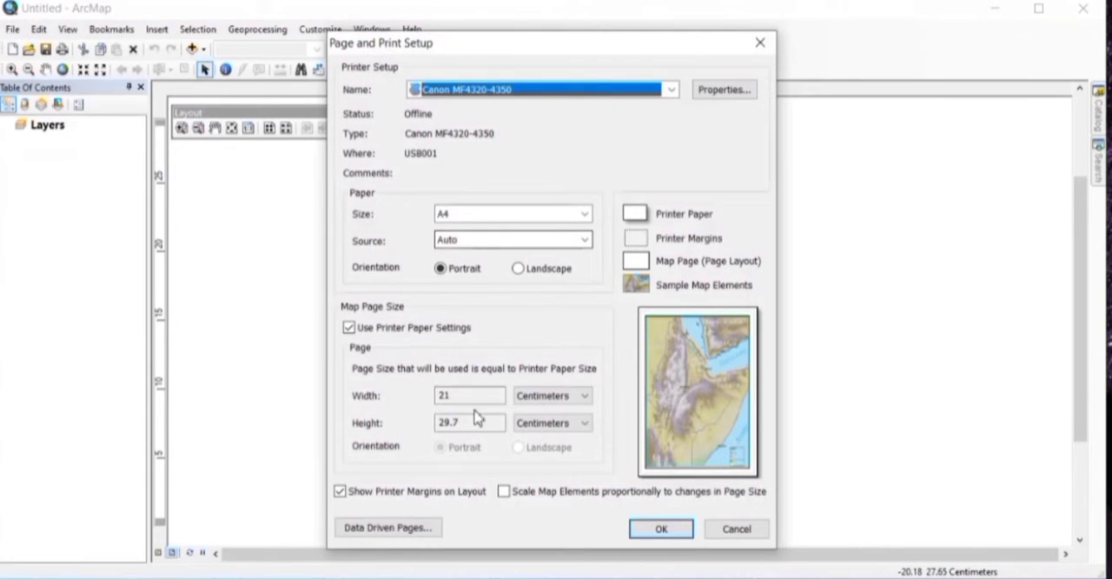
left_click(547, 275)
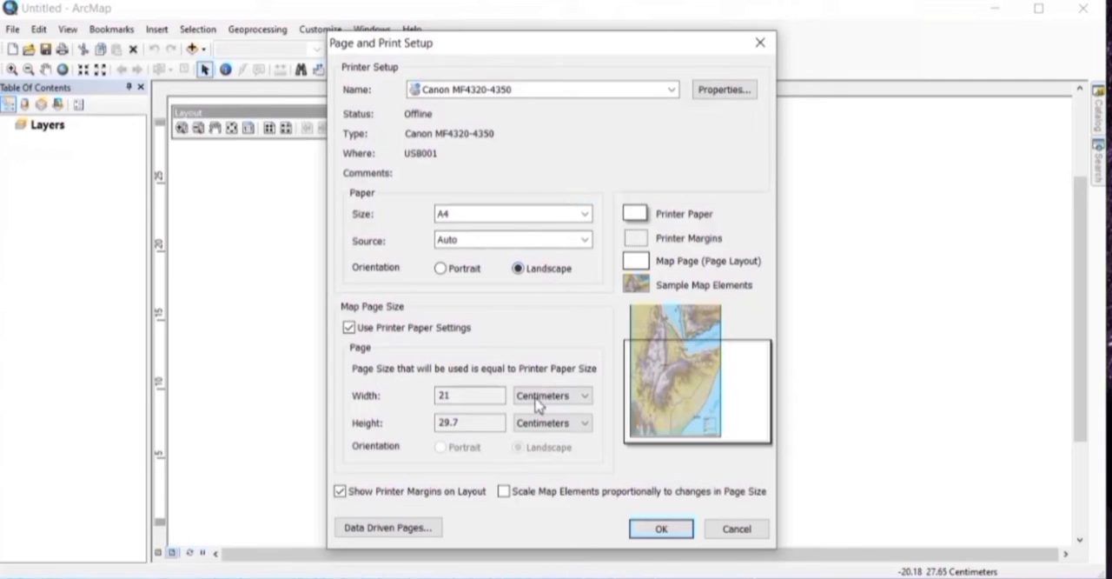
left_click(536, 493)
left_click(675, 529)
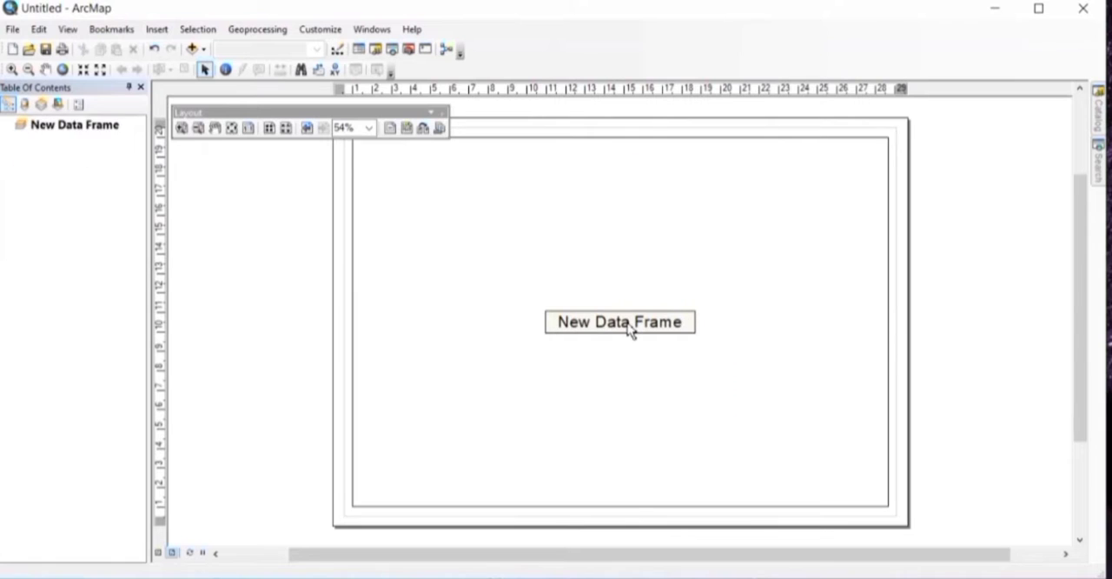
Step: Shrink the new data frame to about 14 by 9 cm in the page's upper-left quarter
left_click(632, 331)
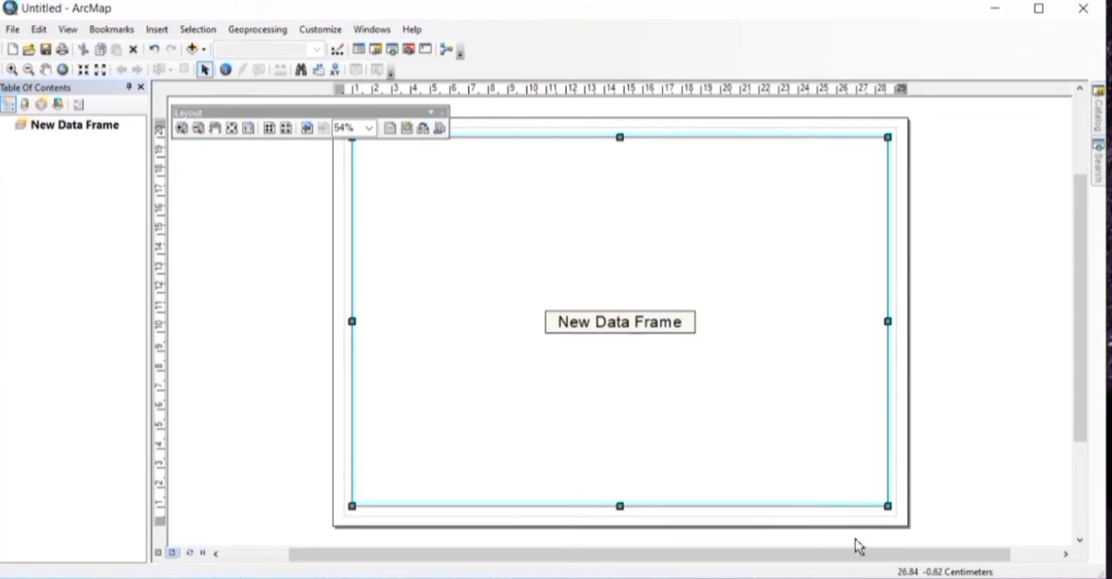
left_click_drag(887, 505, 629, 325)
left_click_drag(489, 137, 490, 146)
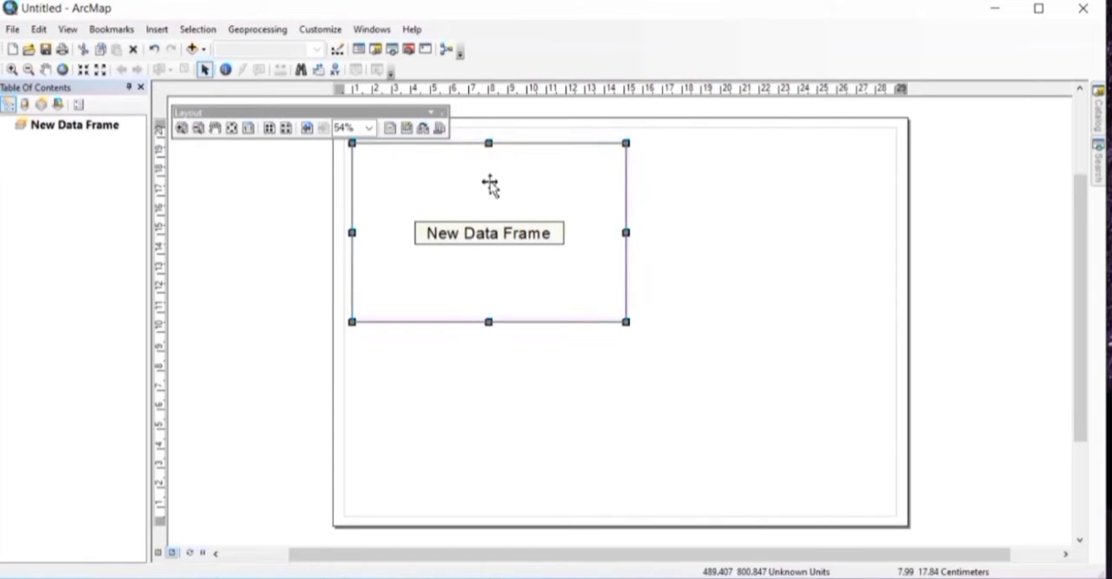
left_click(699, 223)
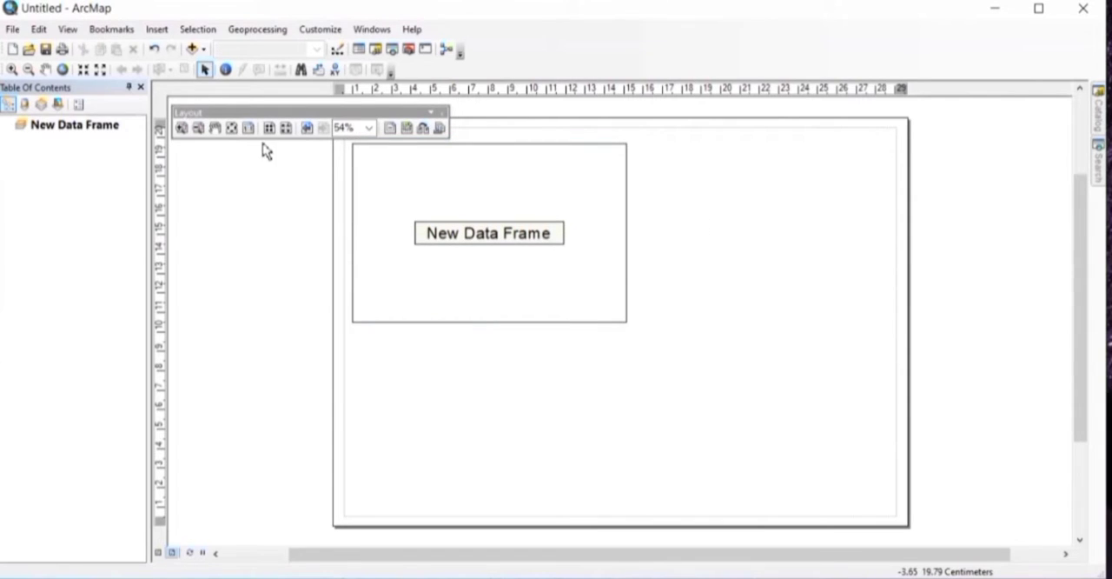
Step: Insert a second data frame and place it in the page's lower-right quarter
left_click(156, 29)
left_click(184, 49)
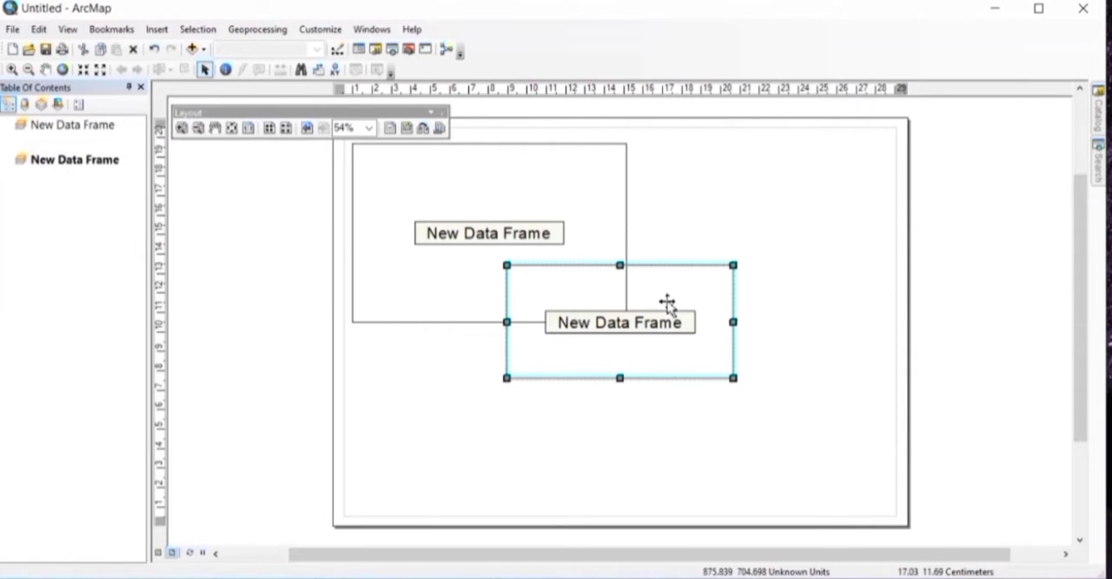
left_click_drag(670, 300, 801, 404)
Step: Duplicate the upper-left data frame into the page's upper-right quarter and narrow the copy to fit inside the margin
left_click(524, 289)
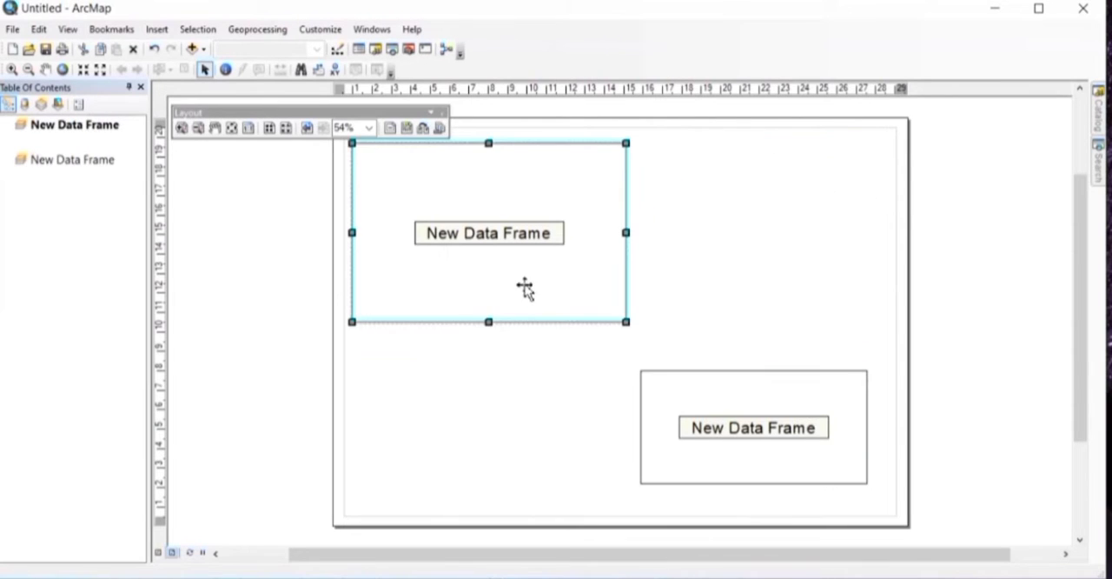
key("ctrl+c")
key("ctrl+v")
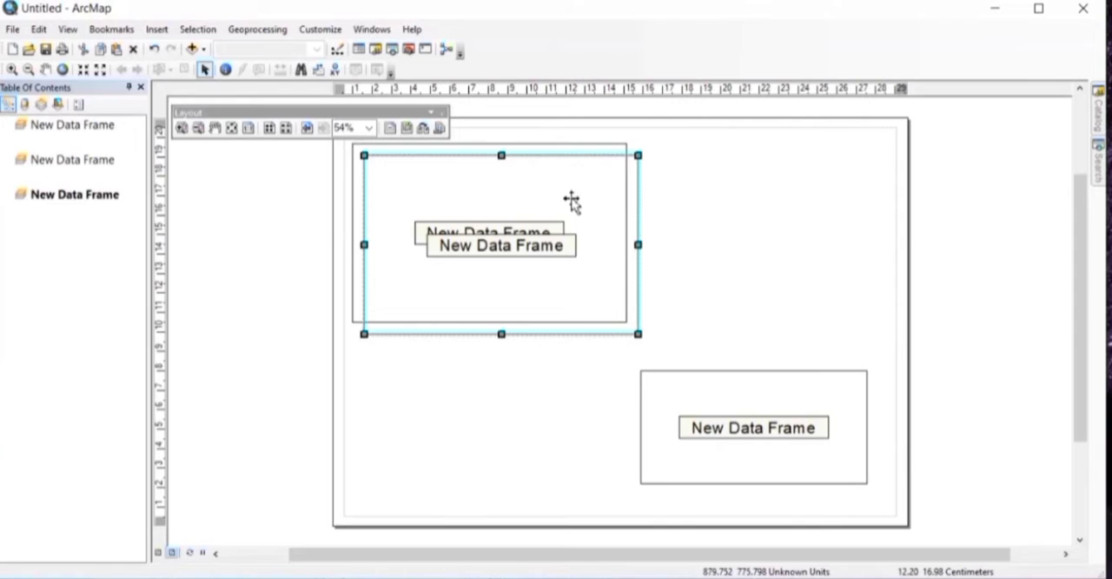
left_click_drag(571, 200, 844, 186)
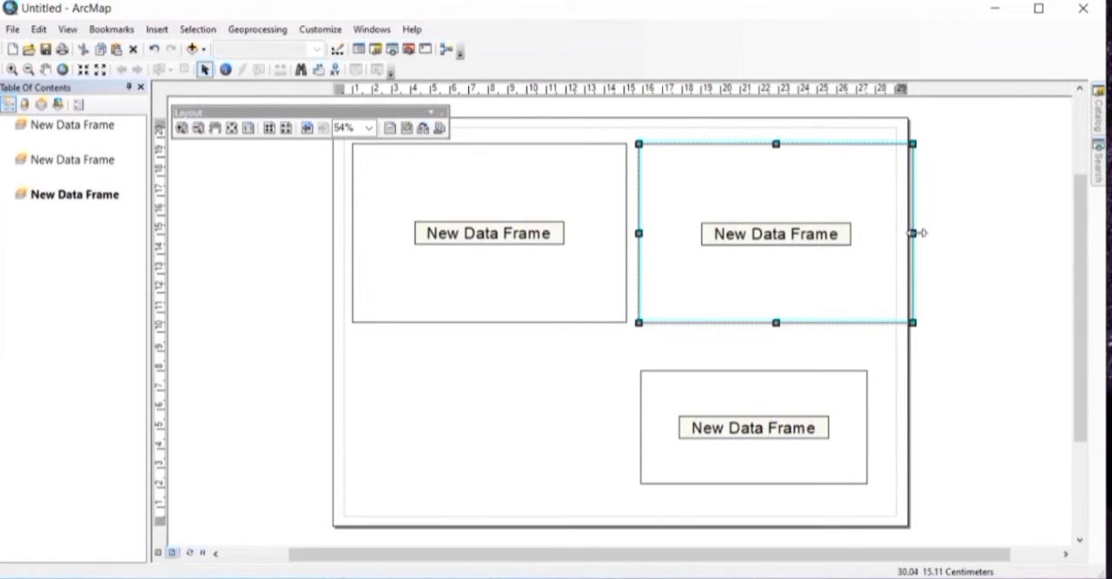
left_click_drag(917, 232, 882, 235)
Step: Enlarge the lower-right data frame, aligning its outer edge with the frame above and extending it upward and downward
left_click(753, 397)
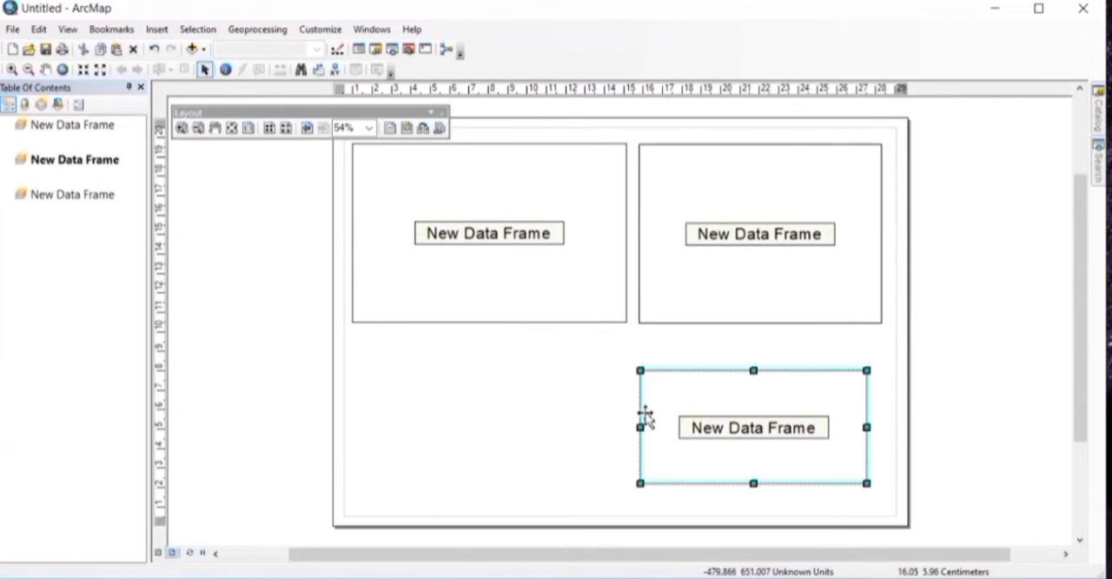
left_click_drag(869, 427, 882, 426)
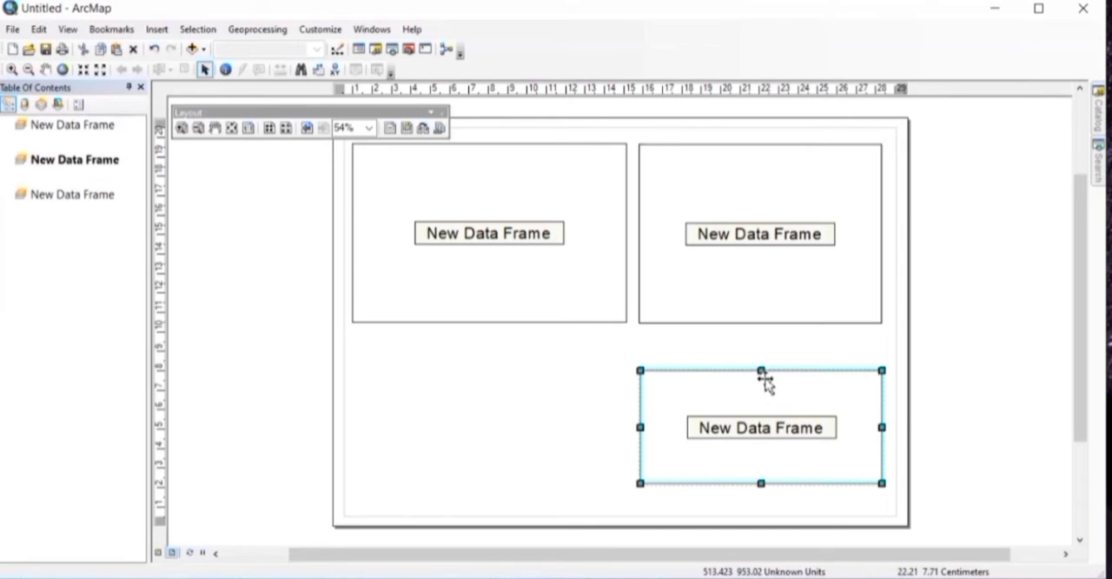
left_click_drag(764, 379, 764, 370)
left_click_drag(760, 479, 761, 507)
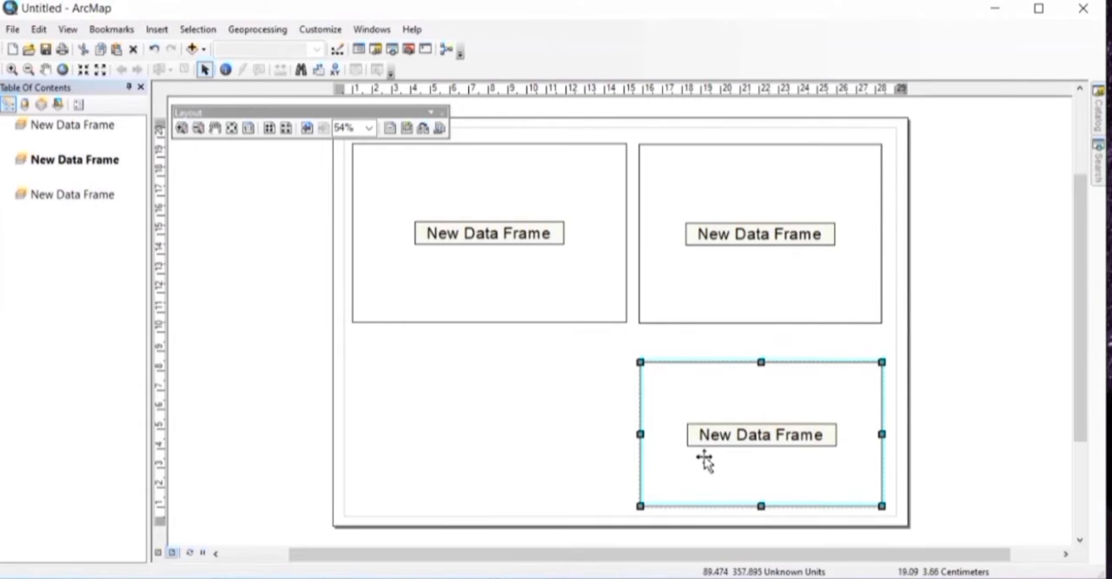
Step: Duplicate the lower-right data frame into the page's lower-left quarter and adjust the widths of the two lower frames
key("ctrl+v")
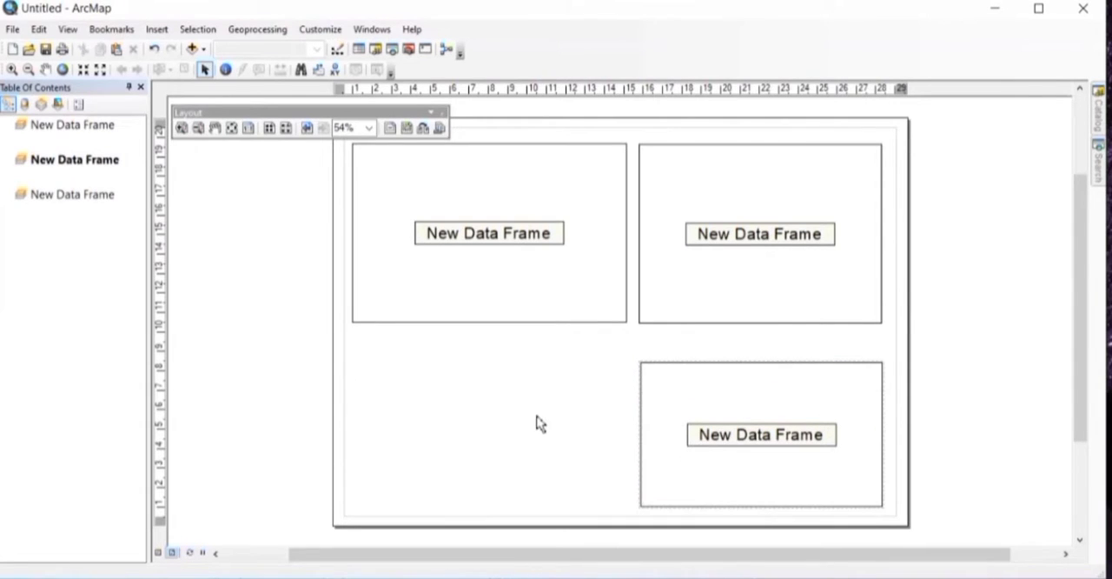
left_click_drag(675, 437, 363, 432)
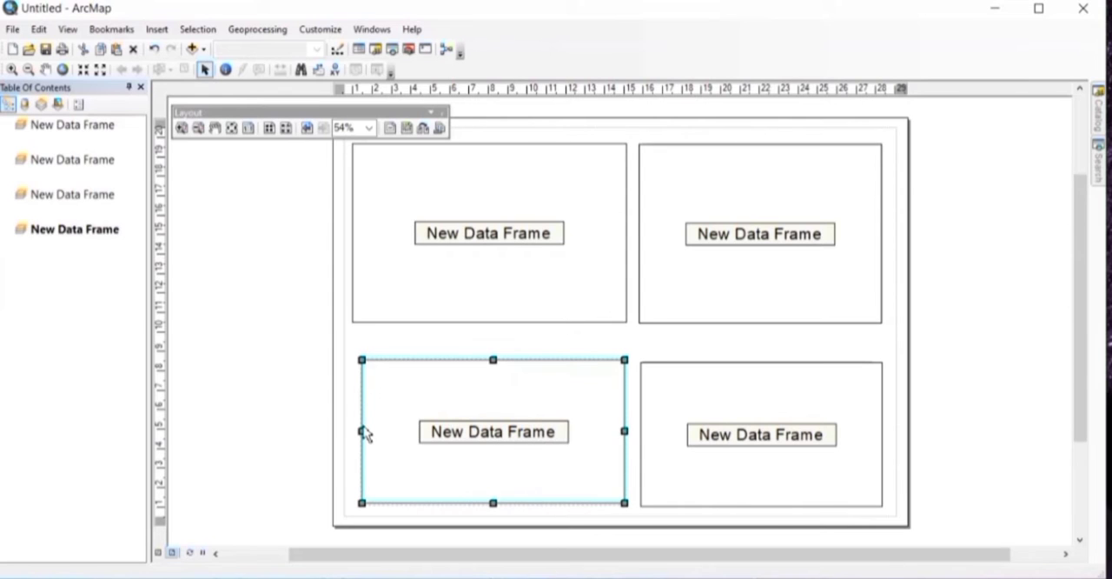
mouse_move(623, 432)
left_mouse_down()
mouse_move(614, 430)
mouse_move(641, 434)
mouse_move(632, 438)
left_mouse_up()
left_click(645, 438)
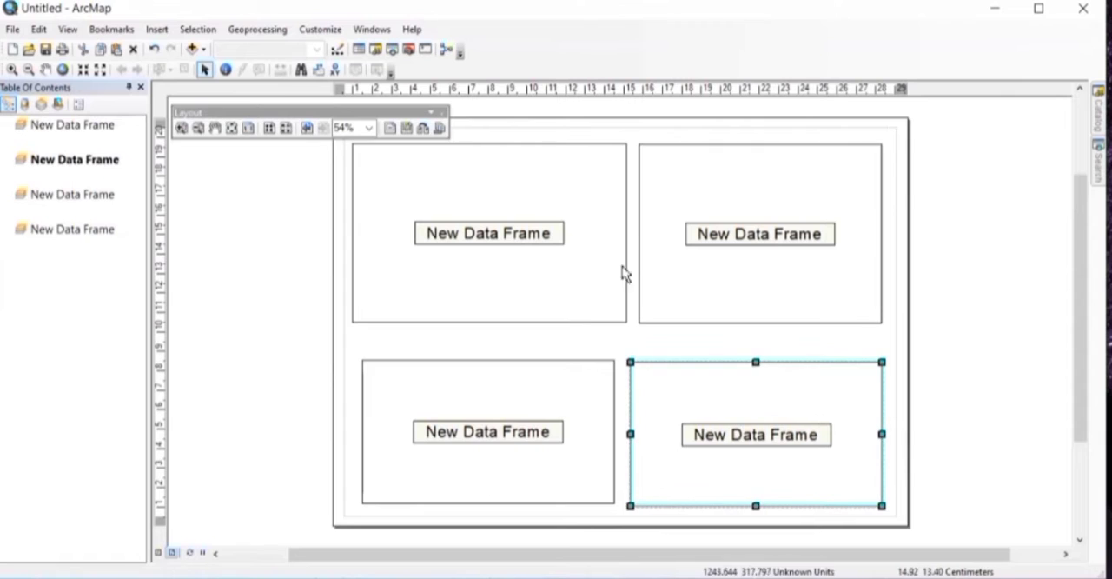
Step: Narrow the upper-left data frame, widen the upper-right one slightly, and lower the top edges of both to match
left_click(618, 257)
mouse_move(625, 233)
left_mouse_down()
mouse_move(603, 241)
mouse_move(635, 234)
left_mouse_up()
left_click(641, 233)
left_click_drag(756, 143, 758, 162)
left_click(561, 179)
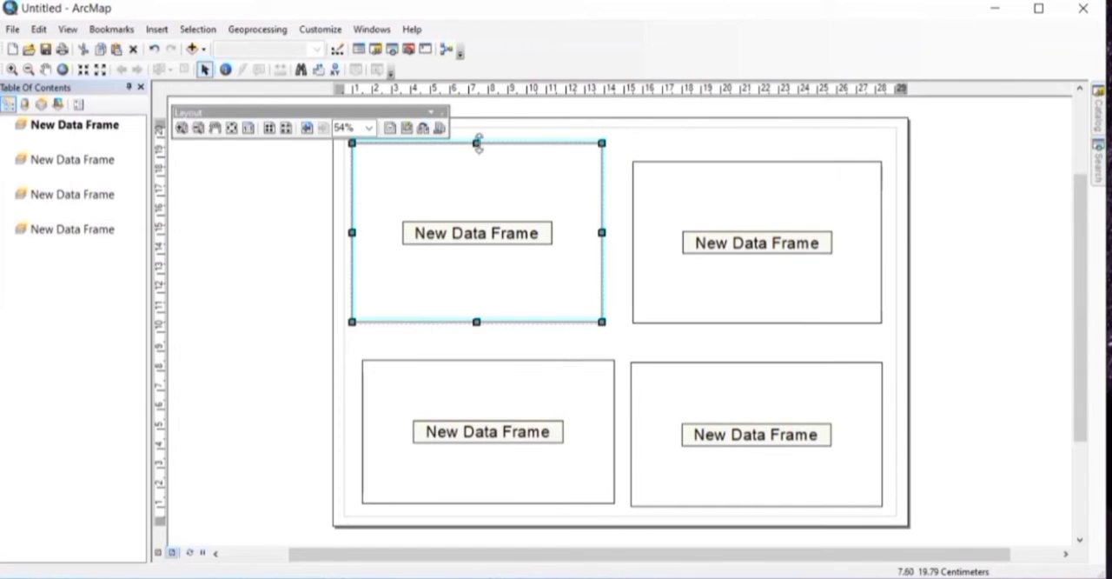
left_click_drag(477, 142, 477, 160)
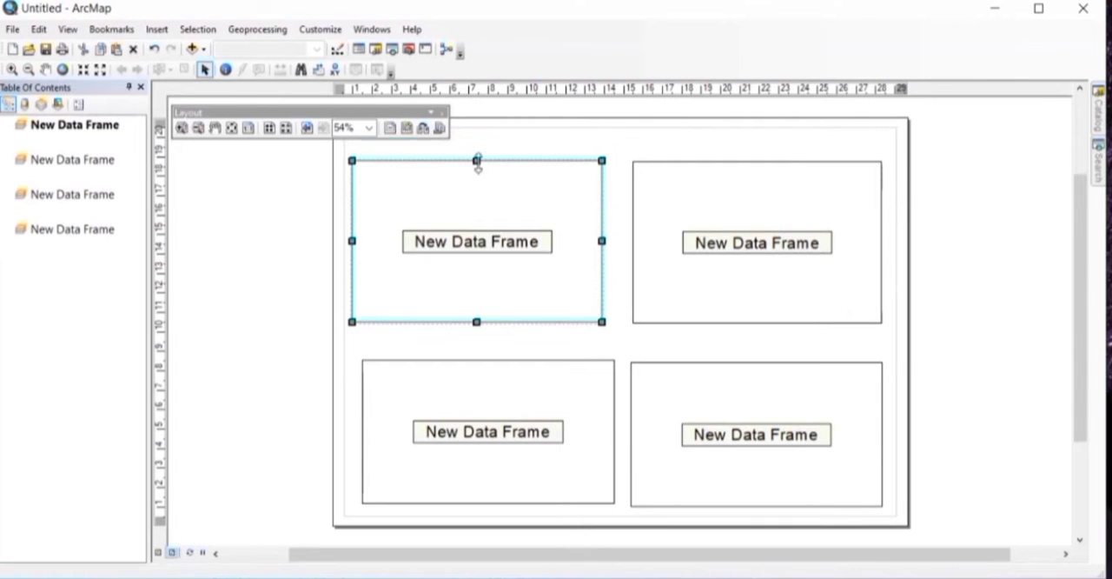
Step: Nudge the lower-left data frame slightly up and to the left, then select the upper-left frame
left_click(602, 373)
left_click_drag(602, 374, 599, 370)
left_click(571, 294)
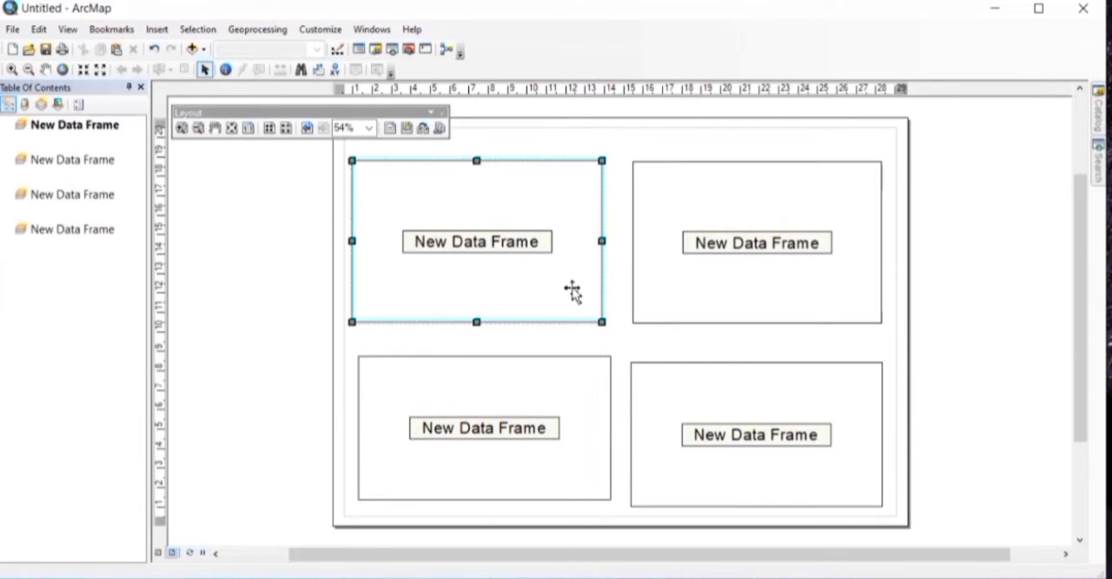
Step: Nudge the upper-left data frame right to line up with the frame below it, and raise the lower-right frame slightly
left_click_drag(572, 291, 579, 292)
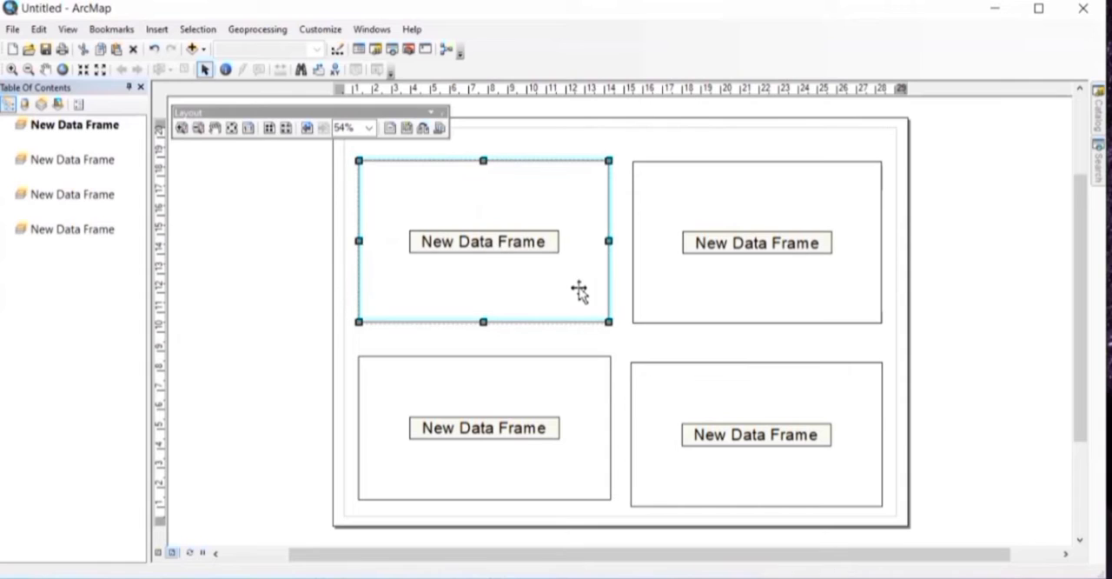
left_click(722, 376)
left_click_drag(724, 372, 724, 372)
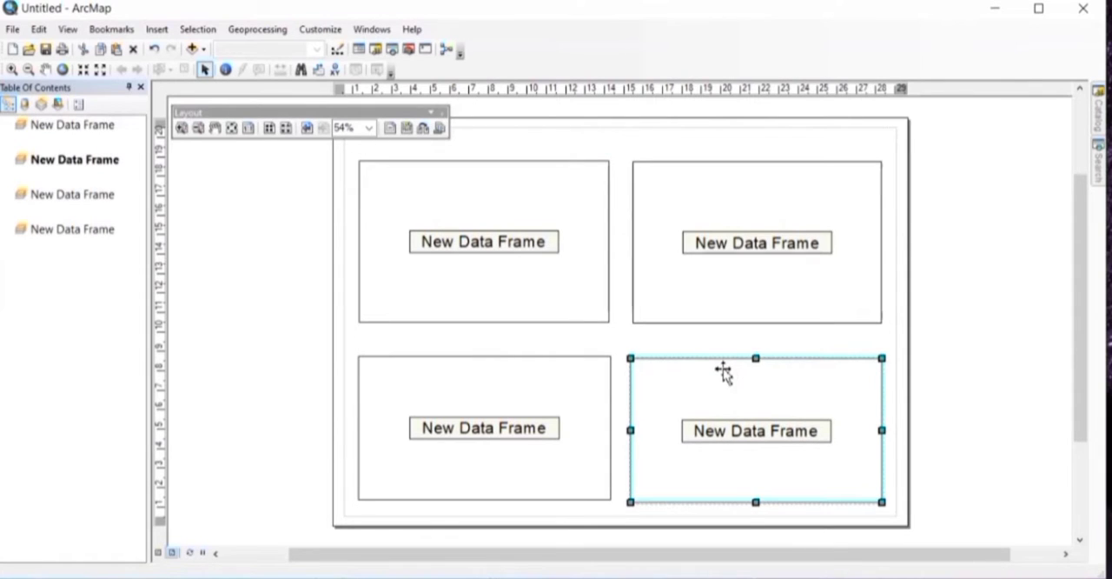
Step: Try to add data to the upper-left data frame from the desktop's STUDY AREA folder by connecting to that folder
left_click(506, 250)
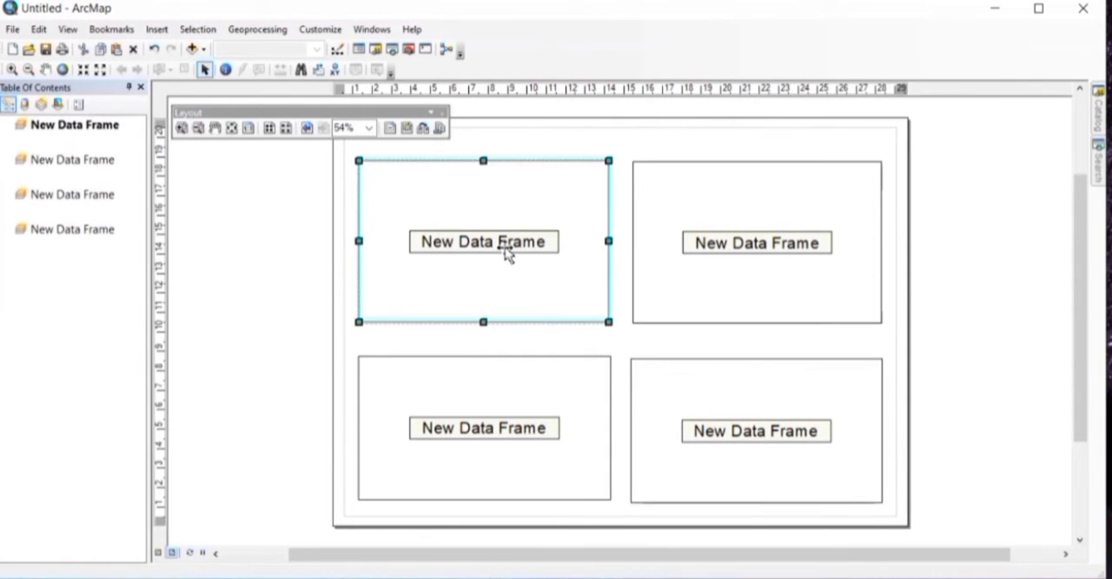
right_click(508, 252)
left_click(517, 252)
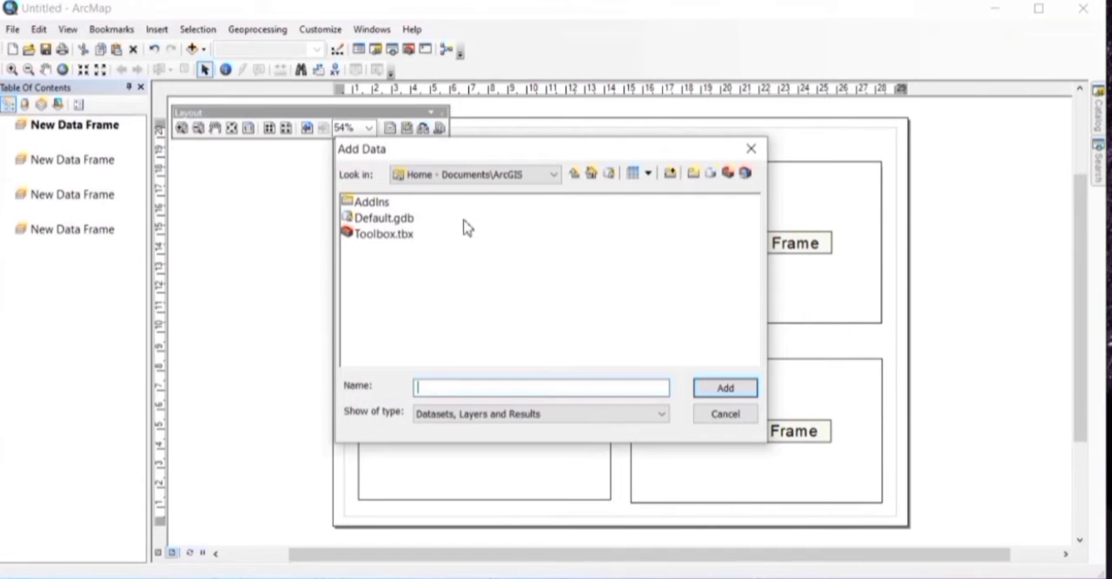
left_click(671, 175)
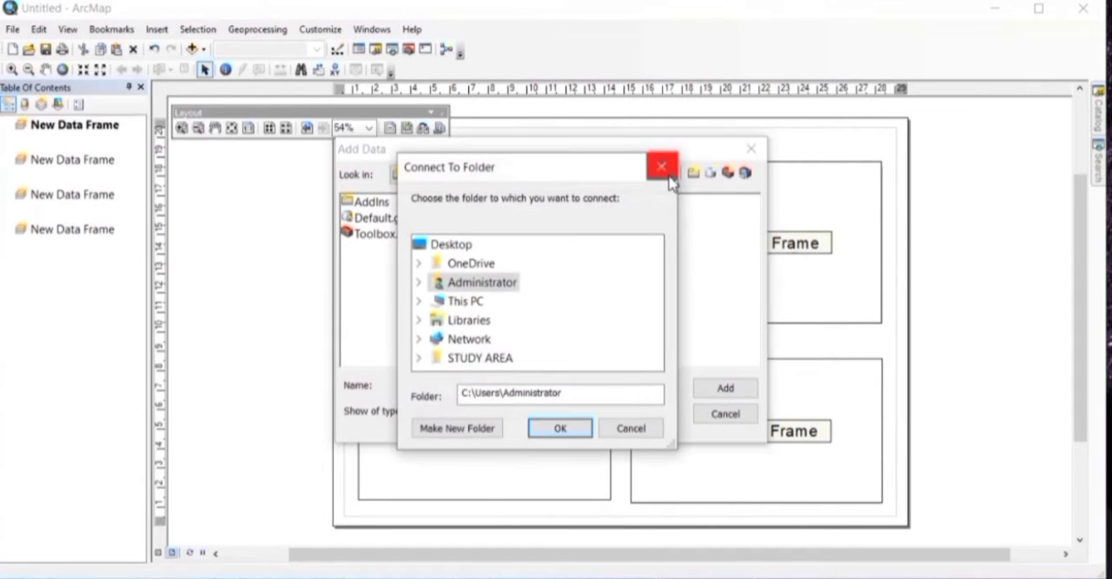
left_click(497, 358)
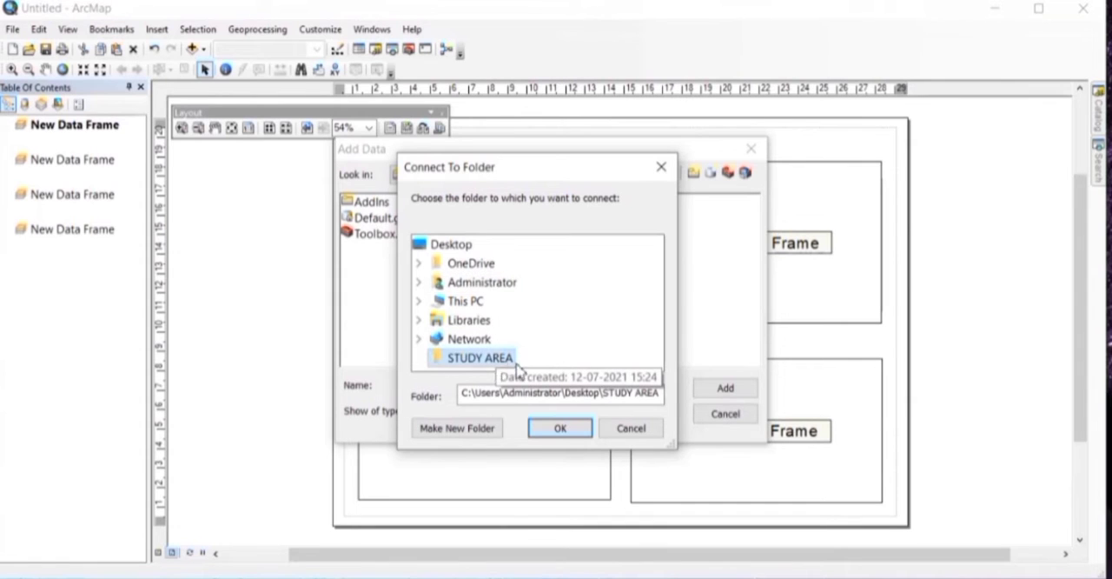
left_click(456, 252)
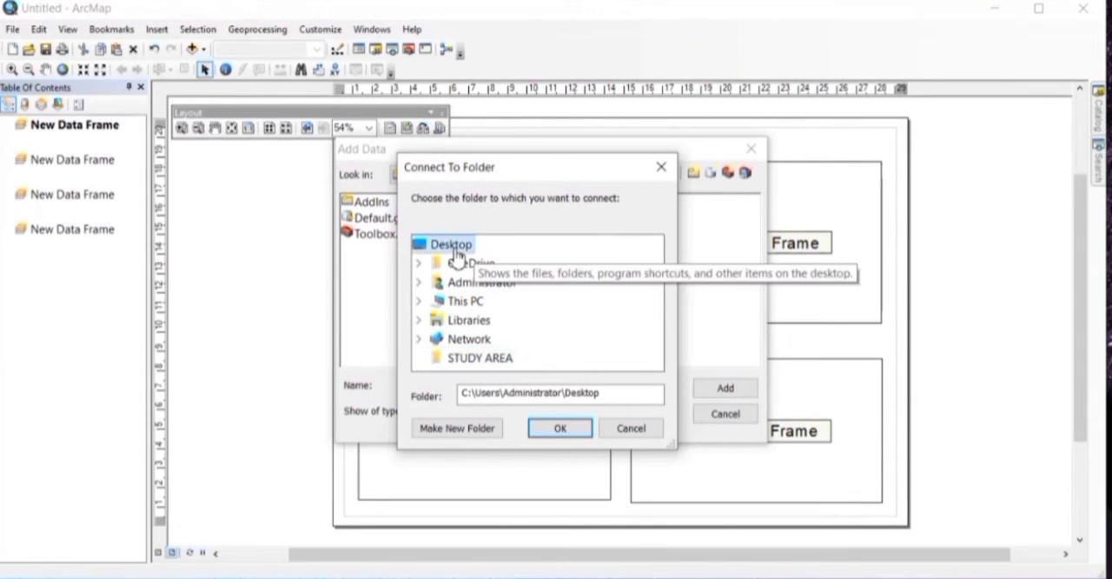
left_click(487, 359)
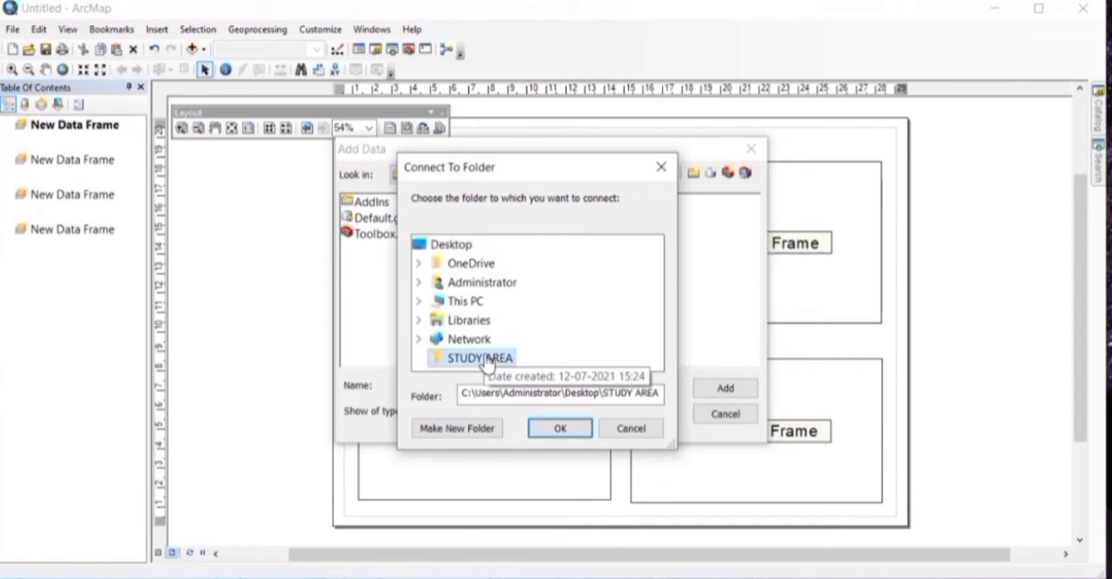
left_click(560, 429)
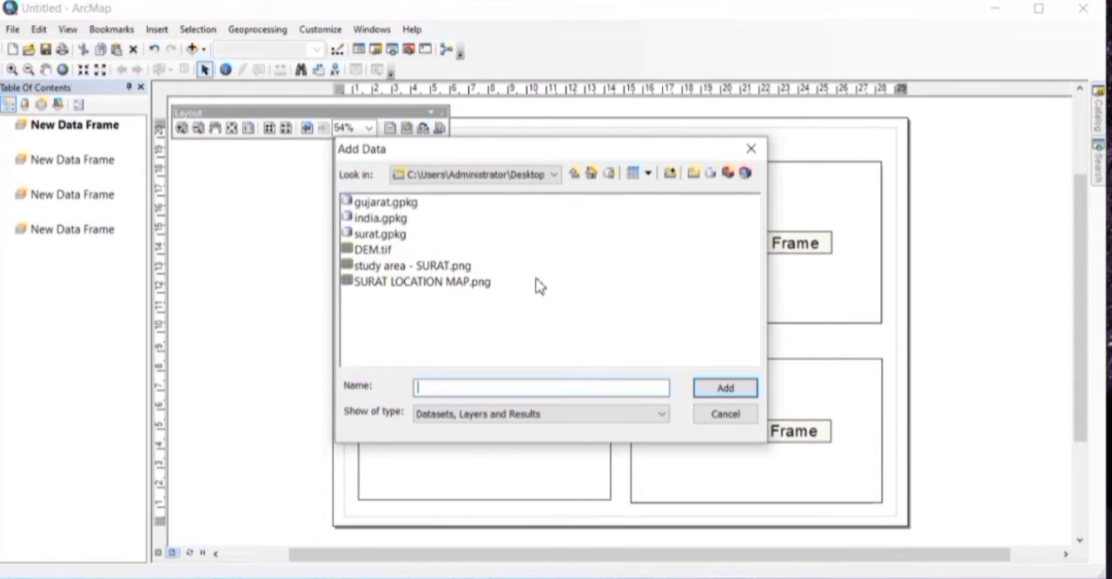
left_click(750, 149)
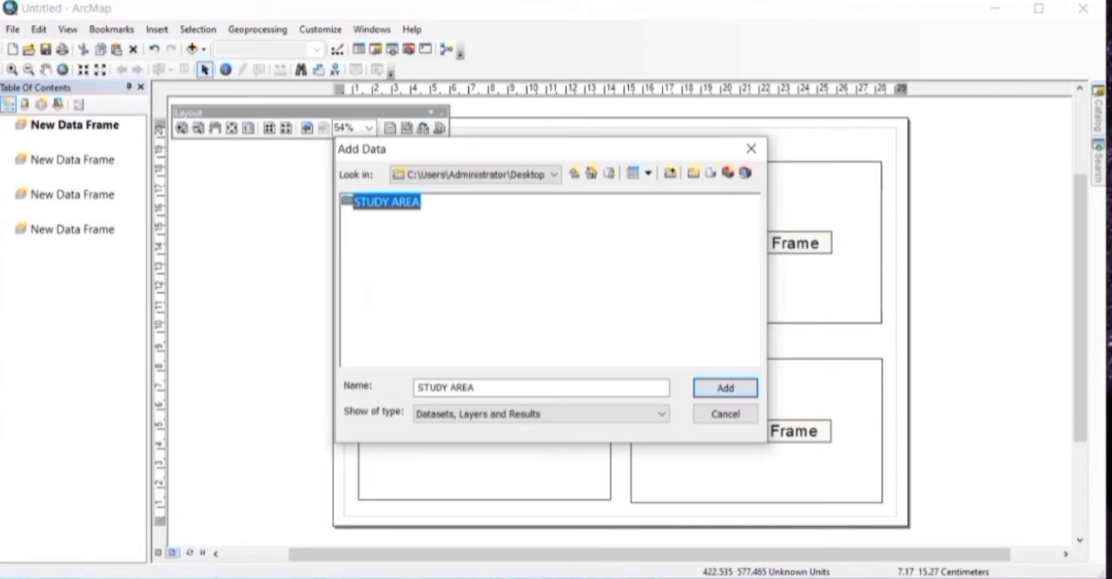
Step: Connect to the IND_ad folder on the desktop and add IND_adm1.shp to the upper-left data frame
left_click(677, 174)
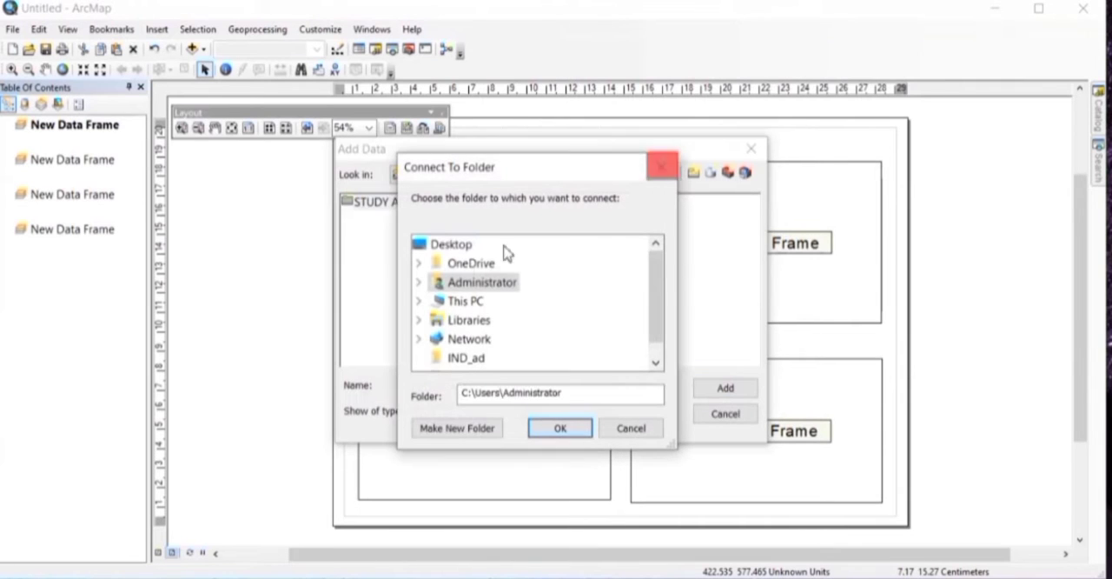
left_click(459, 361)
left_click(556, 430)
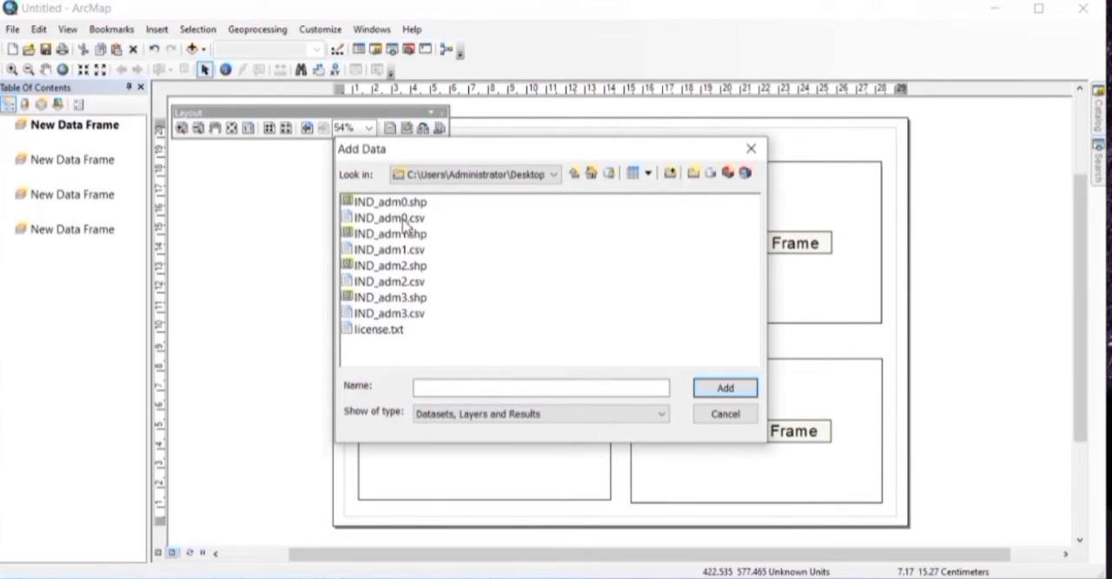
left_click(402, 234)
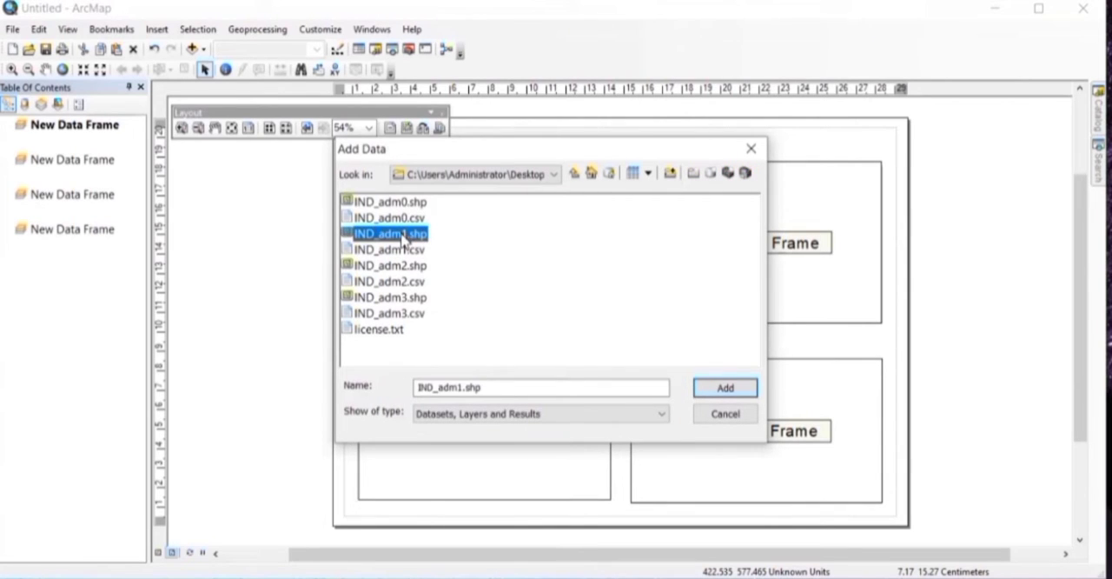
left_click(726, 390)
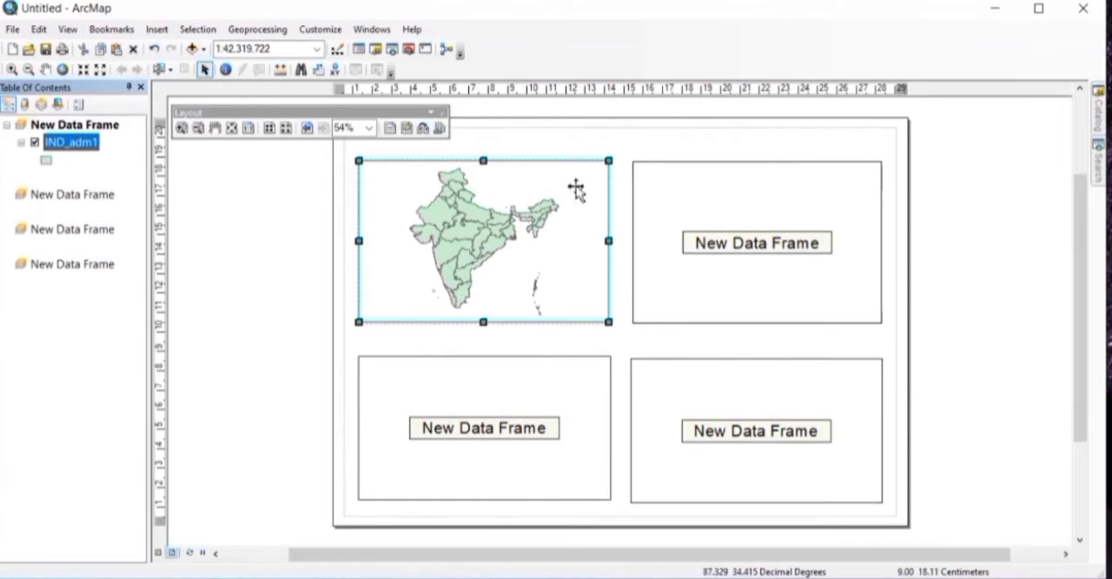
Step: Add the IND_adm2.shp shapefile from the IND_ad folder to the upper-right data frame
left_click(705, 213)
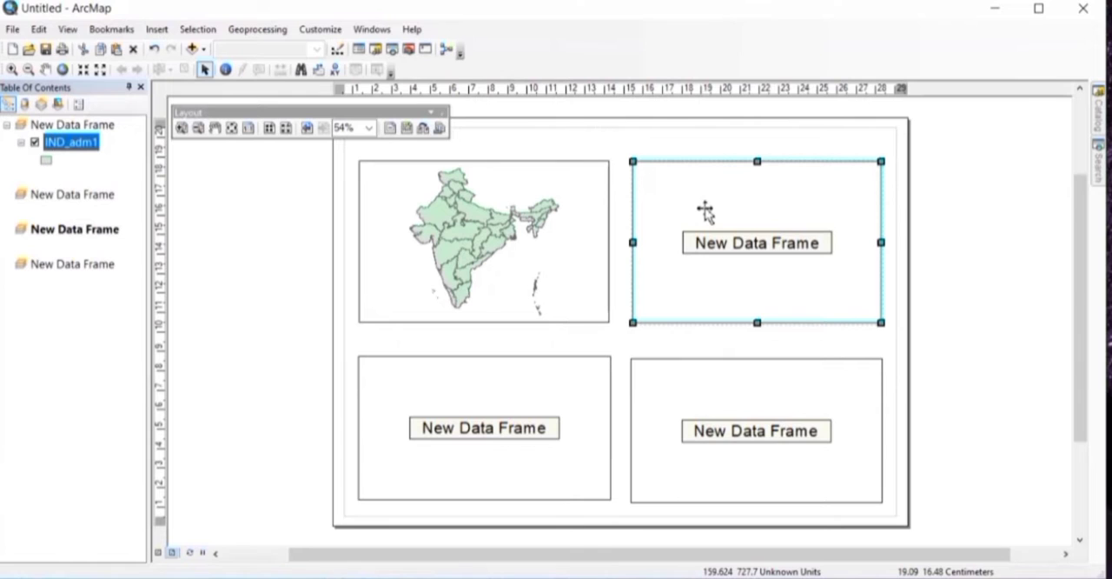
right_click(706, 213)
left_click(720, 217)
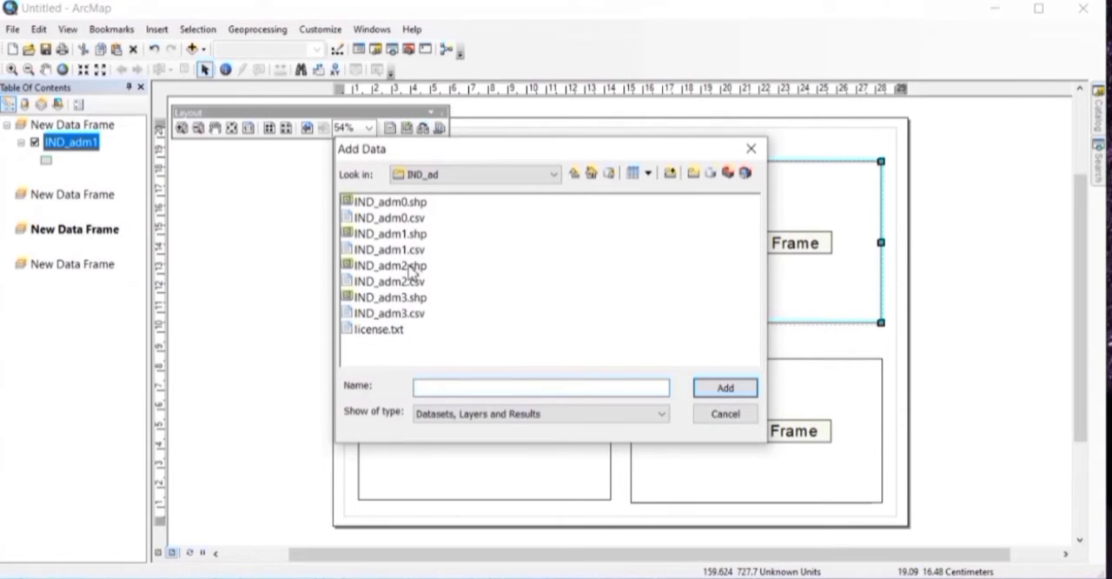
left_click(412, 266)
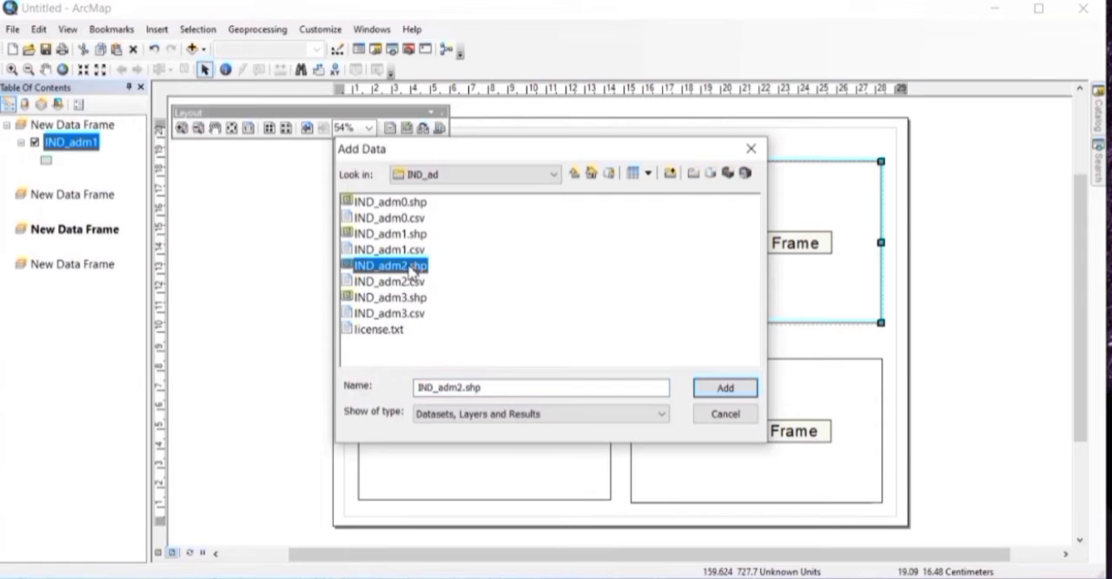
left_click(726, 389)
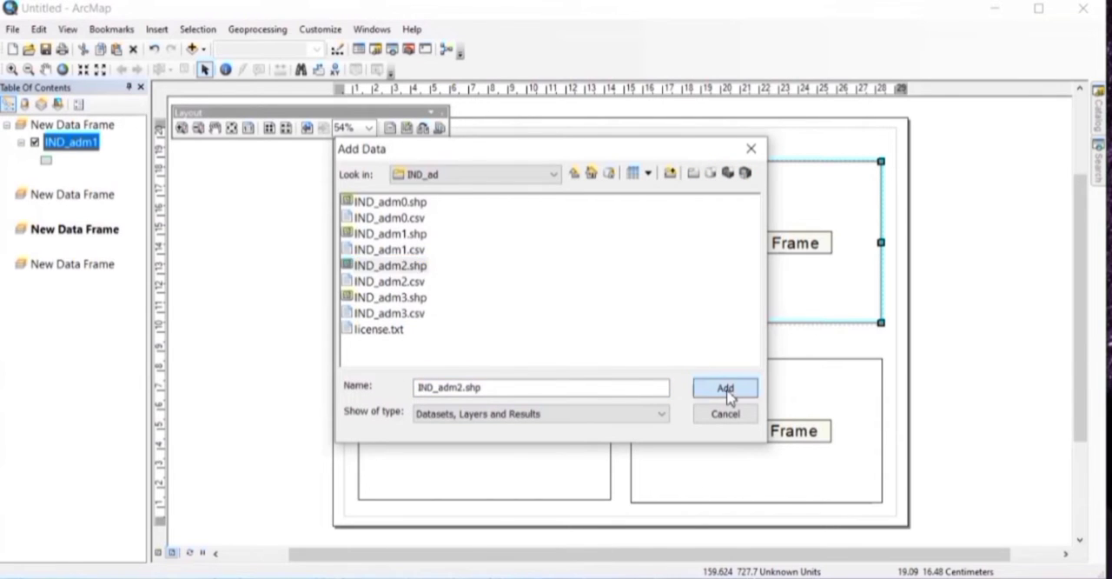
Step: Add the IND_adm3.shp shapefile from the IND_ad folder to the lower-right data frame
left_click(740, 397)
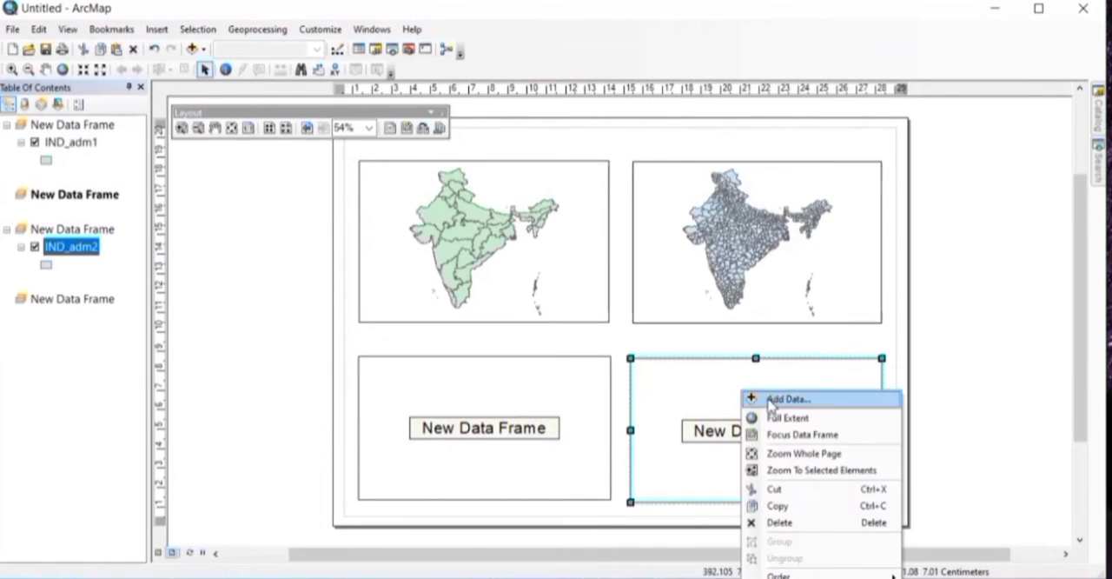
left_click(772, 398)
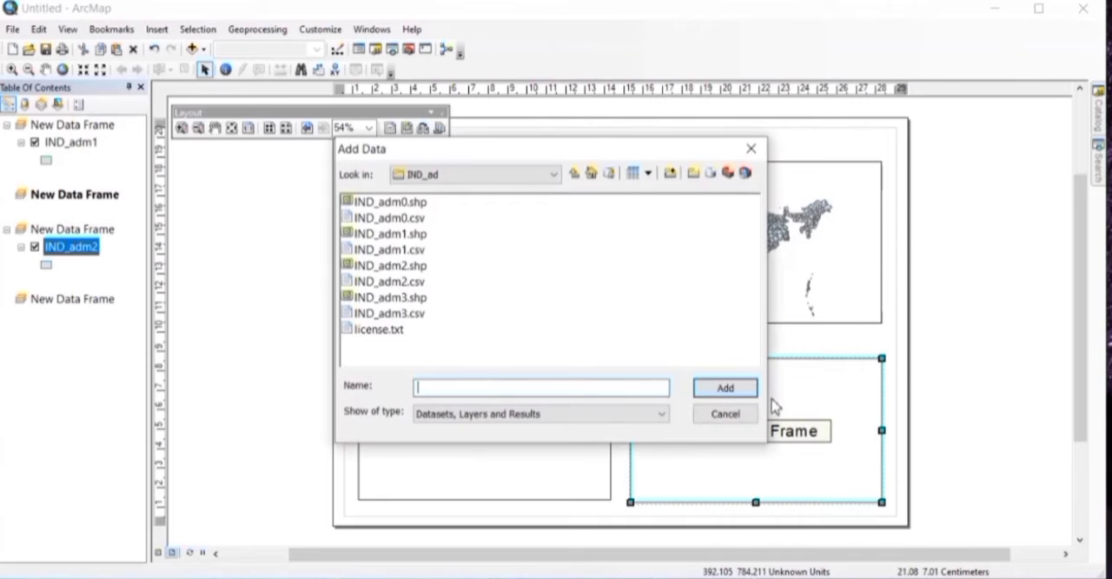
left_click(388, 299)
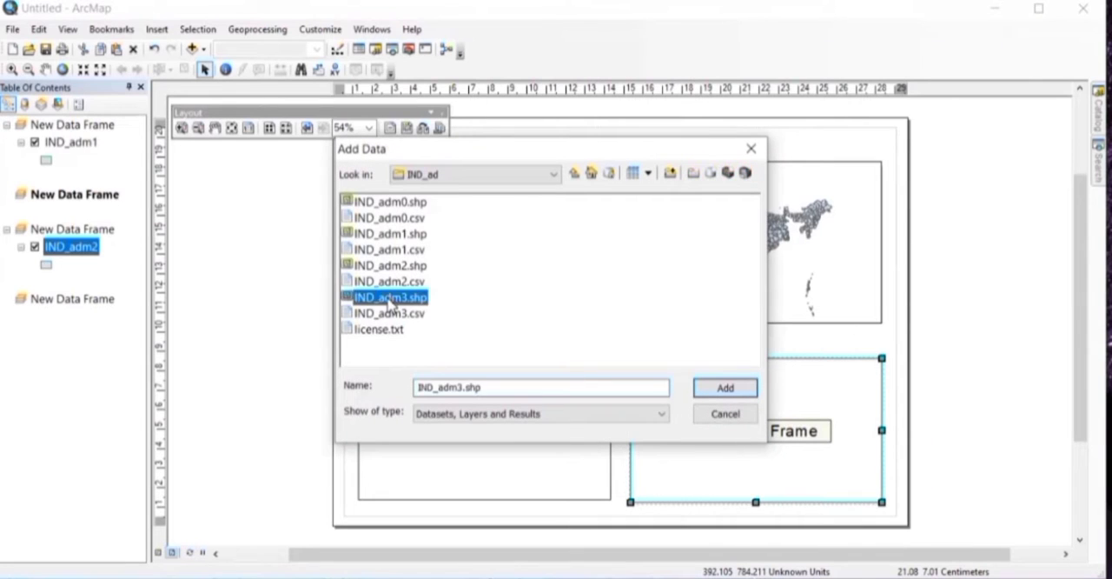
left_click(732, 390)
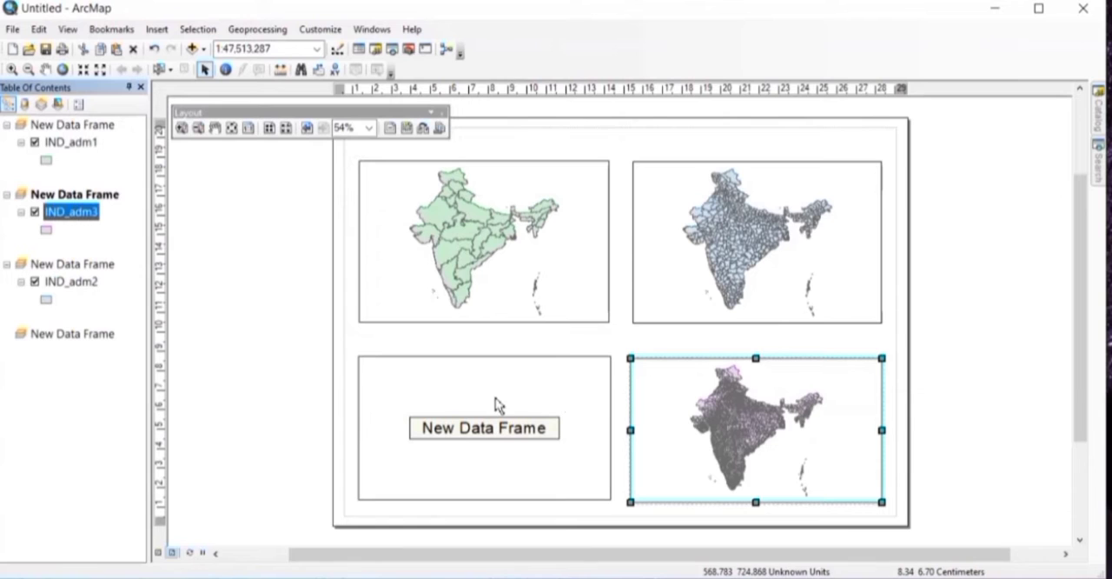
Step: Add the IND_adm3.shp shapefile from the IND_ad folder to the lower-left data frame
right_click(497, 405)
left_click(497, 404)
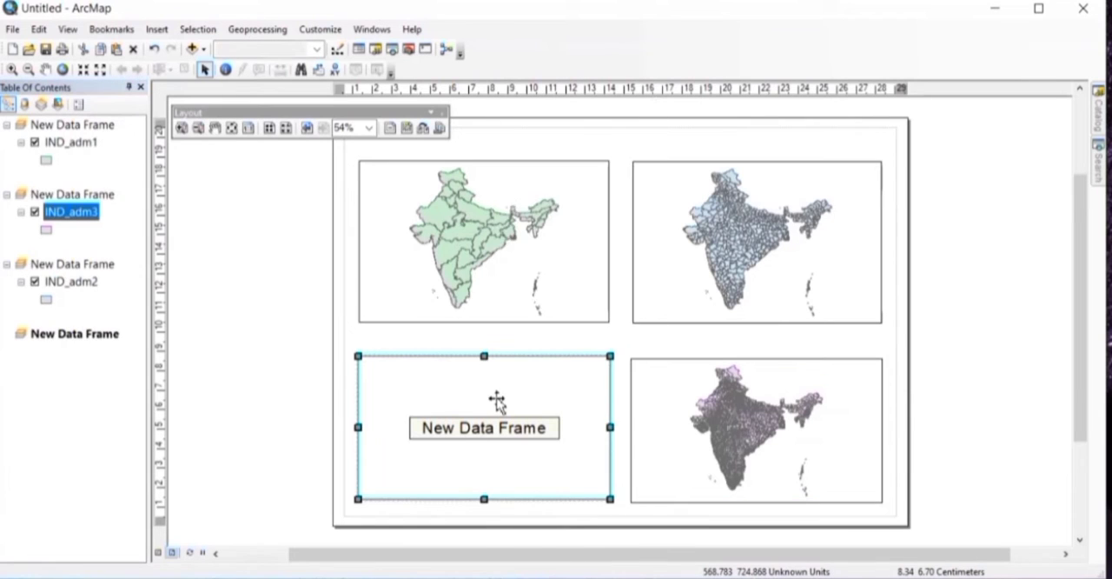
right_click(497, 401)
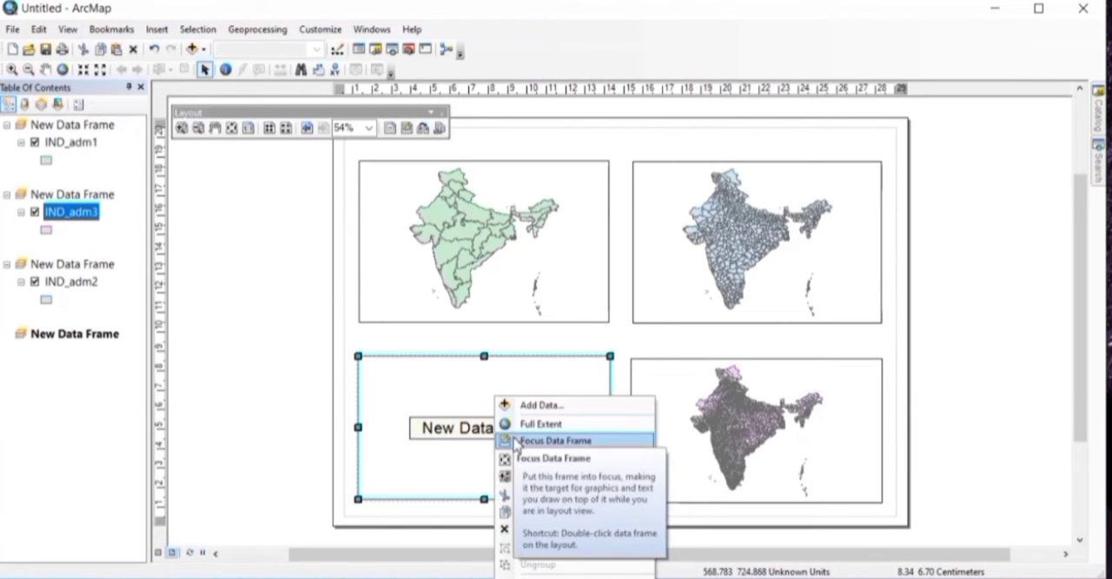
left_click(532, 405)
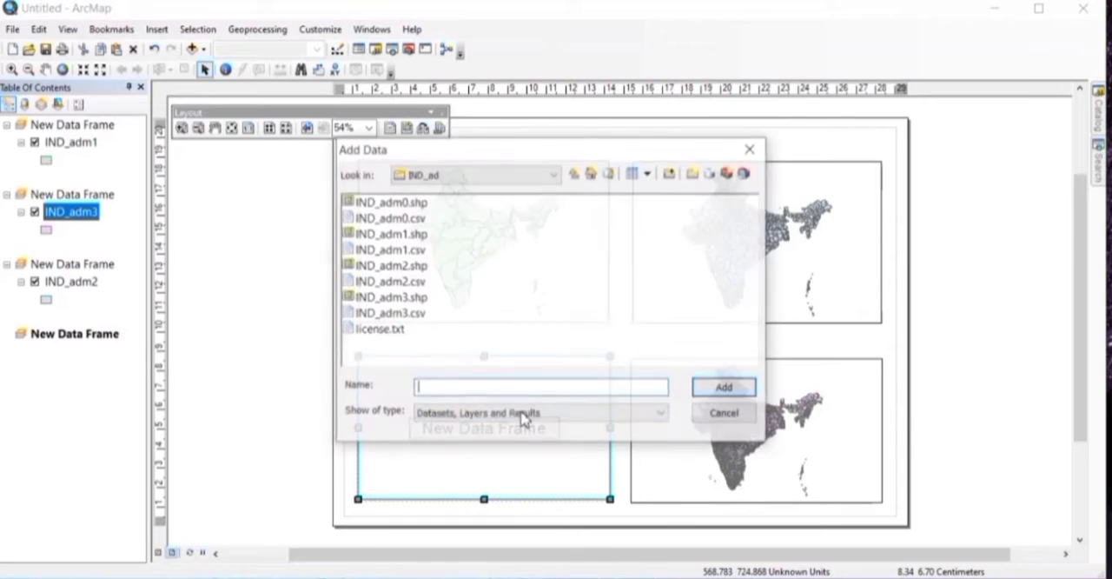
left_click(396, 298)
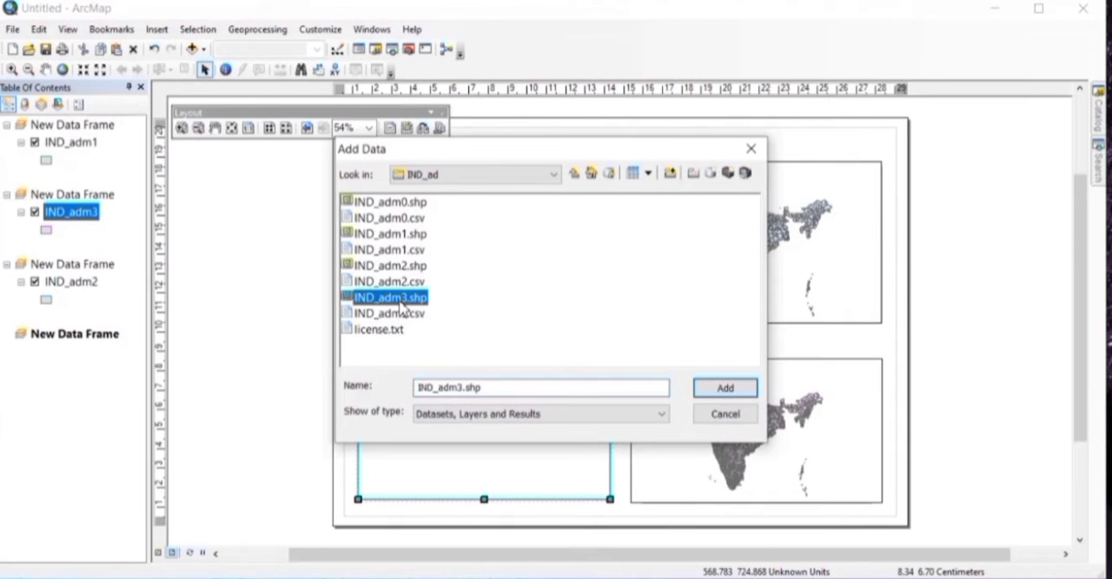
left_click(722, 388)
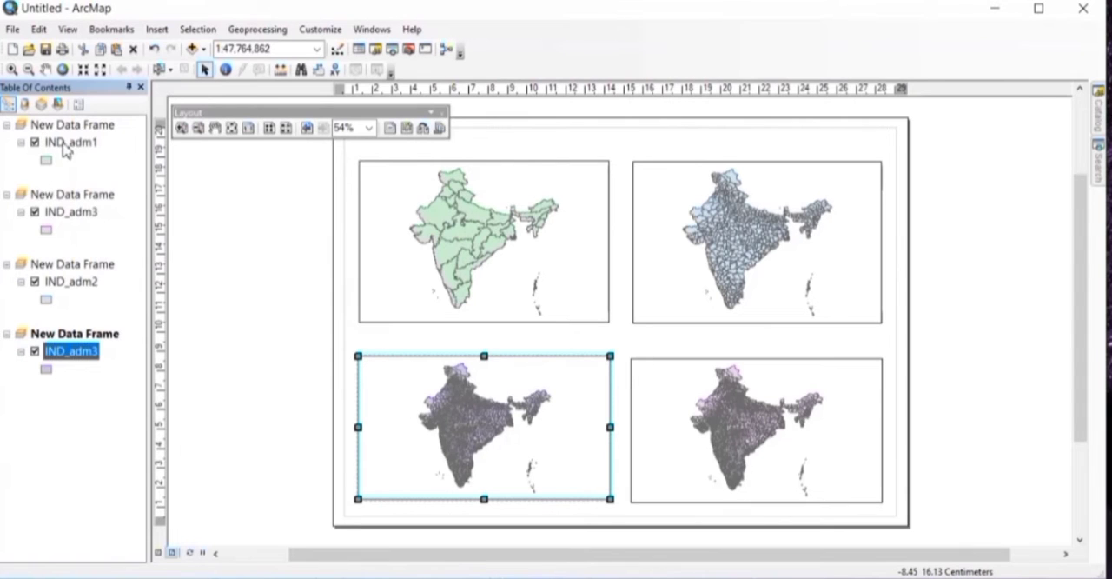
Step: Open the IND_adm1 layer's properties and change its layer name to INDIA
left_click(73, 146)
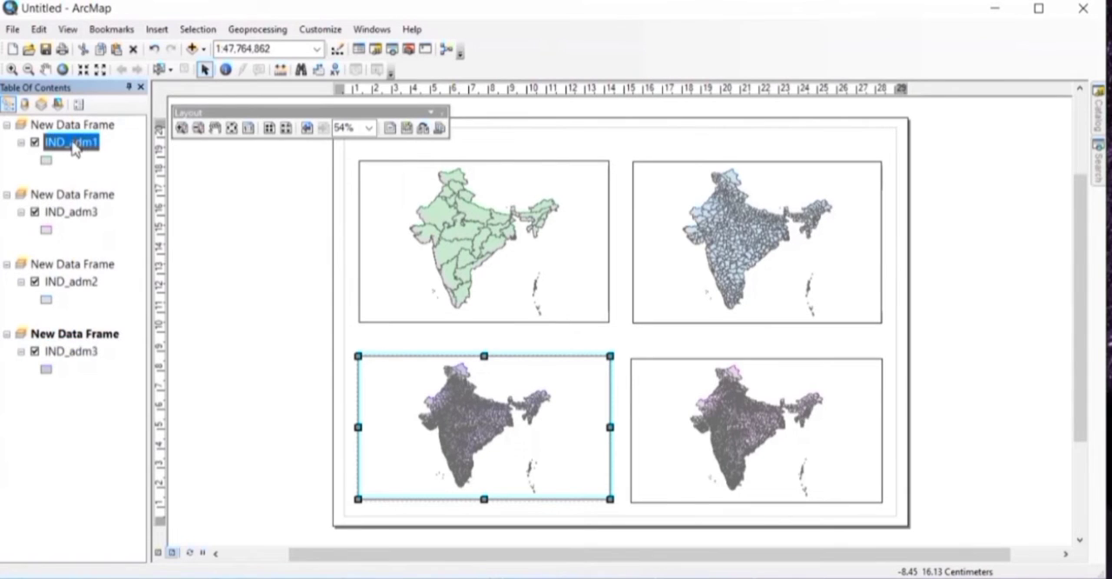
right_click(74, 145)
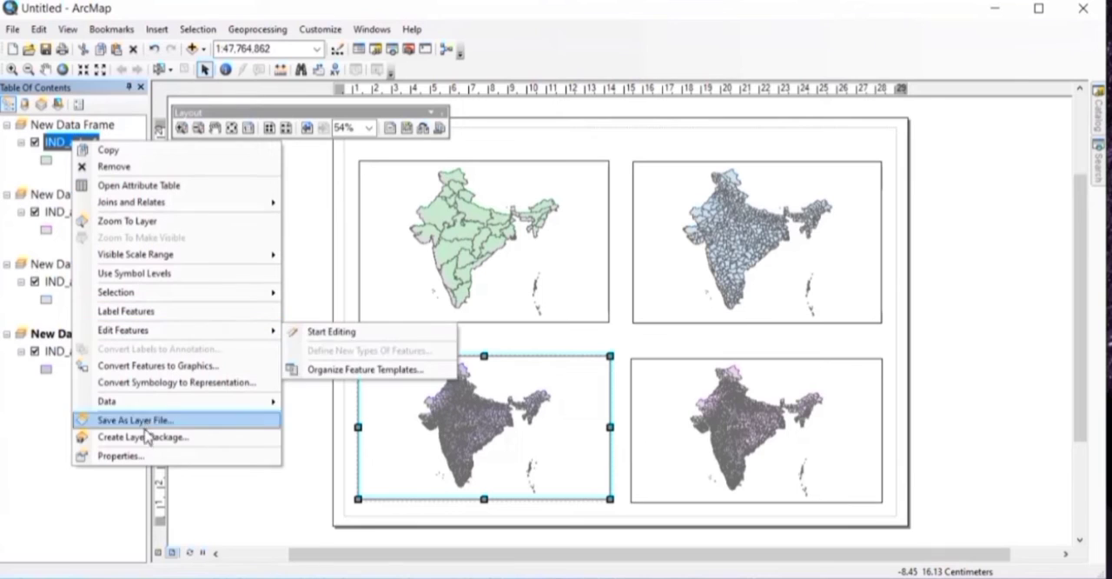
left_click(120, 455)
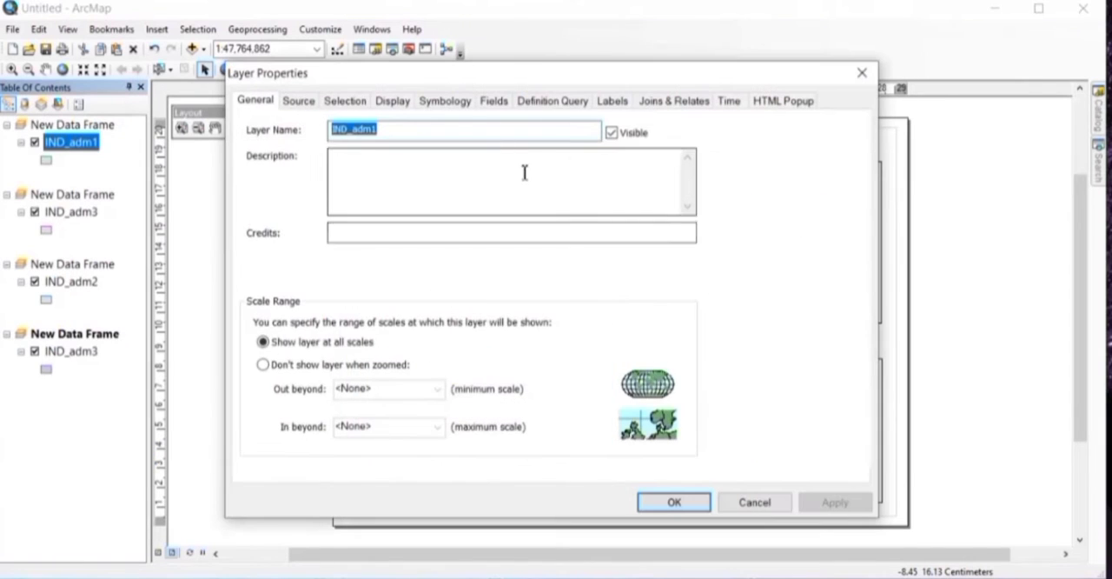
key("BackSpace")
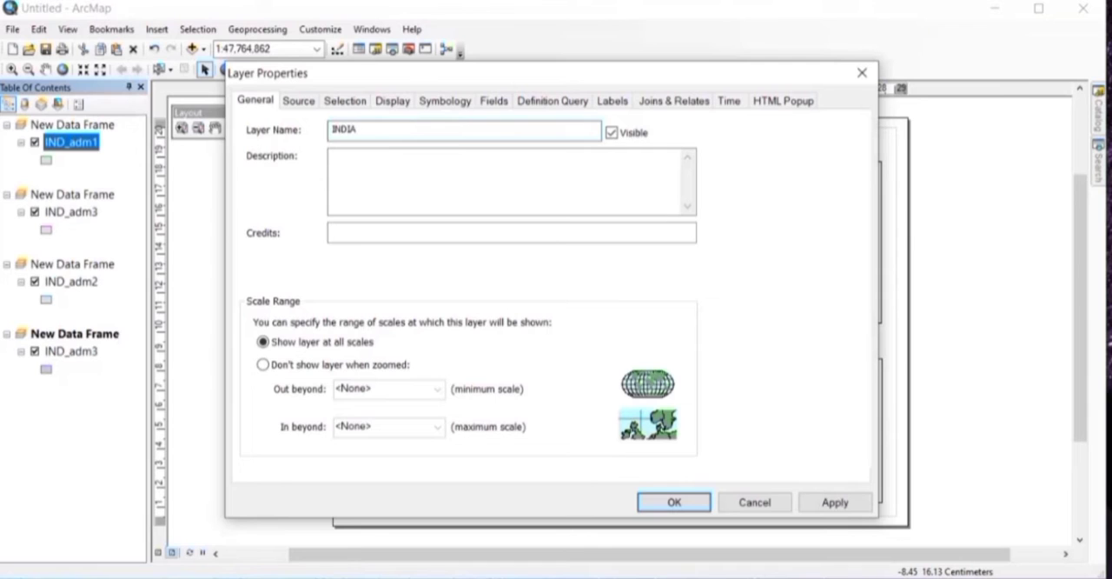
Step: Give the INDIA layer a bright blue fill and a black outline, and apply its layer properties
left_click(445, 102)
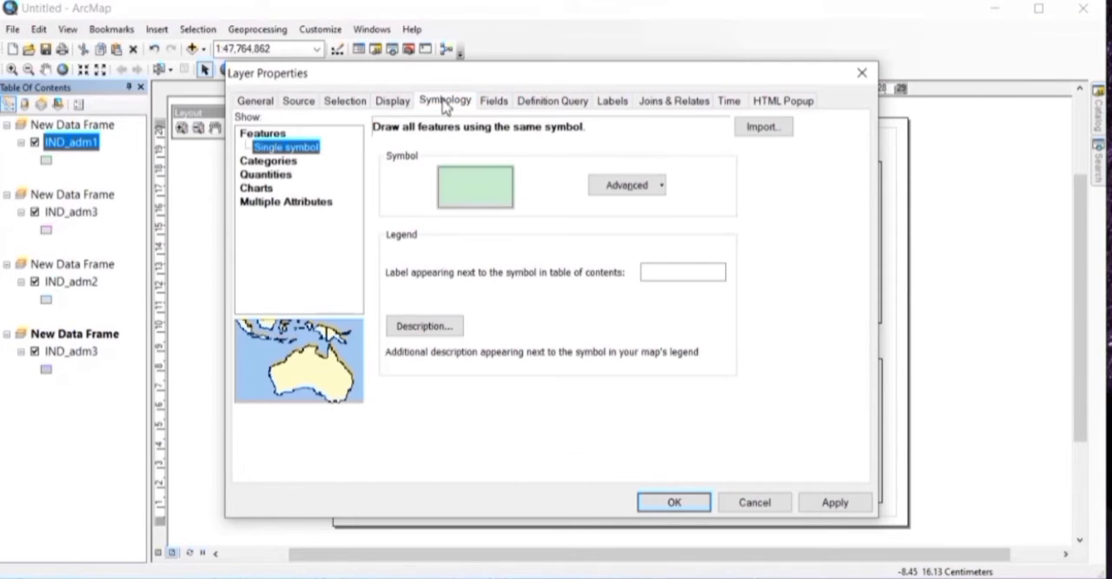
left_click(449, 186)
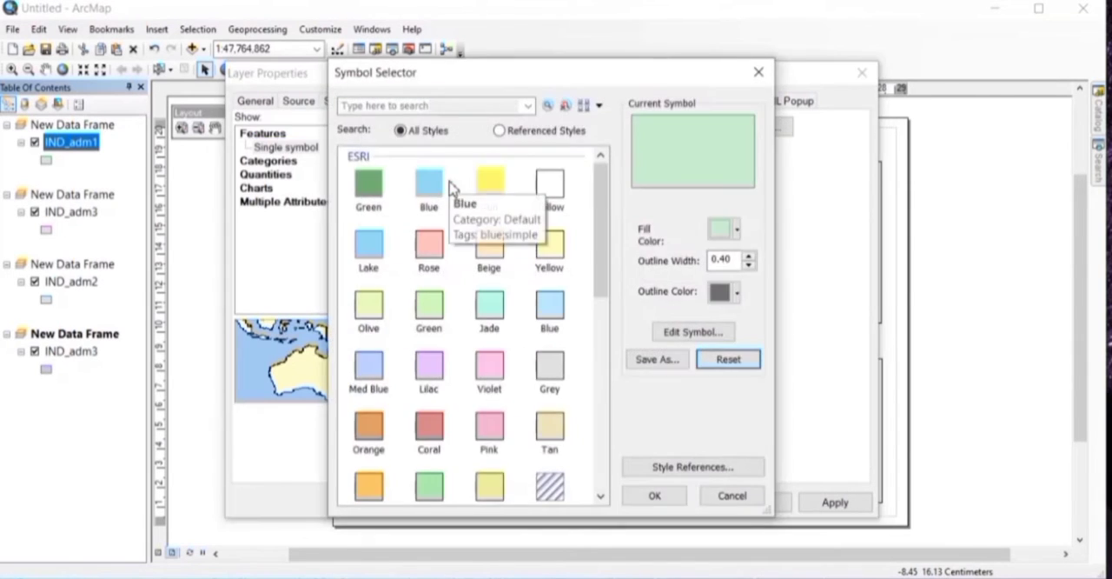
left_click(736, 230)
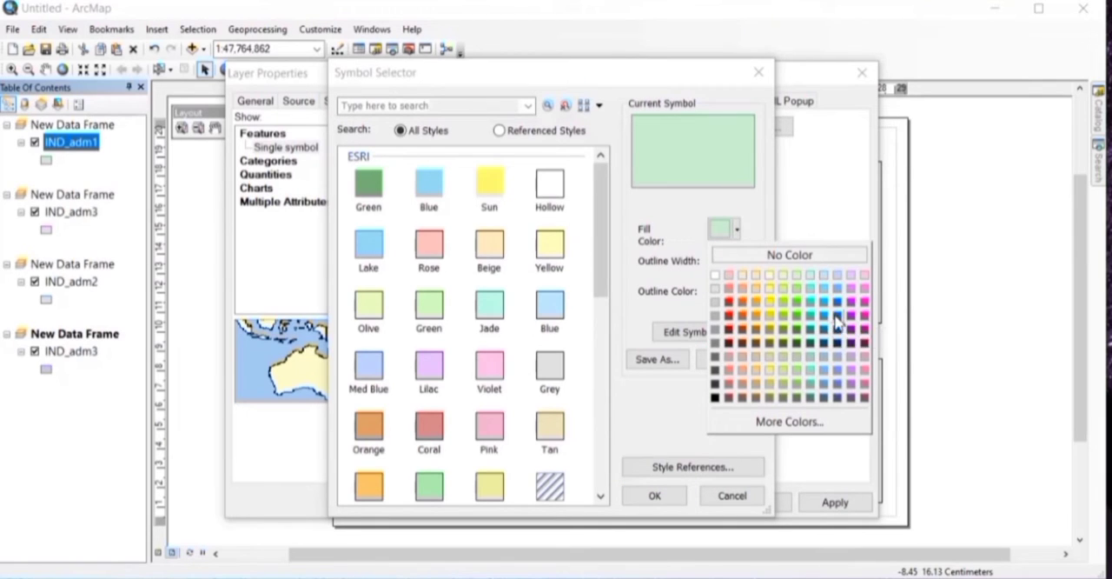
left_click(836, 321)
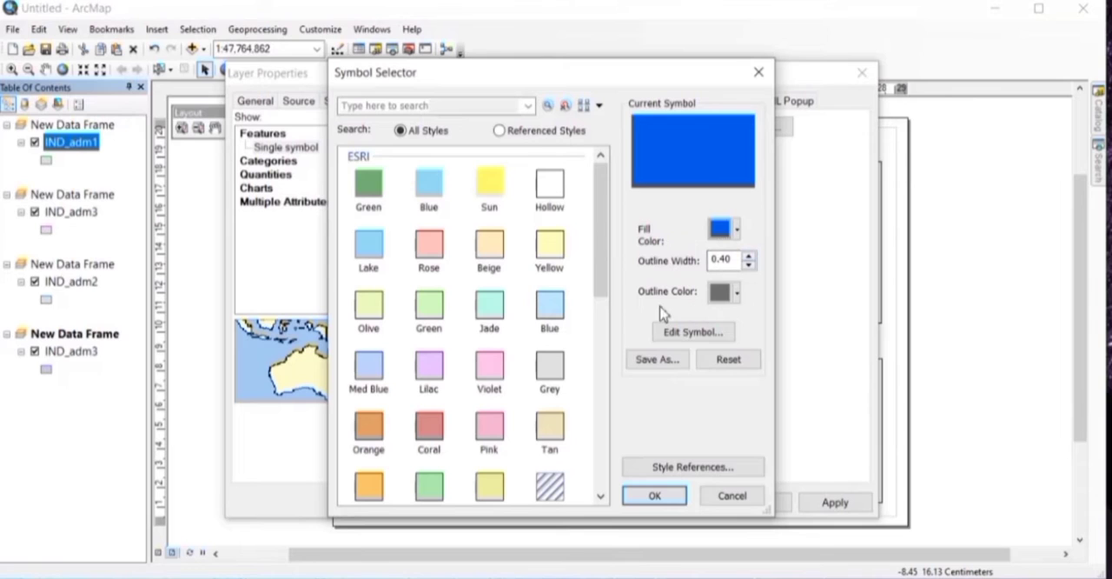
left_click(736, 292)
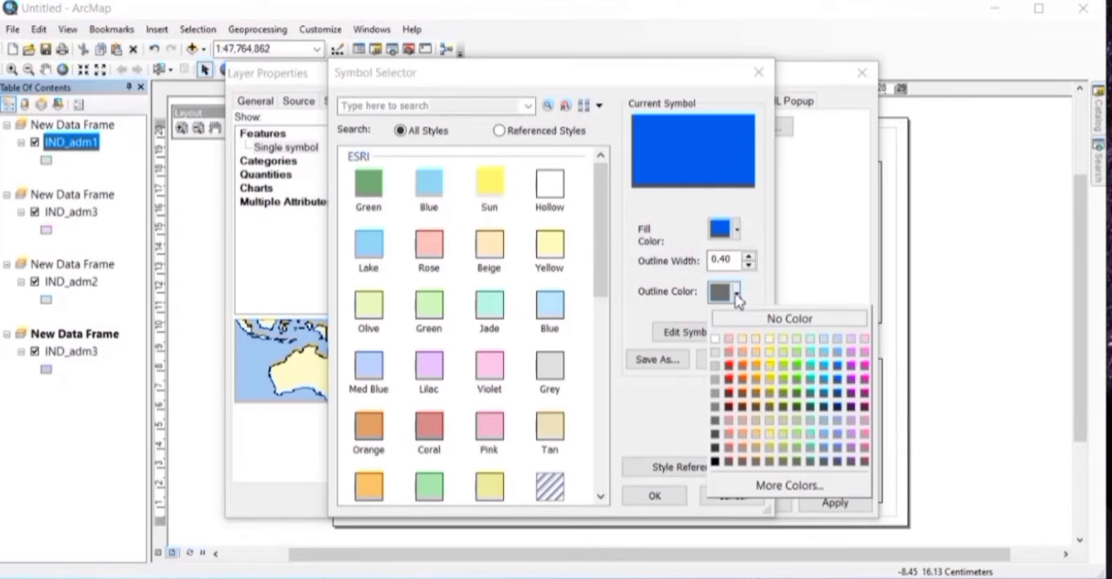
left_click(715, 460)
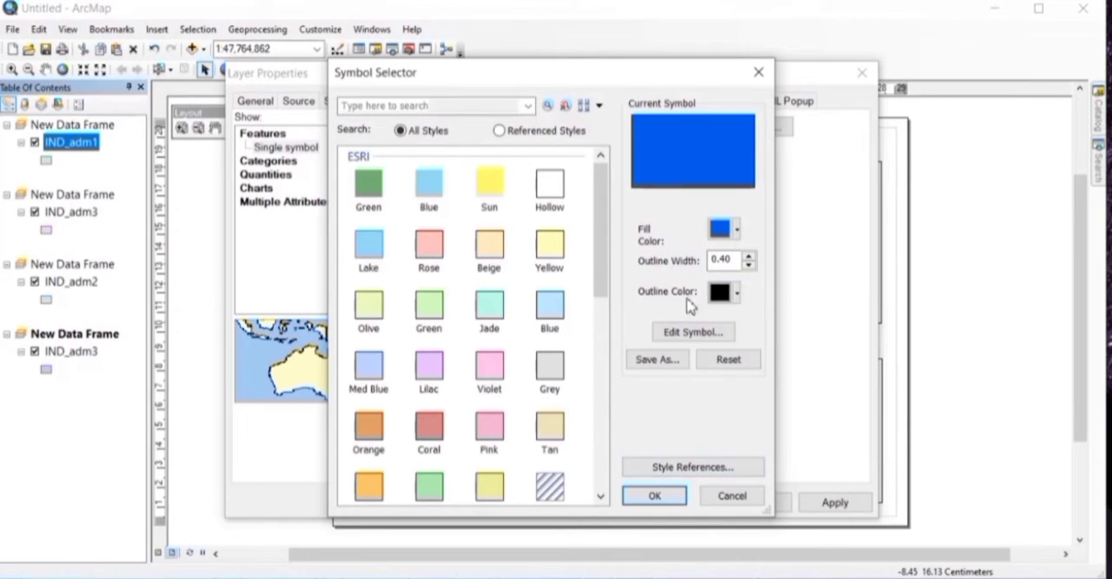
left_click(654, 497)
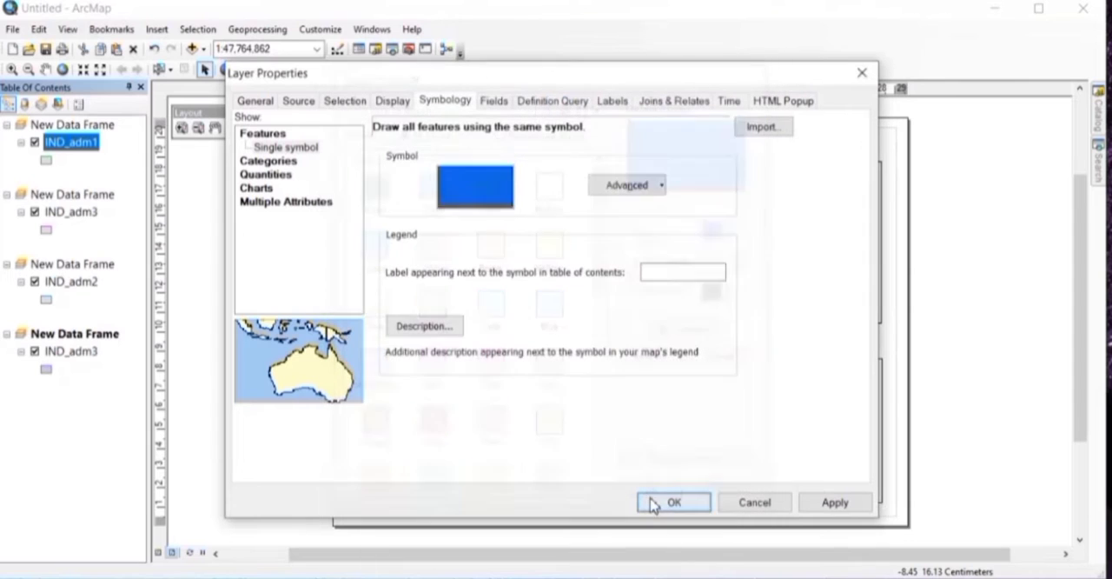
left_click(834, 503)
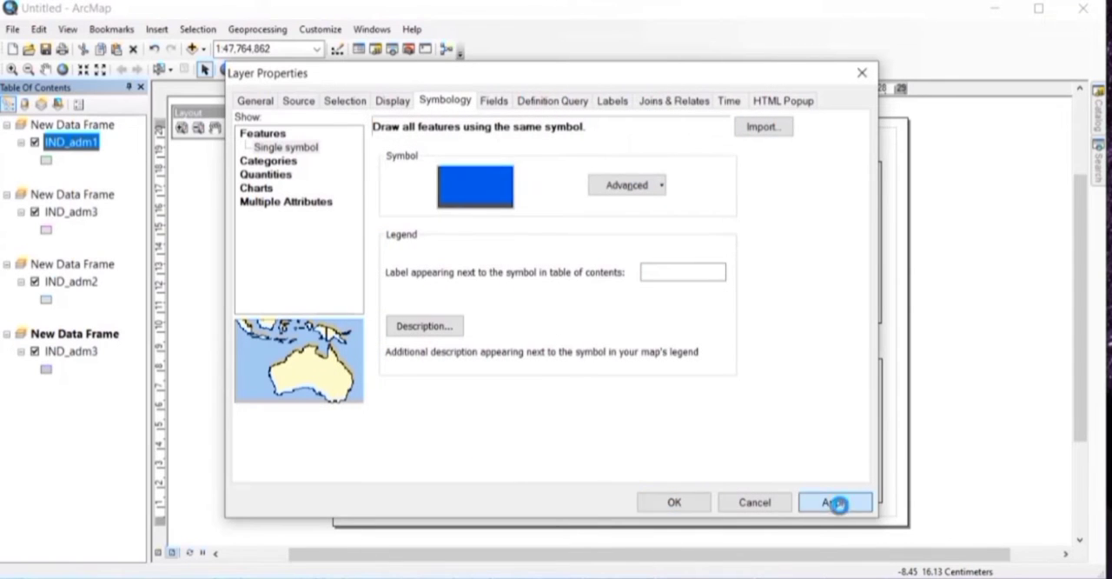
left_click(675, 503)
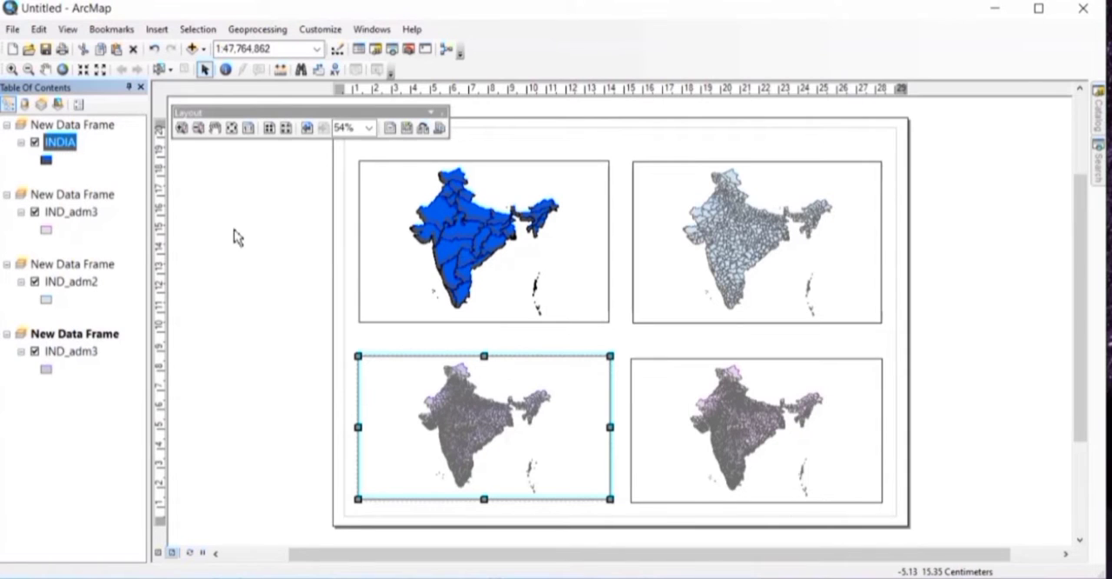
Step: Select the Gujarat record in the INDIA layer's attribute table and close the enlarged table
right_click(59, 144)
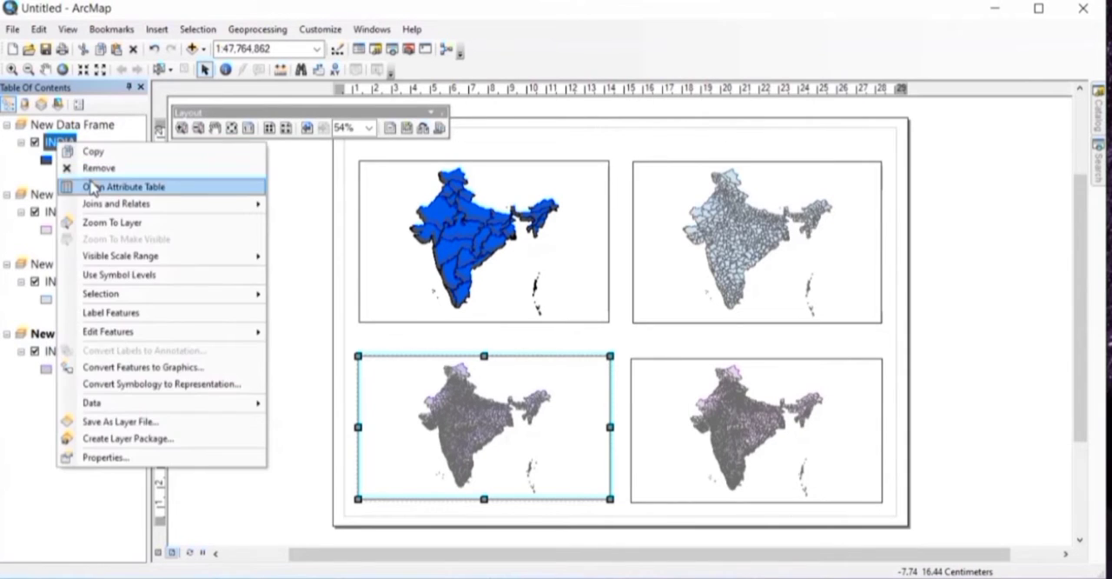
left_click(94, 186)
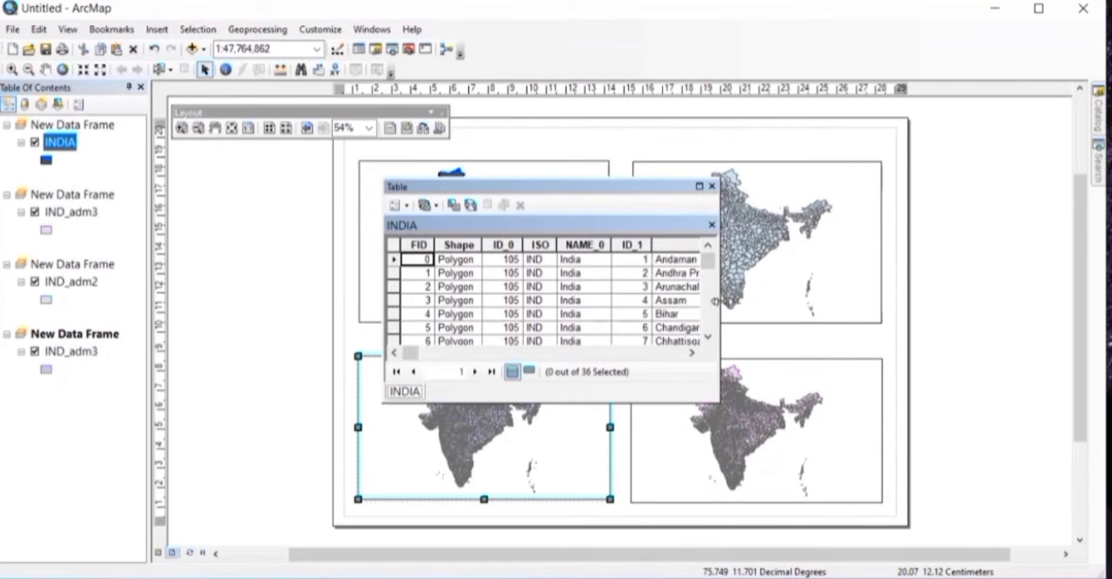
left_click_drag(715, 301, 801, 302)
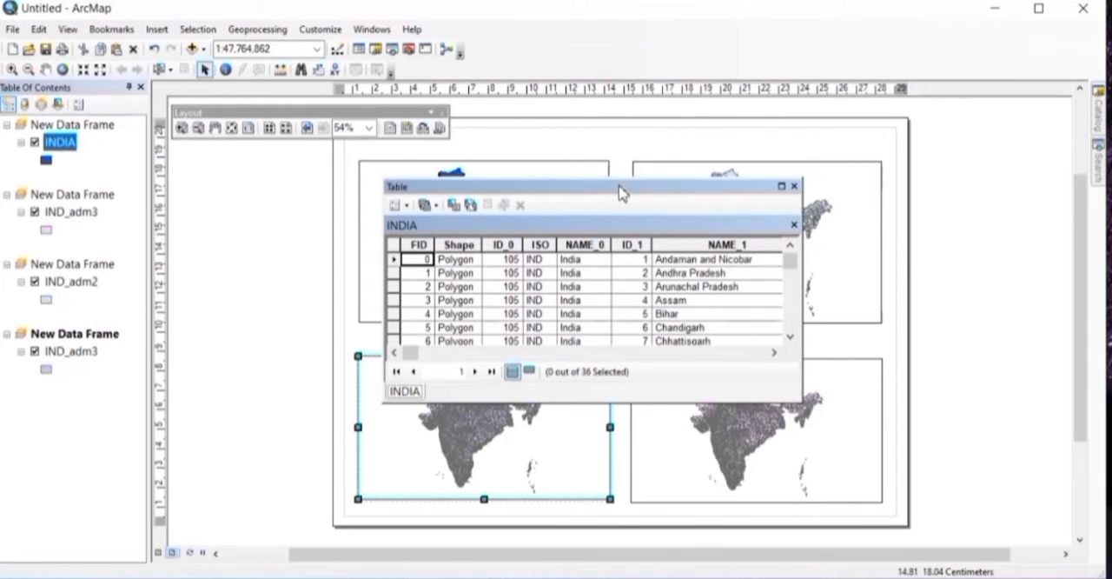
left_click_drag(615, 180, 621, 21)
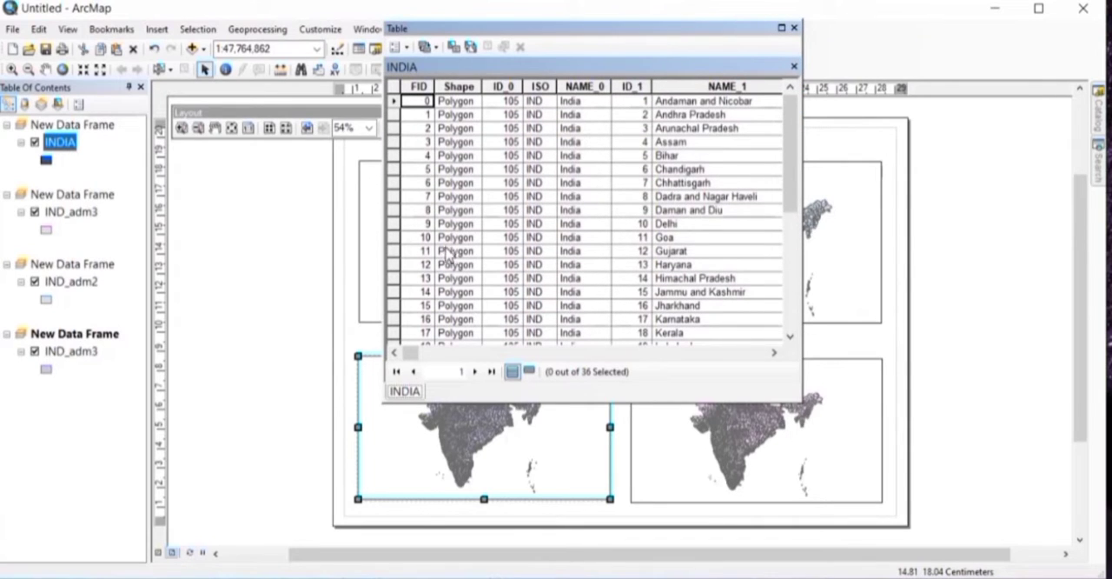
left_click(397, 250)
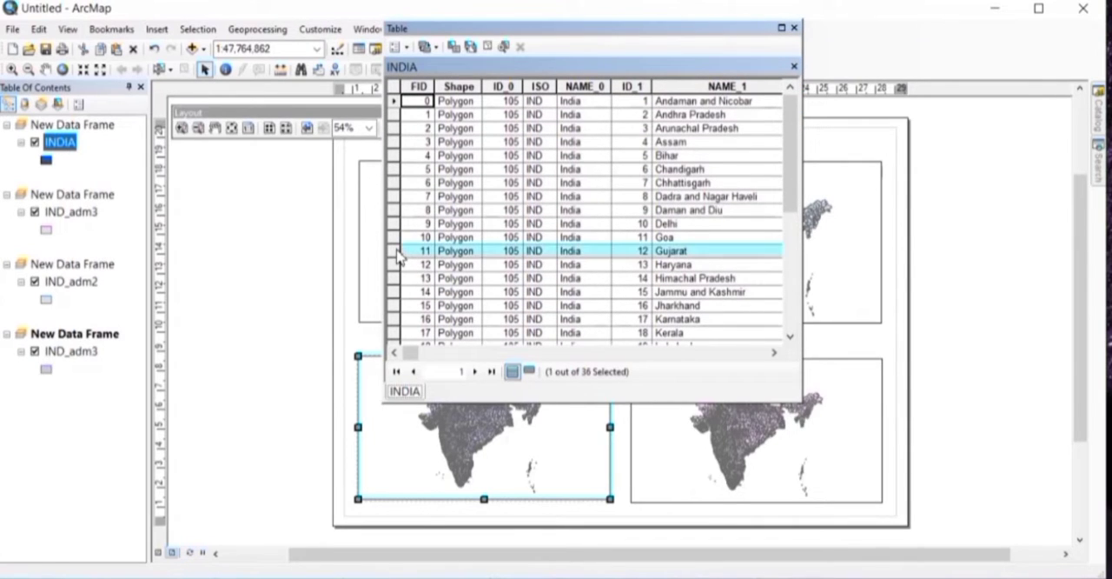
left_click(794, 28)
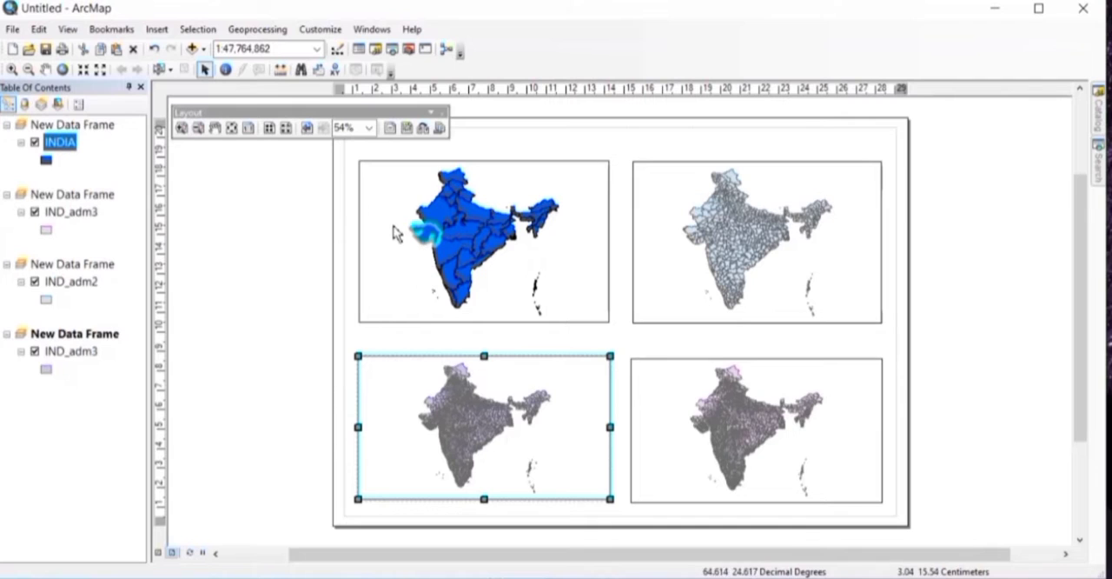
Step: Export the selected Gujarat feature using the layer's source coordinate system and add the exported data to the map as a layer
right_click(65, 144)
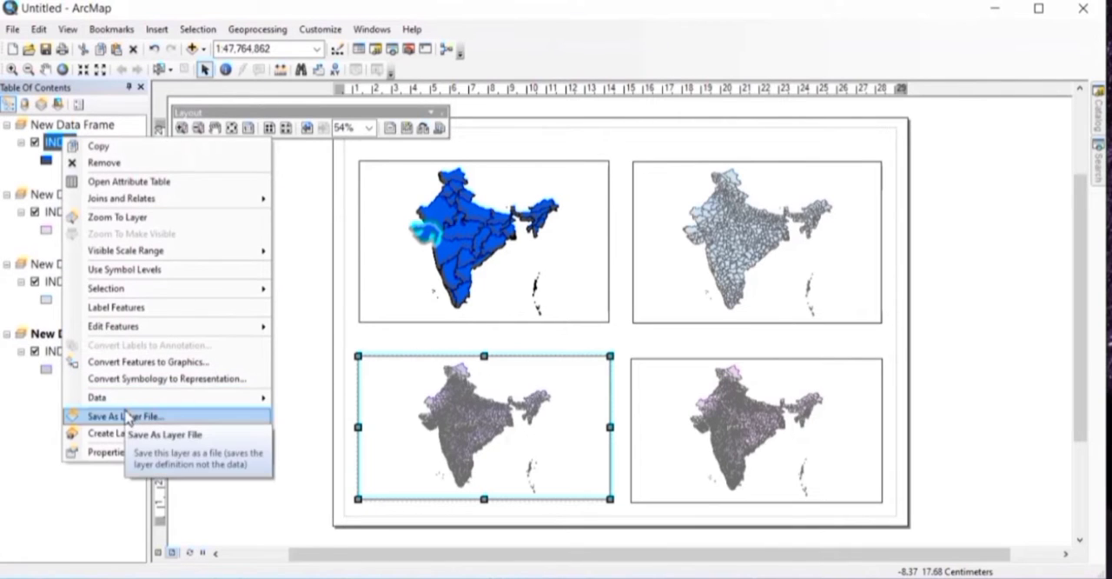
mouse_move(130, 398)
left_click(317, 421)
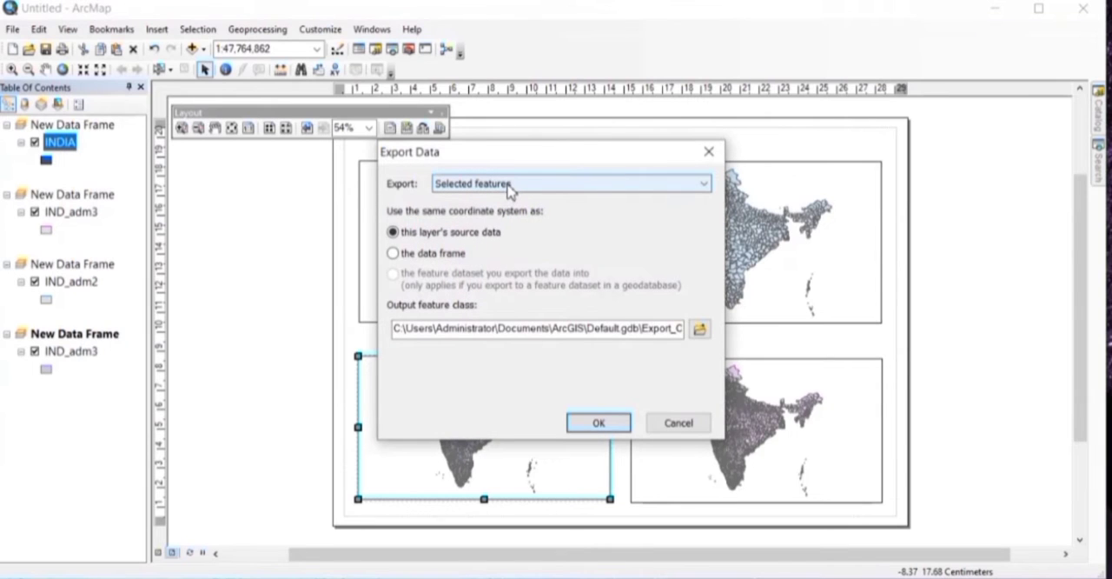
left_click(598, 422)
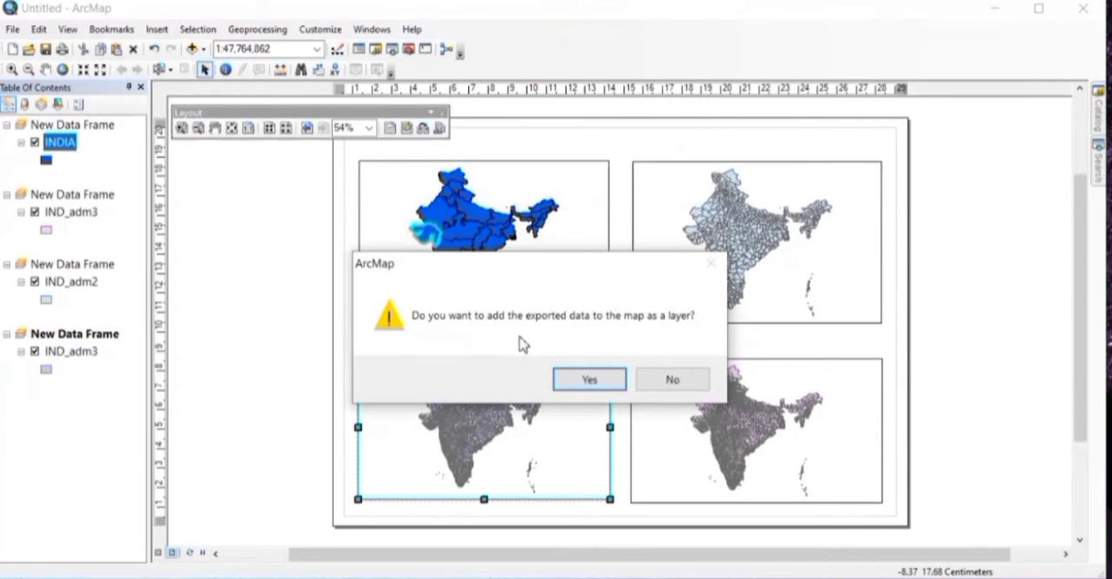
left_click(589, 378)
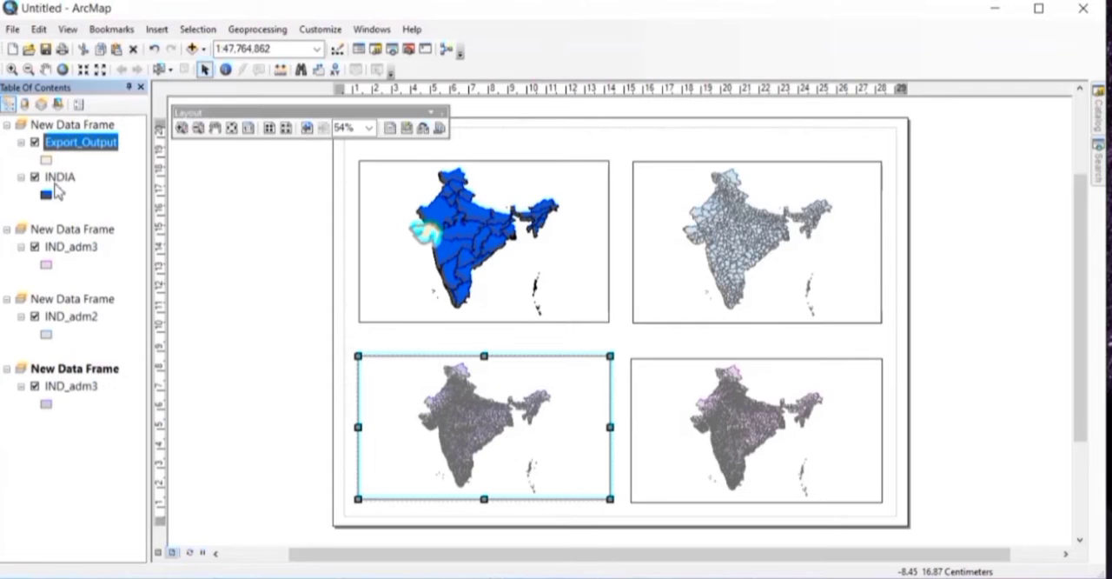
Step: Set the fill color of the Export_Output layer to Purple Heart
double_click(80, 143)
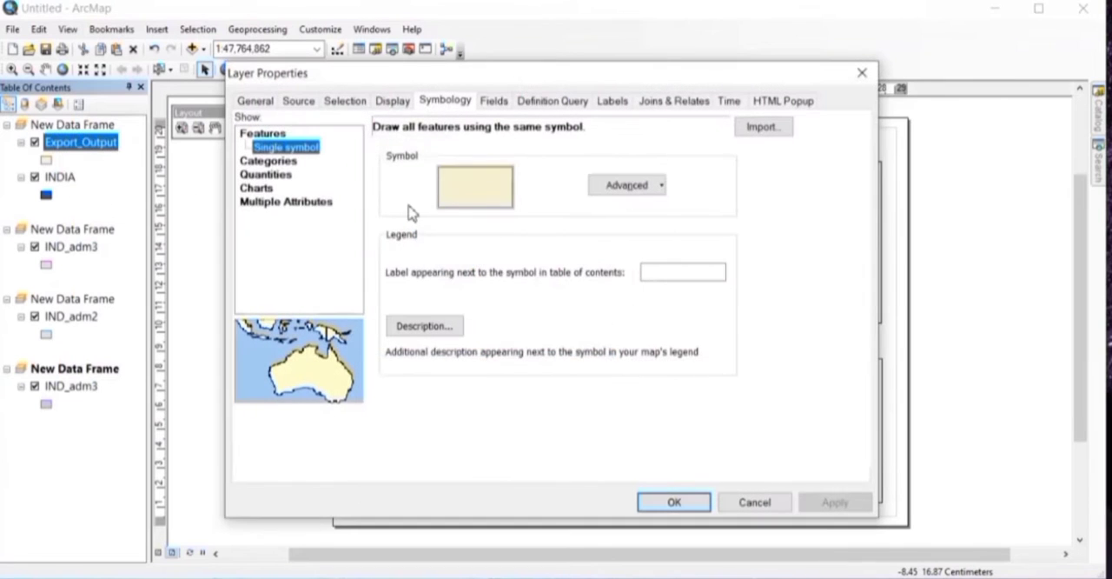
left_click(504, 198)
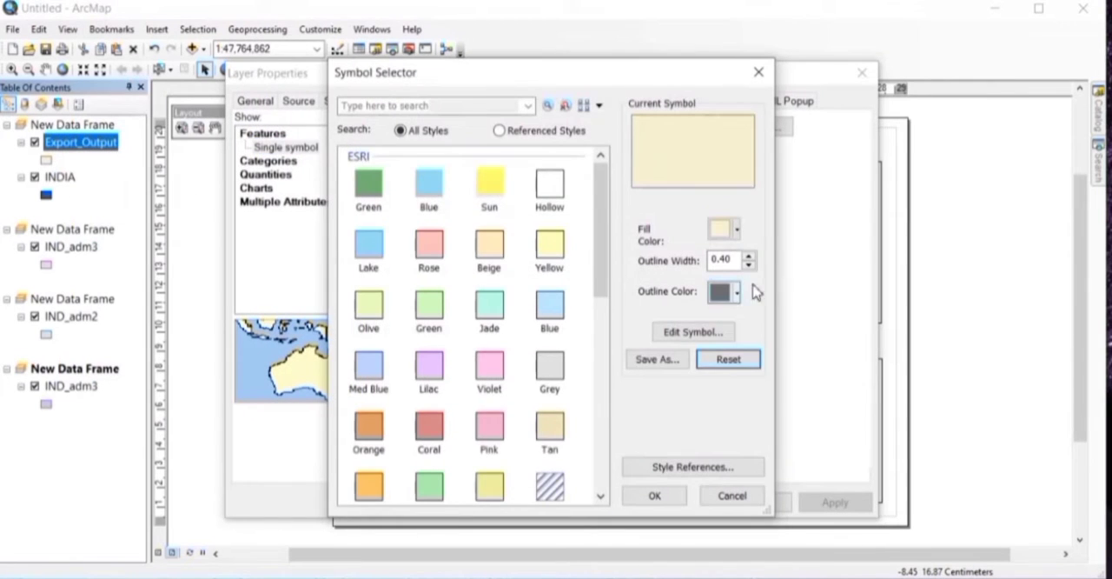
left_click(735, 231)
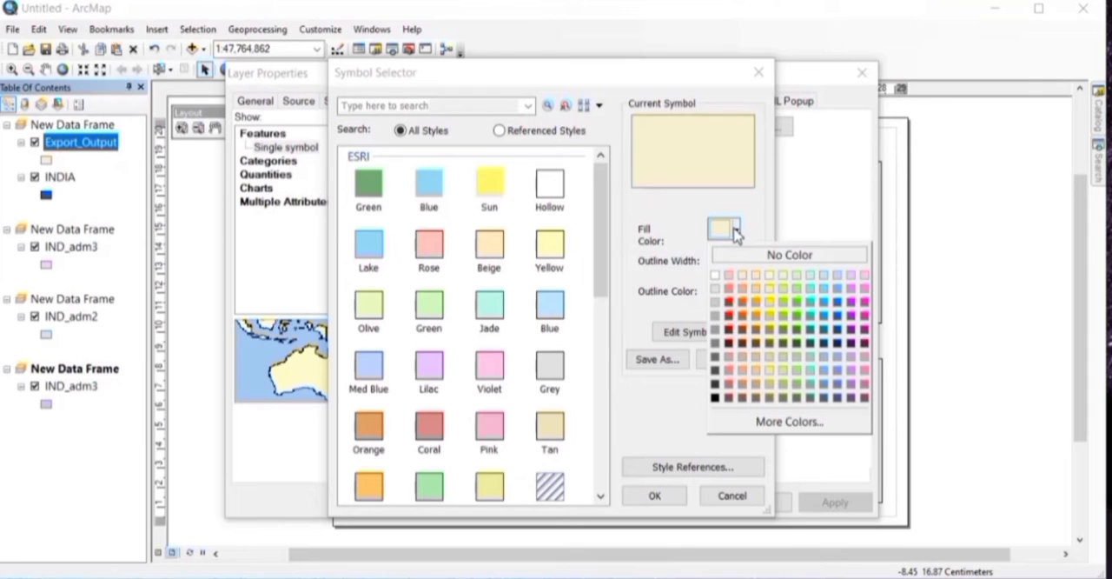
left_click(866, 344)
left_click(652, 494)
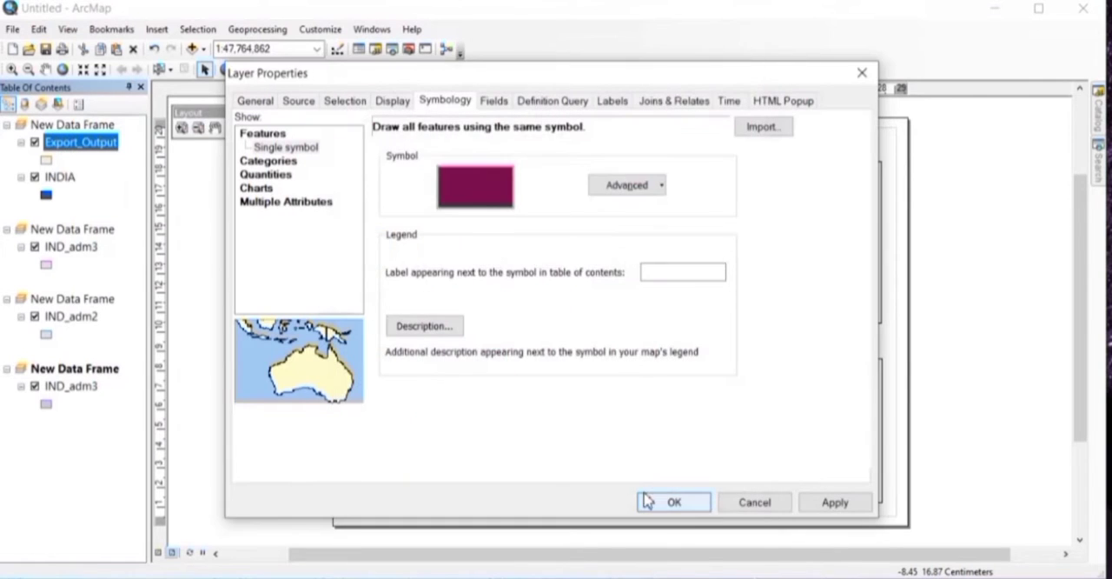
Step: Rename the exported layer as GUJARAT and apply its layer properties
left_click(264, 104)
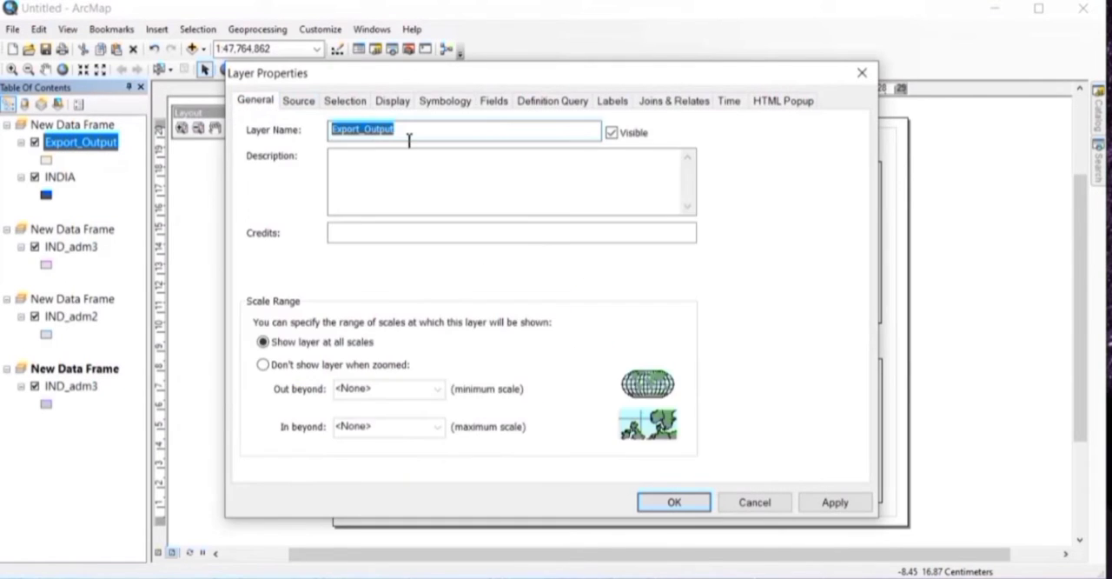
key("BackSpace")
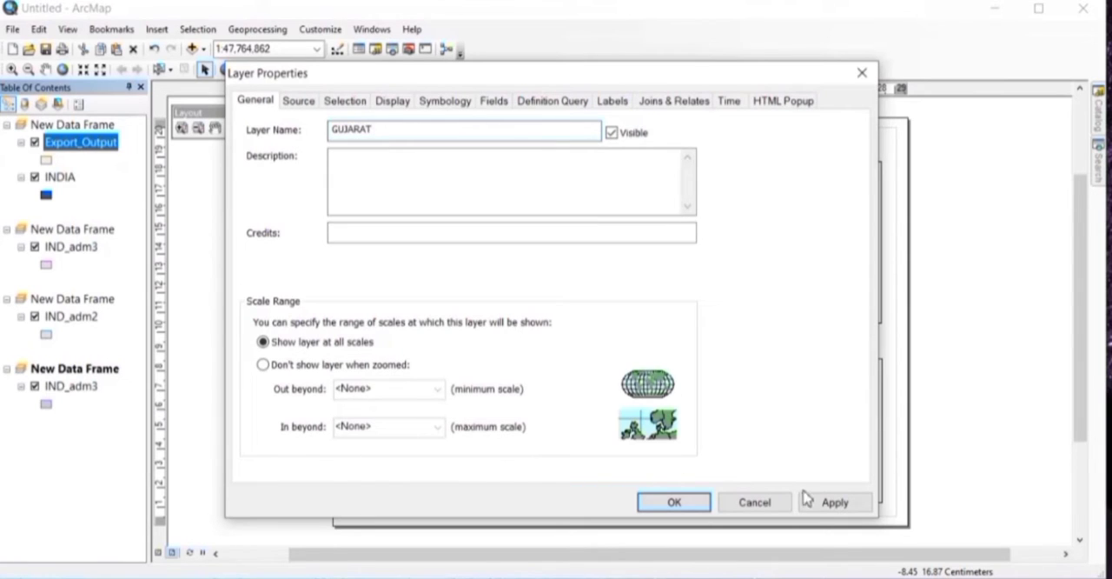
left_click(829, 502)
left_click(674, 502)
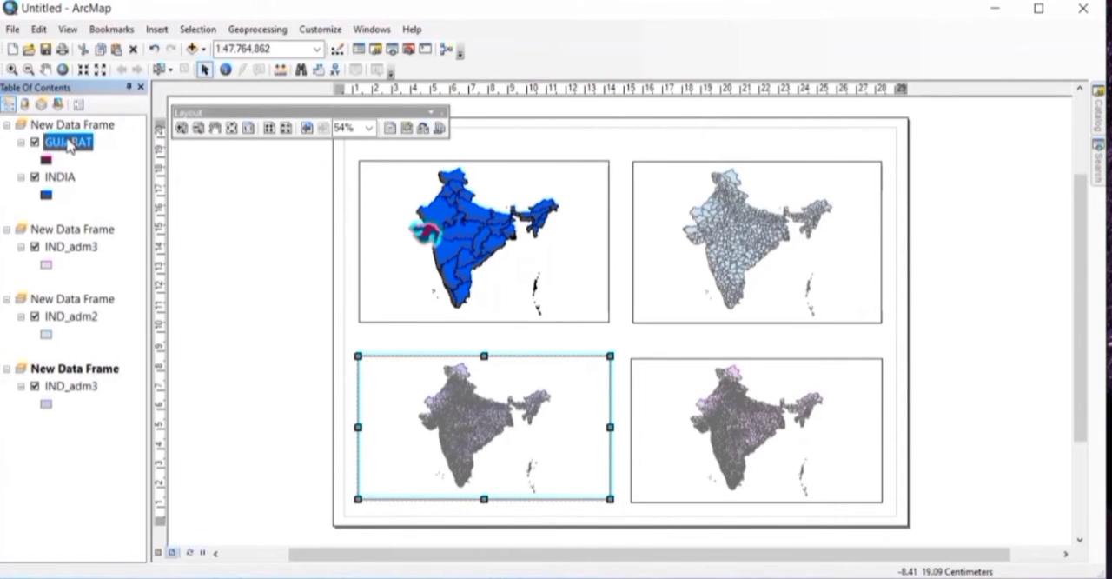
Step: Clear the Gujarat selection in the INDIA layer's attribute table and close the table
right_click(58, 178)
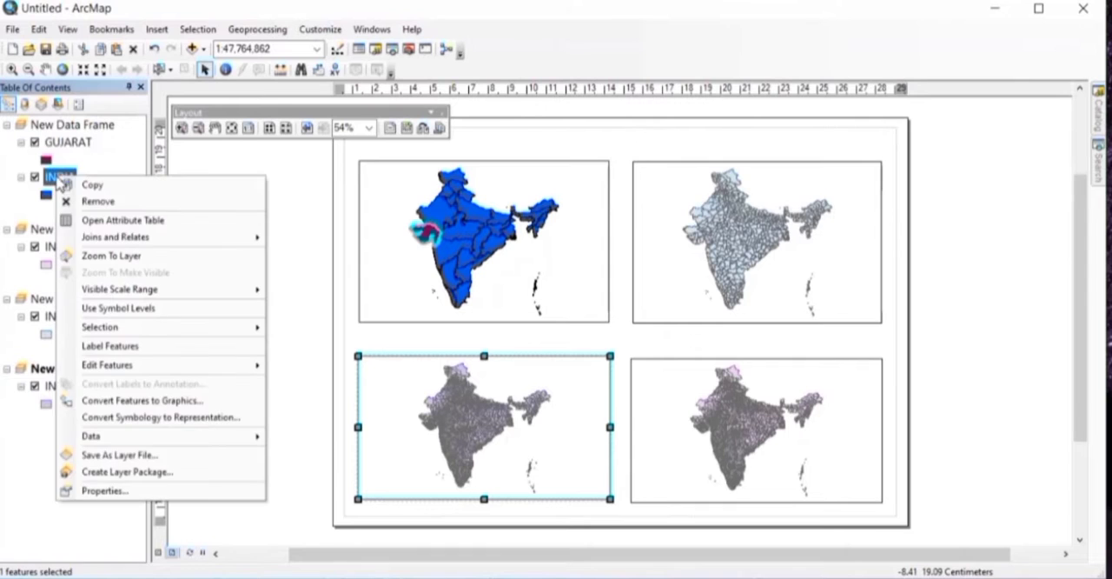
left_click(122, 222)
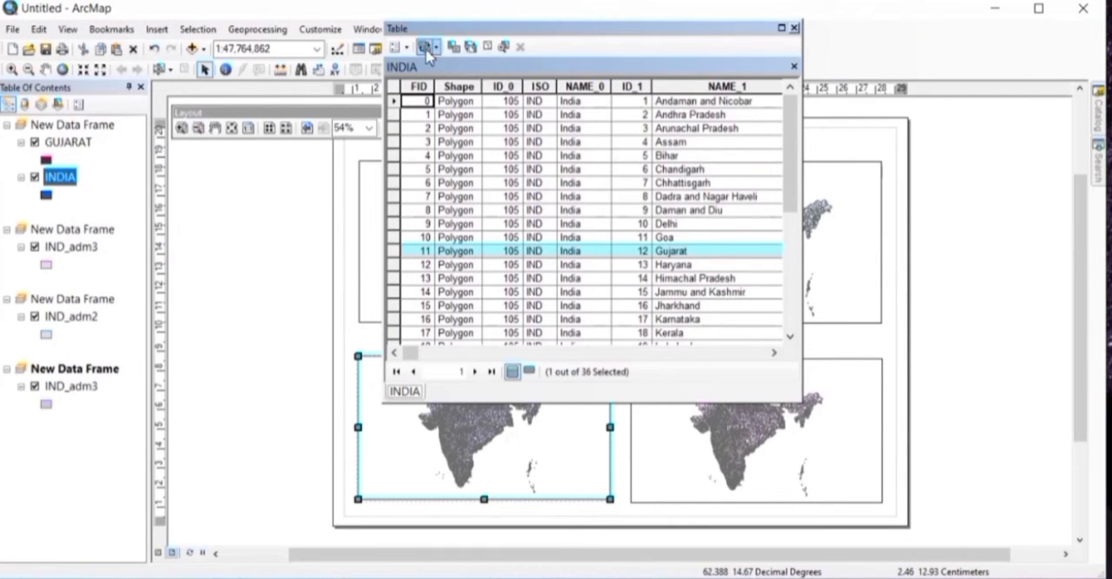
left_click(488, 47)
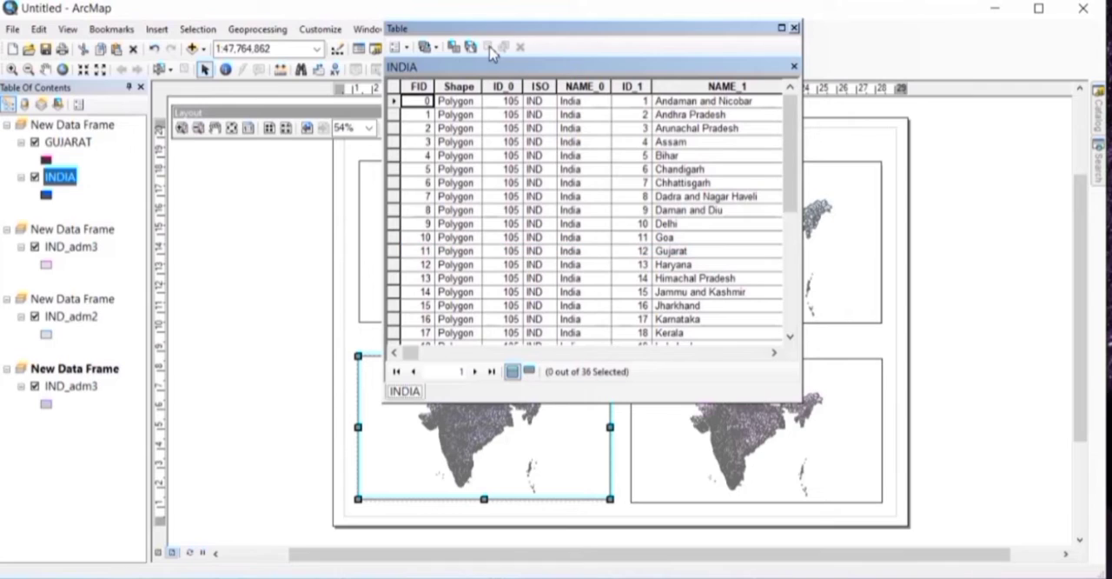
left_click(793, 29)
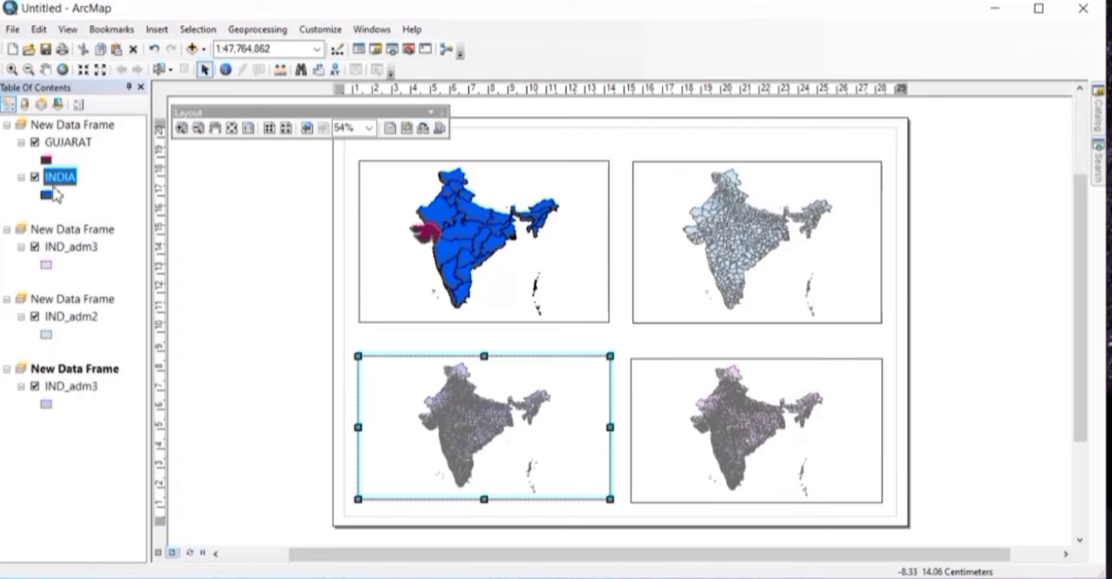
Step: Change the INDIA layer's symbol to the ESRI Violet style and apply it
double_click(60, 177)
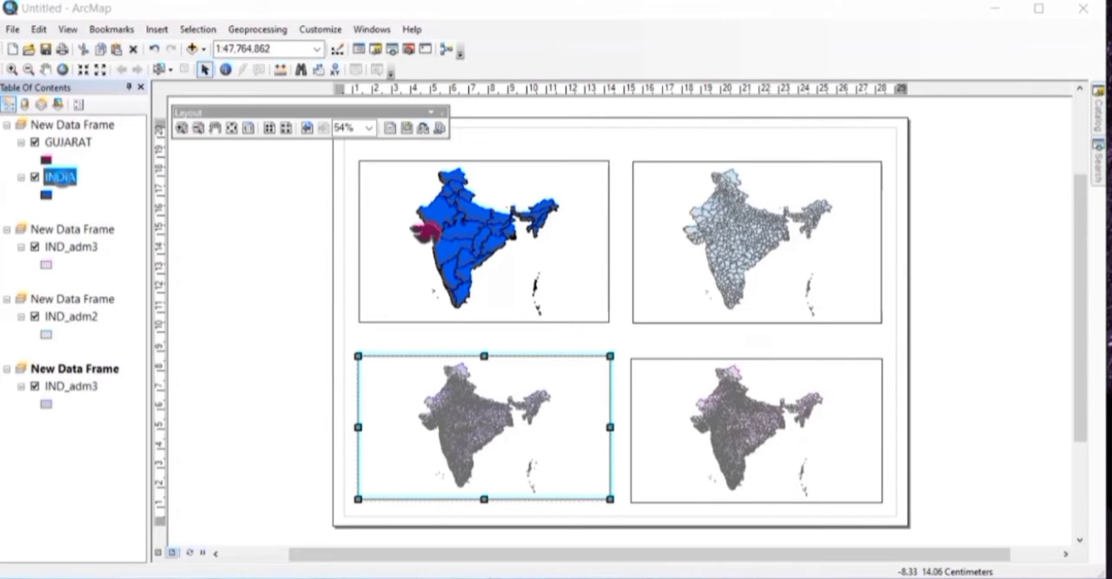
left_click(445, 101)
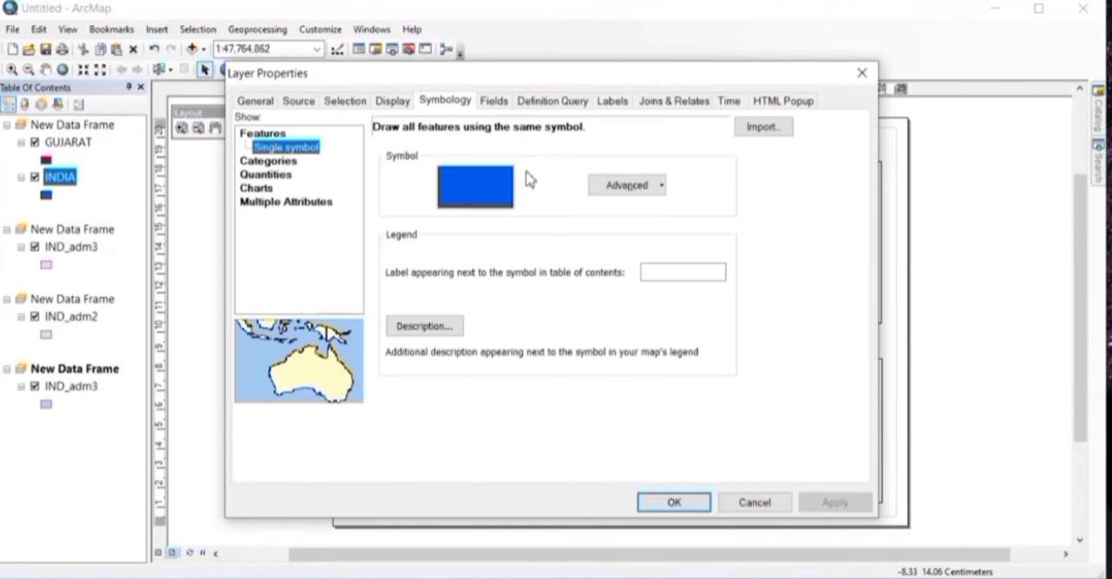
left_click(490, 182)
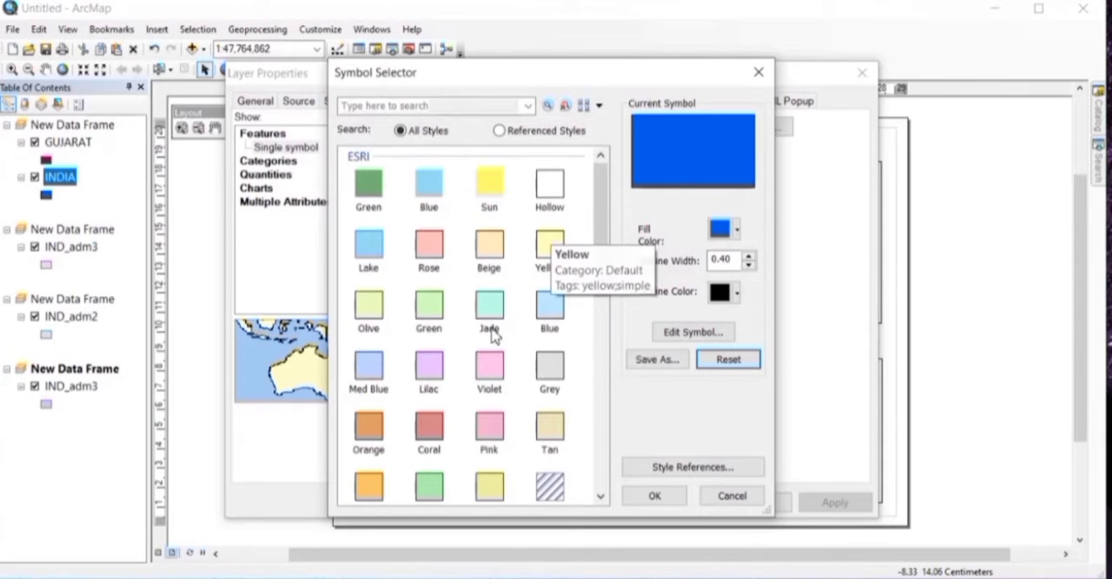
left_click(491, 365)
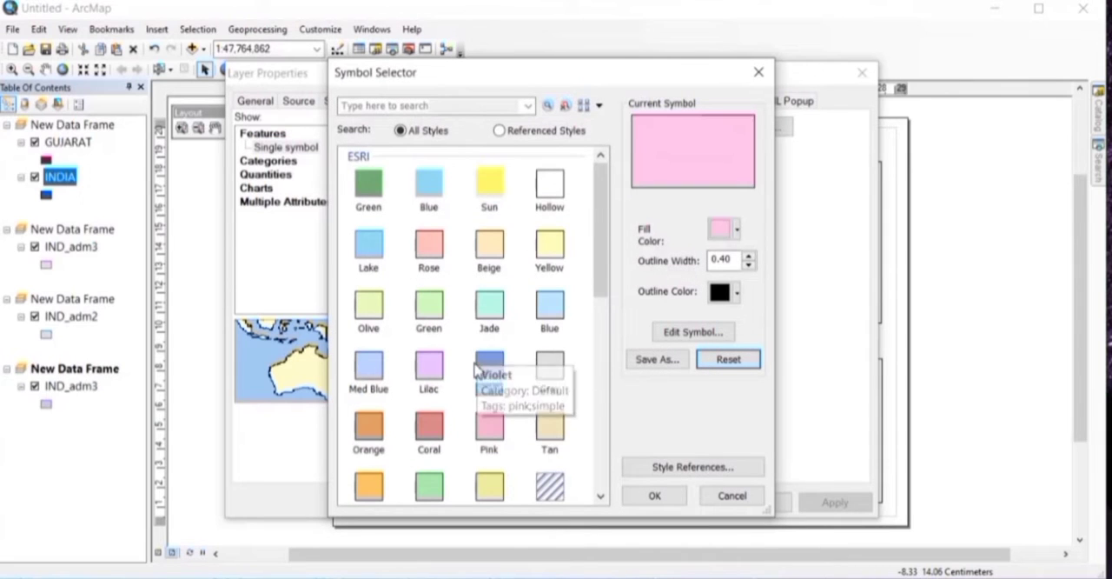
left_click(655, 497)
left_click(837, 504)
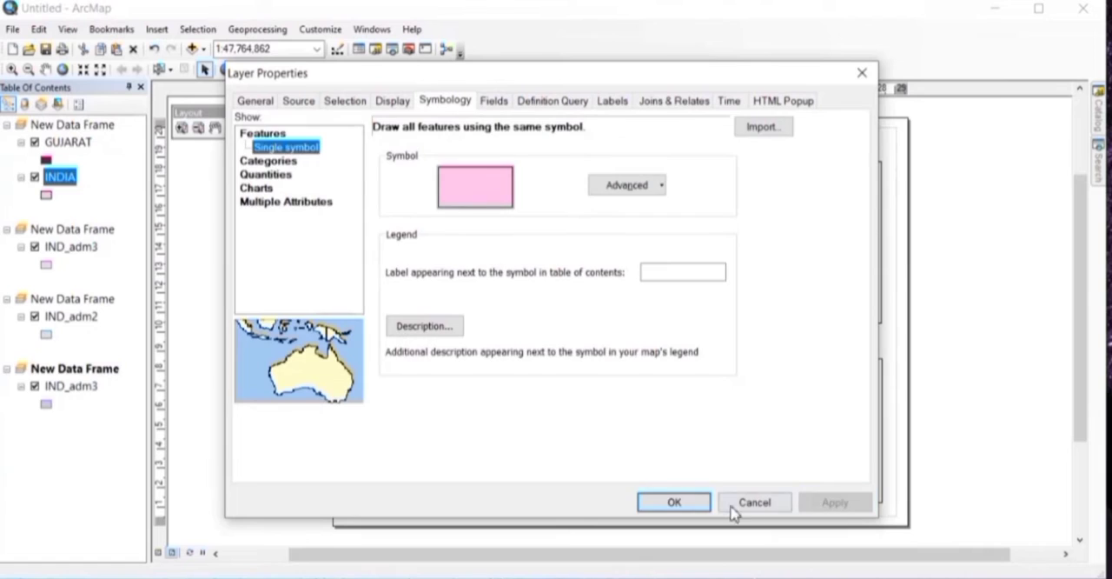
Step: Insert a map title reading INDIA and place it in the upper-left corner of the first data frame
left_click(673, 501)
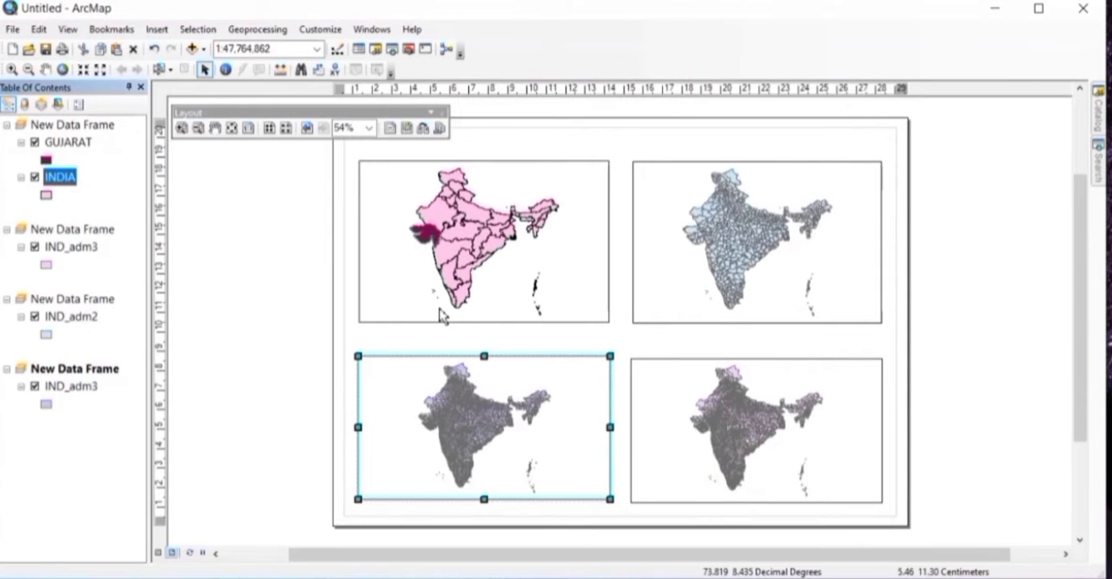
left_click(157, 29)
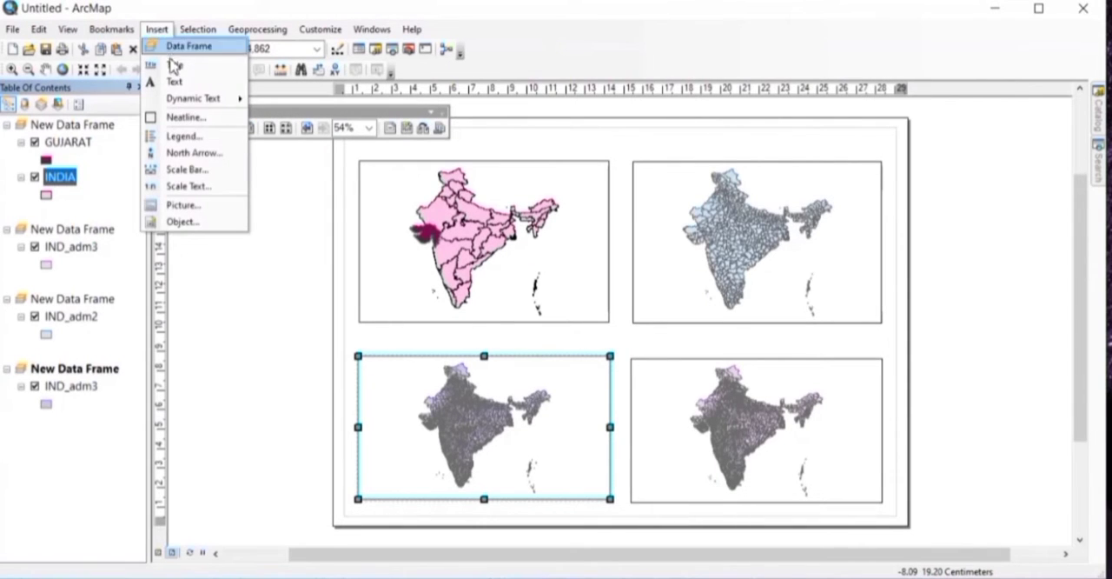
left_click(175, 66)
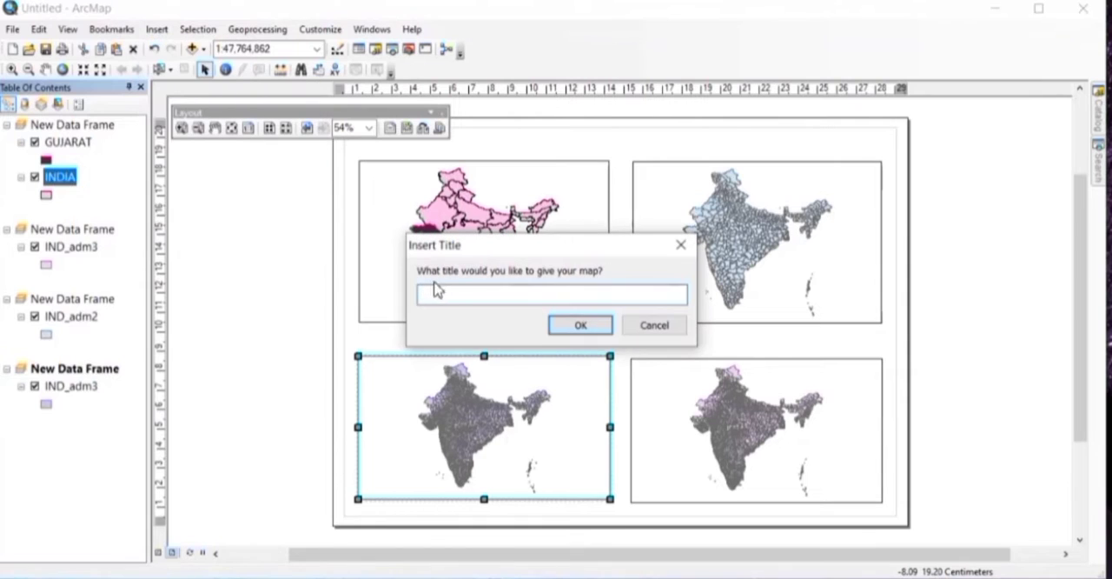
left_click(596, 328)
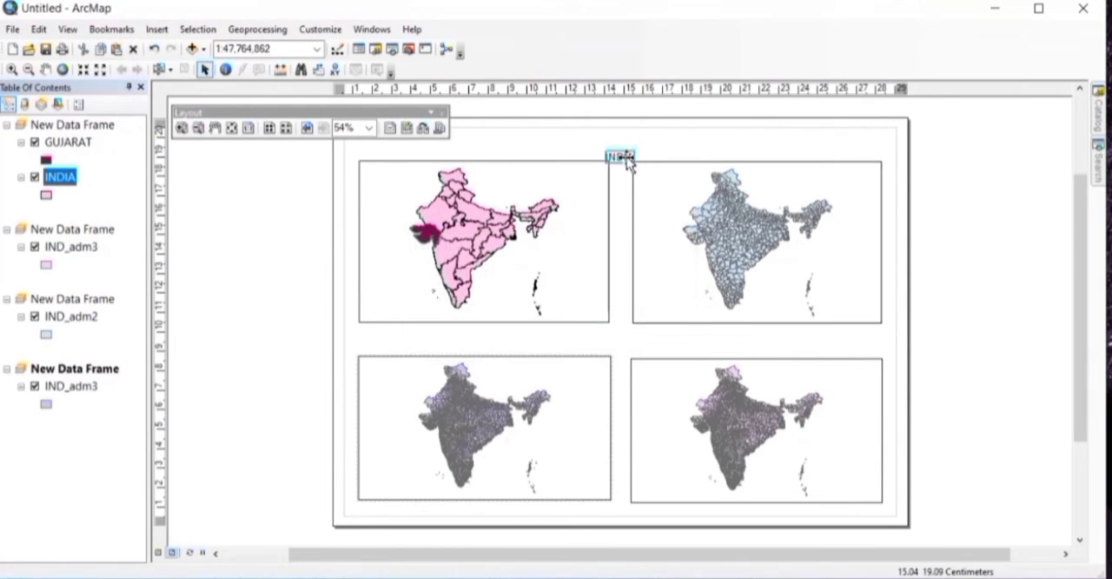
left_click_drag(628, 162, 396, 178)
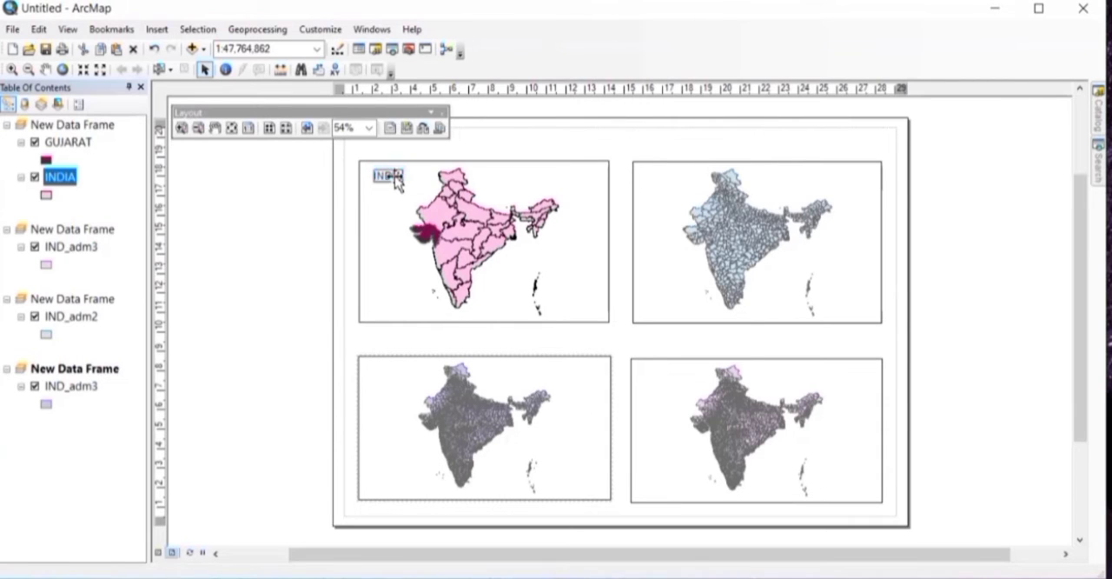
Step: Change the font of the INDIA title to Times New Roman
double_click(396, 178)
left_click(492, 320)
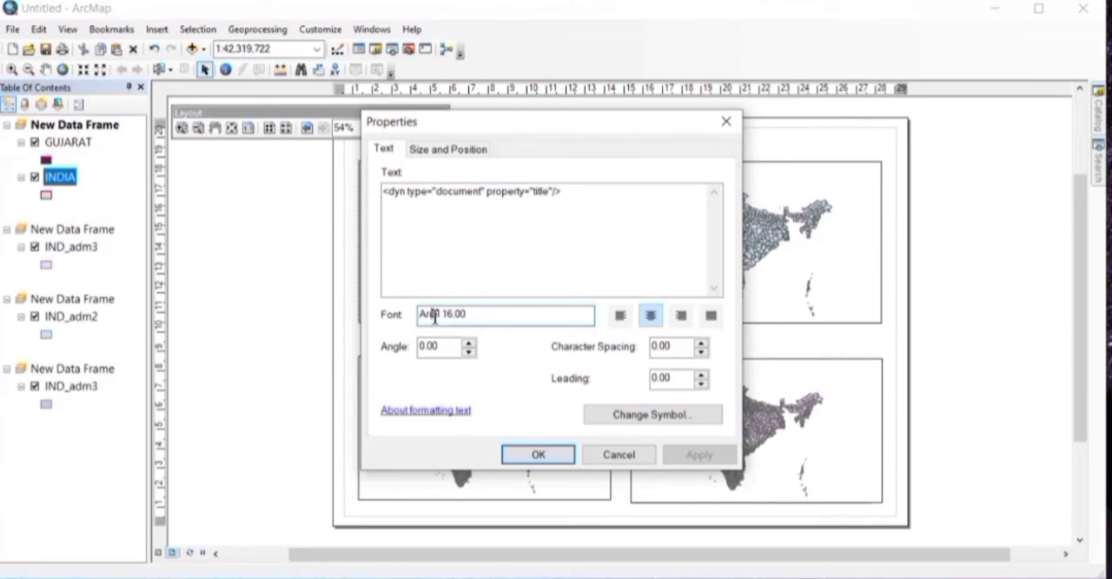
left_click(629, 423)
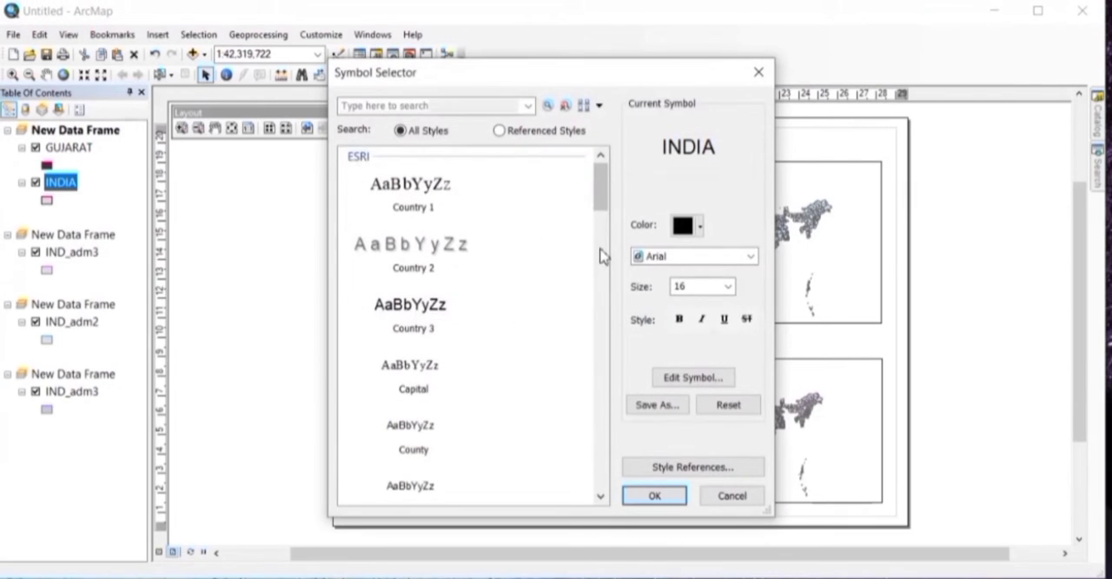
left_click(709, 257)
type("ti")
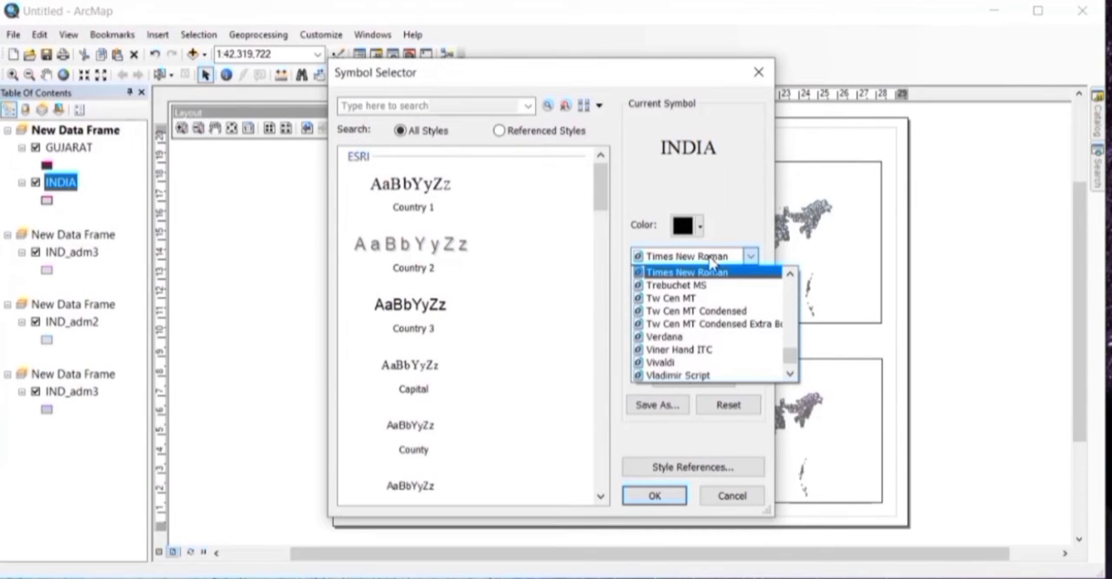
left_click(711, 272)
Step: Set the INDIA title's text size to 12 and apply the symbol changes
left_click(704, 292)
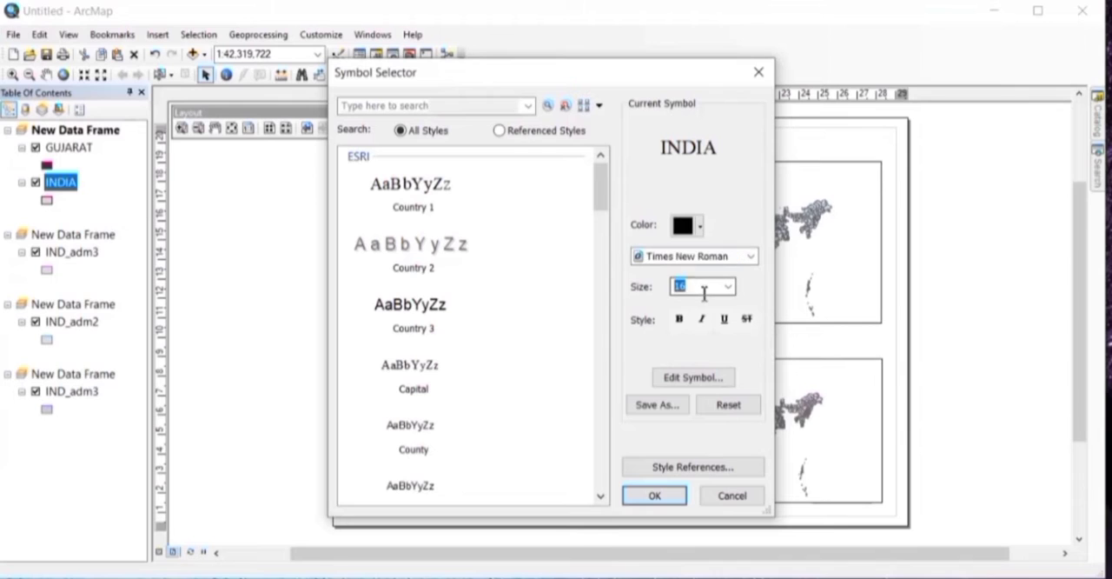
left_click(728, 287)
left_click(730, 303)
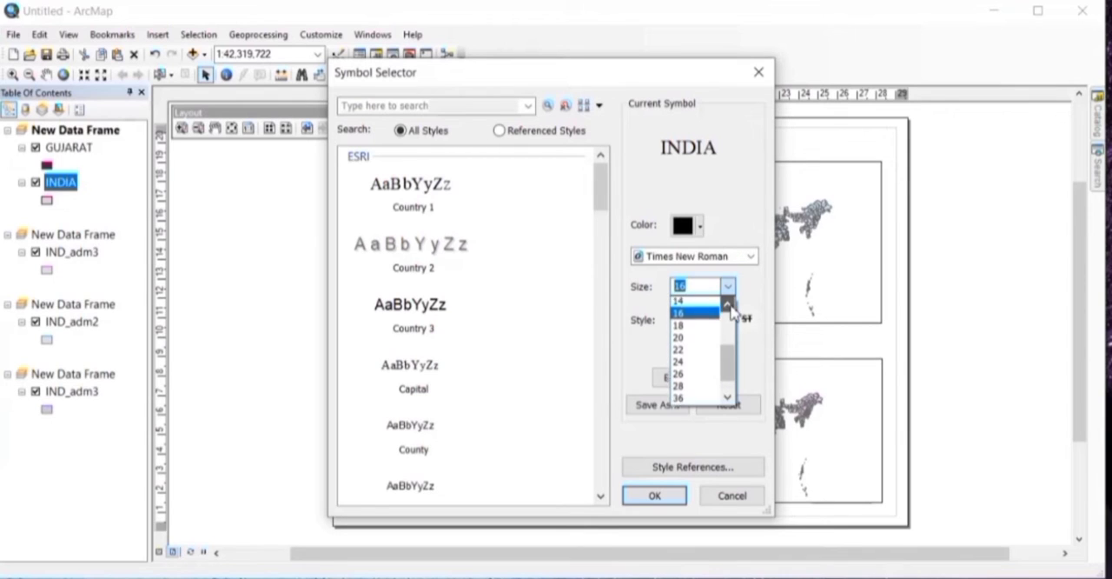
left_click(730, 303)
left_click(730, 303)
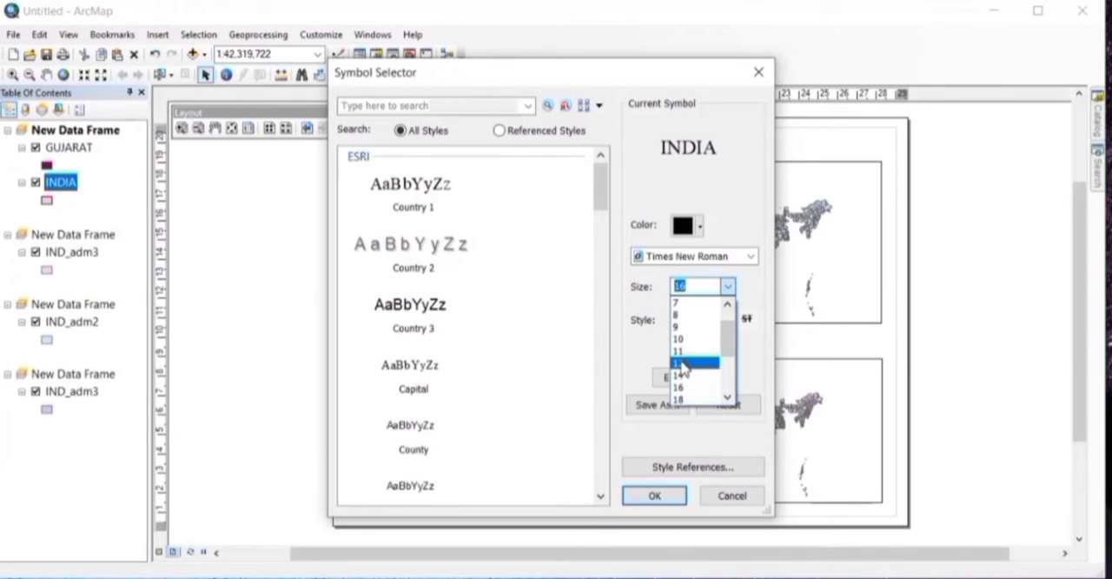
left_click(682, 367)
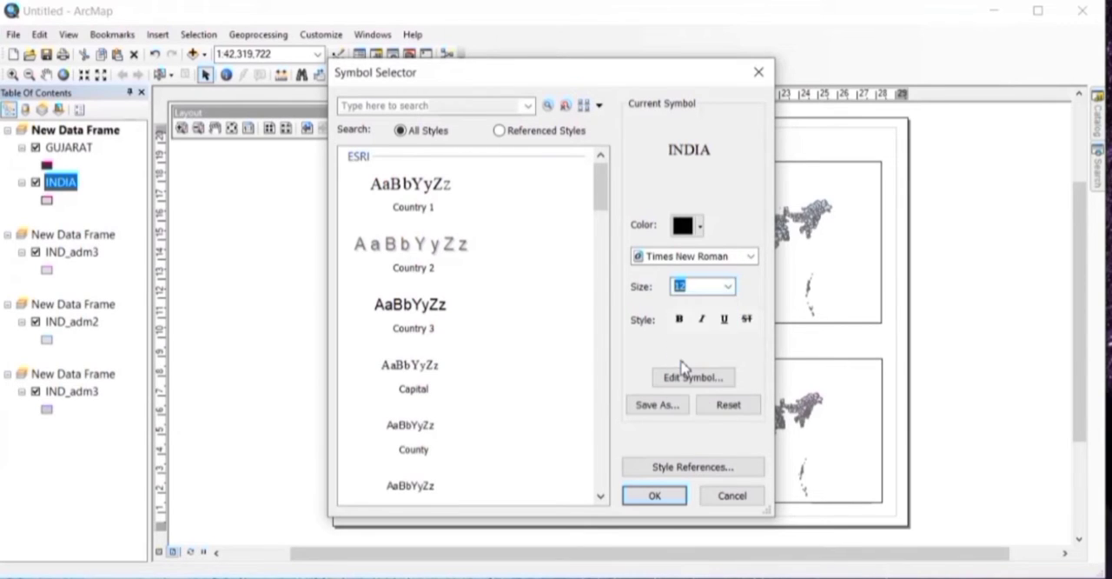
left_click(656, 495)
left_click(700, 456)
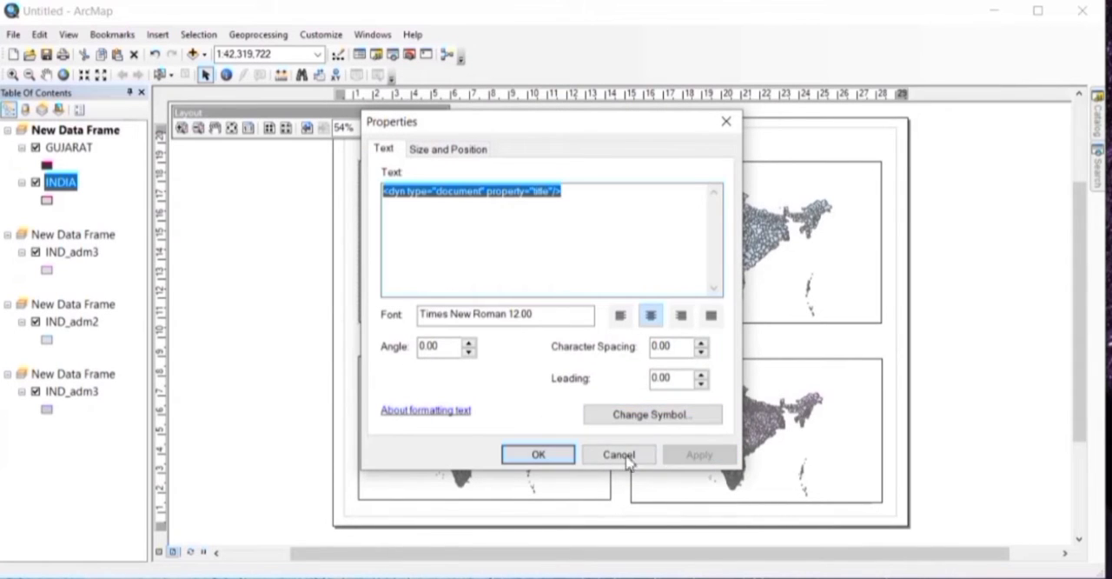
left_click(547, 455)
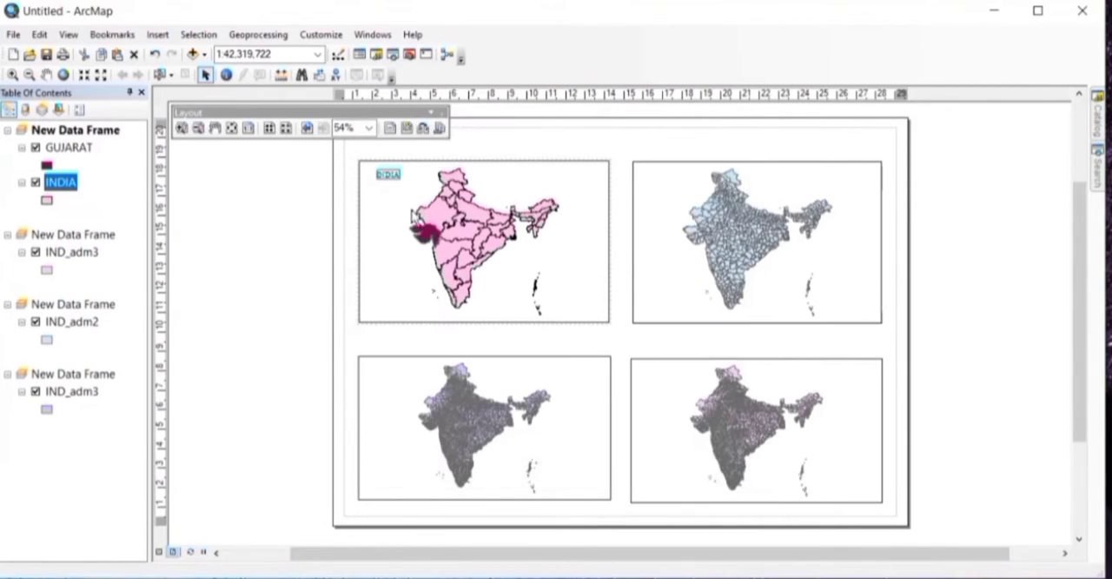
Step: Change the text color of the INDIA title to Mars Red
left_click(391, 176)
left_click(399, 179)
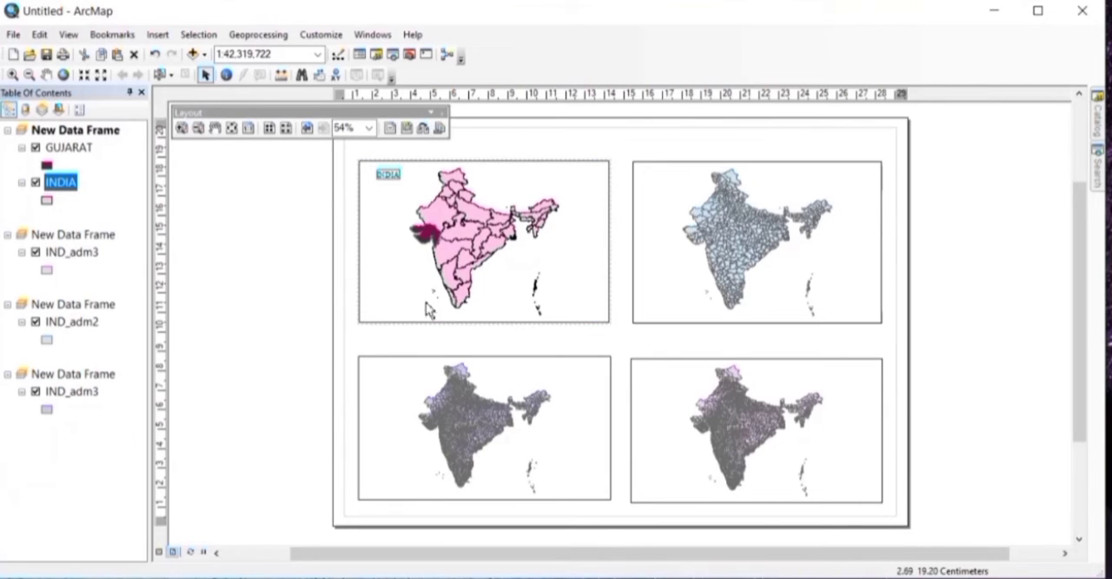
left_click(394, 204)
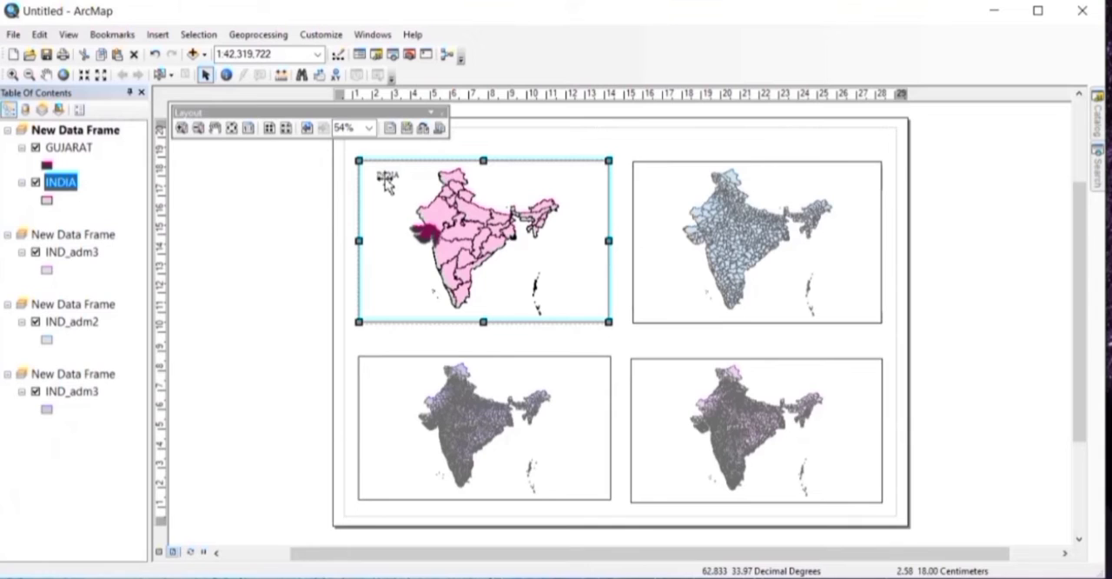
double_click(387, 176)
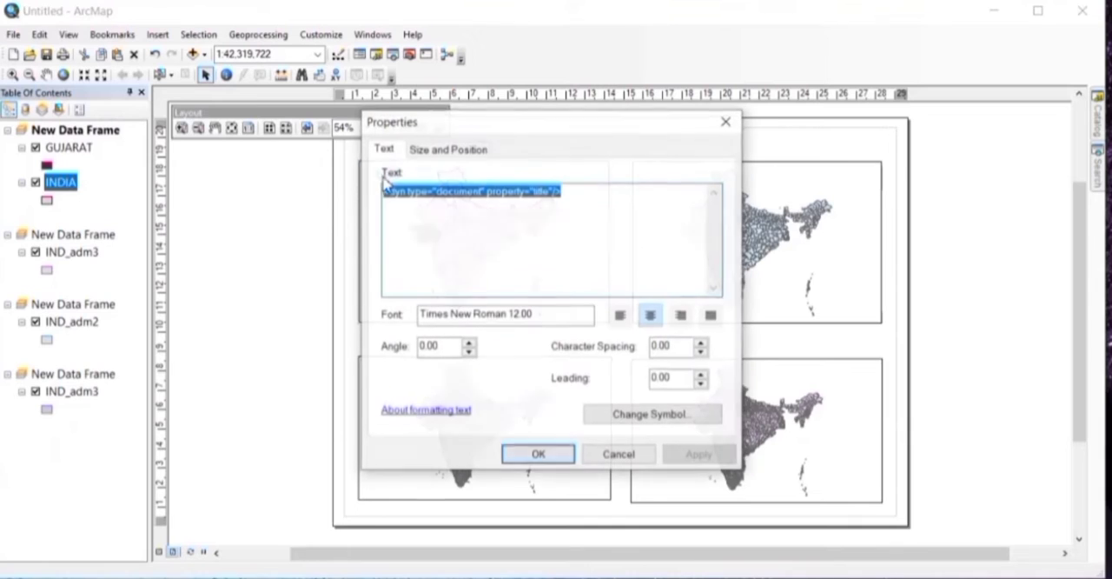
left_click(653, 416)
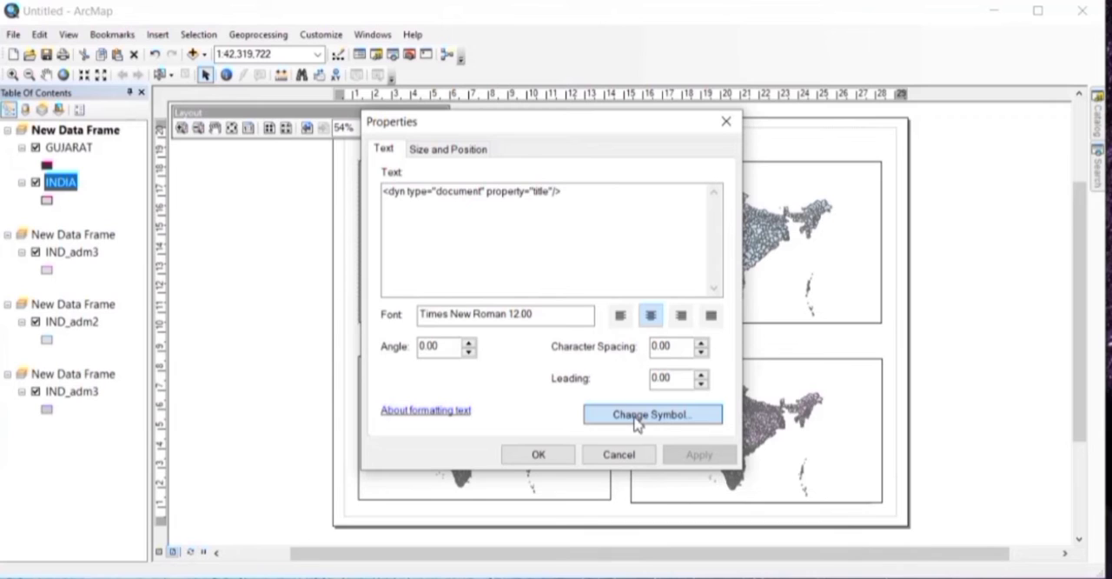
left_click(637, 420)
left_click(700, 227)
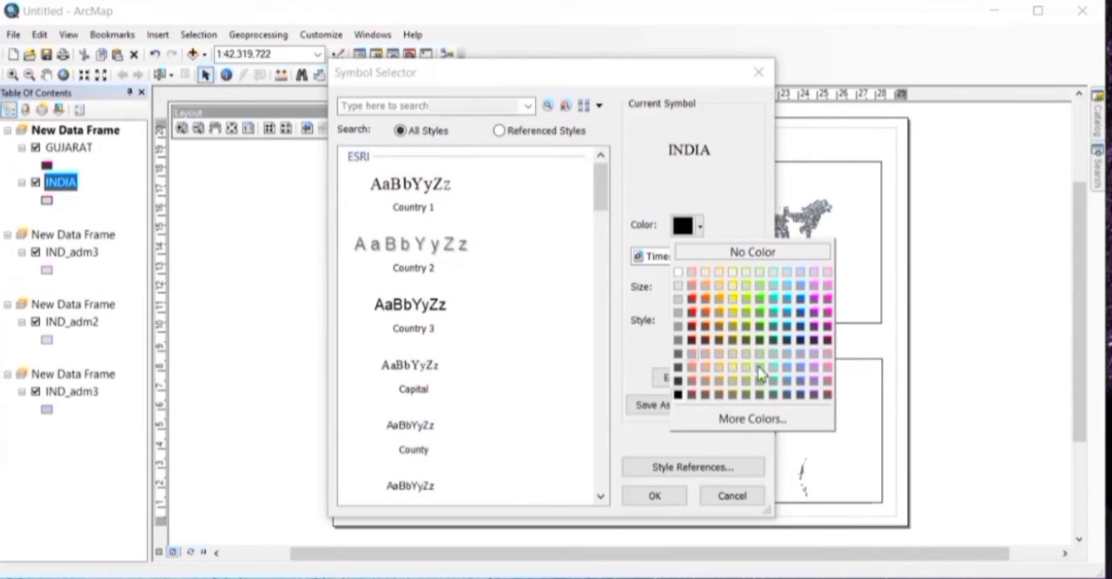
left_click(697, 300)
Step: Set the INDIA title to size 16 and bold, and apply its properties
left_click(728, 286)
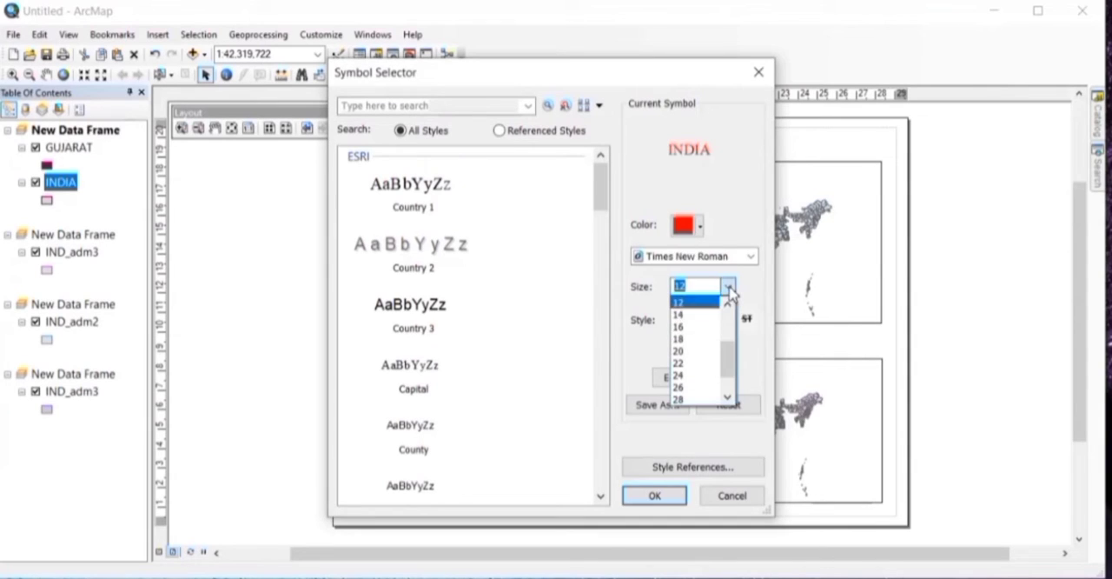
left_click(686, 327)
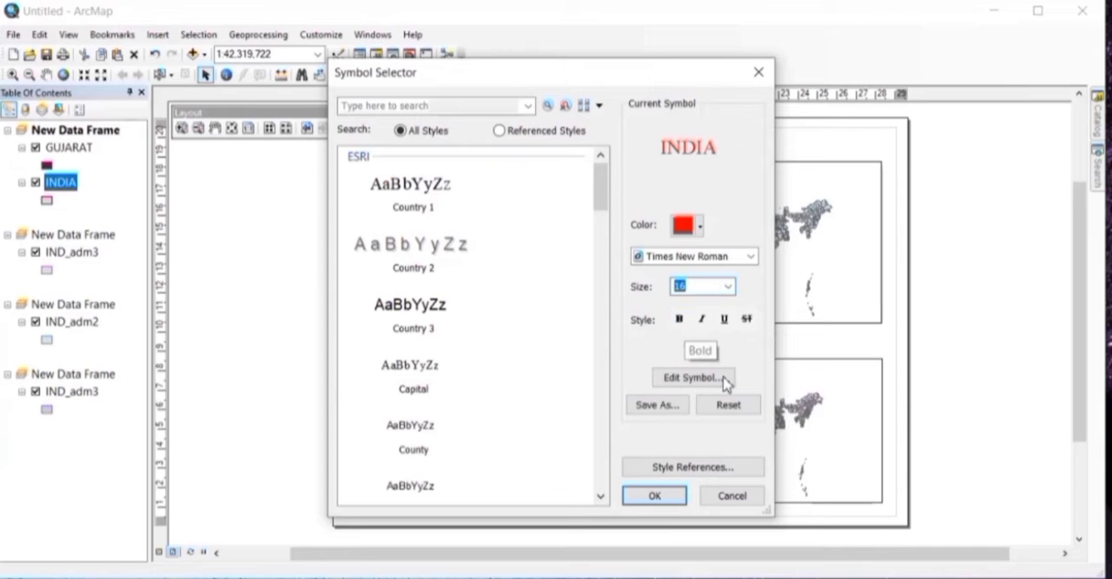
left_click(677, 320)
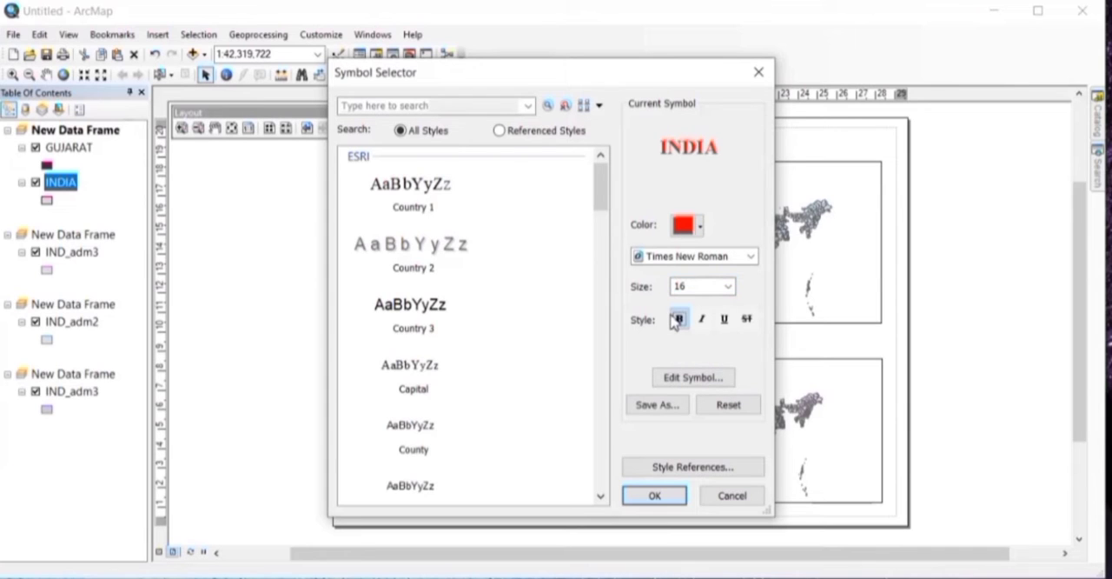
left_click(656, 495)
left_click(696, 456)
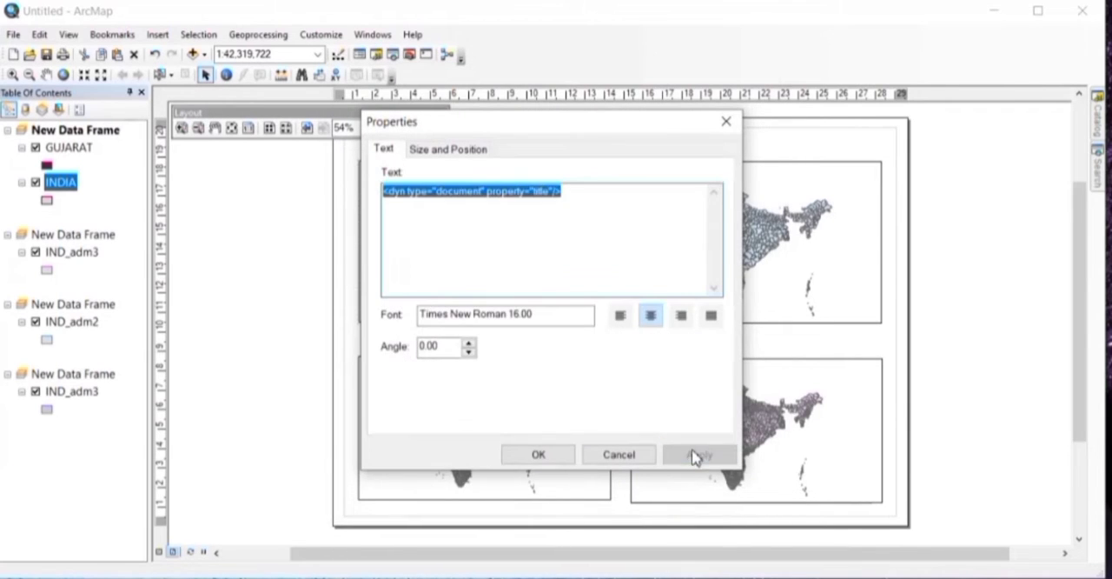
left_click(537, 456)
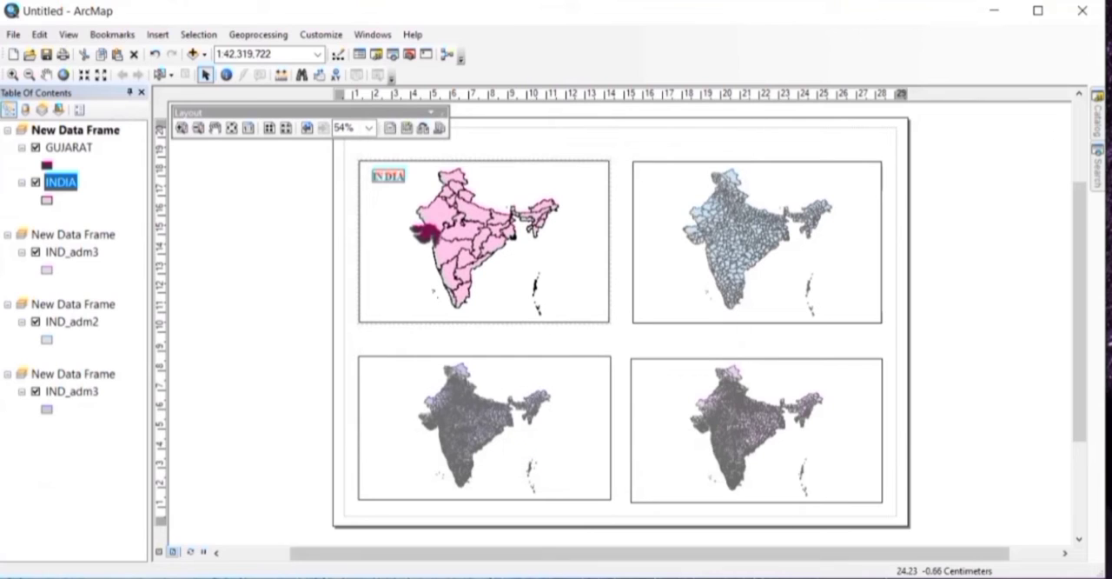
Step: Insert an ESRI North 3 north arrow and place it in the gap between the two left data frames
left_click(157, 34)
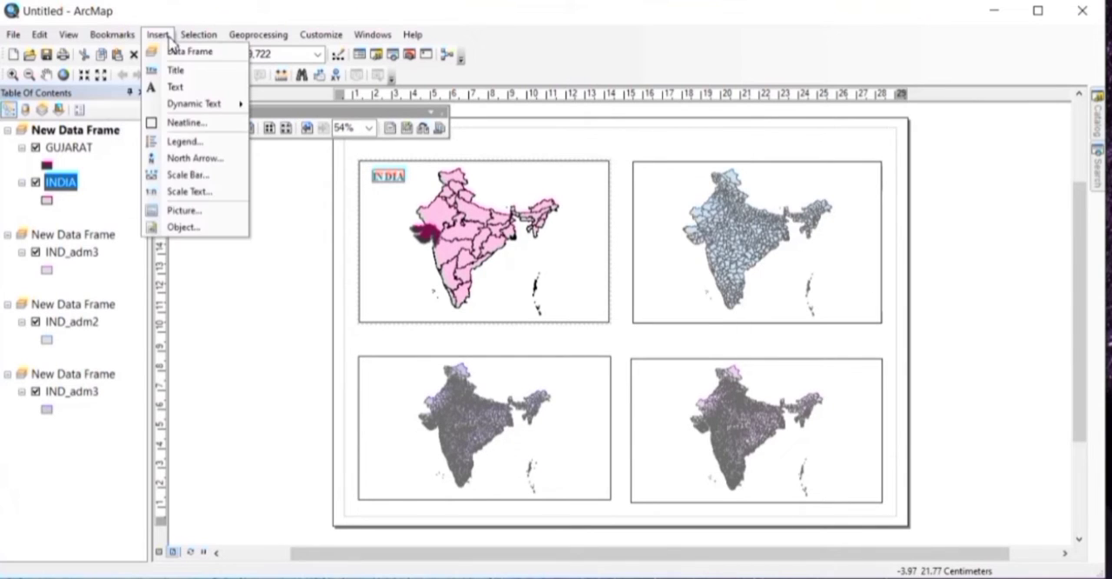
left_click(201, 162)
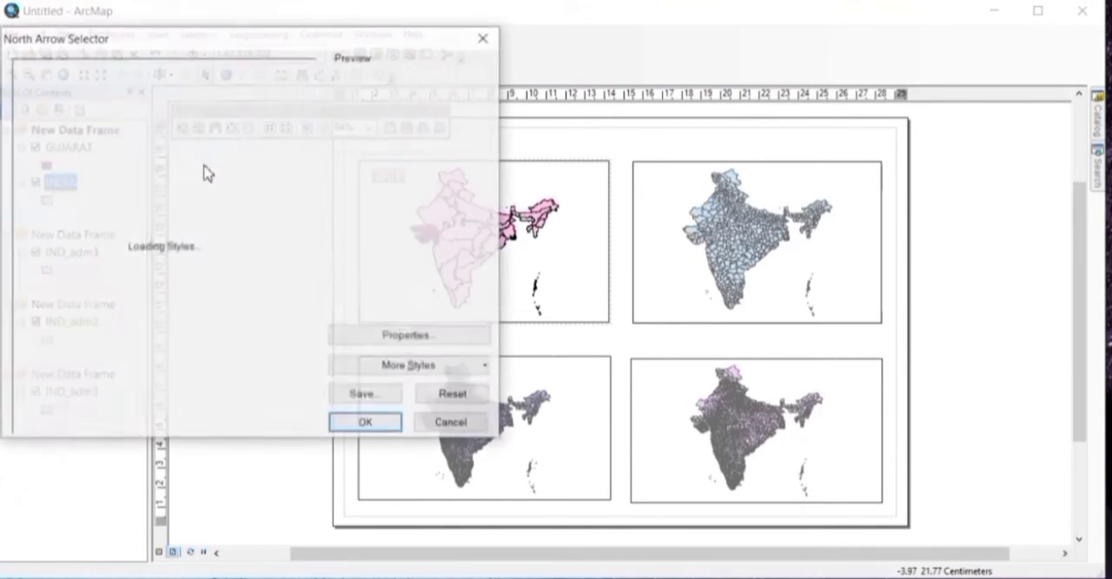
left_click(244, 139)
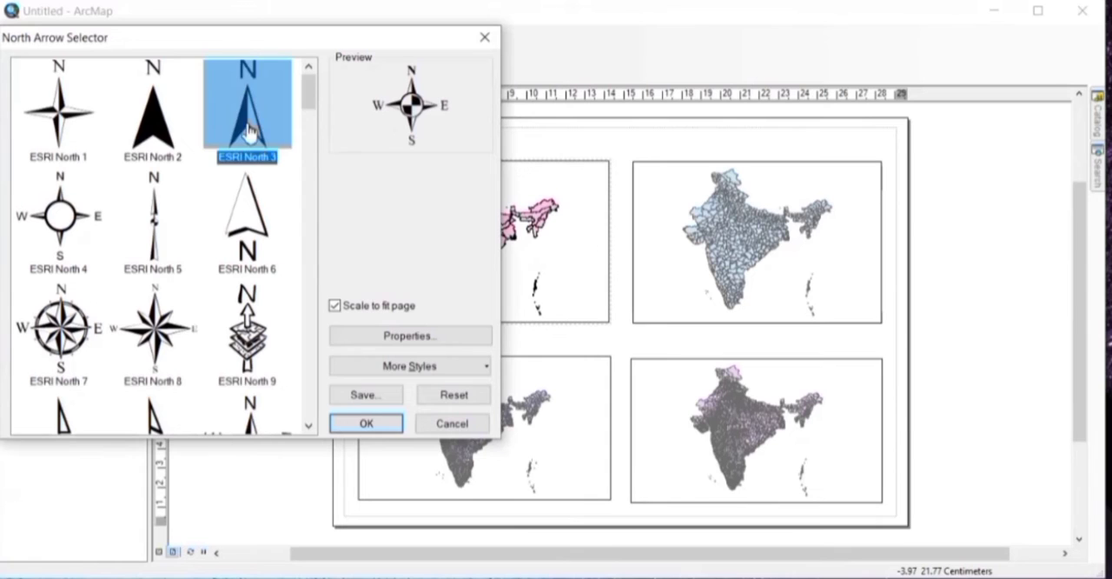
left_click(365, 424)
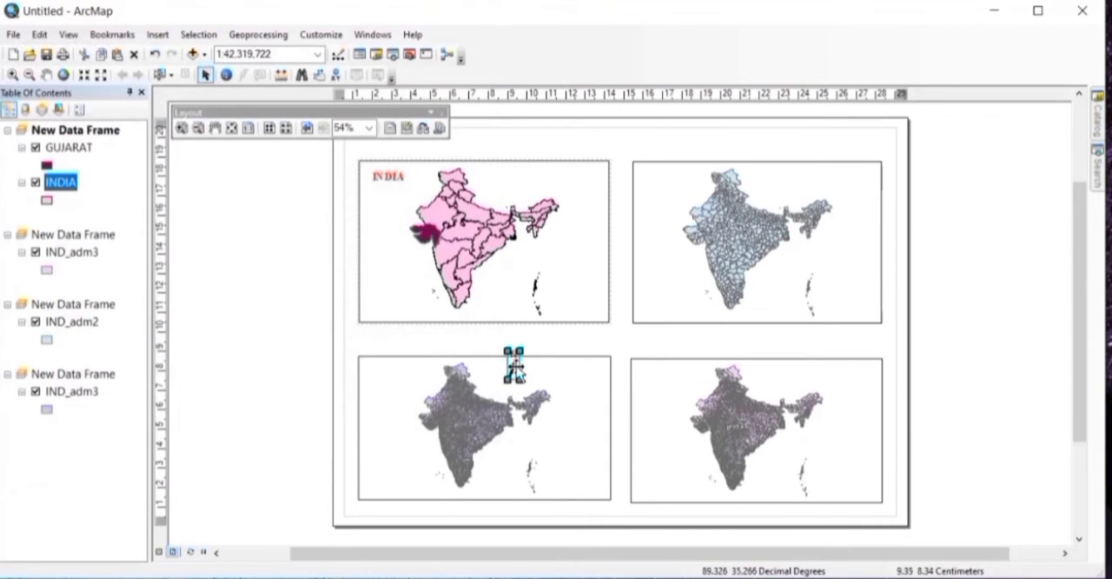
left_click_drag(517, 369, 532, 348)
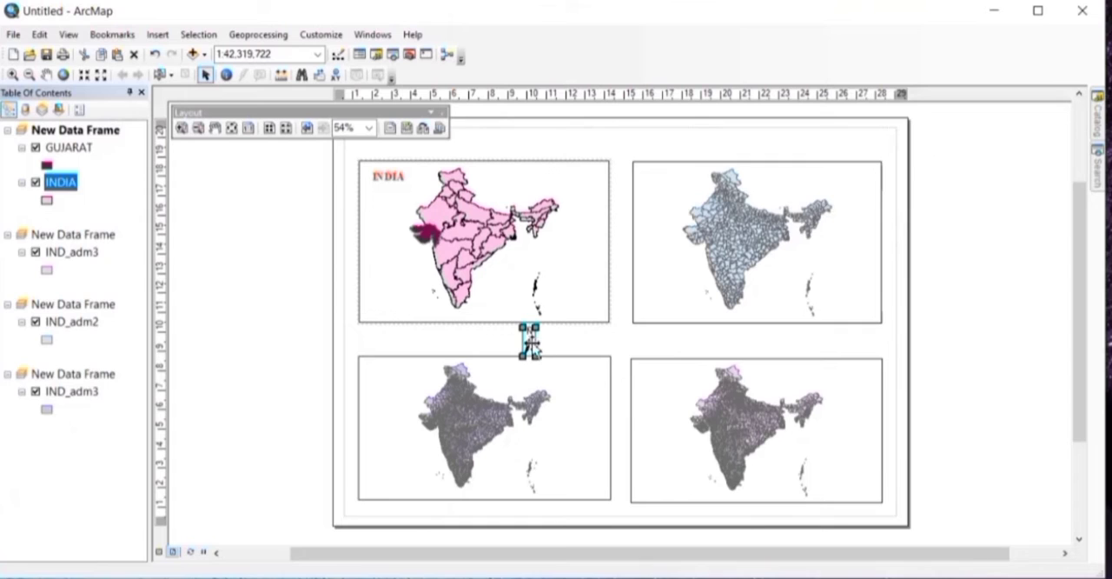
Step: Duplicate the north arrow and position one in the upper-right corner of each of the four data frames
left_click_drag(534, 344, 589, 195)
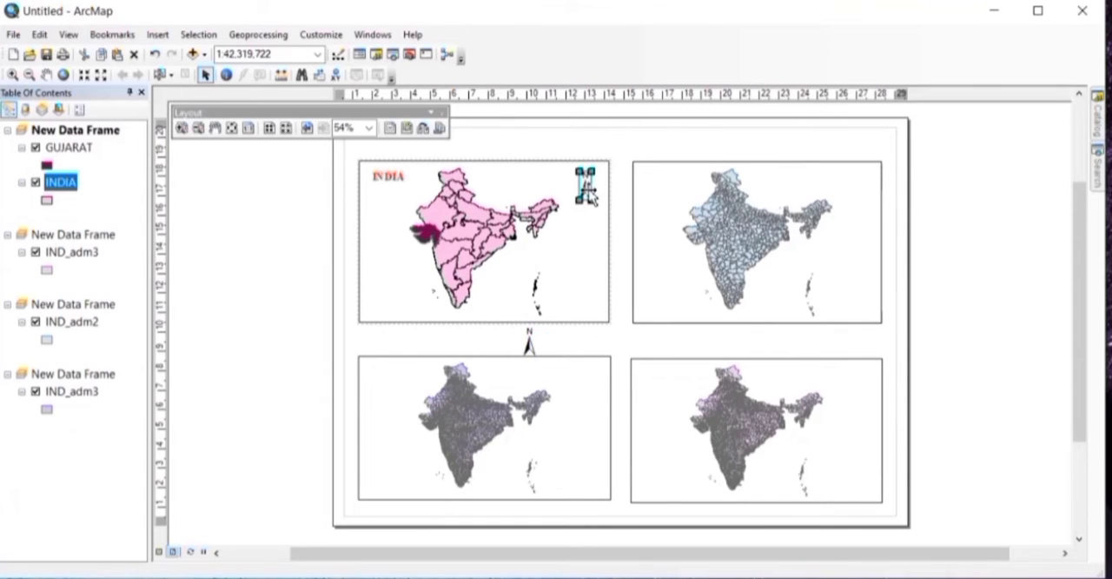
key("ctrl+v")
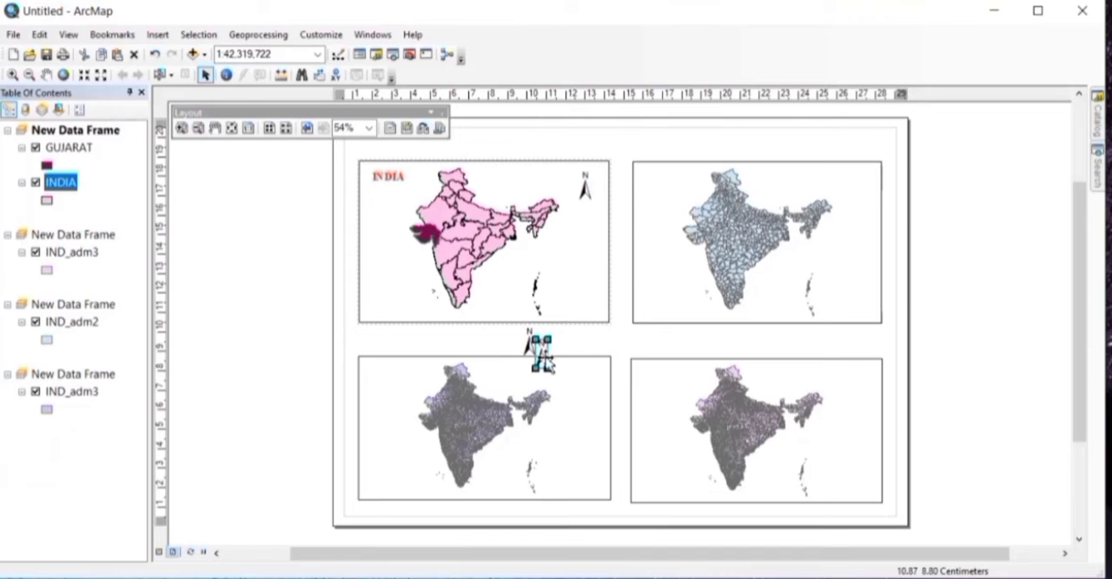
left_click_drag(549, 365, 862, 196)
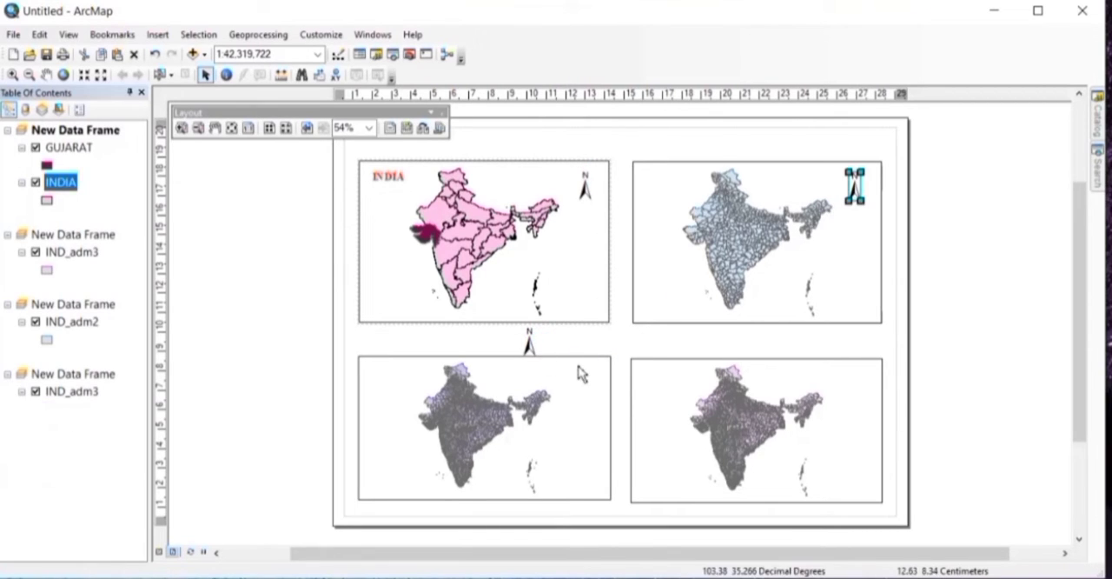
key("ctrl+v")
left_click_drag(542, 364, 859, 391)
left_click_drag(530, 347, 588, 388)
Step: Start inserting a scale bar and choose the Alternating Scale Bar 1 Metric style
left_click(151, 37)
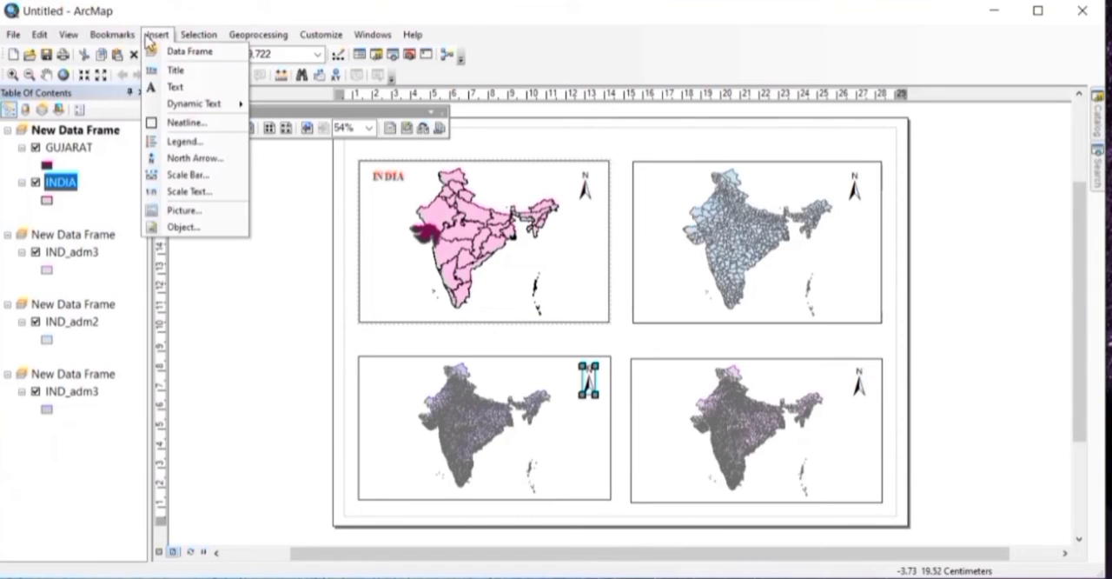
left_click(198, 175)
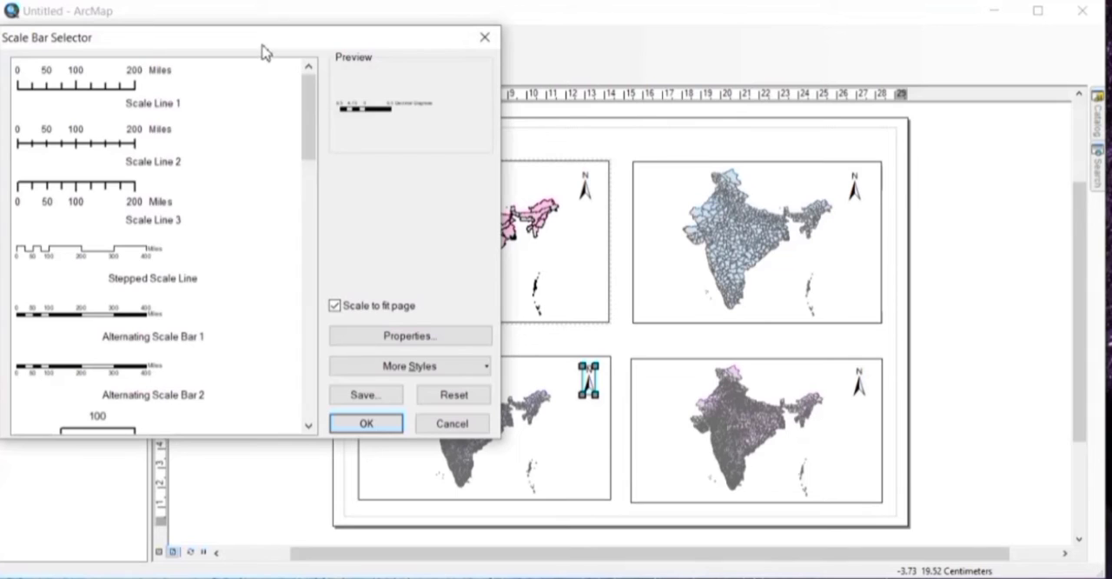
left_click_drag(261, 48, 359, 91)
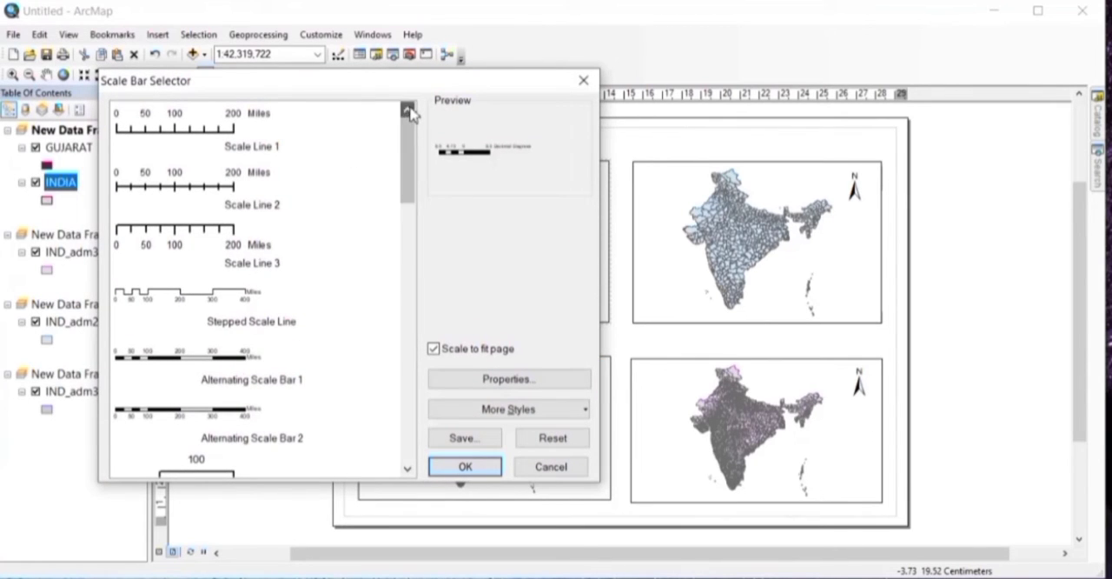
left_click(407, 469)
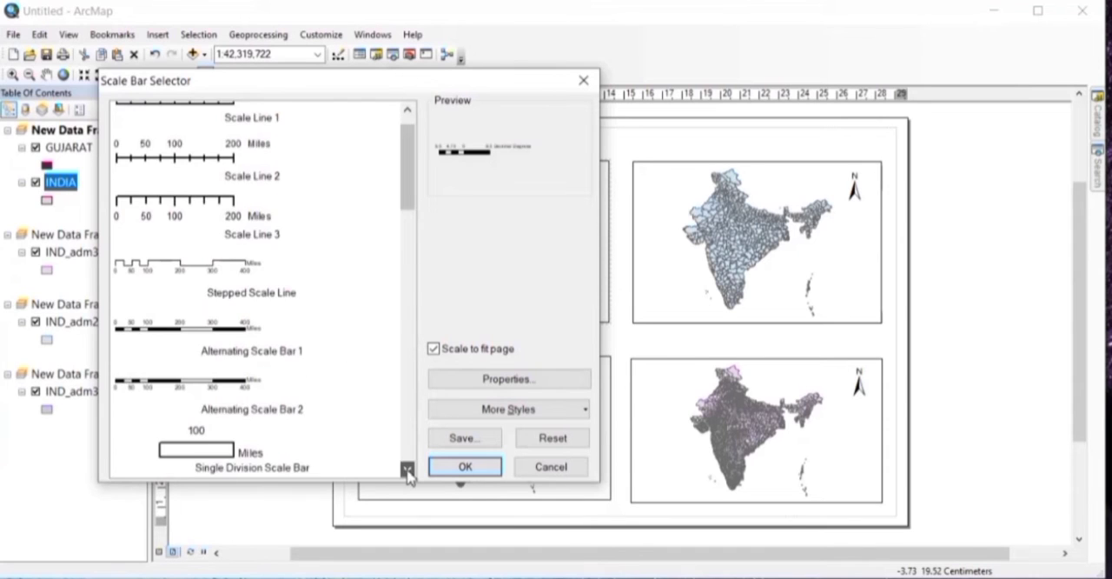
left_click(408, 469)
left_click(407, 469)
left_click(407, 469)
left_click(407, 469)
left_click(408, 469)
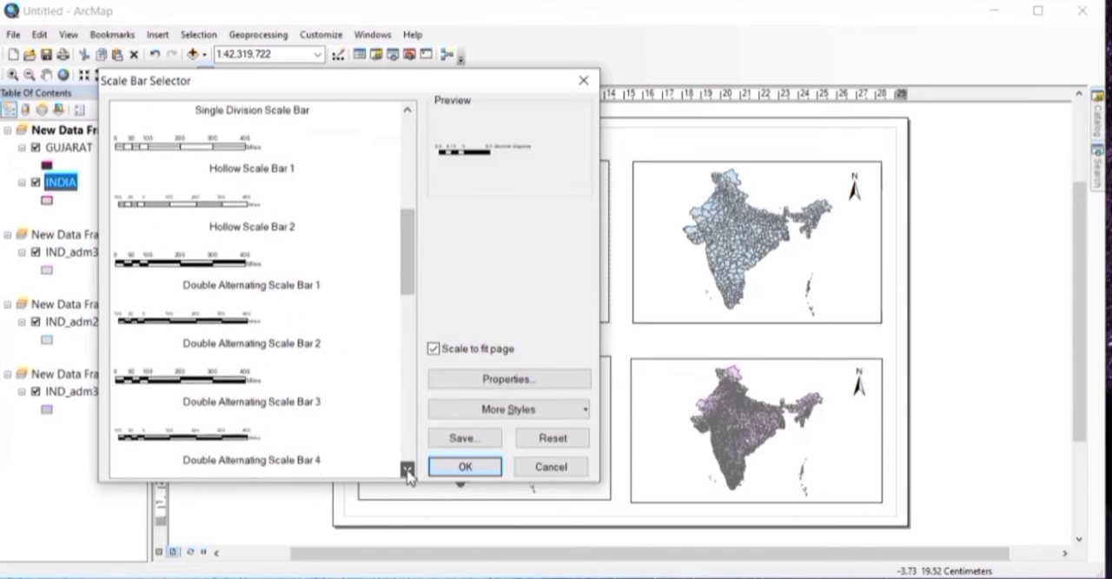
left_click(407, 470)
left_click(407, 469)
left_click(408, 469)
left_click(408, 469)
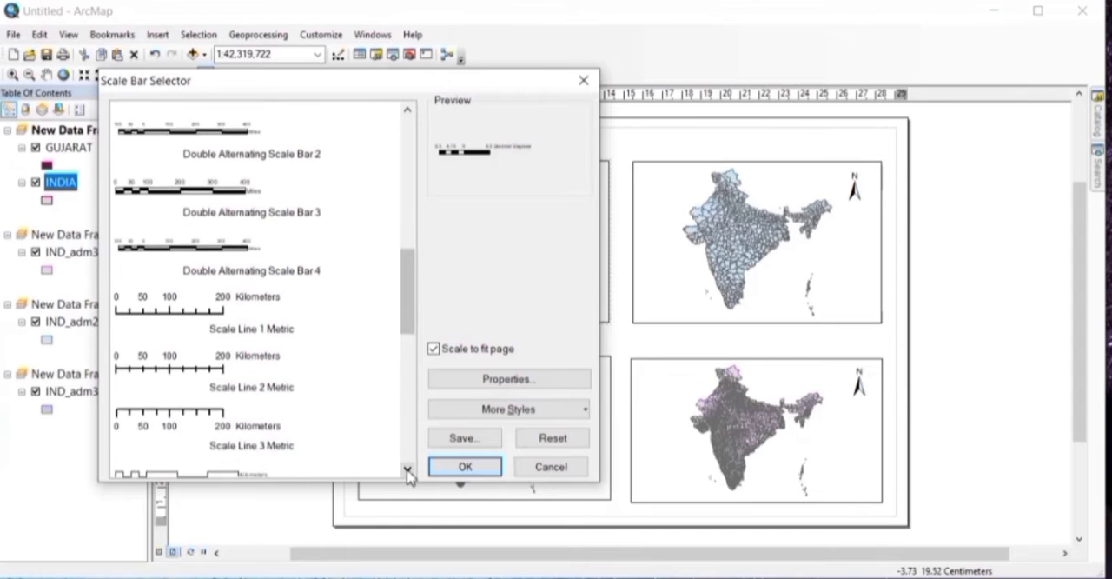
left_click(407, 469)
left_click(408, 469)
left_click(408, 469)
left_click(408, 469)
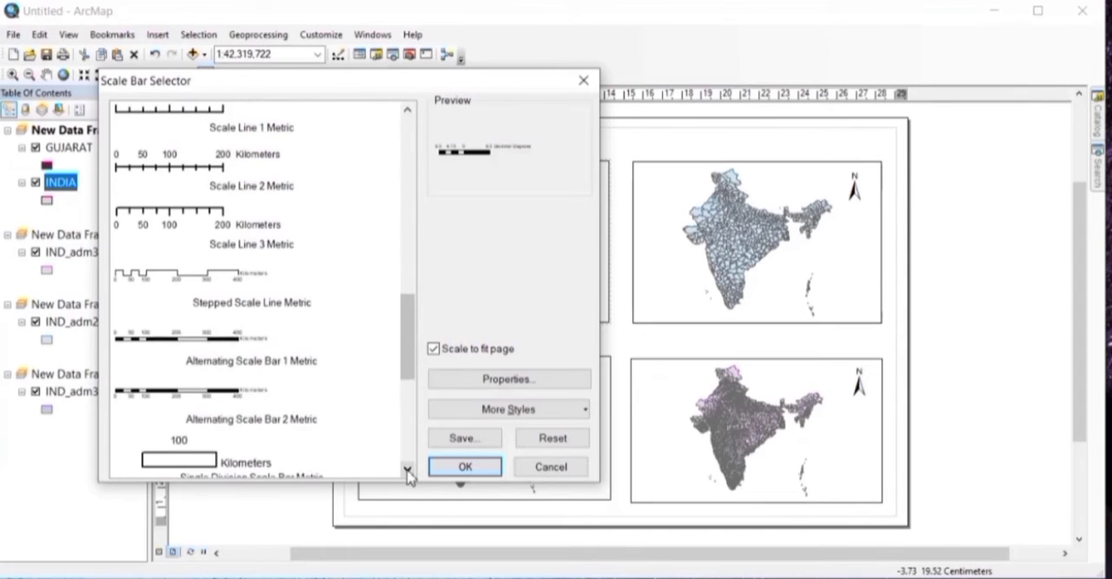
left_click(408, 469)
left_click(407, 469)
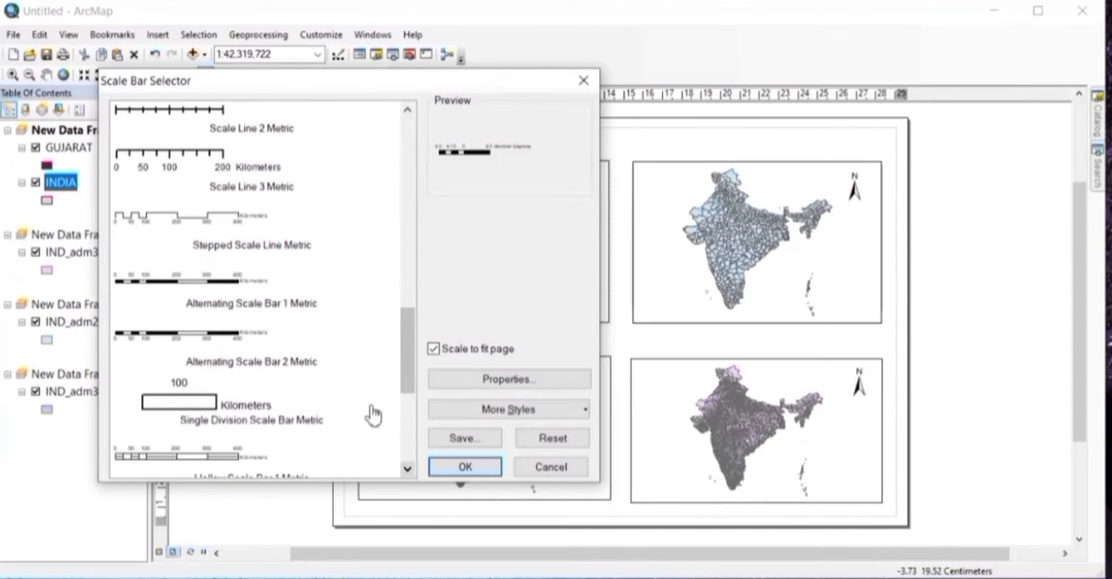
left_click(265, 291)
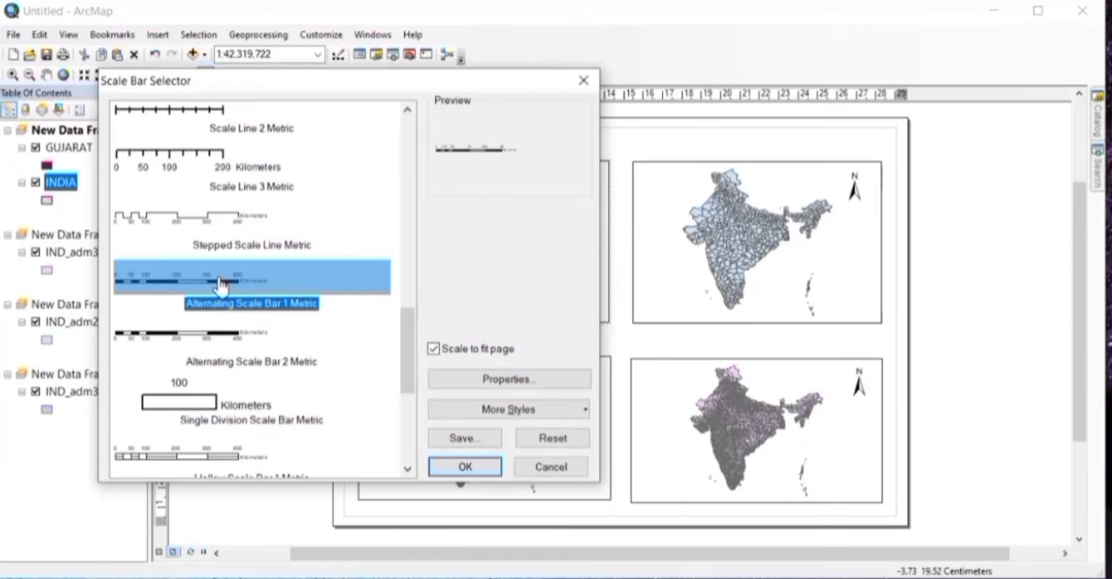
Step: Set the scale bar to 2 divisions and 2 subdivisions with a label gap of 2 pt
left_click(498, 376)
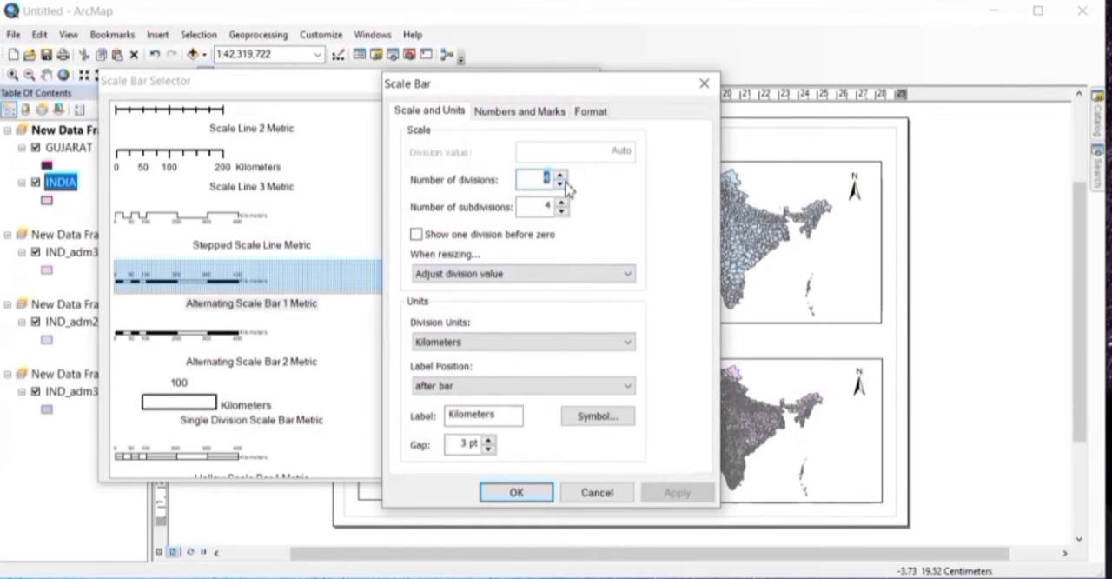
left_click(561, 181)
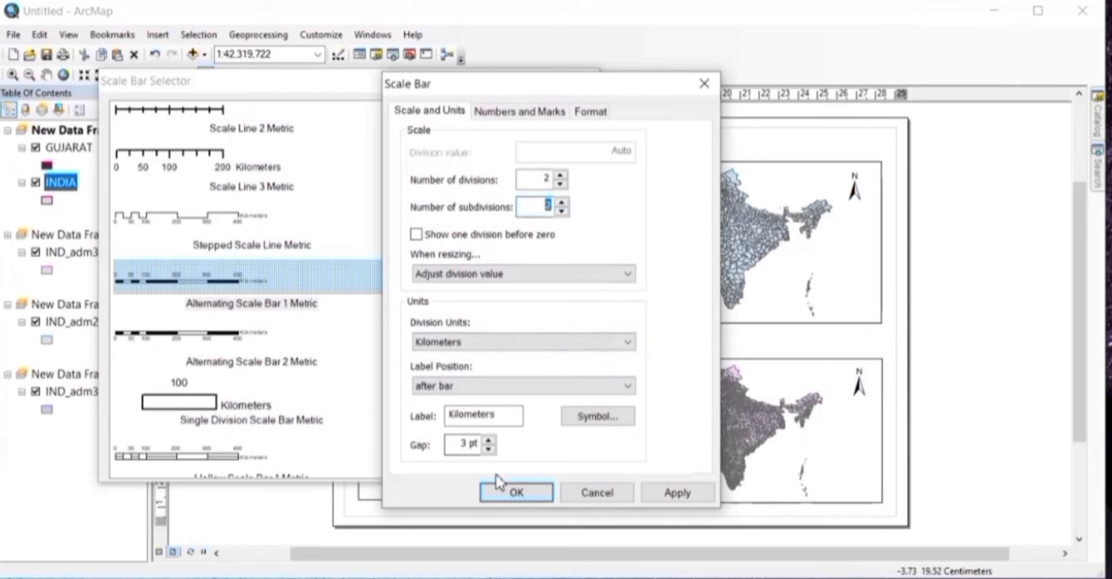
left_click(490, 448)
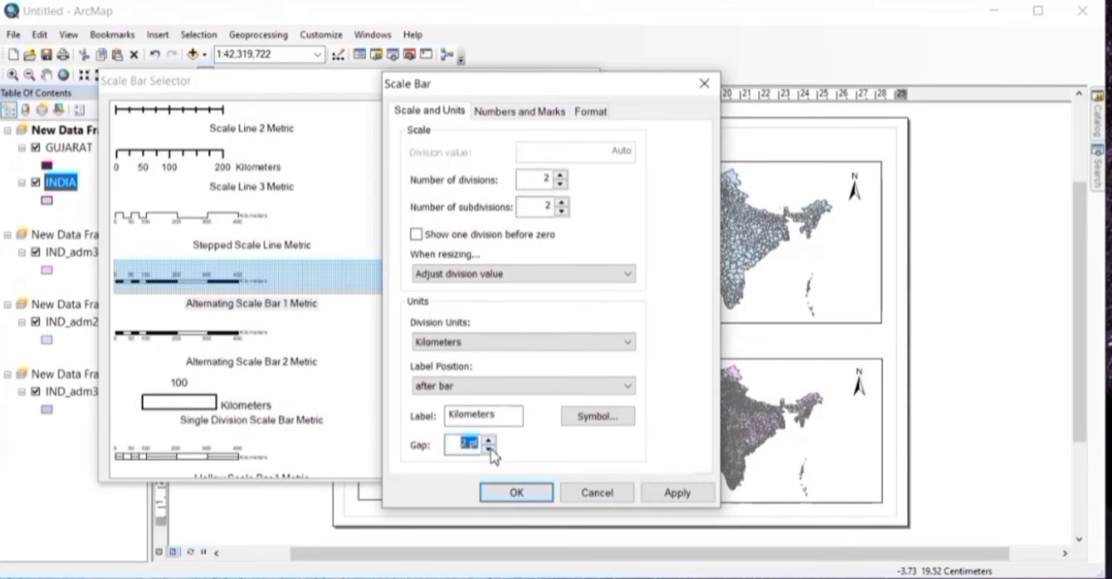
left_click(660, 501)
left_click(517, 494)
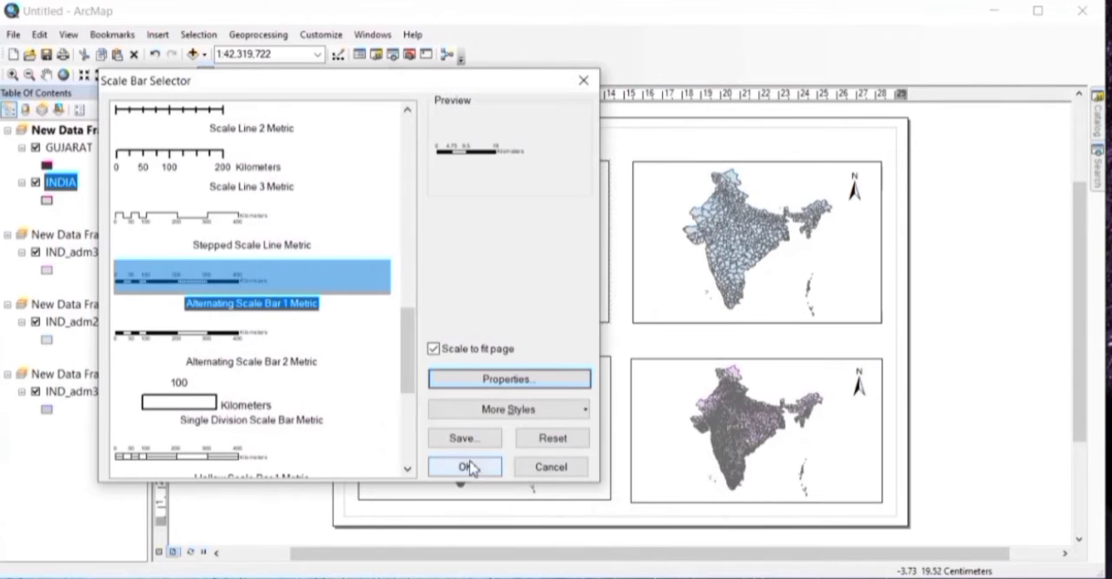
Step: Insert the scale bar and shrink it into the lower-left corner of the INDIA data frame
left_click(466, 466)
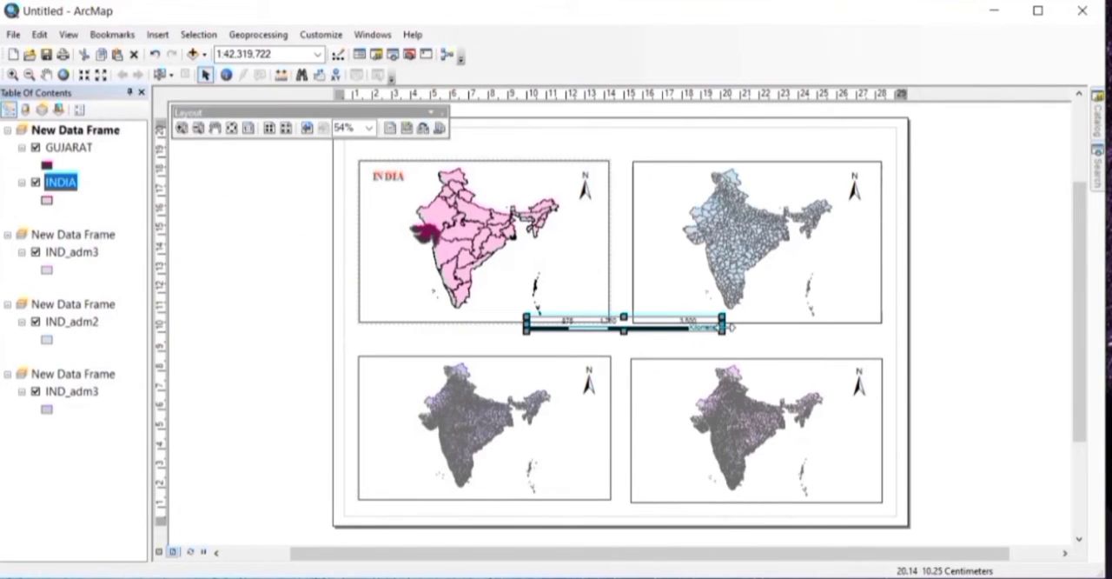
left_click_drag(716, 333, 440, 318)
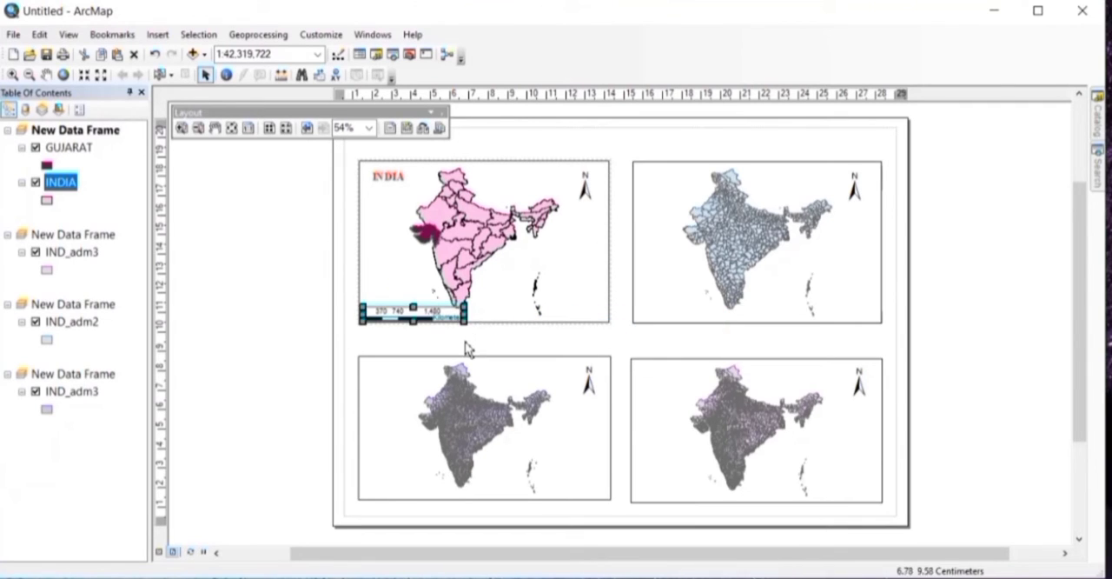
left_click(464, 343)
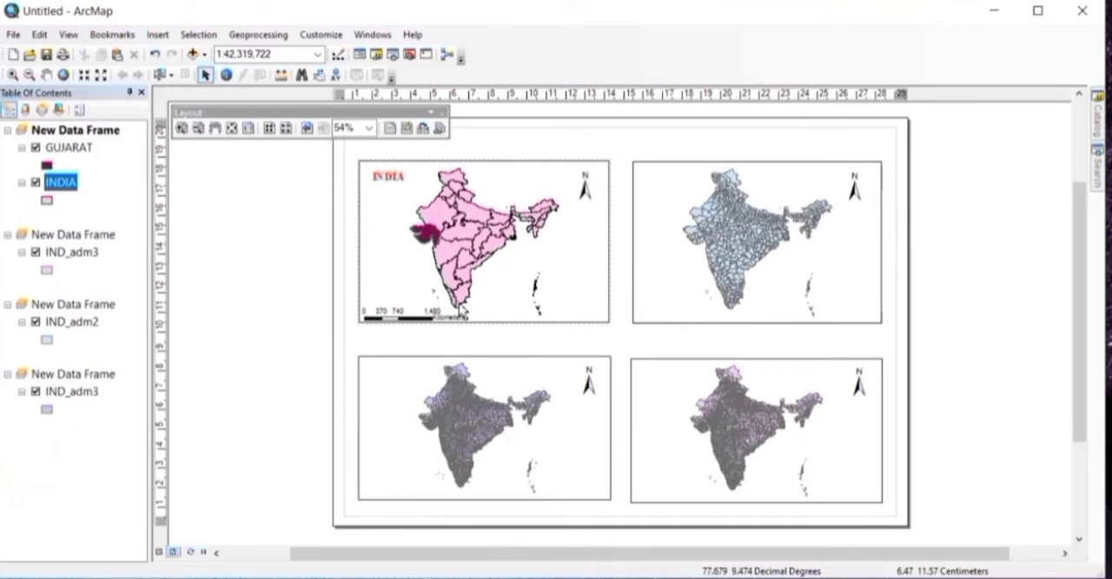
Step: Start a legend for the INDIA data frame that includes the GUJARAT and INDIA layers
left_click(157, 35)
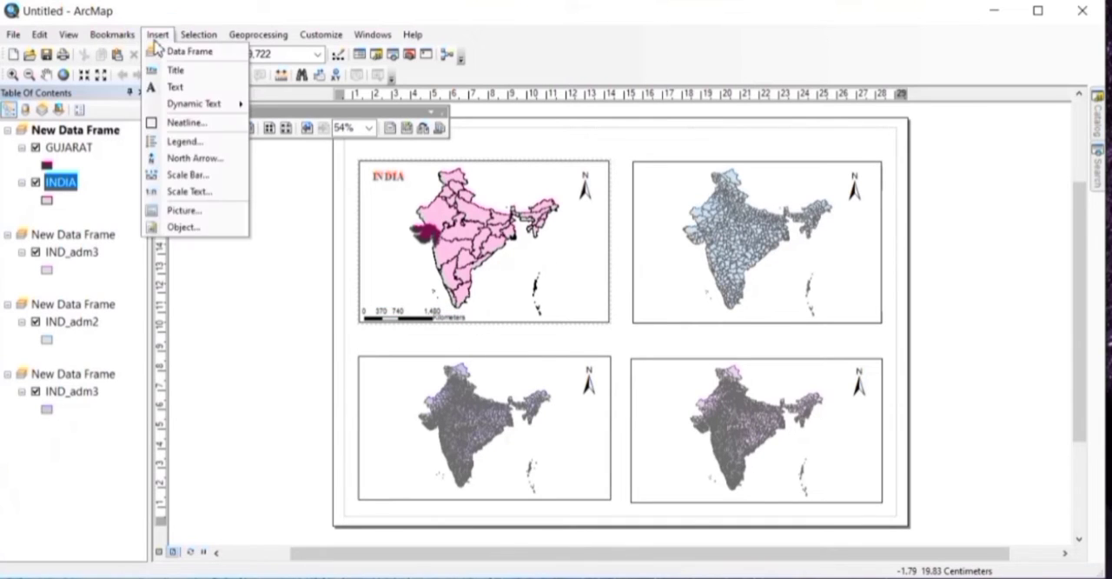
left_click(180, 142)
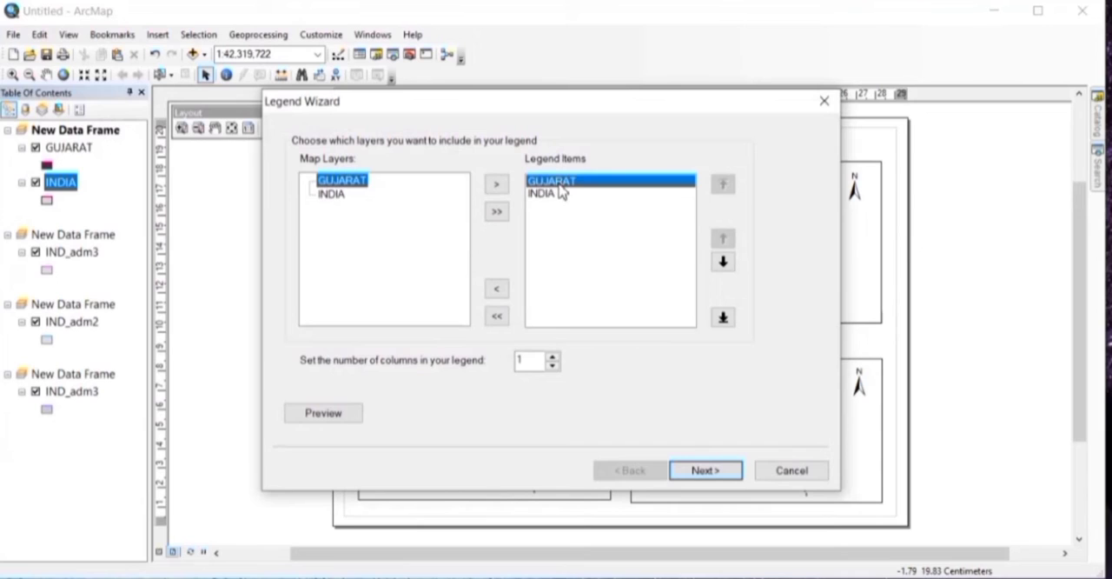
left_click(543, 193)
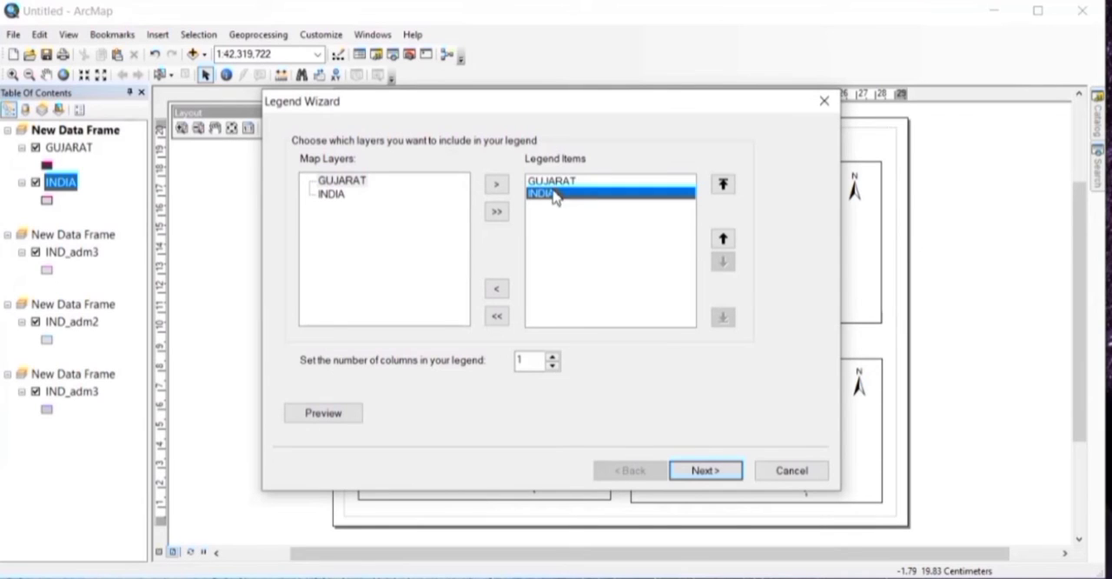
left_click(712, 471)
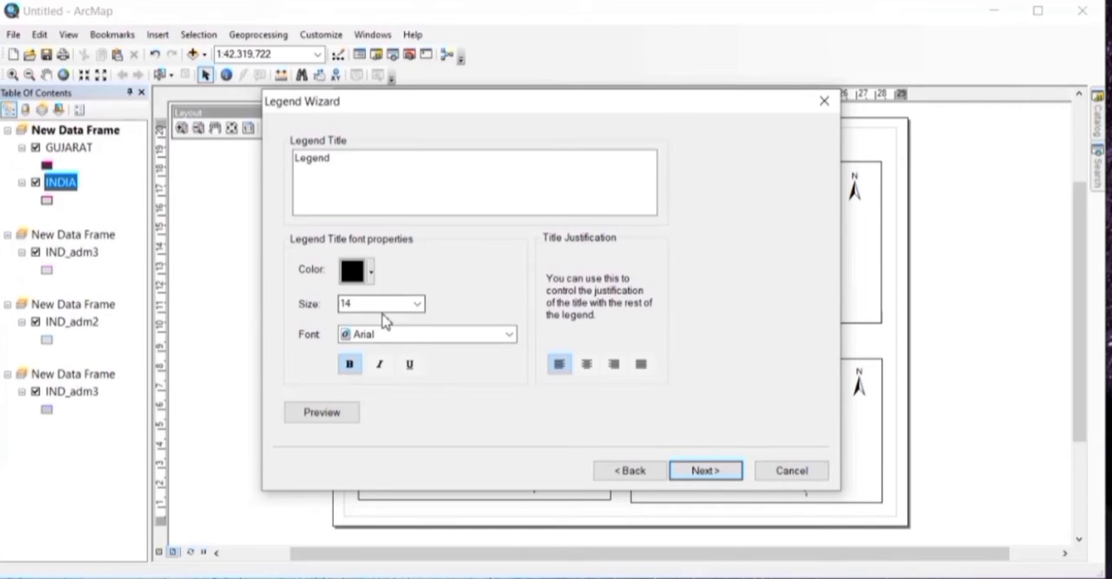
Step: Format the legend title in Times New Roman at size 12 with full justification
left_click(418, 304)
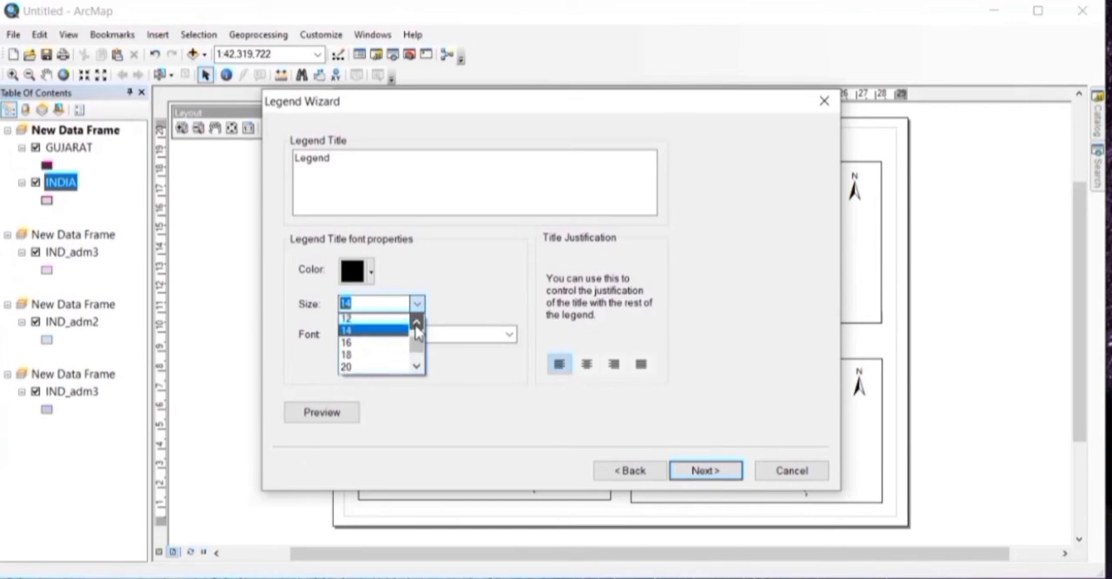
left_click(397, 323)
left_click(398, 335)
type("ti")
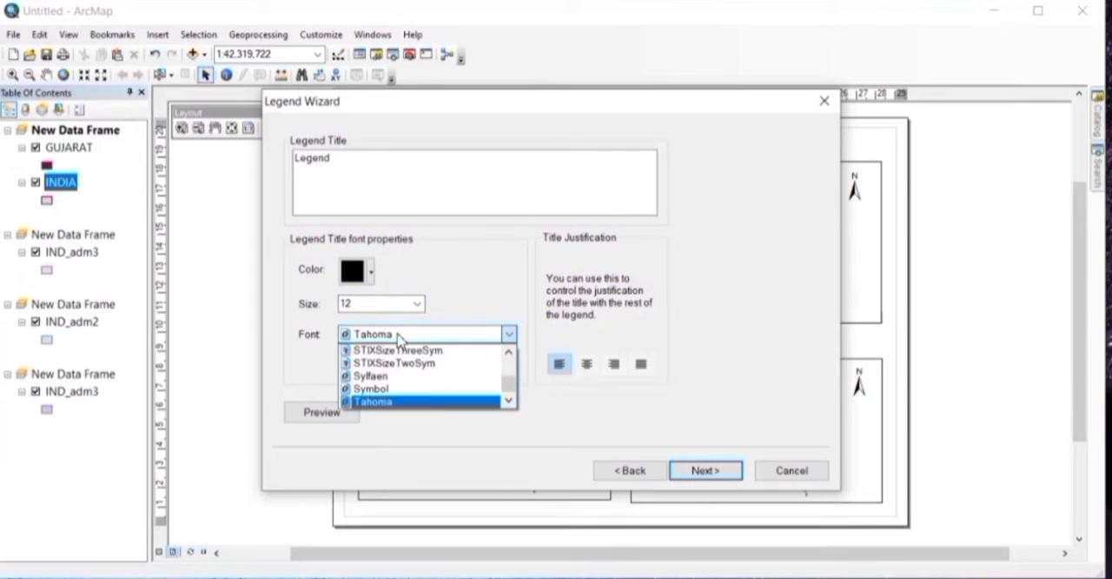
left_click(412, 402)
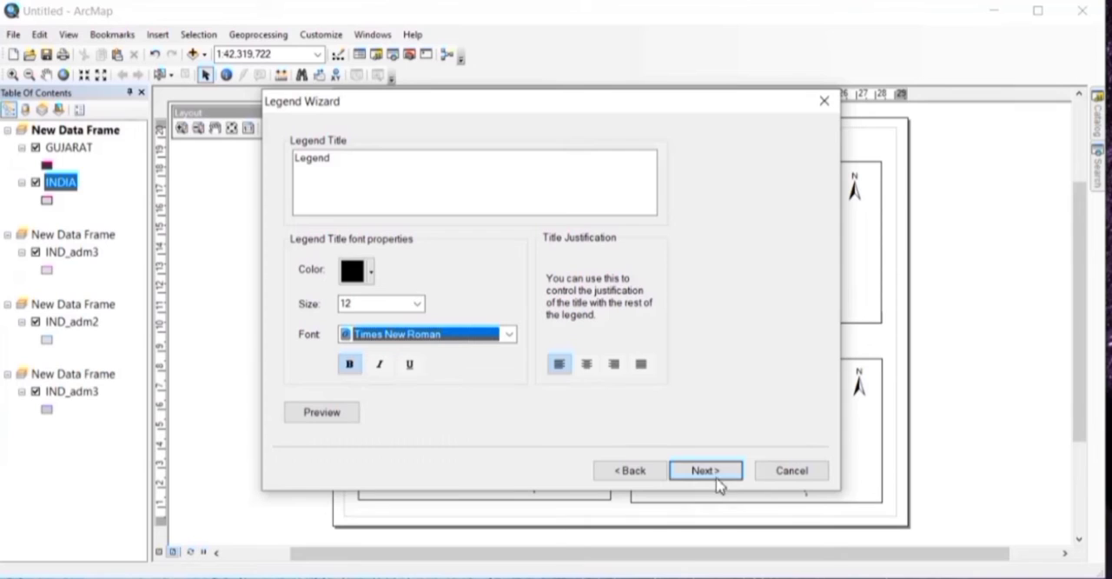
left_click(642, 365)
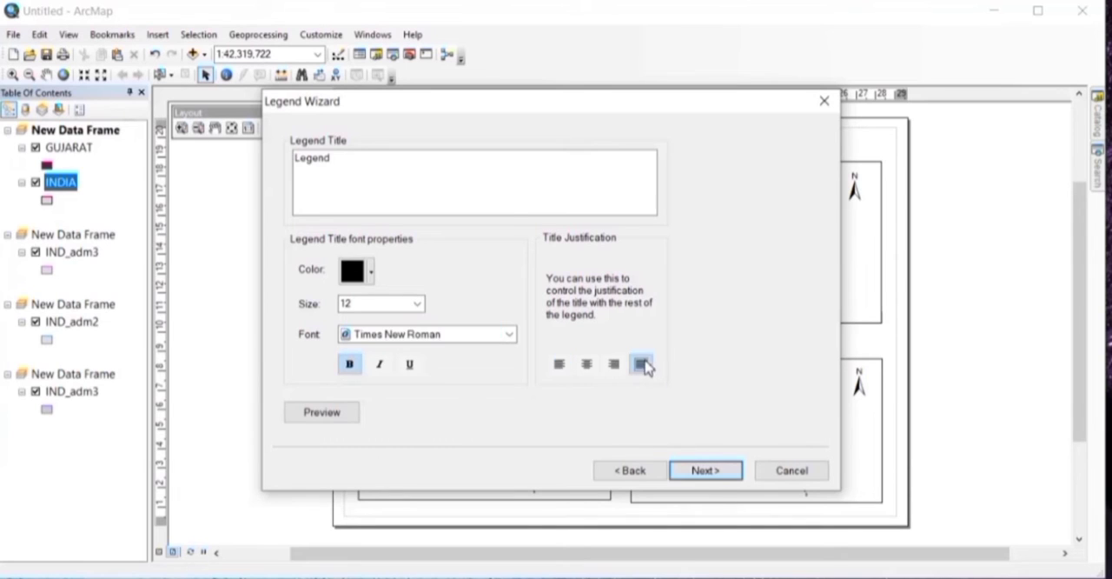
Step: Finish the legend with default frame, patch and spacing settings, and place it in the lower-right part of the INDIA data frame
left_click(714, 472)
left_click(702, 470)
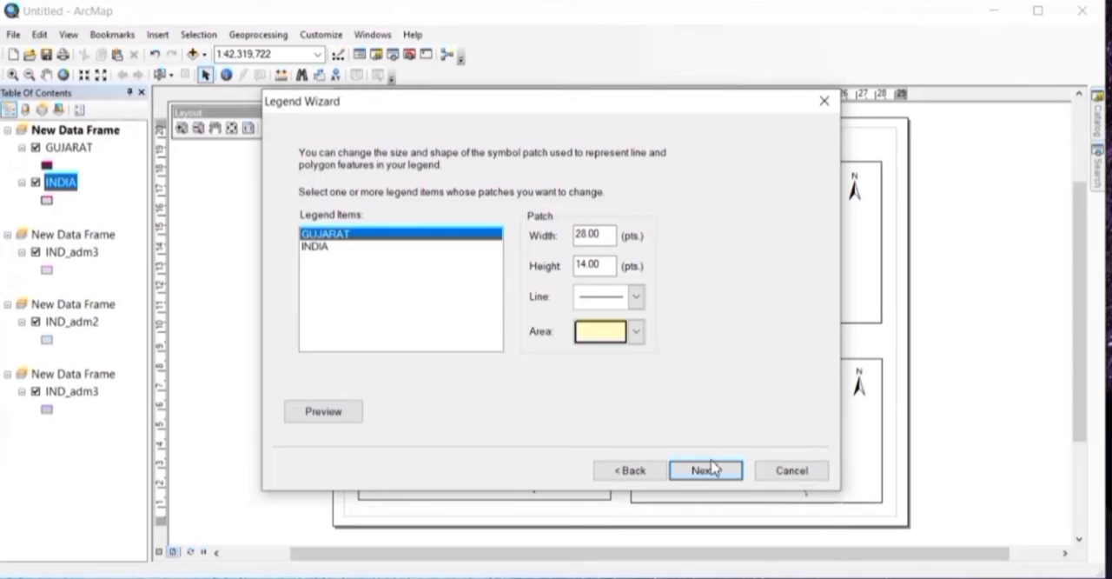
left_click(714, 472)
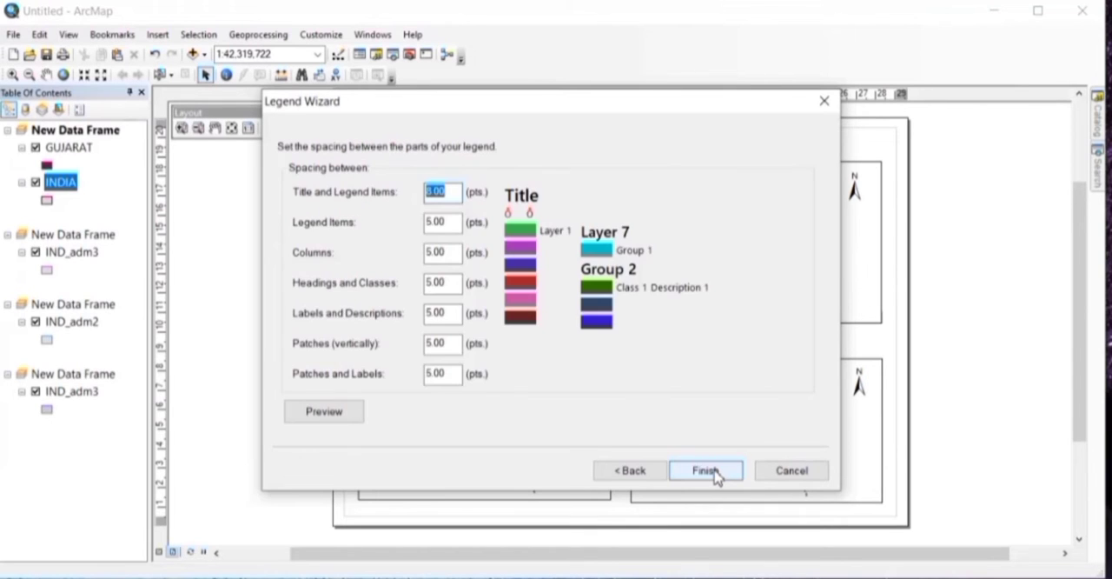
left_click(705, 470)
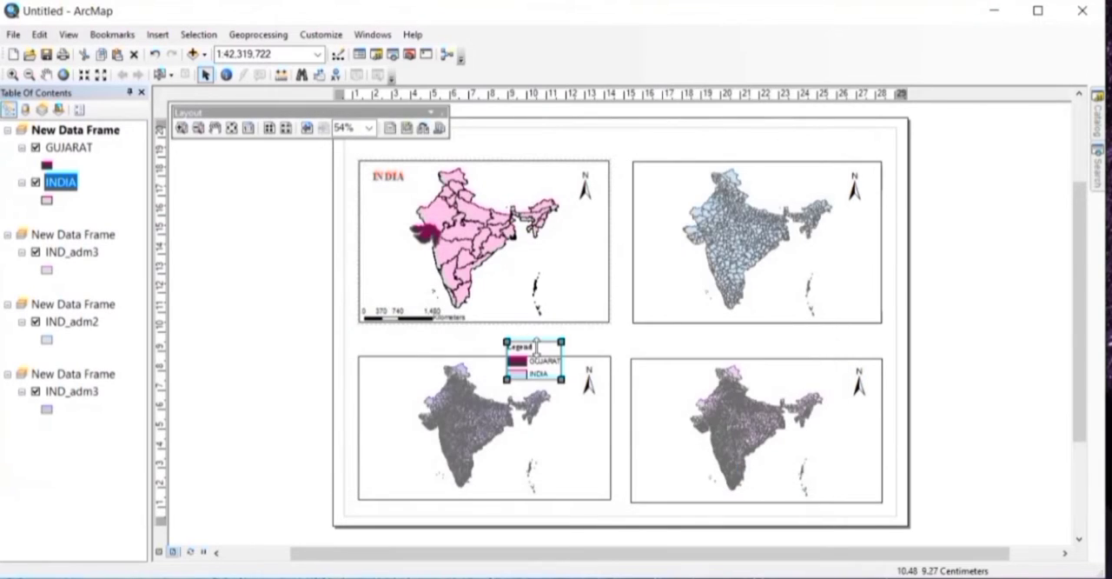
left_click_drag(543, 358, 581, 276)
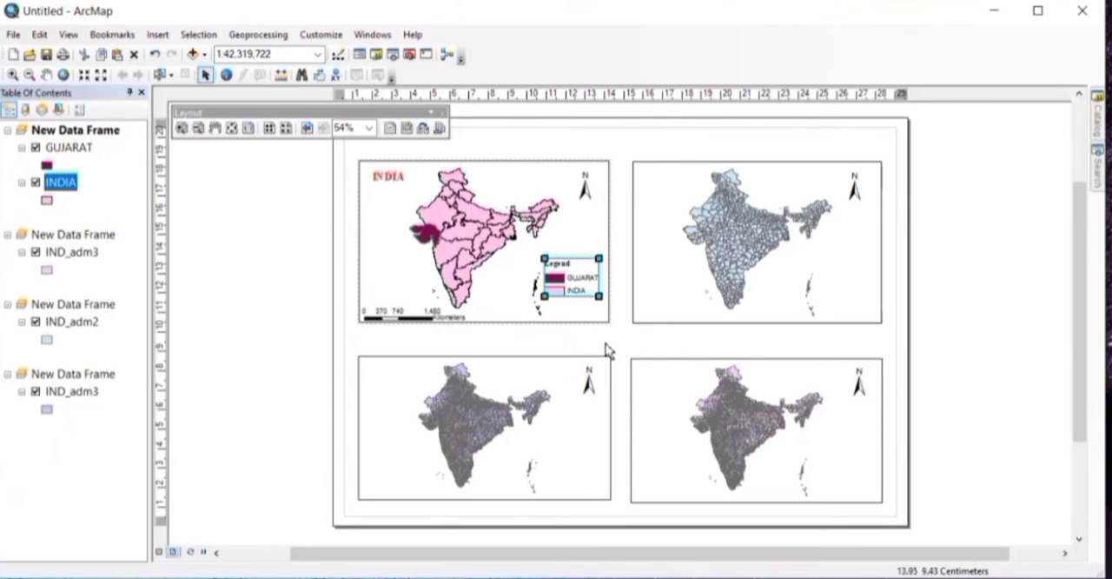
Step: Start a new reference grid for the INDIA data frame from its properties
left_click(516, 256)
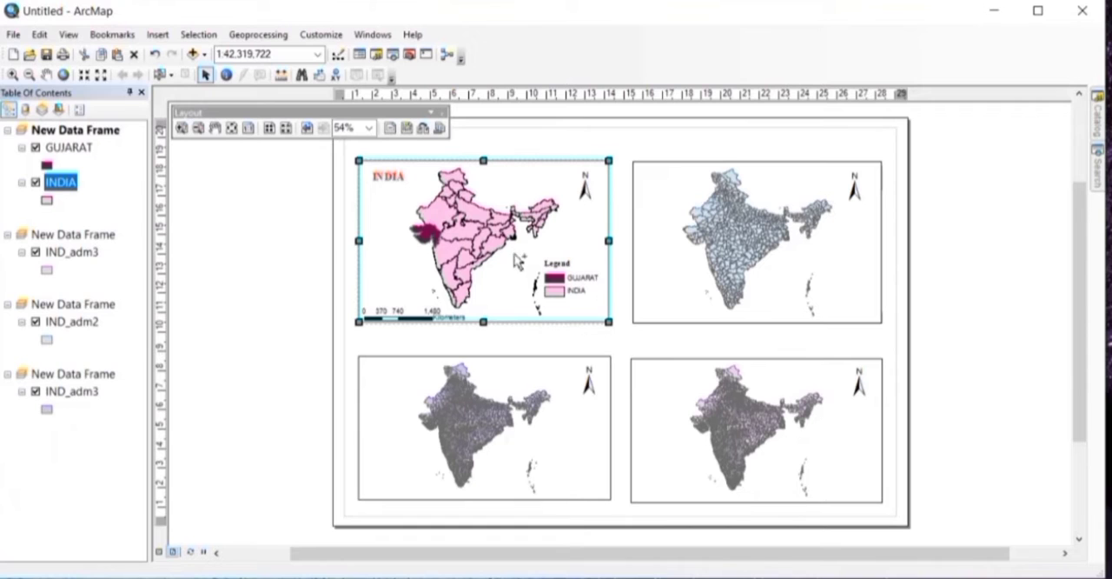
right_click(526, 195)
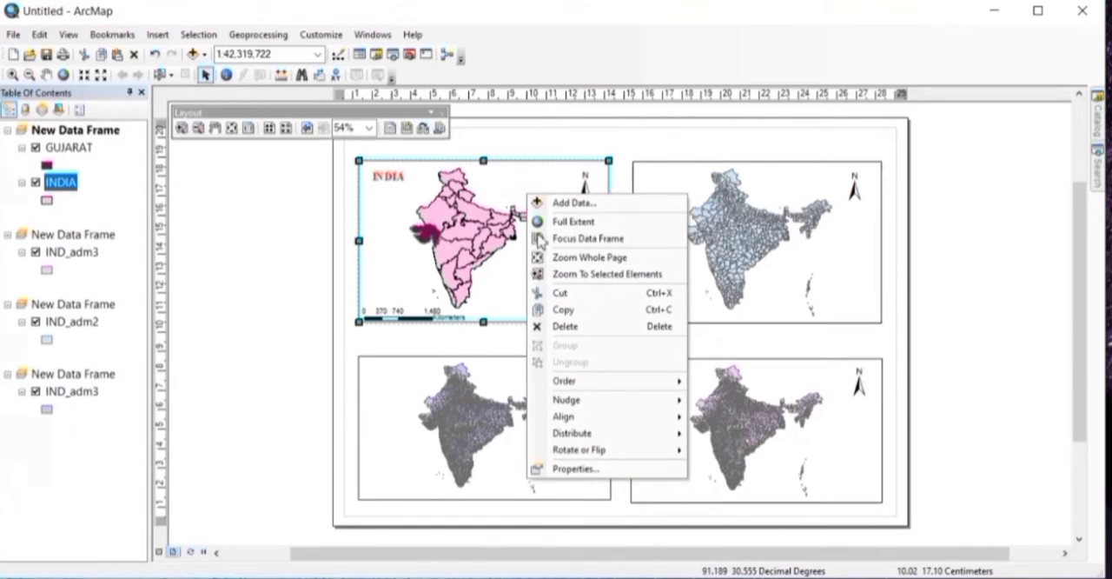
left_click(577, 468)
left_click(741, 61)
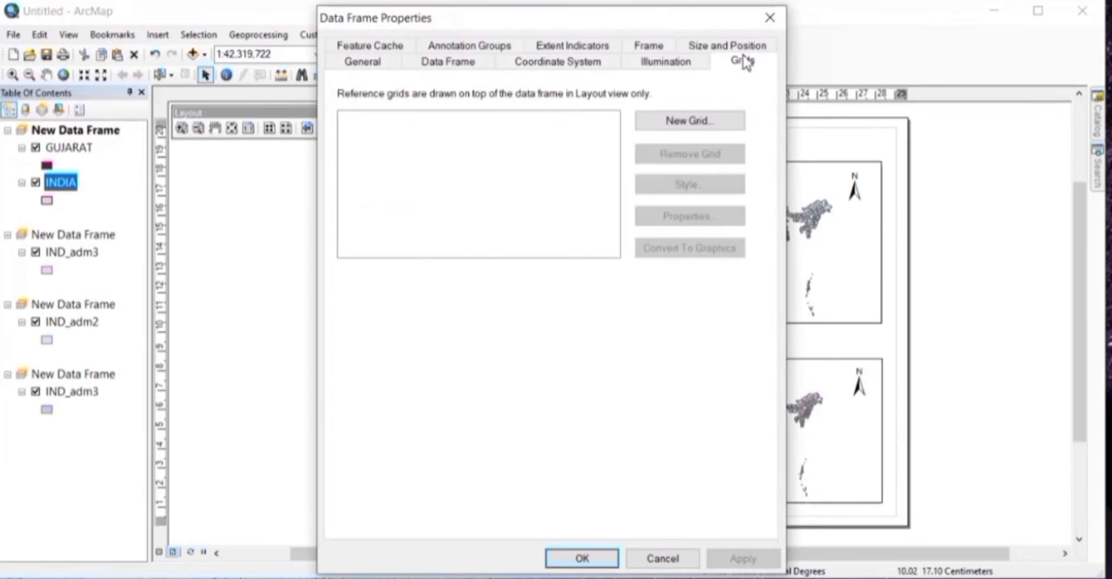
left_click(690, 119)
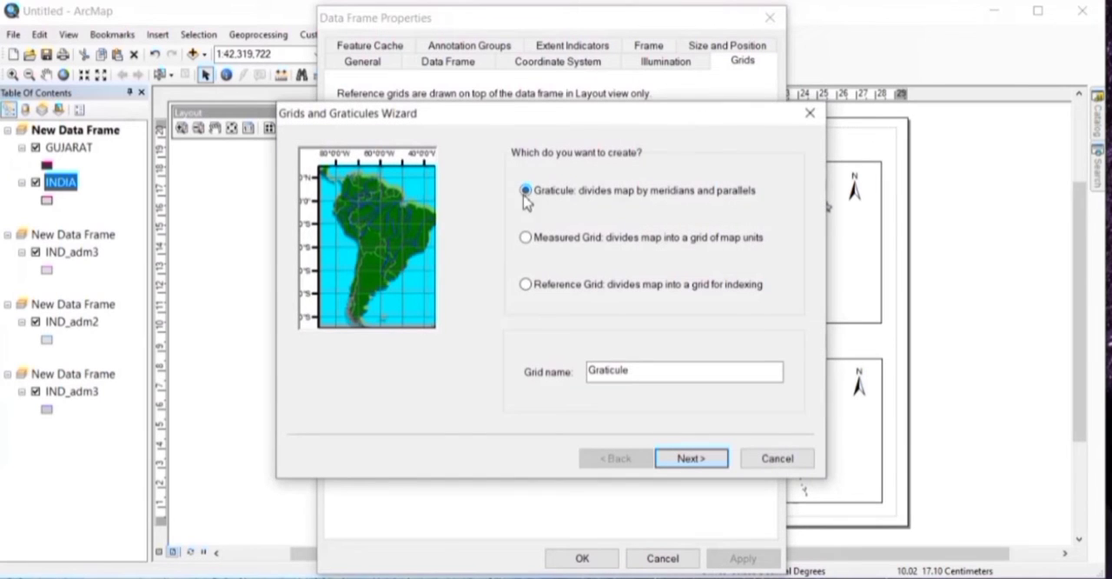
Step: Make the grid a graticule with labels only, and turn off its minor division ticks
left_click(688, 460)
left_click(688, 460)
left_click(630, 459)
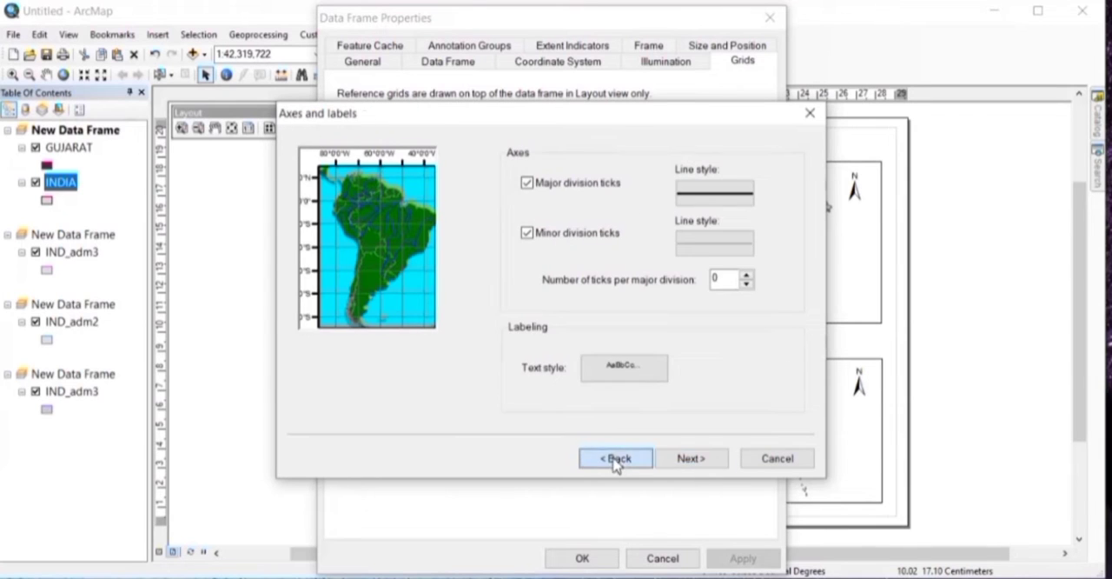
left_click(554, 183)
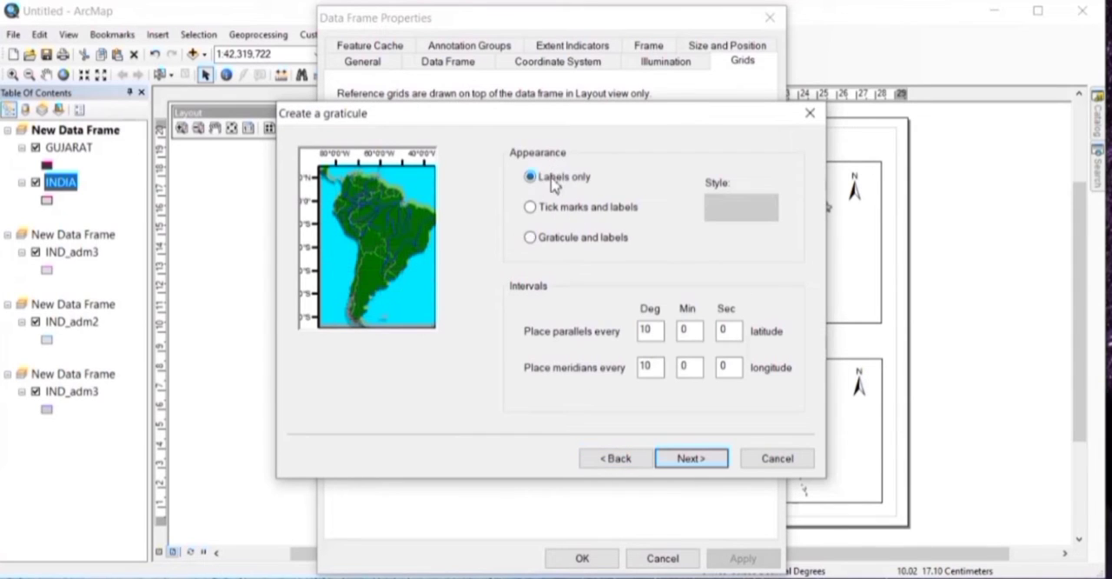
left_click(697, 457)
left_click(526, 233)
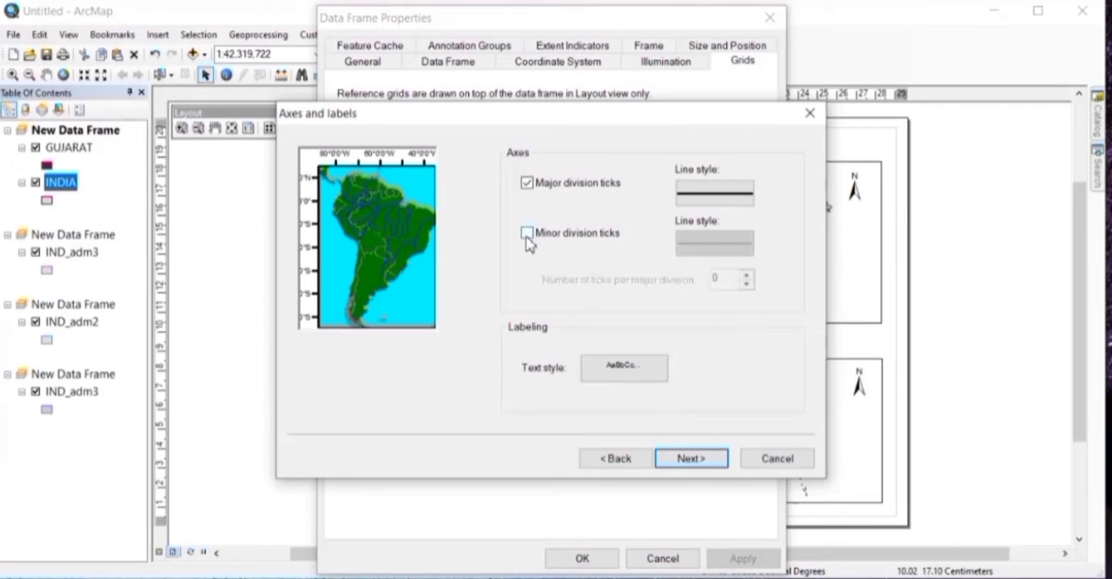
Step: Set the line width of the graticule's major division ticks to 0 and accept the axes and labels settings
left_click(708, 194)
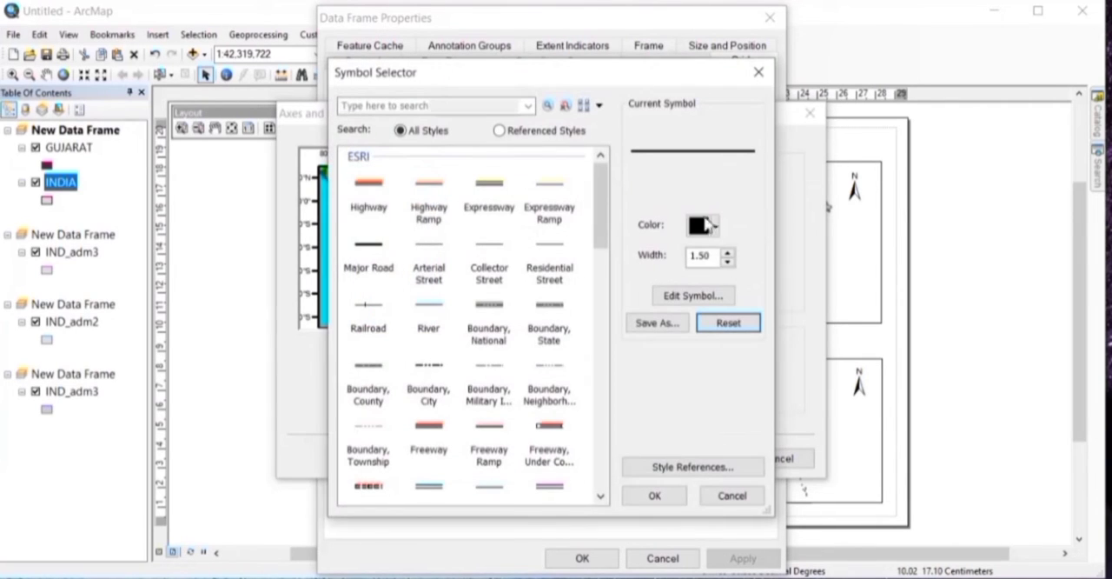
left_click(727, 263)
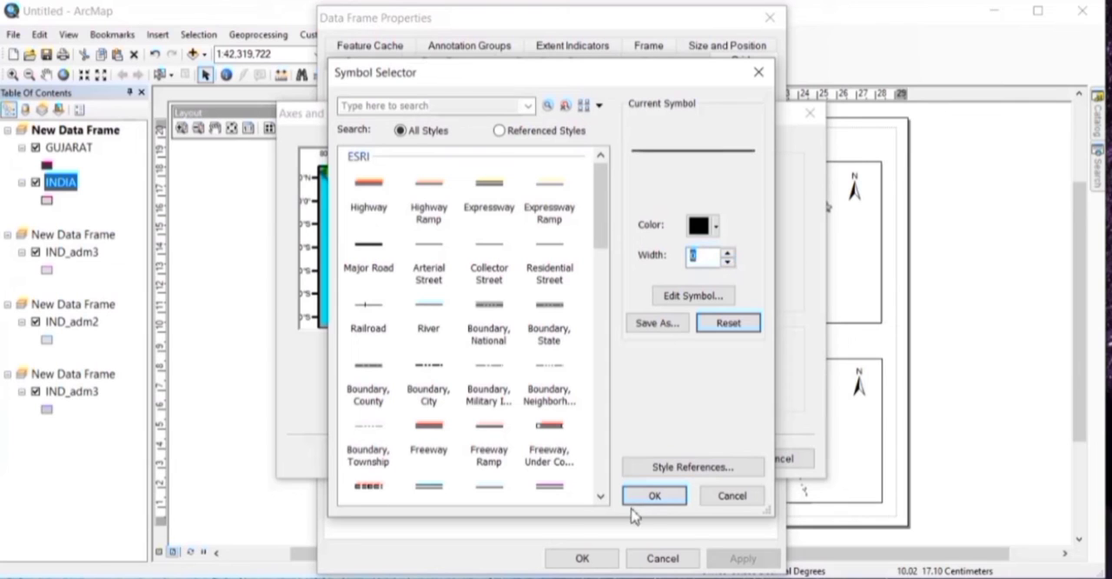
left_click(655, 496)
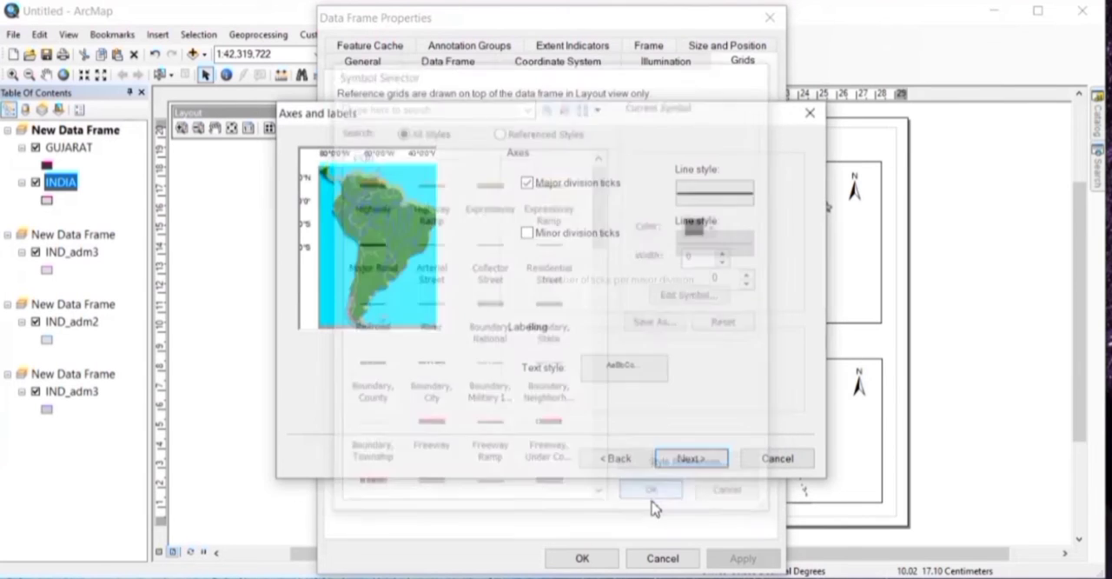
left_click(691, 459)
Step: Set the graticule border's line width to 0 and finish creating the grid
left_click(581, 205)
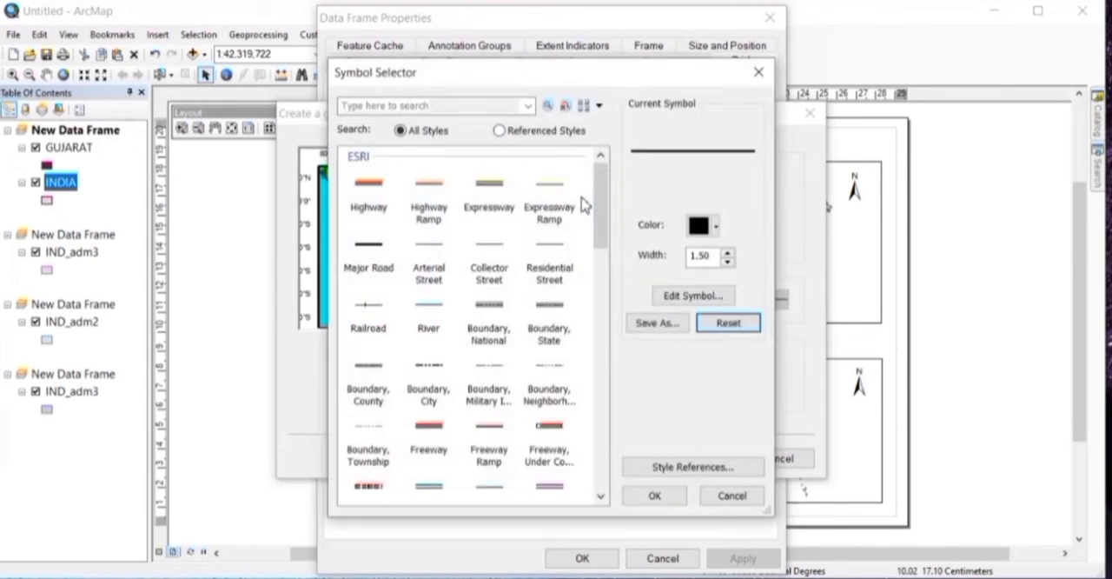
left_click(728, 262)
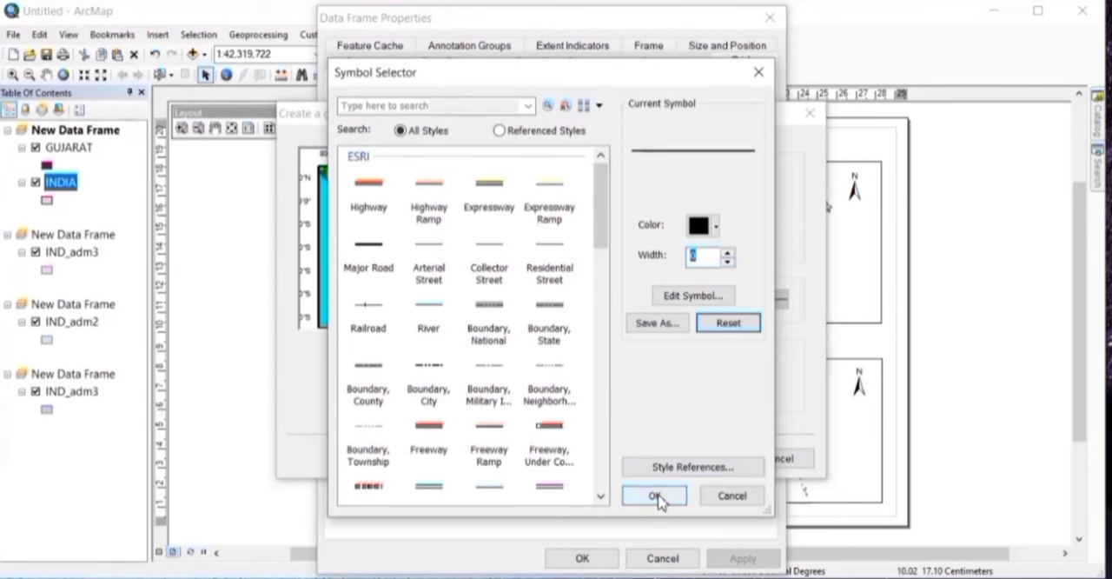
left_click(655, 495)
left_click(691, 458)
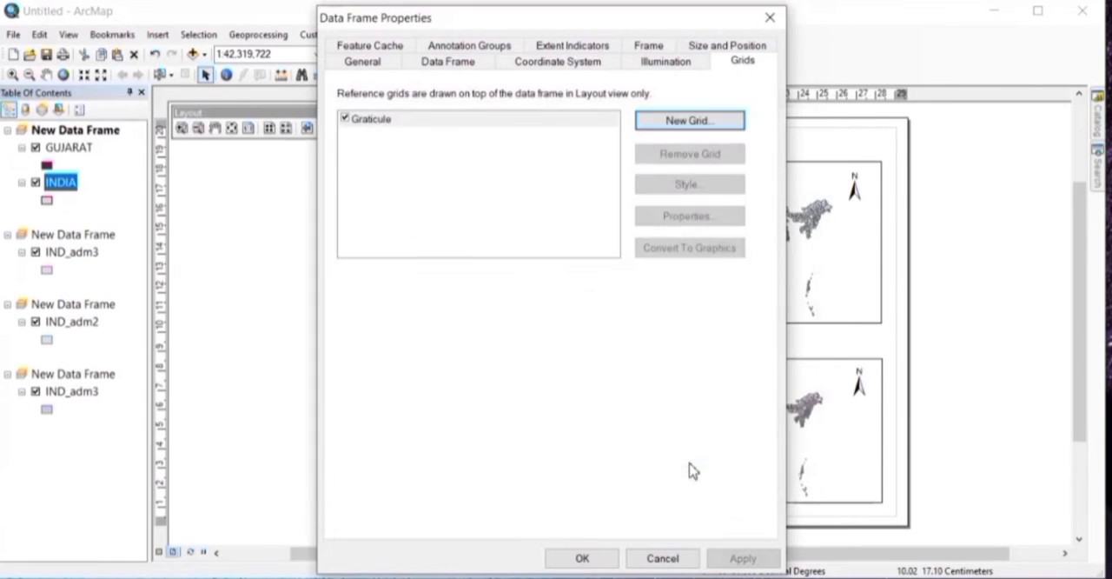
Step: Change the font of the new graticule's labels to Times New Roman
left_click(691, 218)
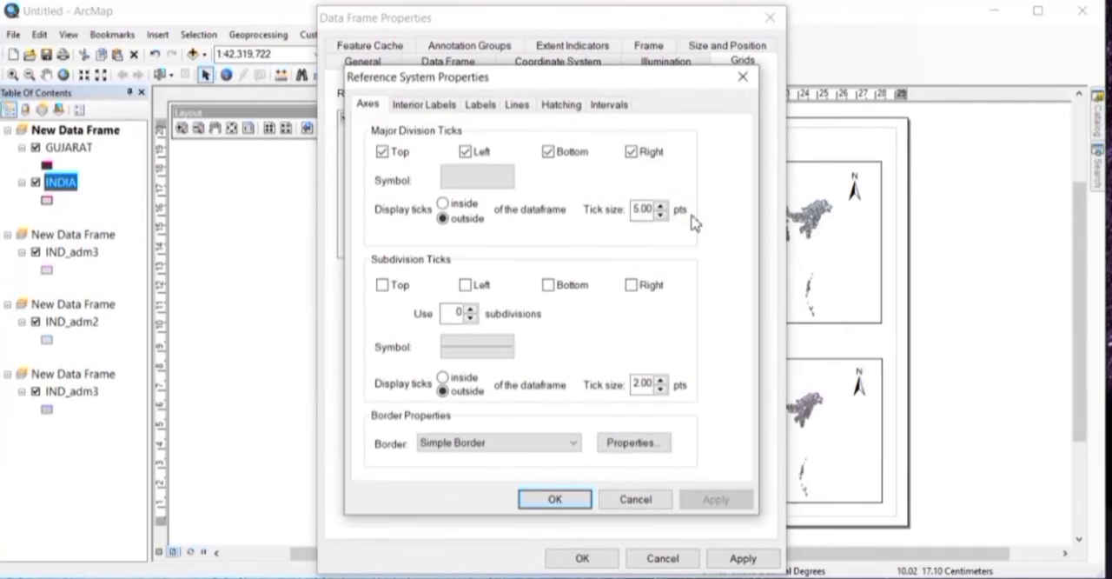
left_click(481, 106)
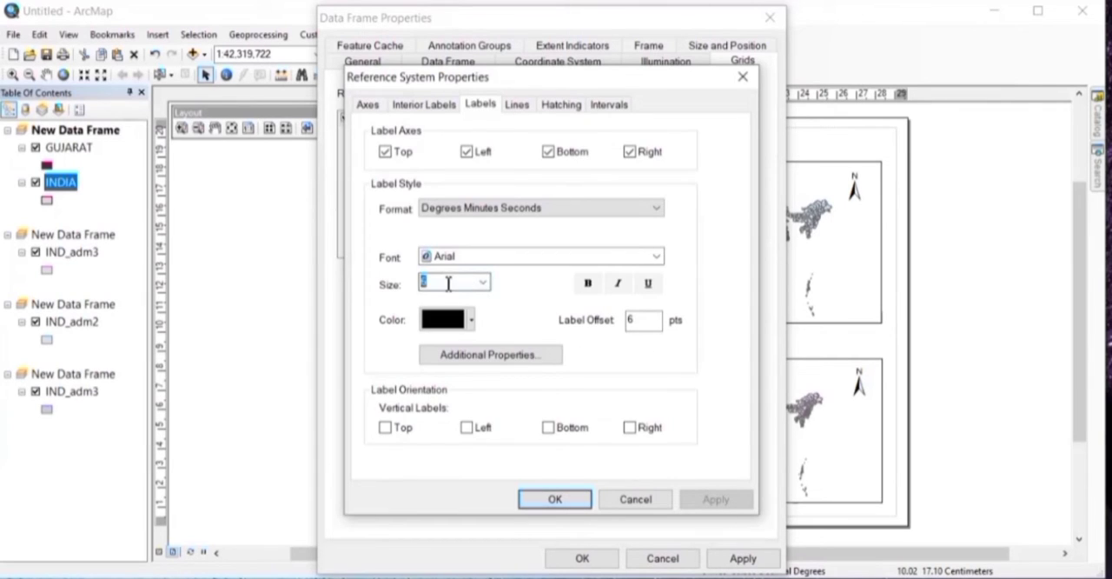
left_click(498, 258)
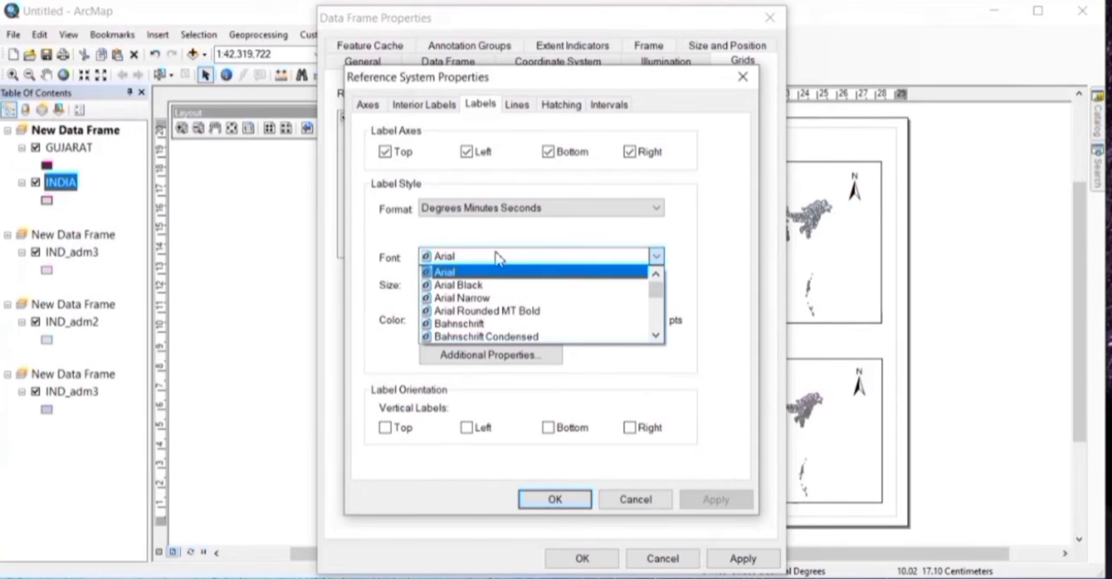
type("ti")
left_click(507, 343)
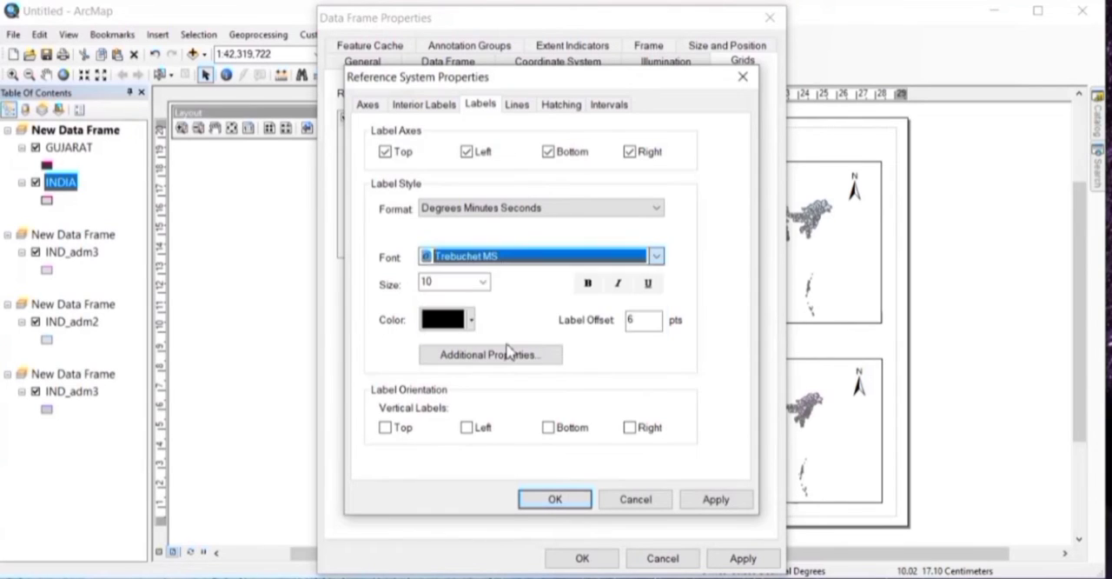
left_click(497, 258)
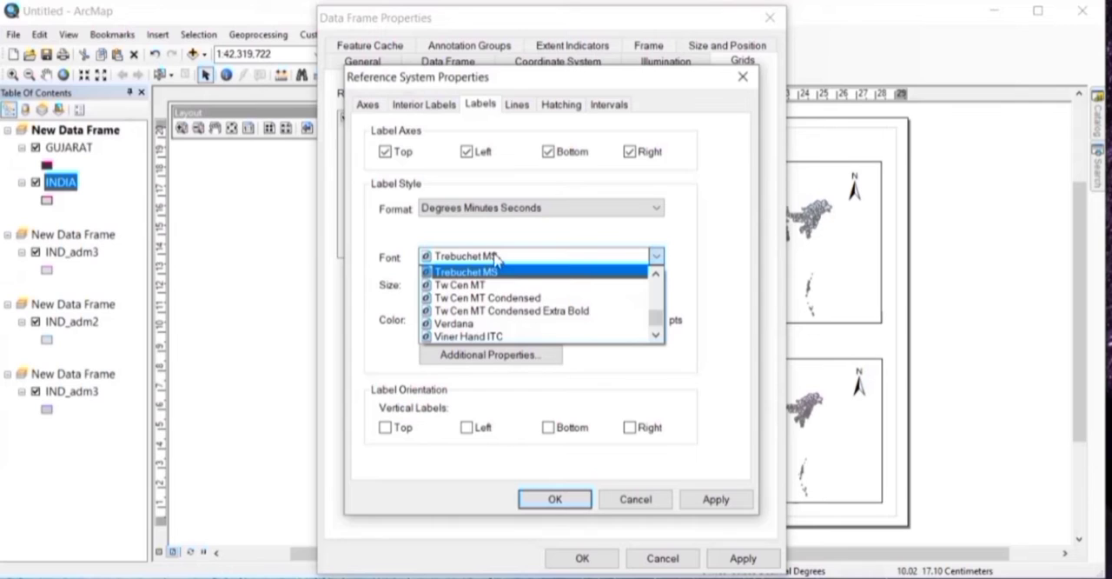
scroll(495, 258, "up", 1)
left_click(499, 297)
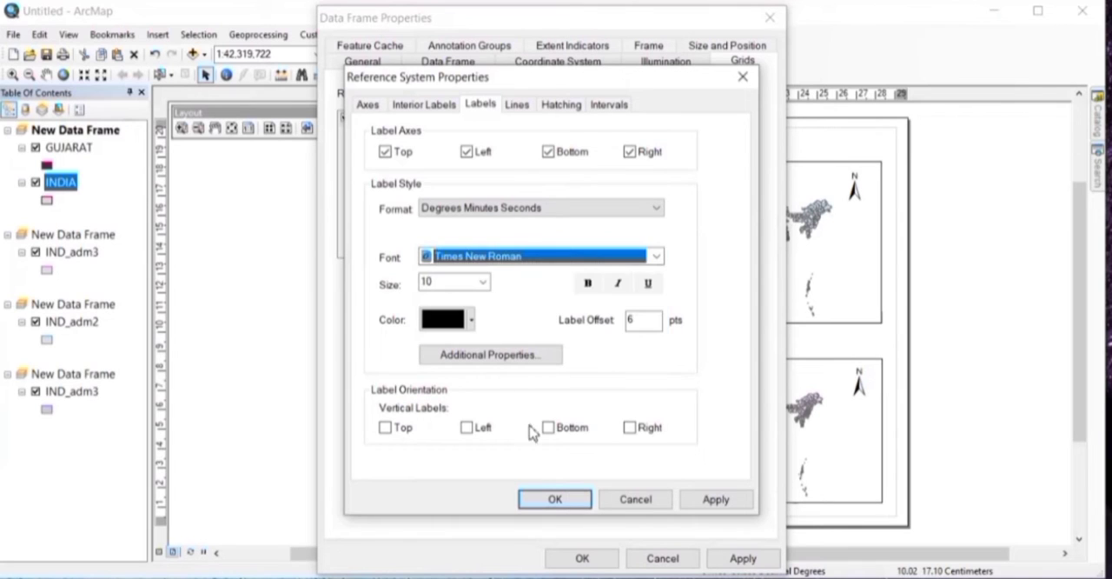
Step: Make the graticule's left and right labels vertical, and apply the grid to the INDIA data frame
left_click(480, 435)
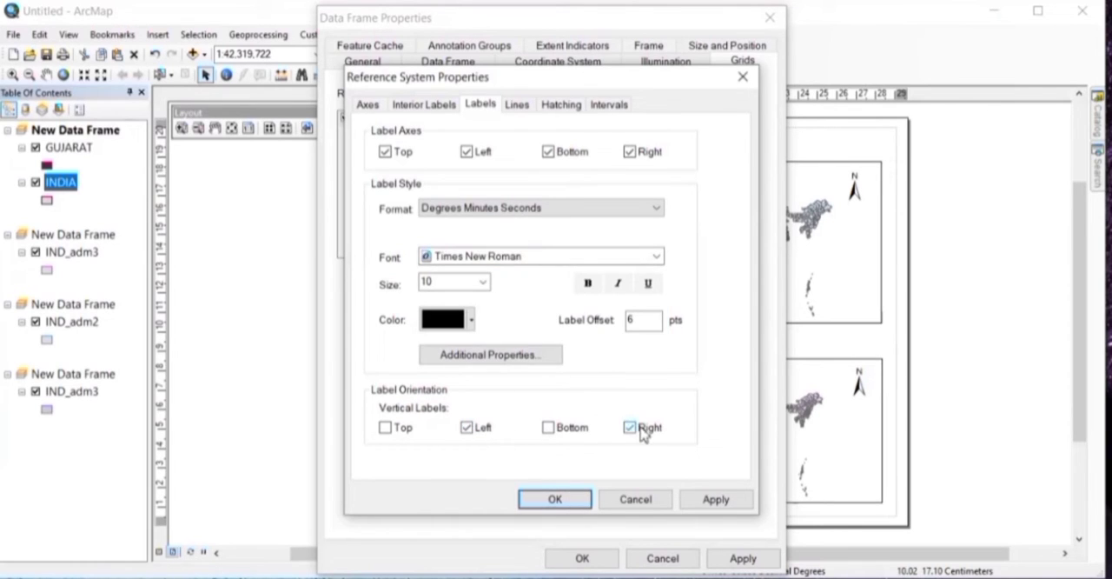
left_click(715, 508)
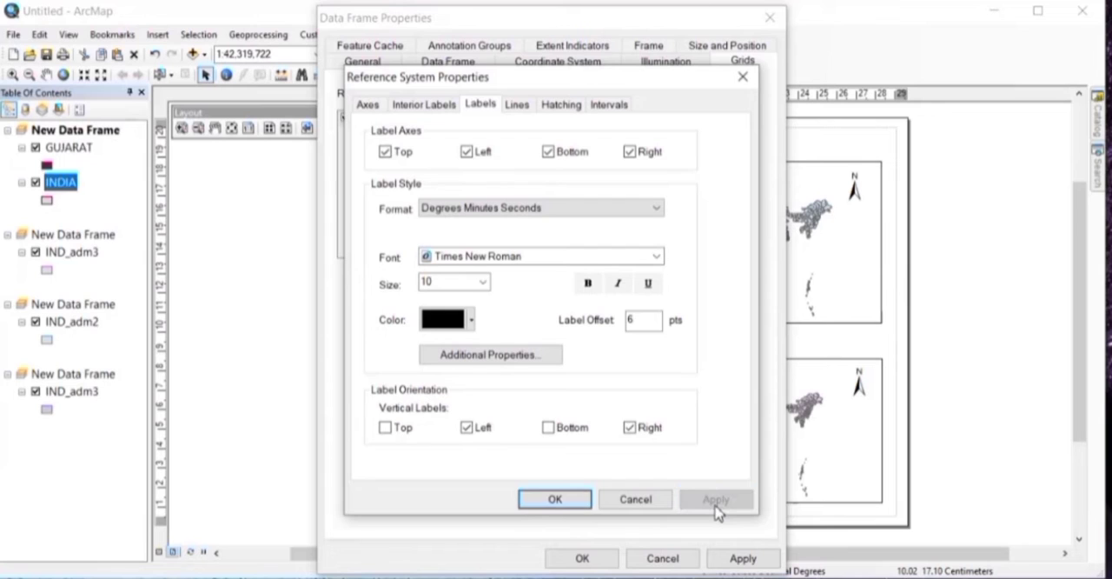
left_click(554, 501)
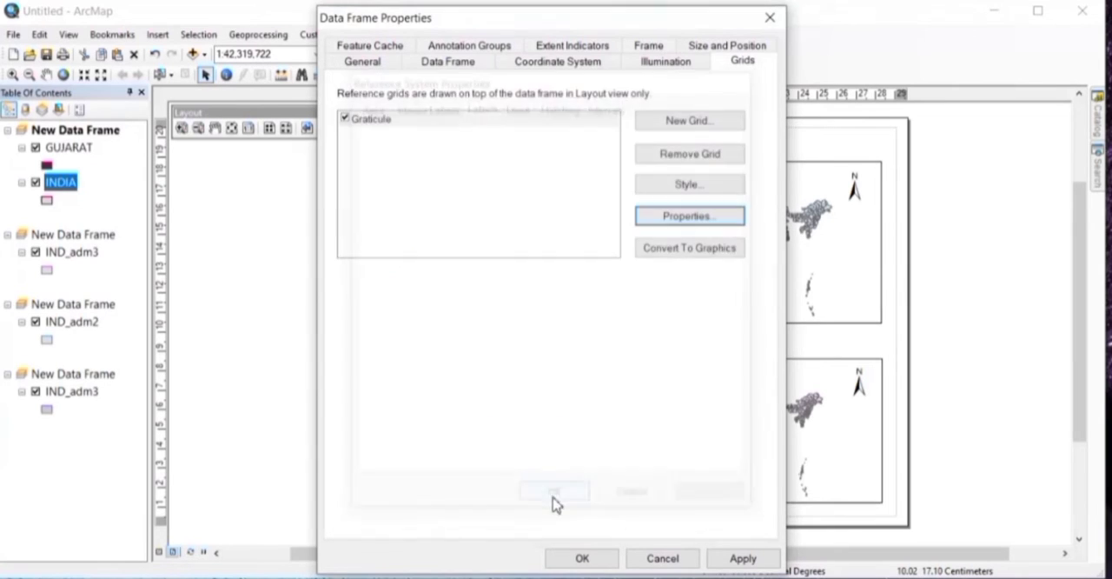
left_click(734, 561)
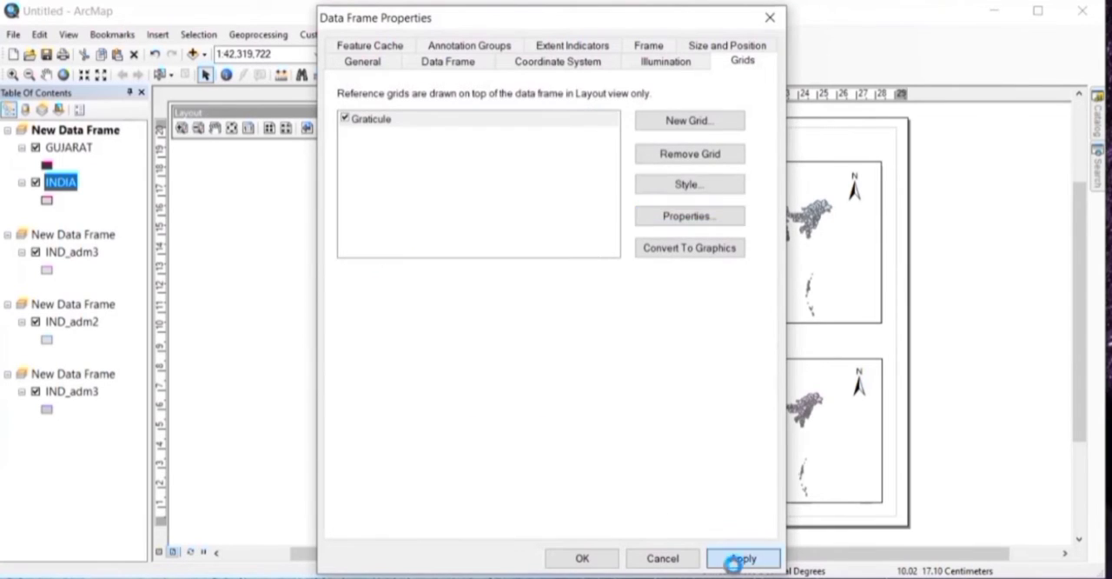
left_click(565, 559)
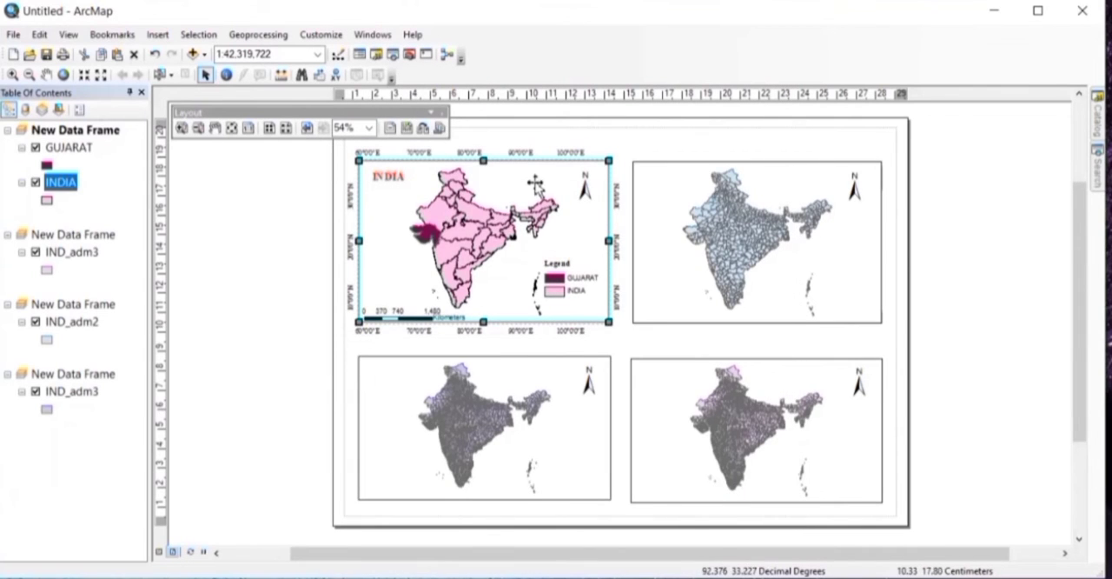
Step: Group the INDIA data frame with its north arrow, legend, scale bar and title
left_click(585, 187)
left_click(574, 290, "shift")
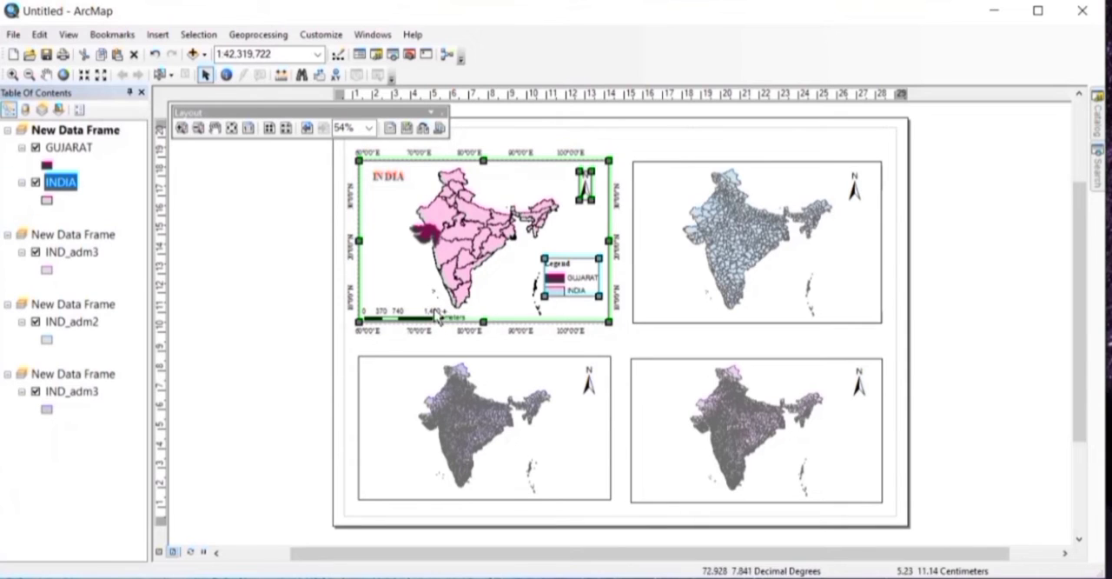
left_click(435, 315, "shift")
left_click(393, 179, "shift")
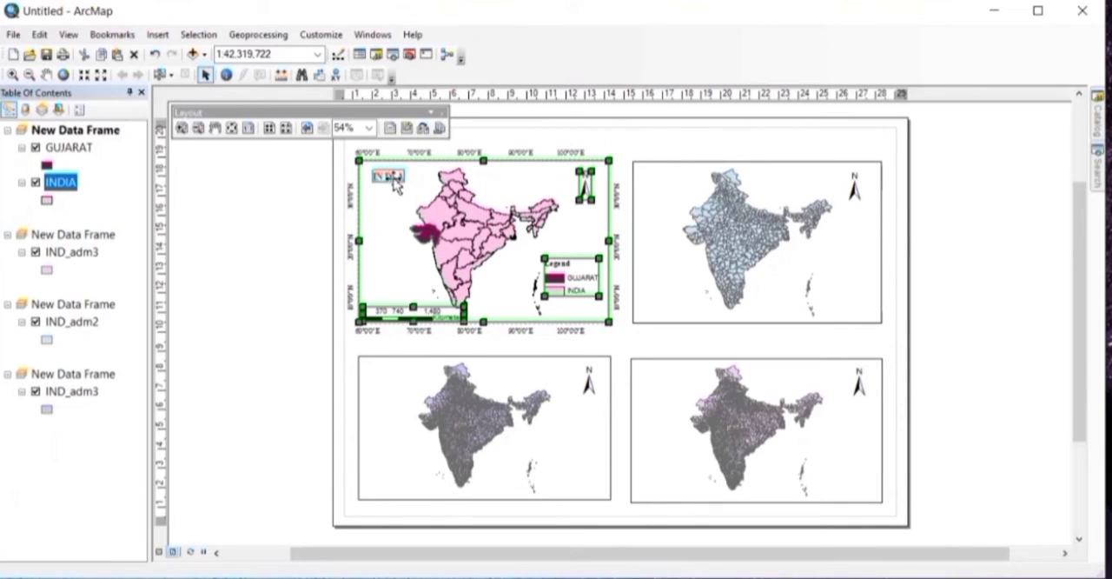
right_click(393, 180)
left_click(458, 294)
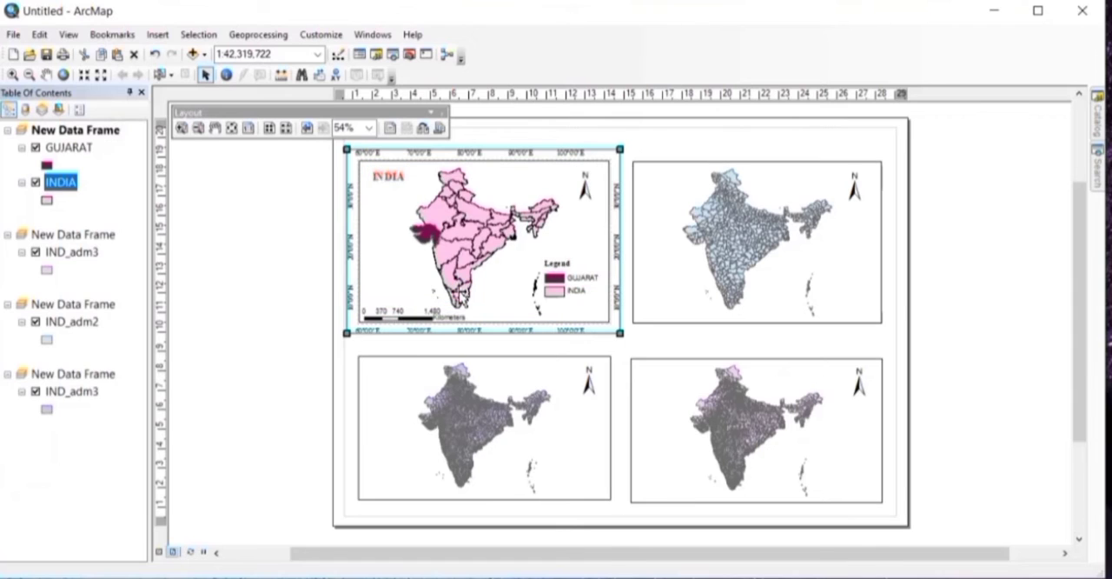
Step: Activate the upper-right data frame, open the attribute table of its IND_adm2 layer and enlarge the table window
left_click(722, 218)
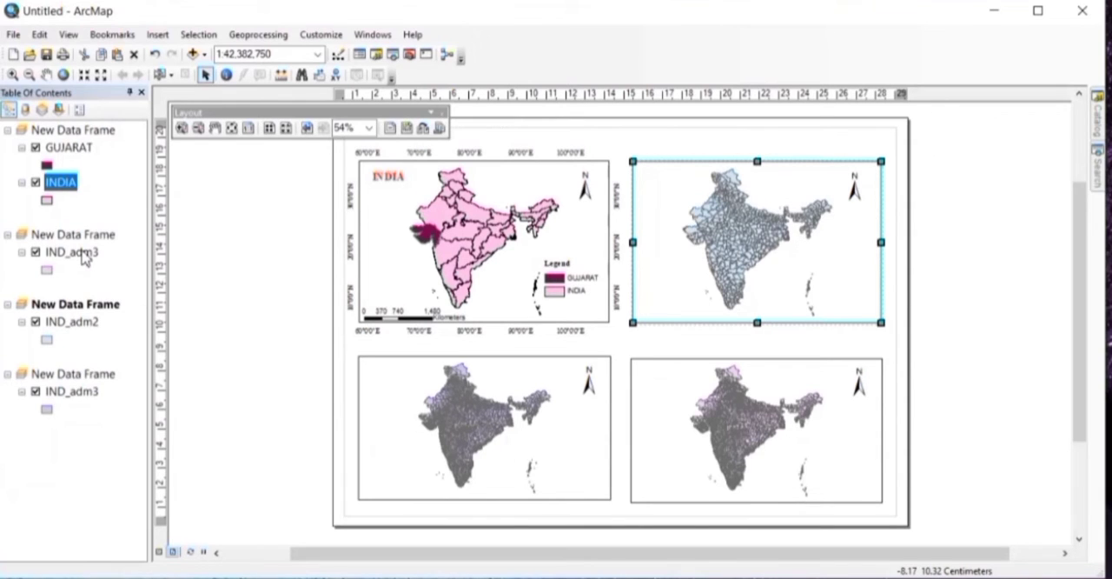
left_click(77, 324)
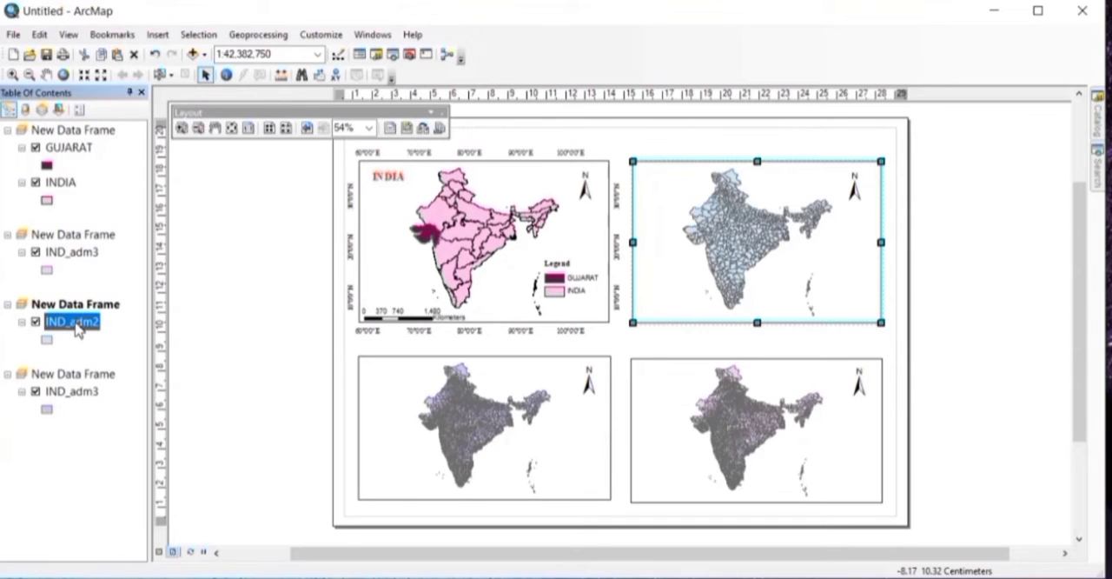
right_click(78, 329)
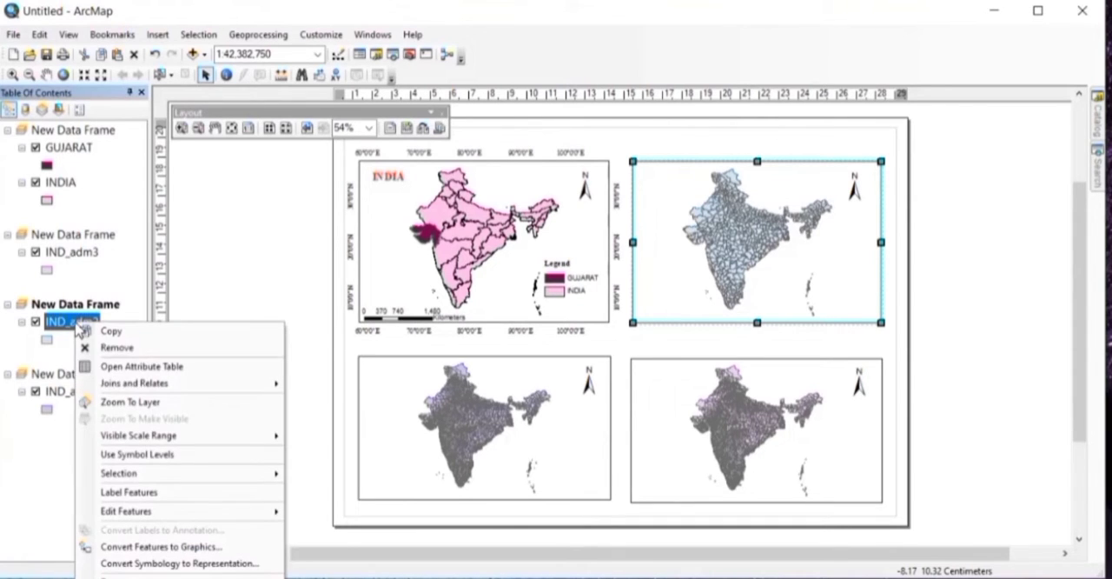
left_click(115, 366)
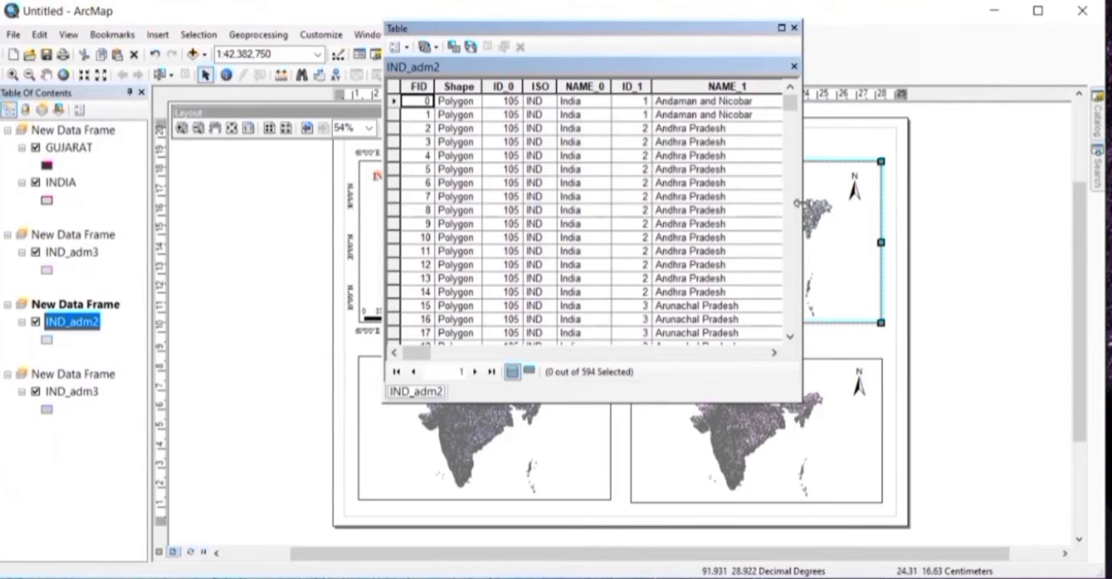
left_click_drag(798, 202, 846, 203)
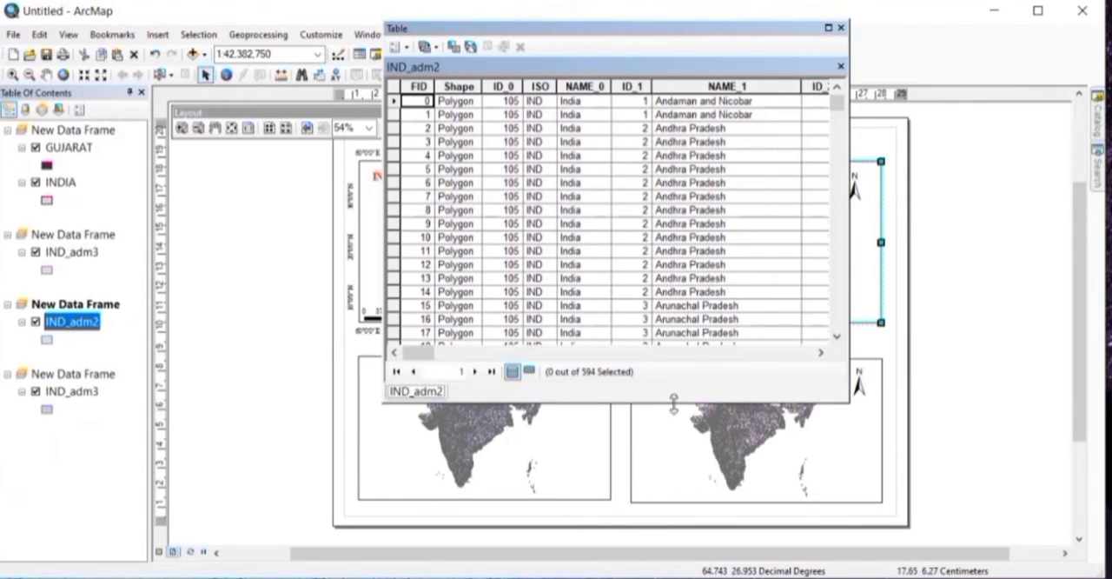
left_click_drag(674, 401, 678, 518)
Step: Select all the Gujarat records, FID 113 to 137, in the IND_adm2 attribute table and close the table
scroll(623, 233, "down", 1)
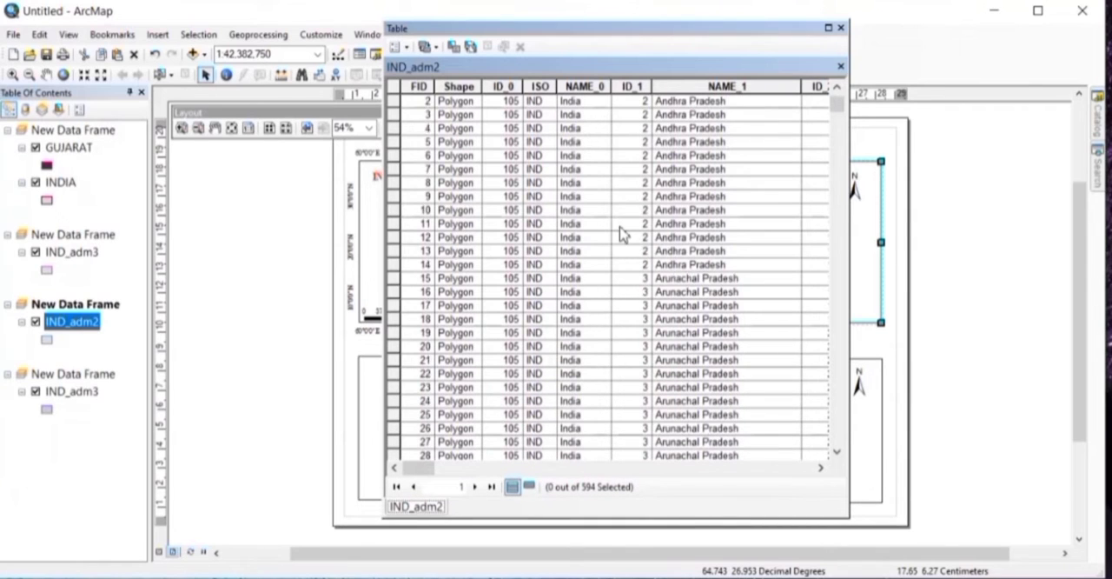
scroll(623, 232, "down", 20)
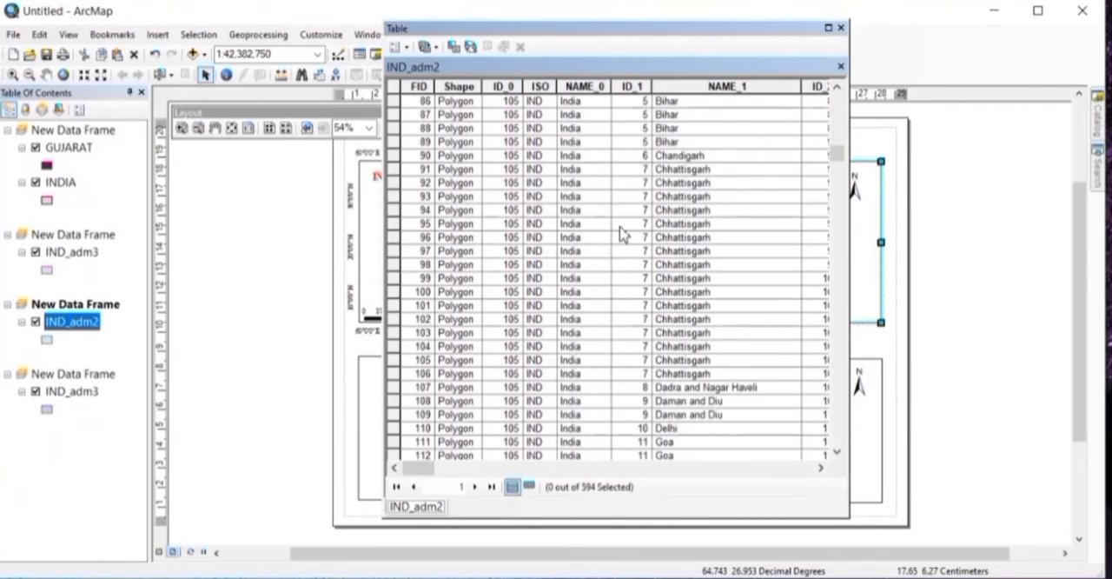
scroll(623, 233, "down", 7)
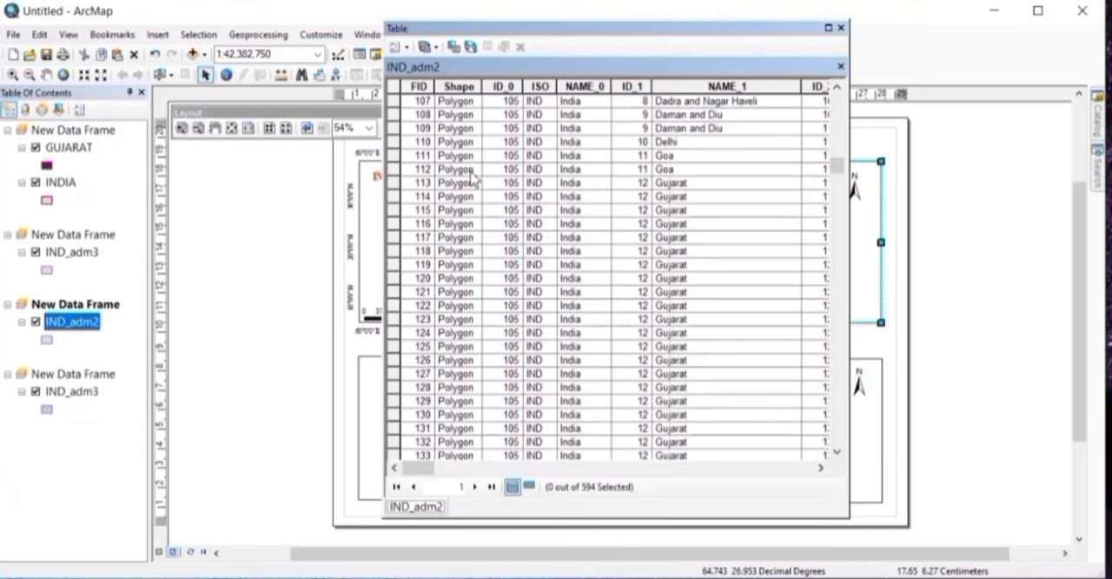
left_click(395, 183)
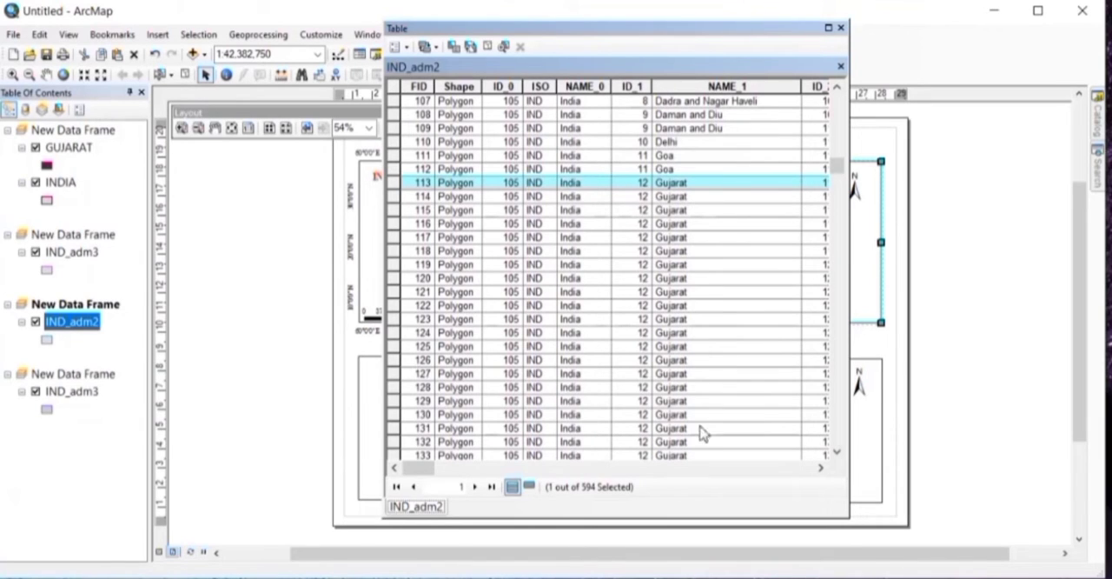
left_click(837, 451)
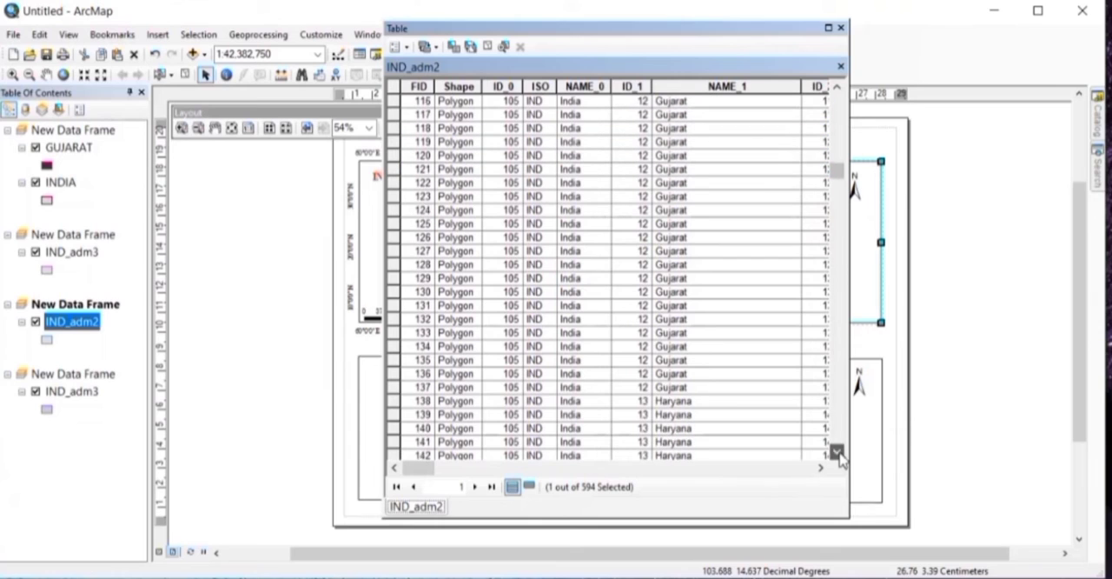
left_click(836, 452)
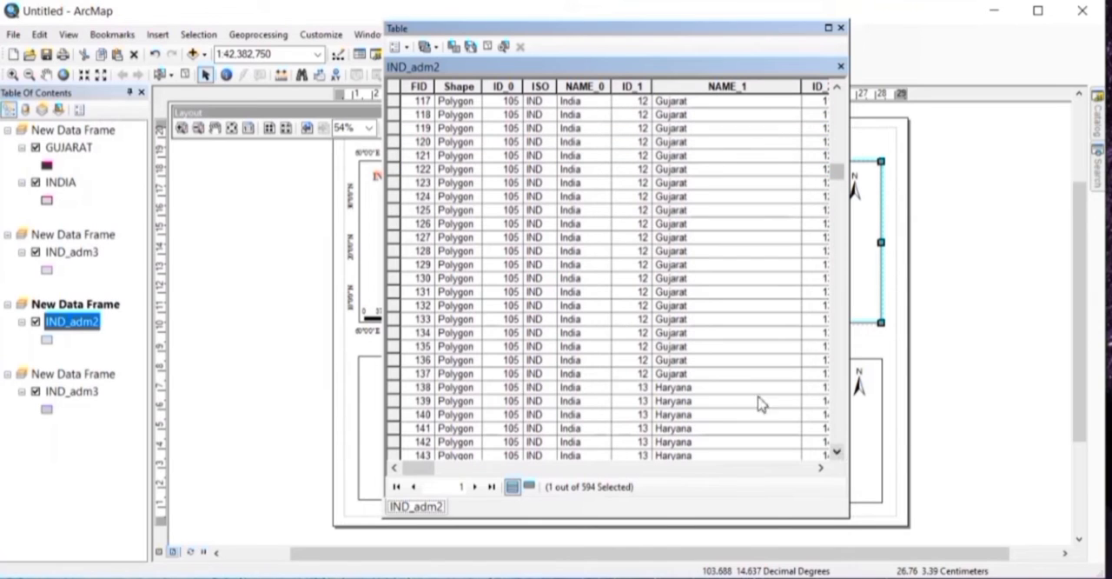
left_click(396, 380, "shift")
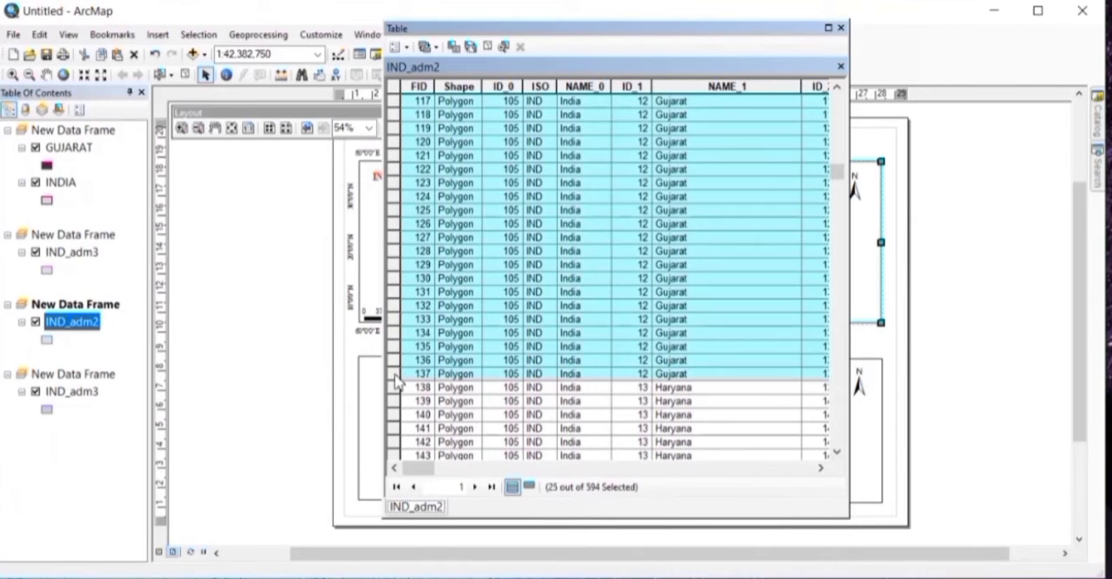
left_click(840, 28)
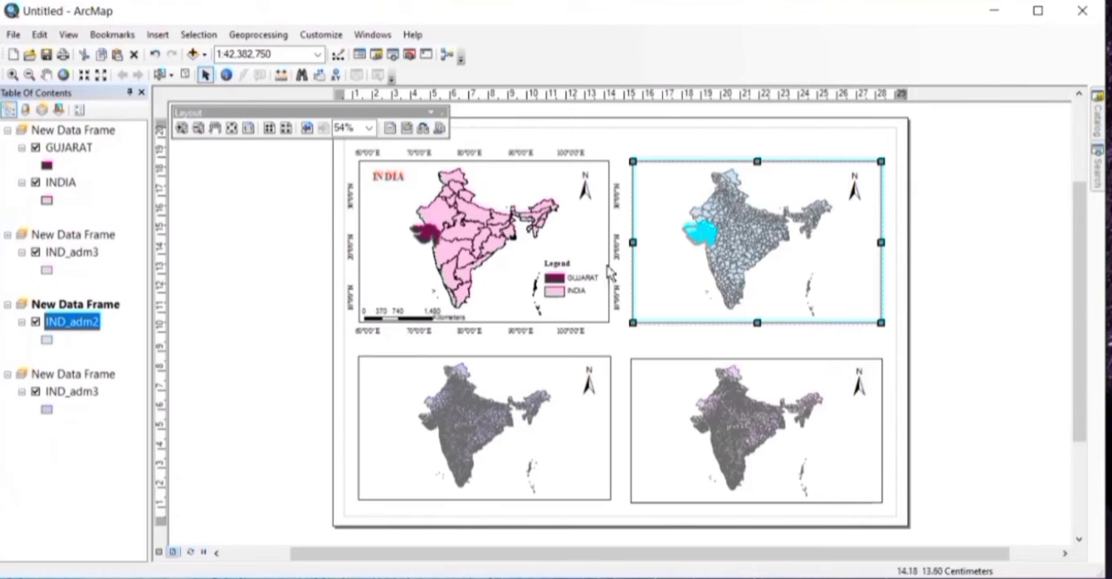
Step: Export the selected Gujarat features of IND_adm2 using the layer's source coordinate system and add the export to the map
right_click(68, 322)
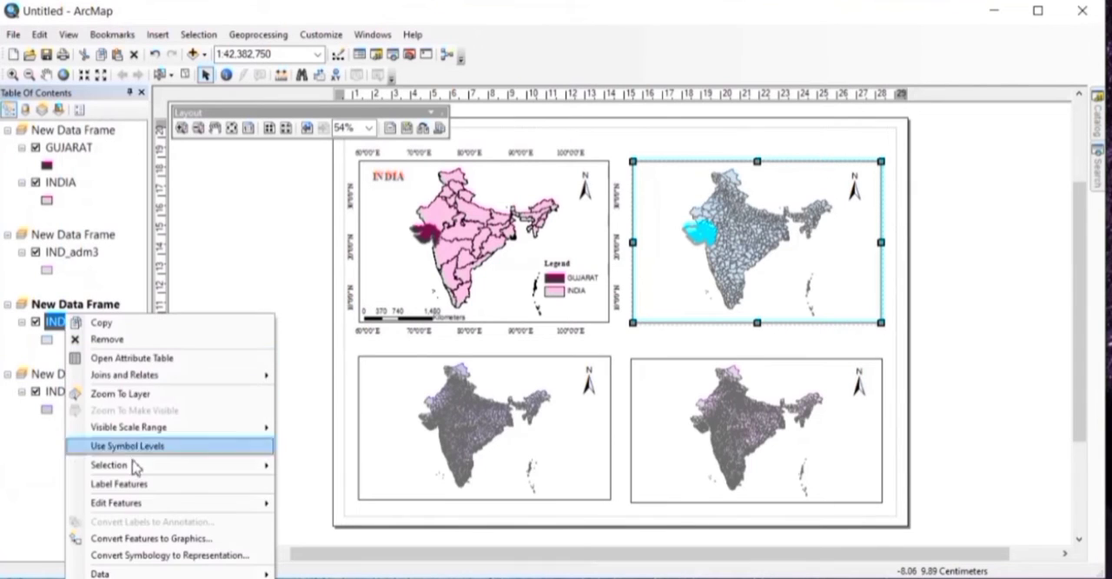
mouse_move(157, 572)
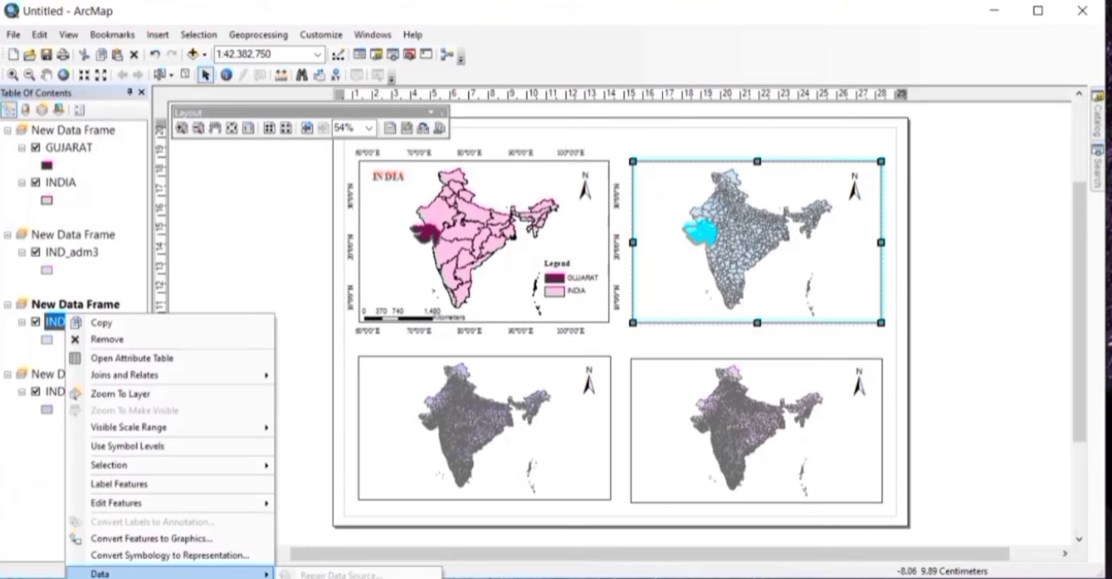
left_click(340, 578)
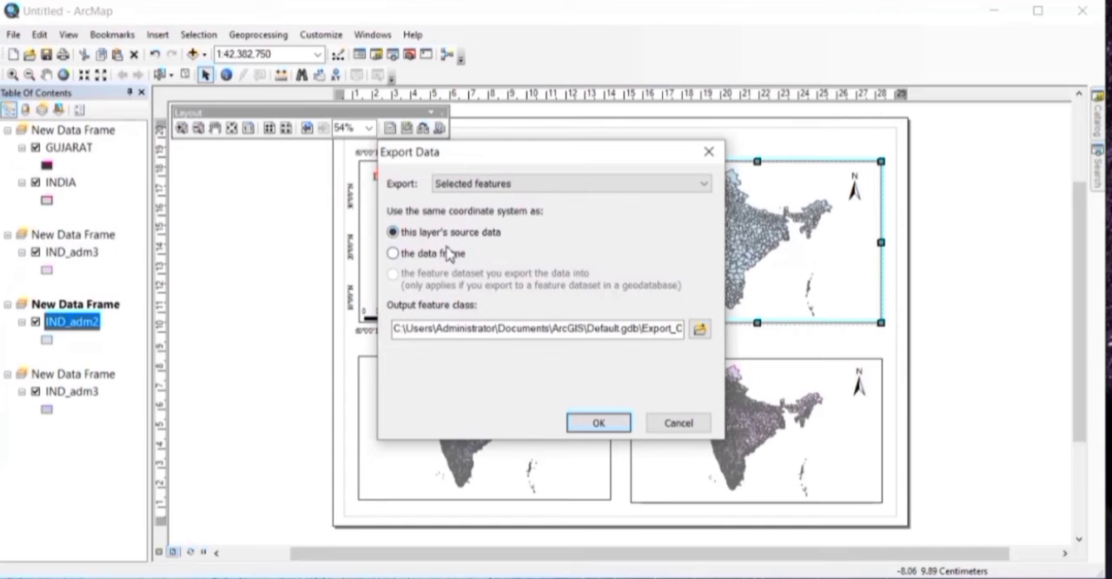
left_click(598, 423)
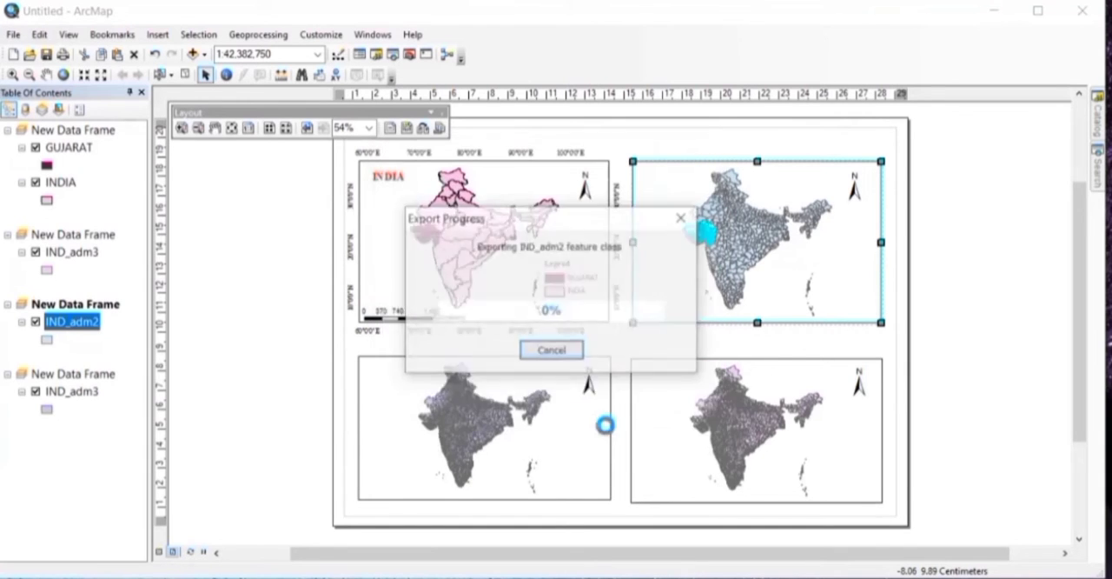
left_click(589, 379)
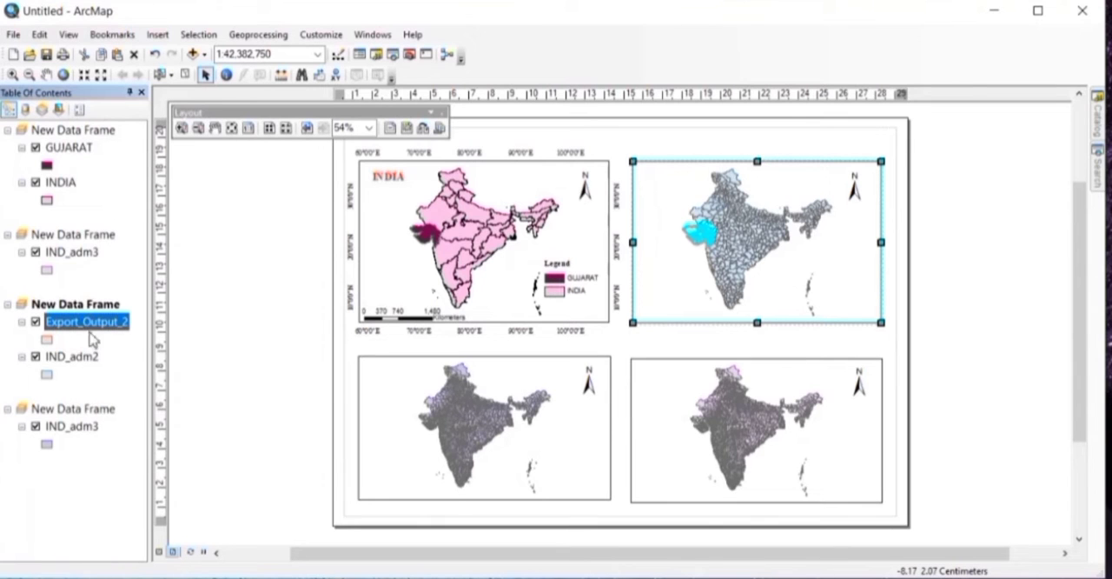
Step: Give the exported Gujarat layer a dark magenta fill and a black outline
double_click(85, 324)
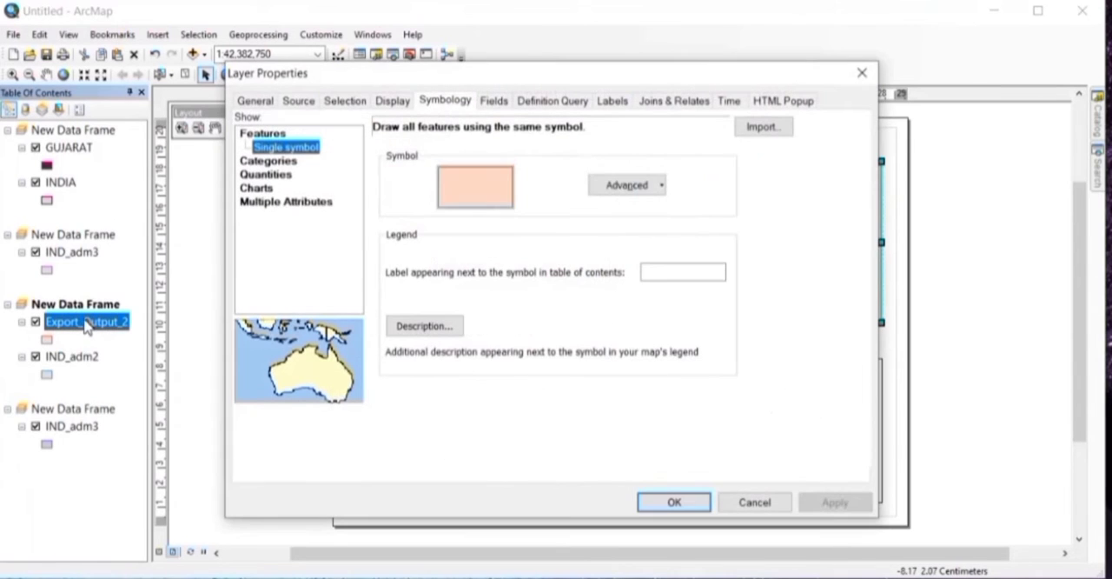
left_click(497, 190)
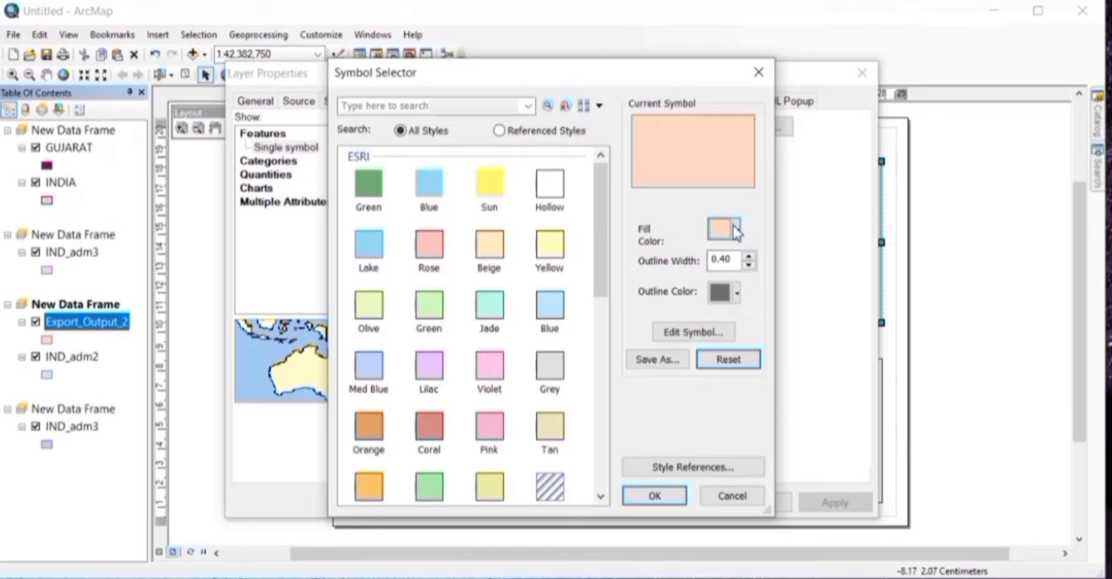
left_click(734, 229)
left_click(864, 343)
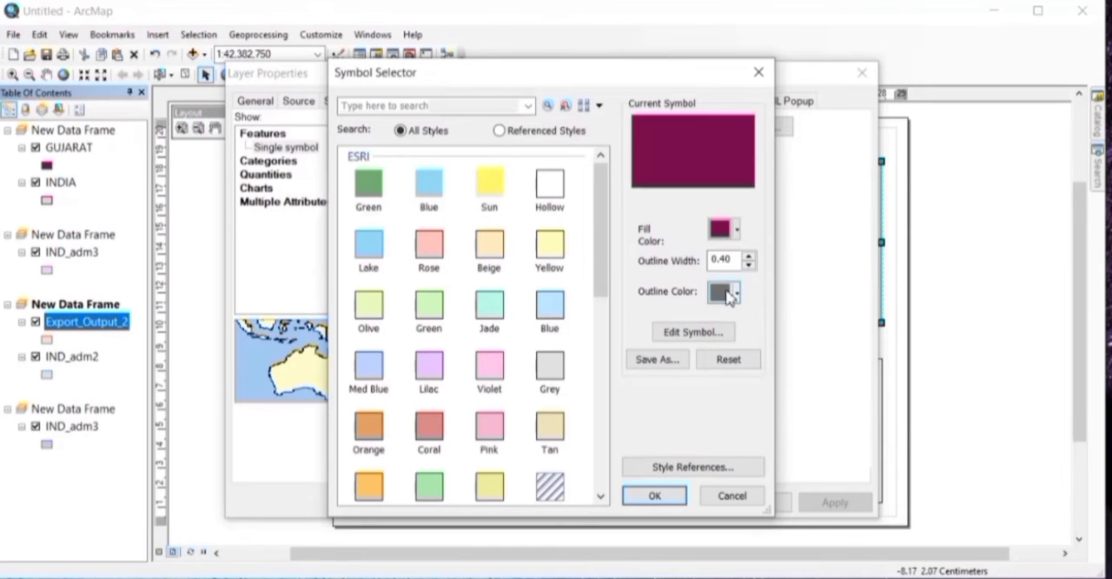
left_click(730, 295)
left_click(714, 461)
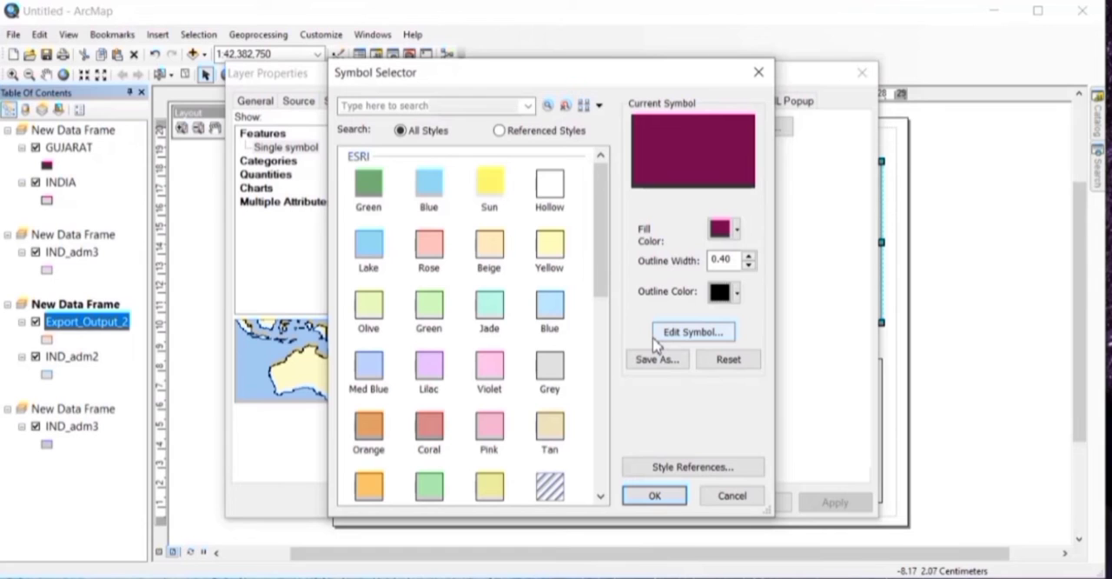
left_click(656, 495)
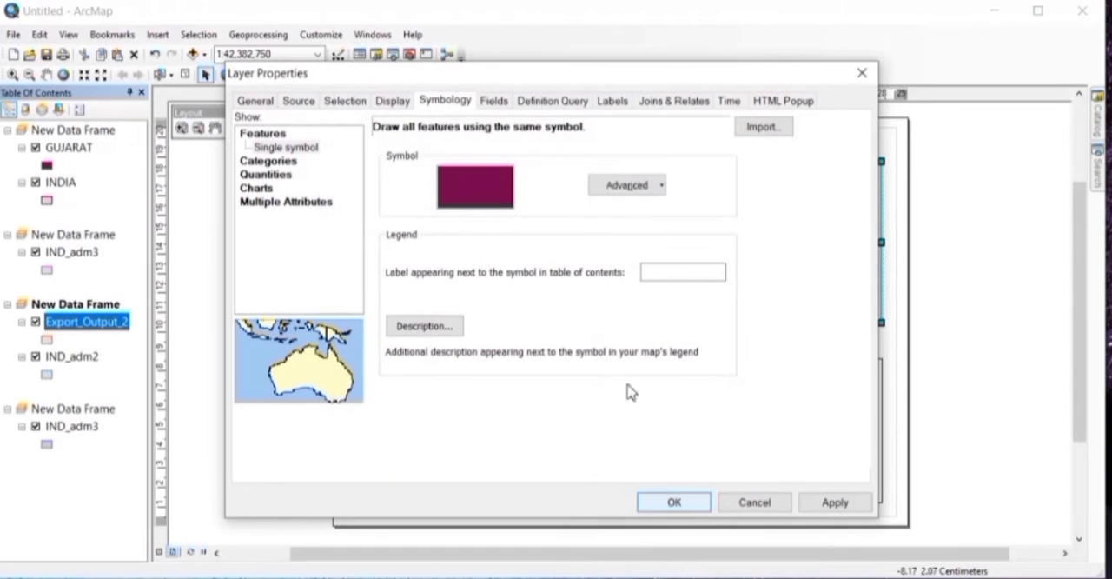
Step: Rename the exported layer GUJARAT, apply its properties, and hide the IND_adm2 layer beneath it
left_click(270, 103)
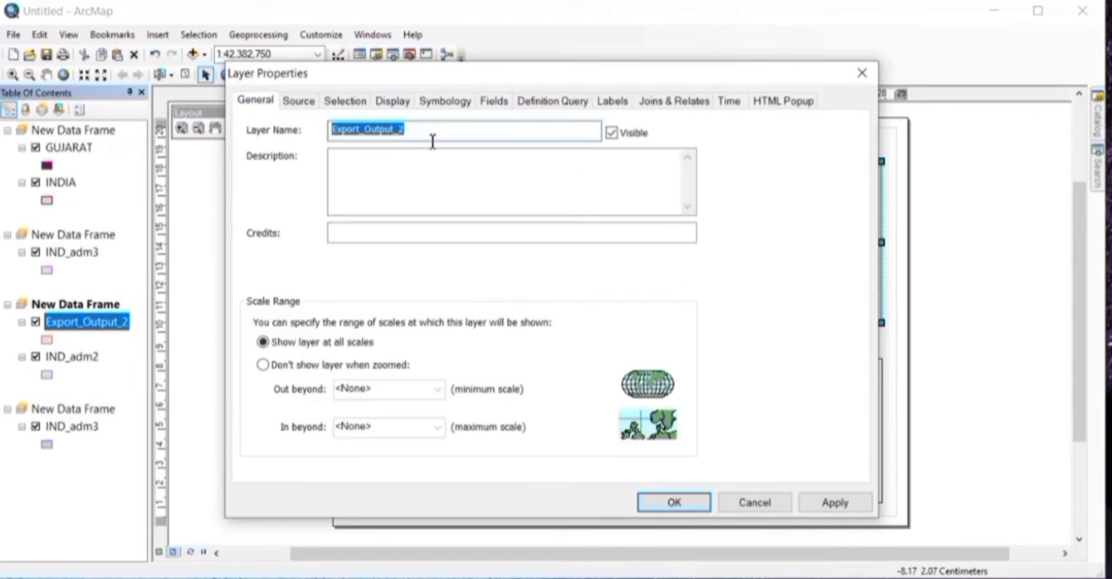
key("BackSpace")
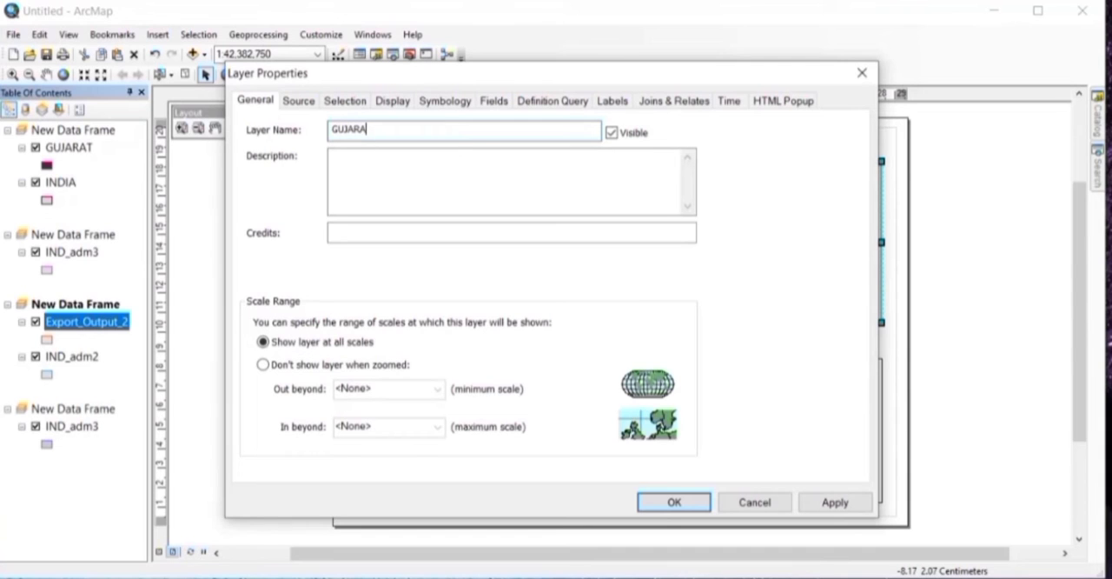
left_click(832, 501)
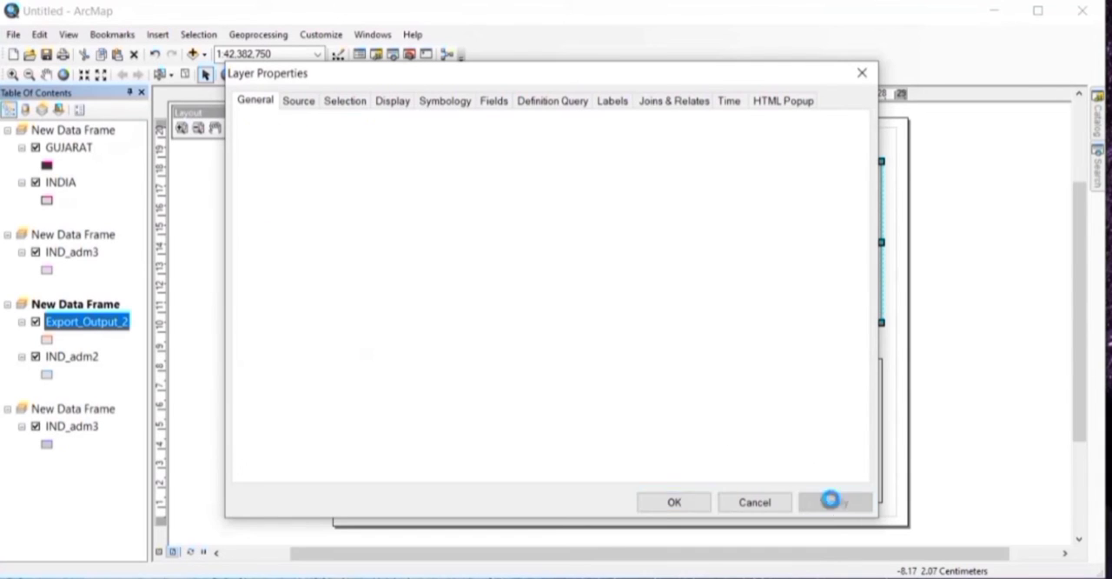
left_click(672, 502)
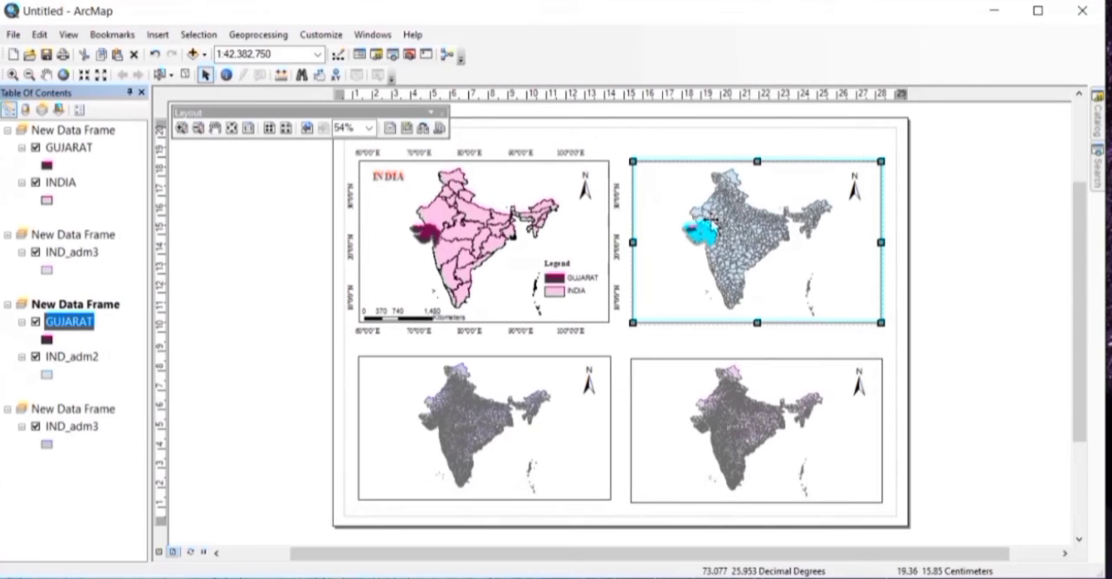
left_click(35, 356)
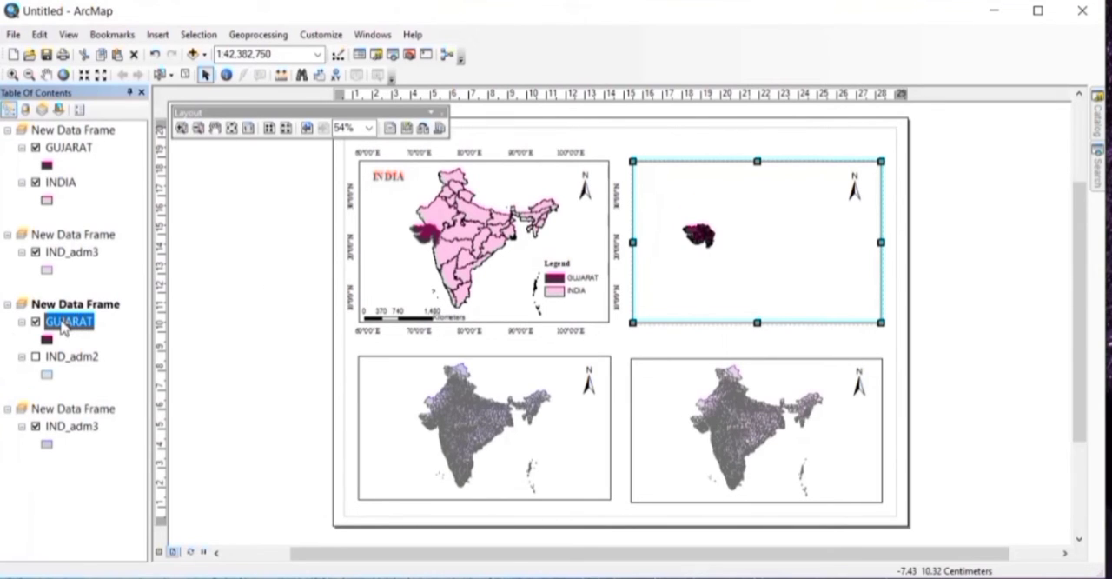
right_click(62, 327)
left_click(130, 399)
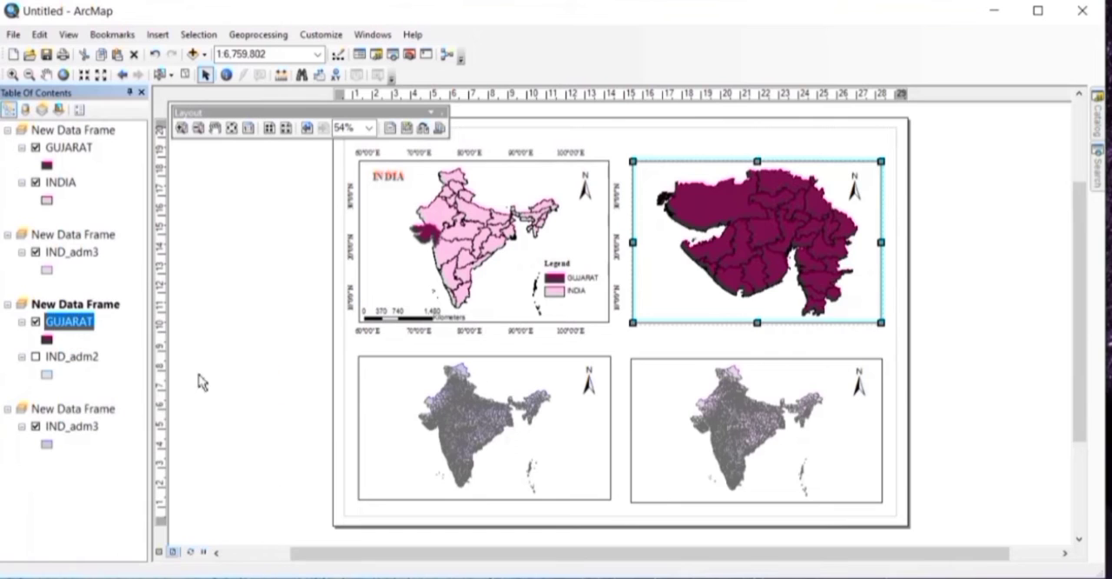
left_click(30, 76)
left_click(740, 240)
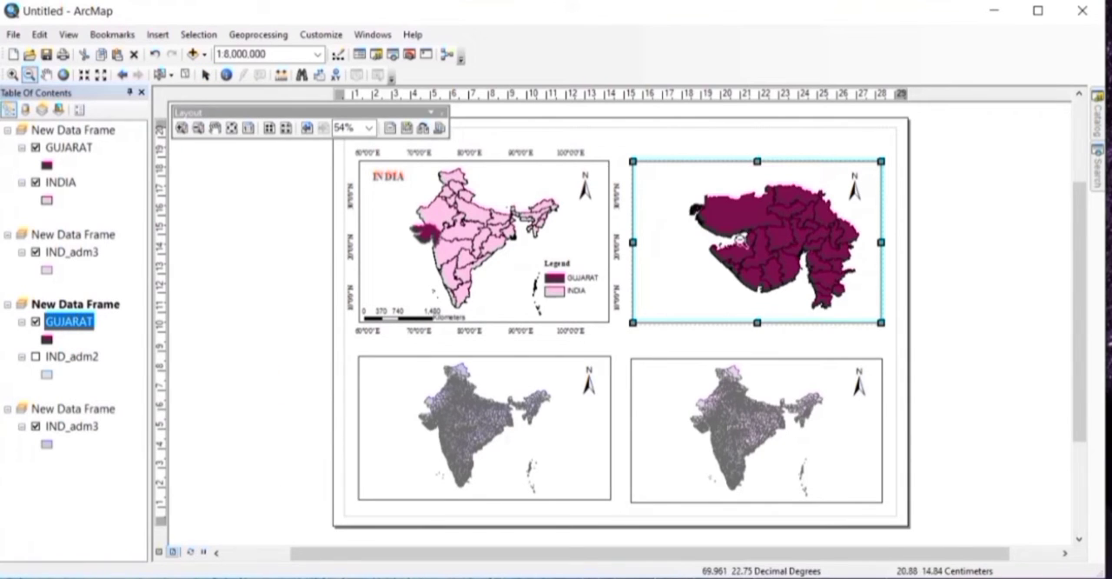
left_click(61, 75)
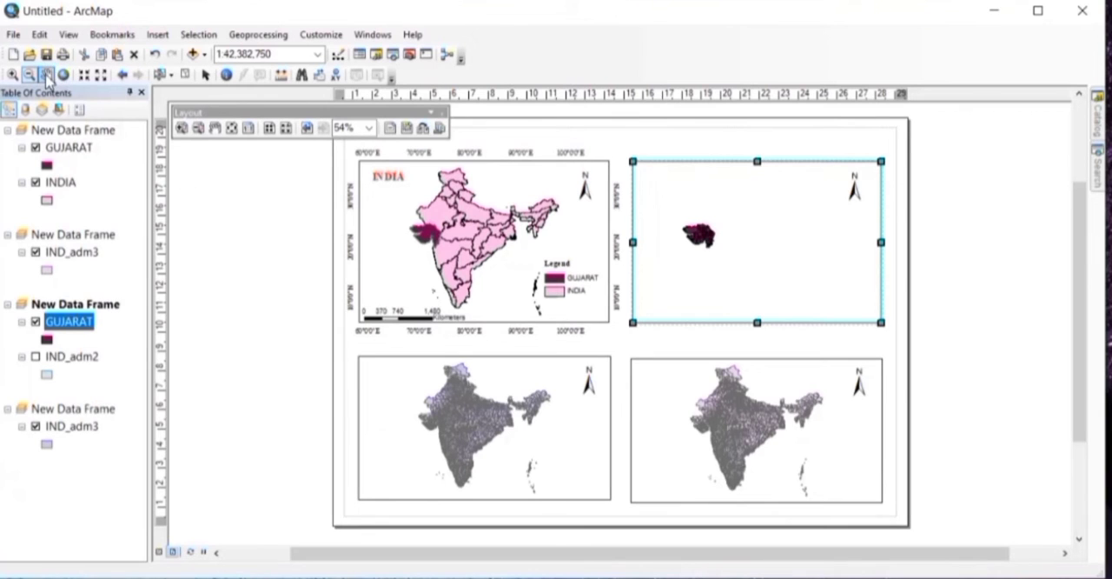
Step: Enlarge Gujarat in the upper-right data frame to a scale of 1:8,000,000 and centre it in the frame
left_click(17, 78)
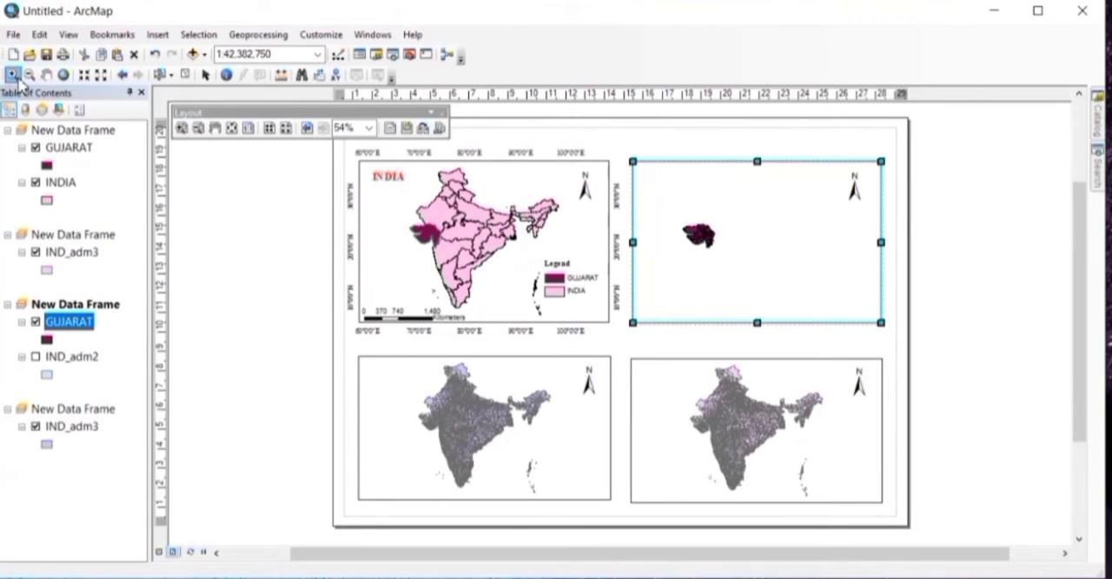
left_click(737, 237)
left_click(737, 238)
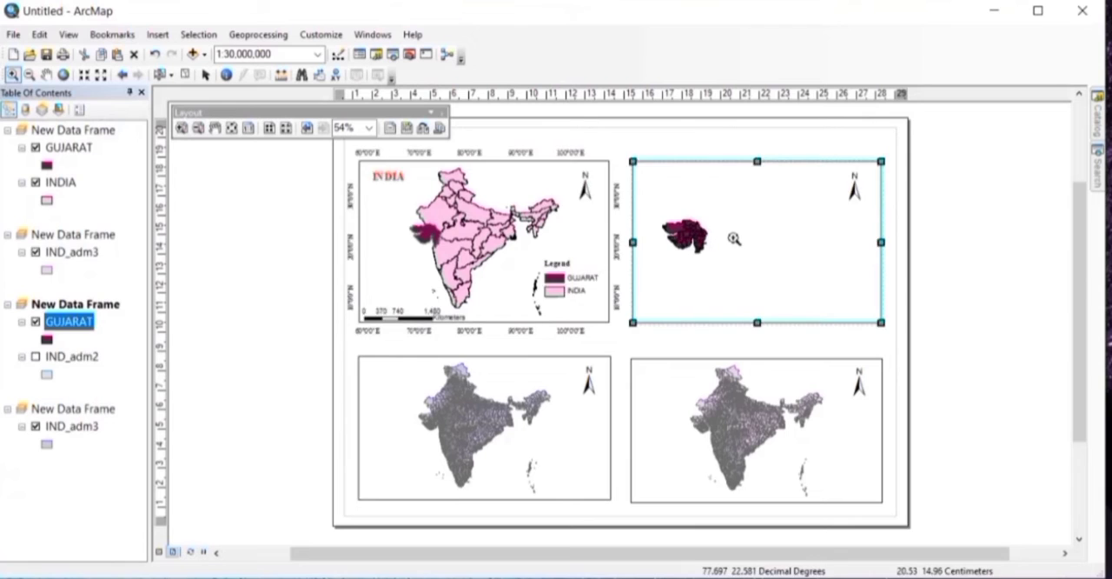
left_click(734, 239)
left_click(734, 238)
left_click(734, 239)
left_click(735, 238)
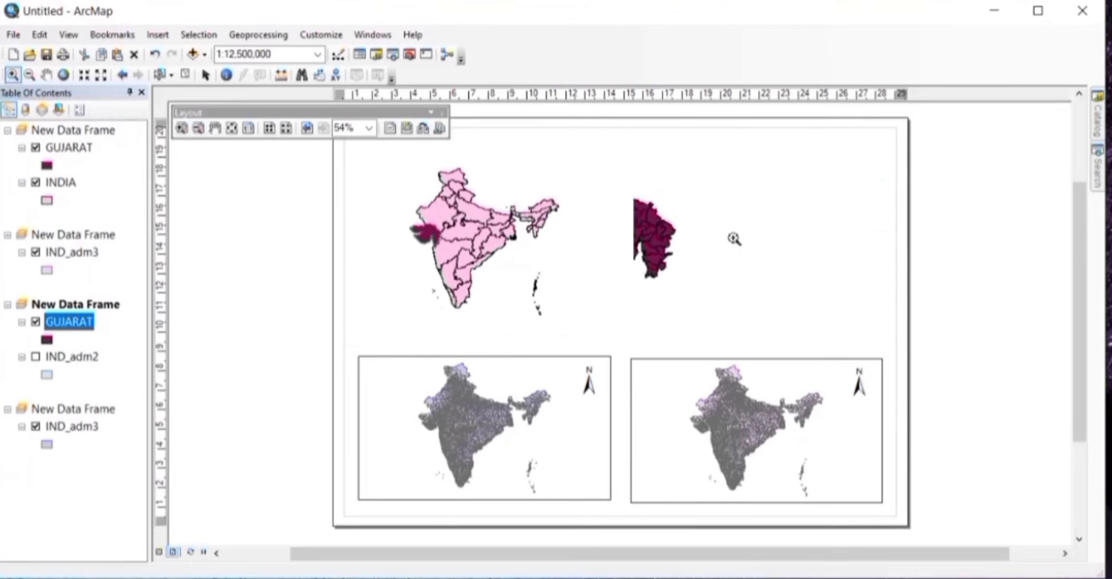
left_click(734, 238)
left_click(45, 76)
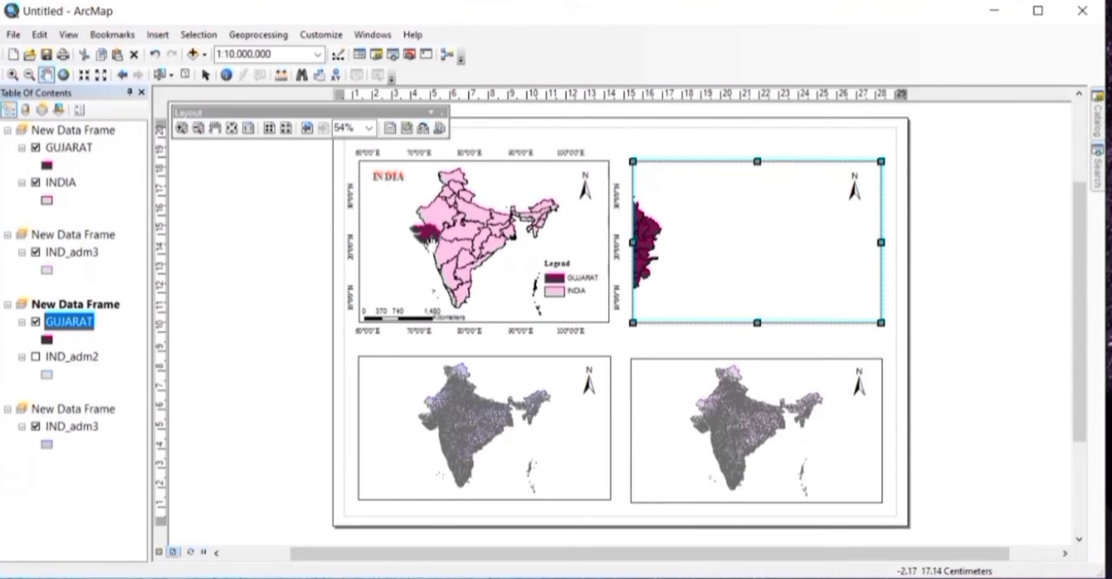
left_click_drag(645, 235, 787, 240)
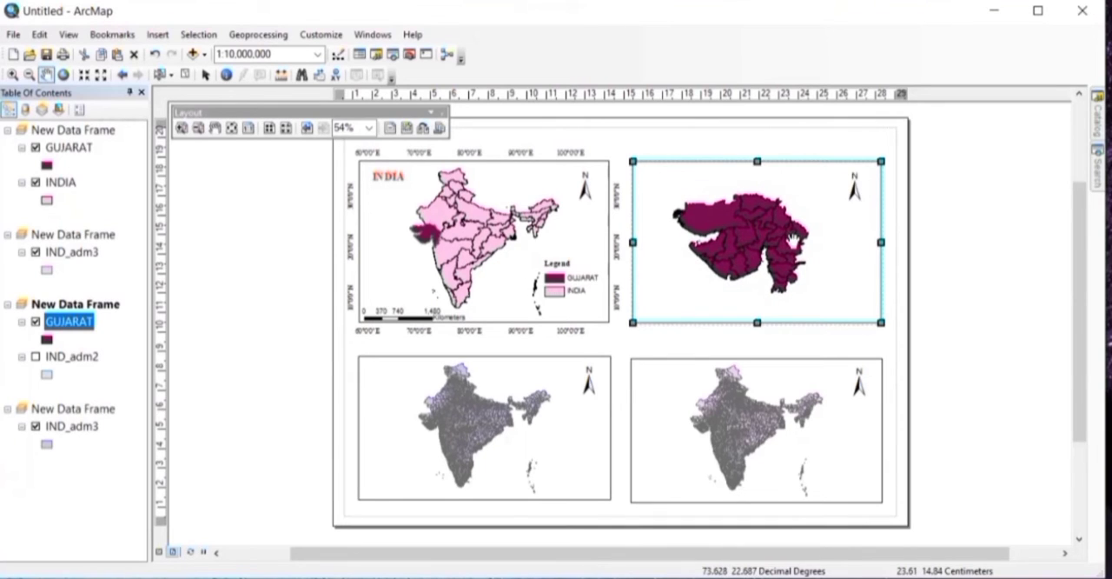
left_click(13, 77)
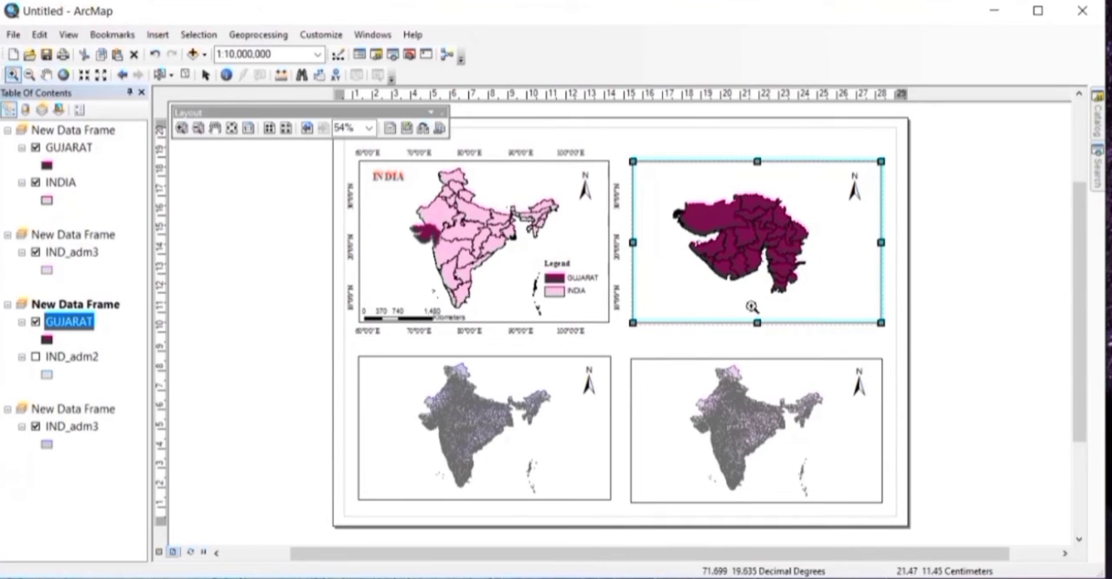
left_click(750, 273)
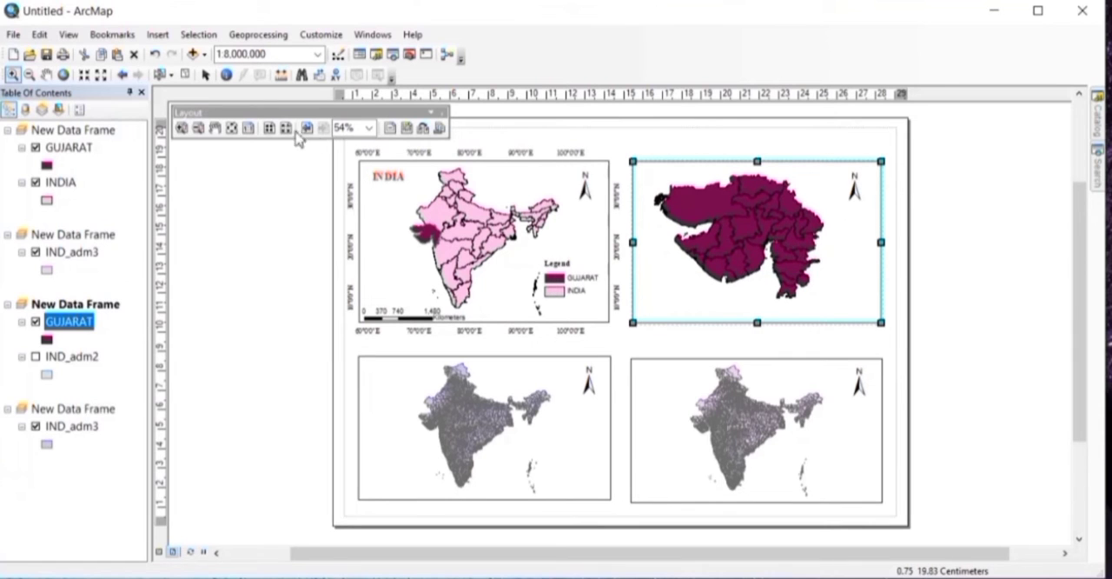
left_click(198, 128)
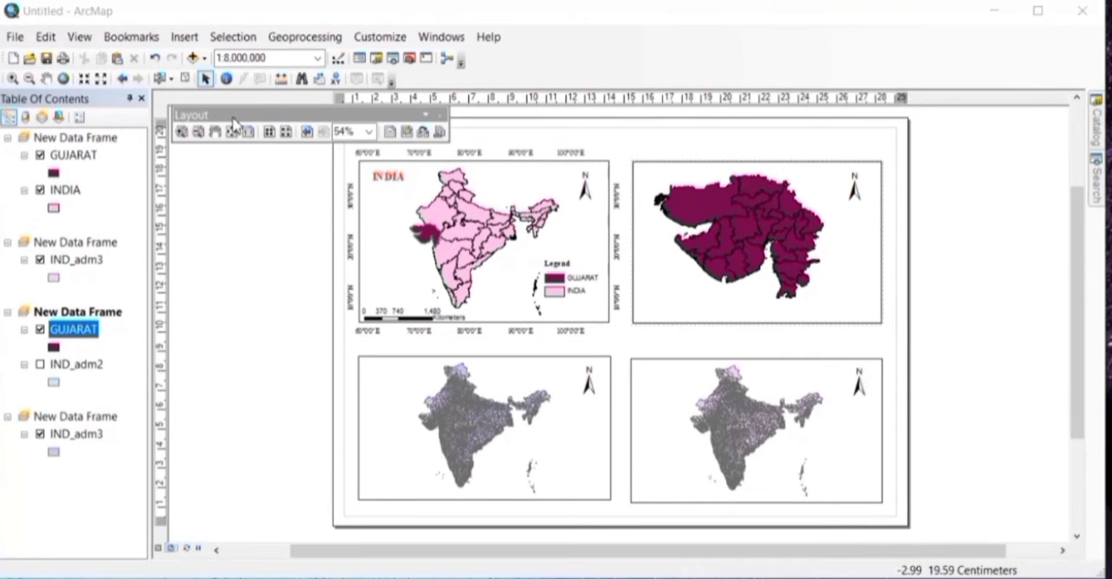
Step: Insert a text element reading GUJARAT on the layout
left_click(177, 38)
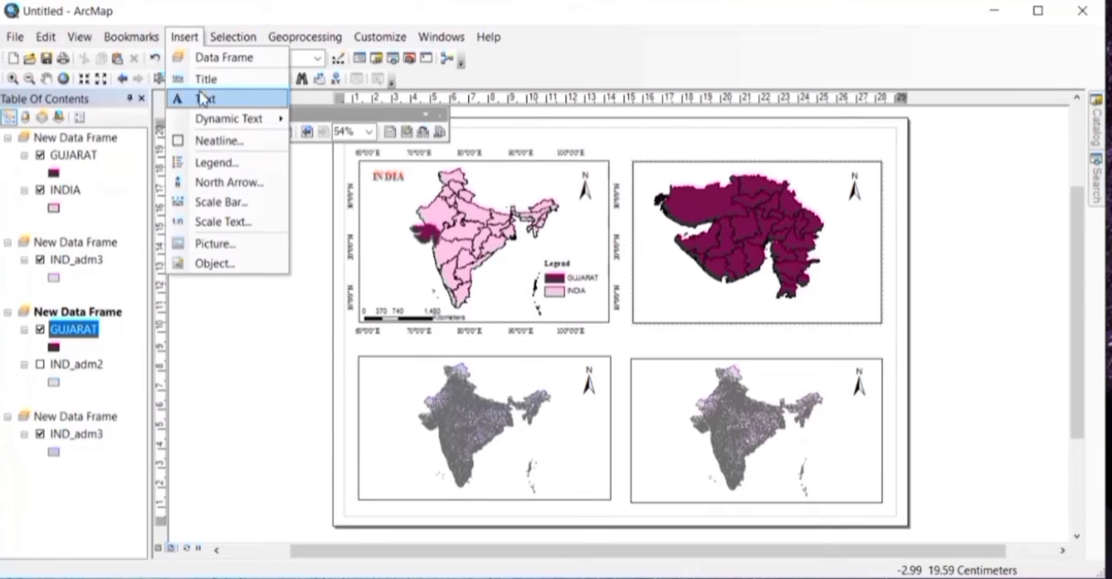
left_click(207, 99)
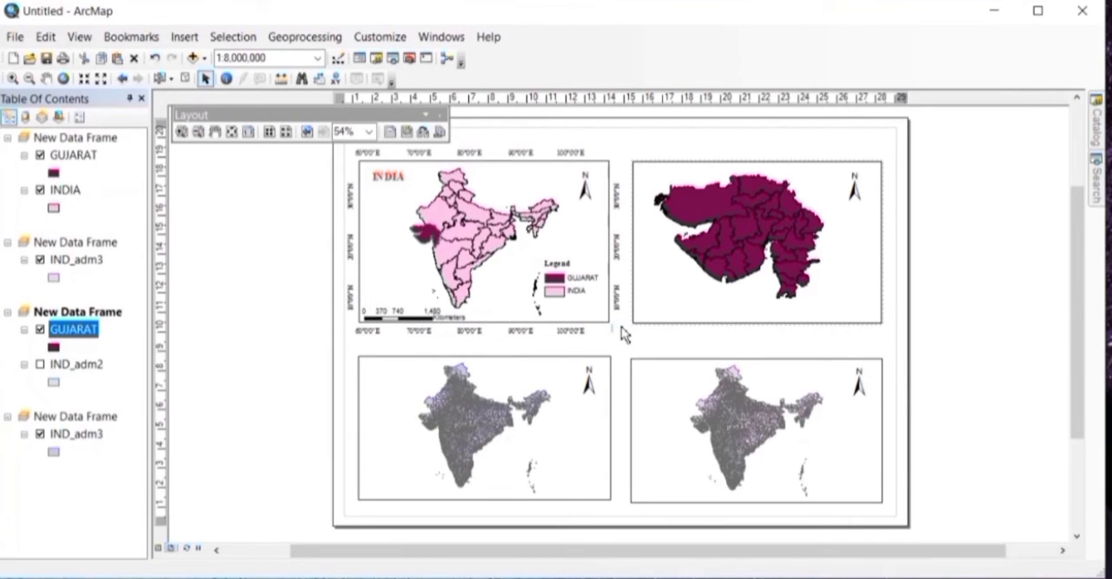
type("GUJARAT")
Step: Format the GUJARAT text in red Times New Roman, size 16, and apply the change
double_click(622, 330)
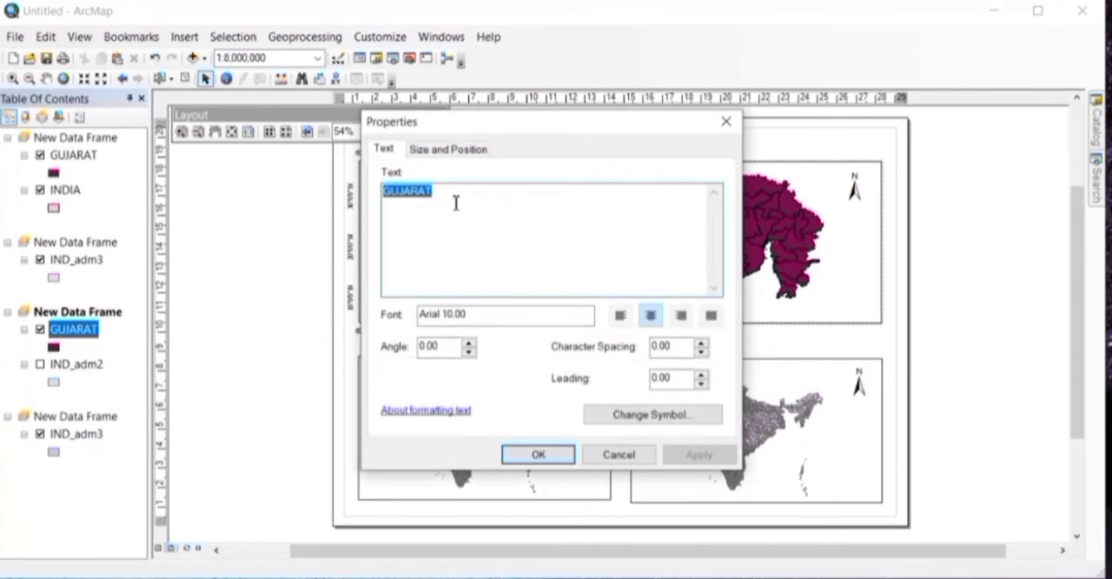
left_click(669, 417)
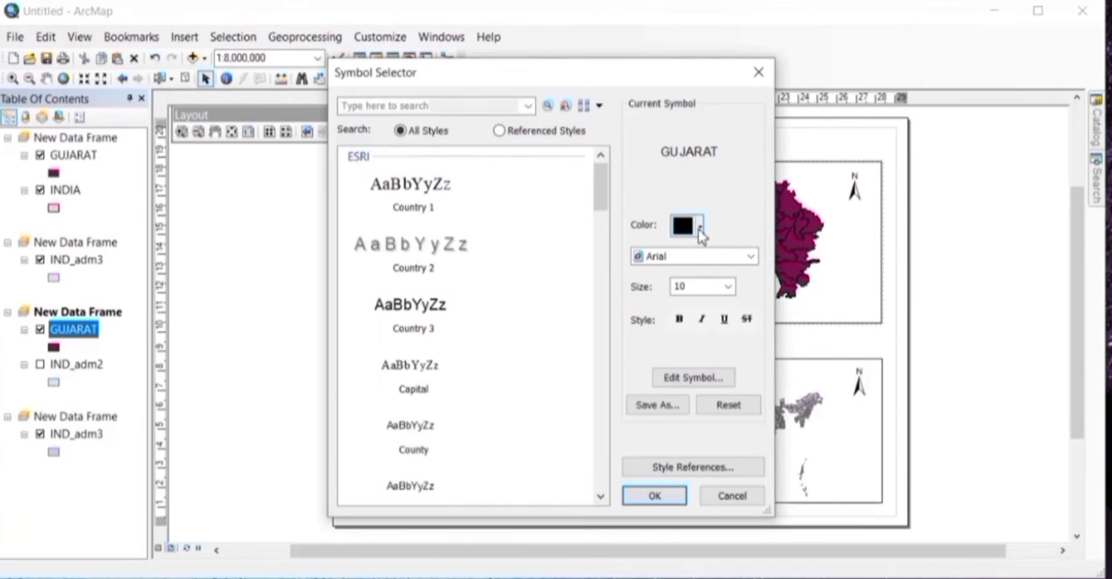
left_click(699, 227)
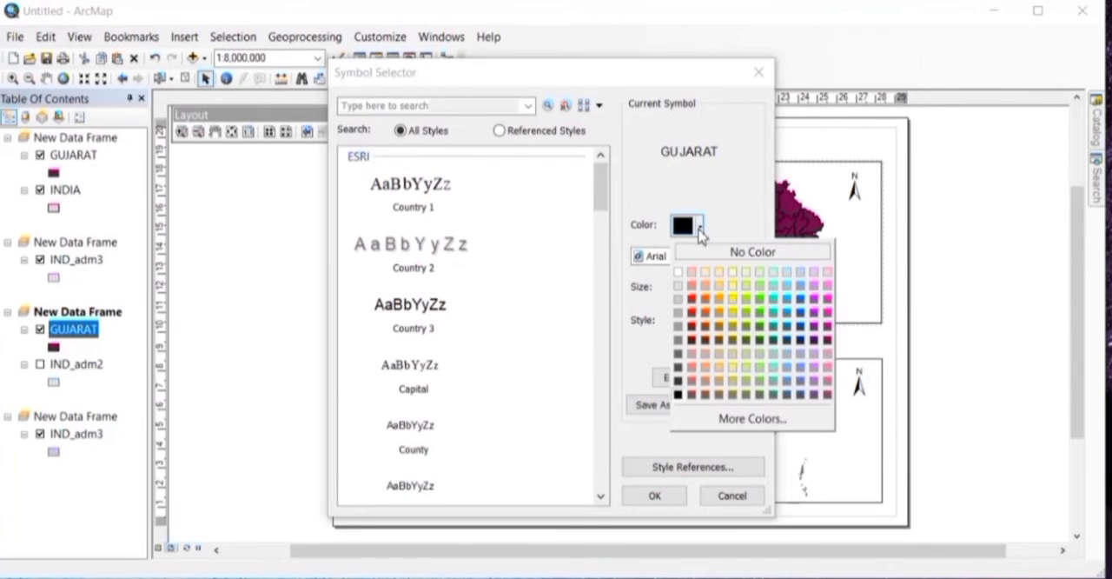
left_click(692, 301)
left_click(728, 286)
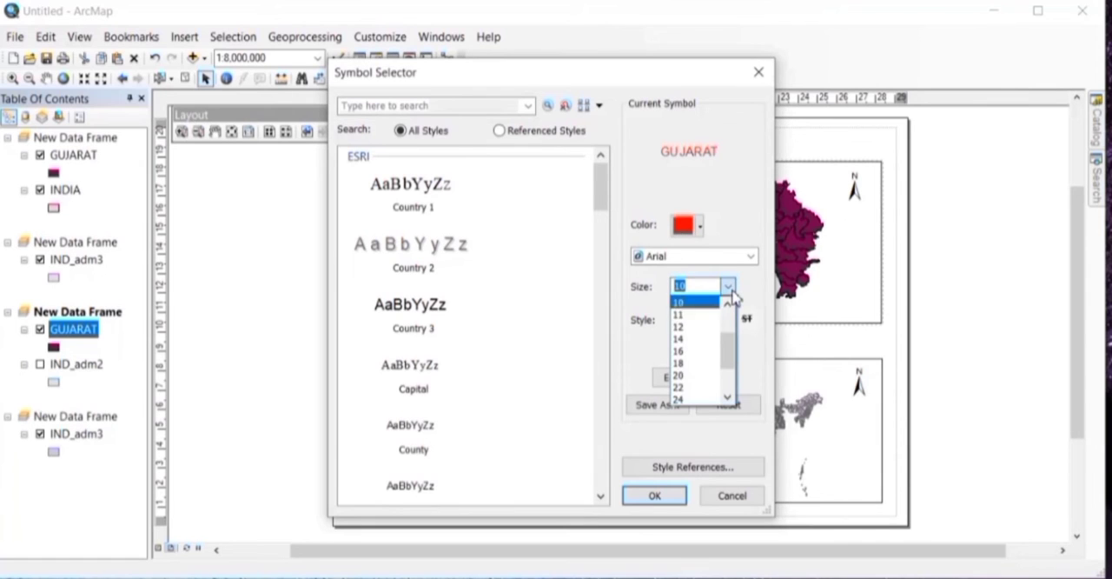
left_click(695, 361)
left_click(691, 257)
key("t")
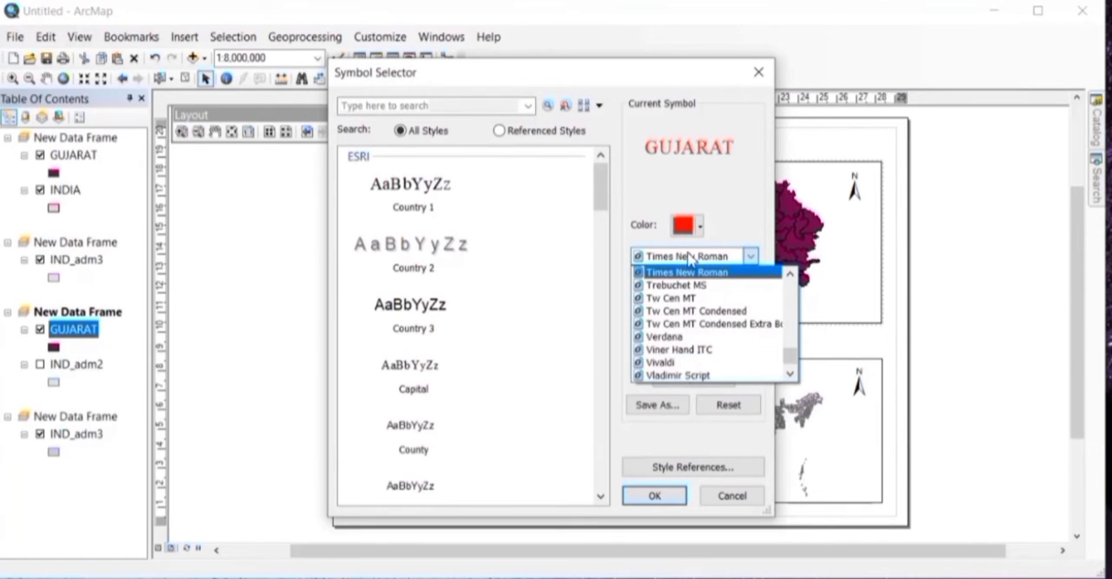
left_click(689, 273)
left_click(665, 497)
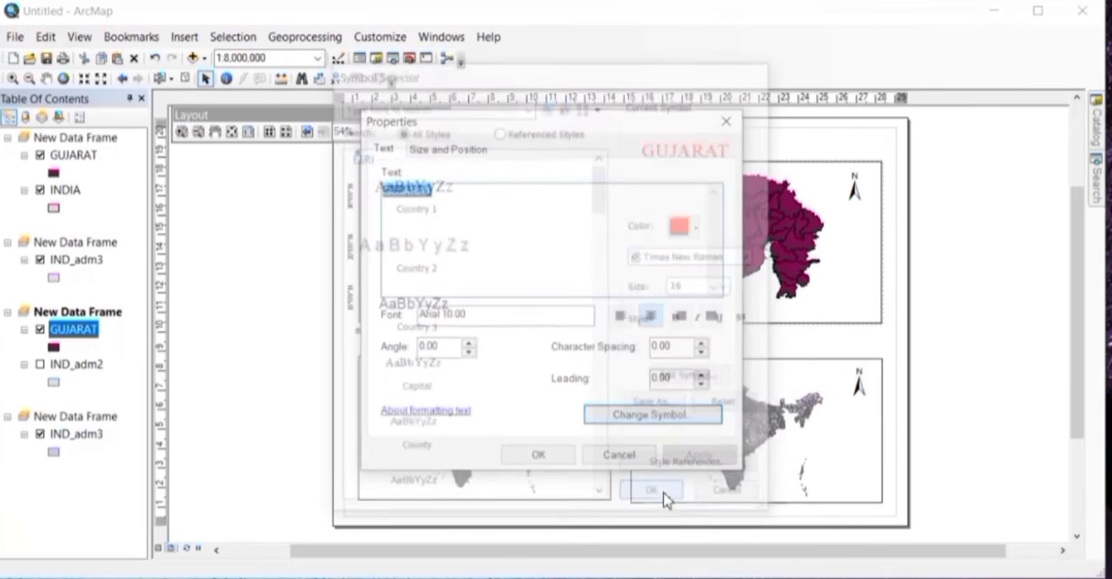
left_click(686, 455)
left_click(556, 457)
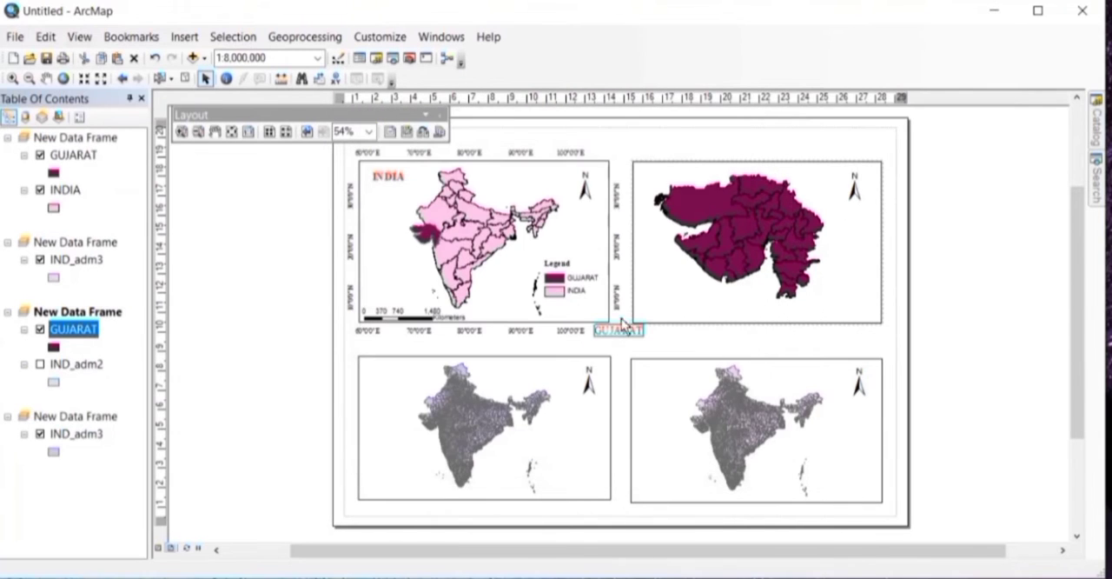
Step: Move the GUJARAT text into the upper-left corner of the upper-right data frame and make it bold
left_click_drag(627, 336, 671, 180)
double_click(670, 180)
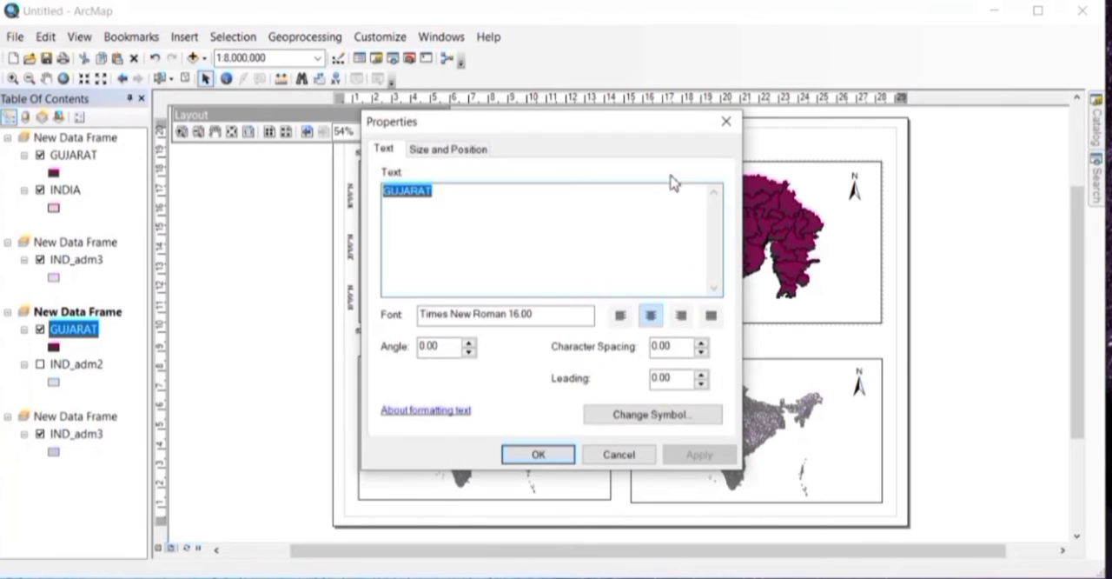
left_click(668, 417)
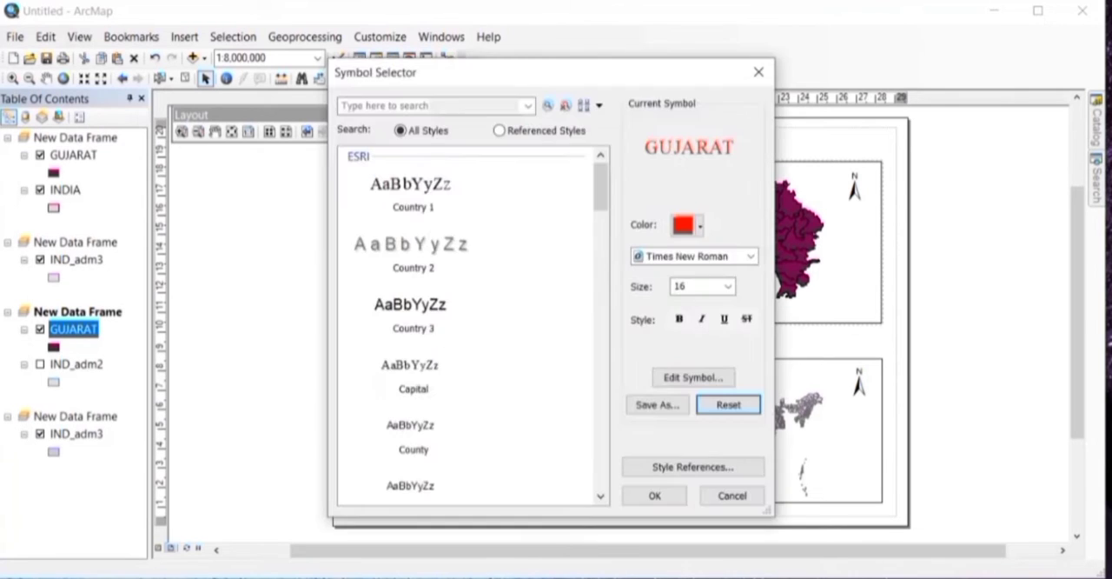
left_click(679, 319)
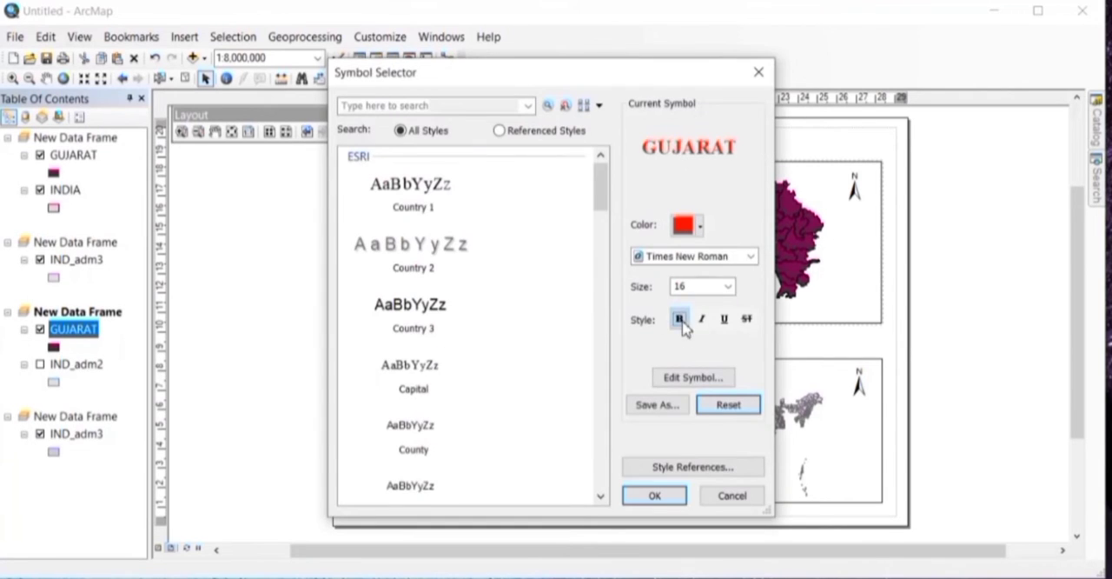
left_click(653, 495)
left_click(695, 456)
left_click(539, 454)
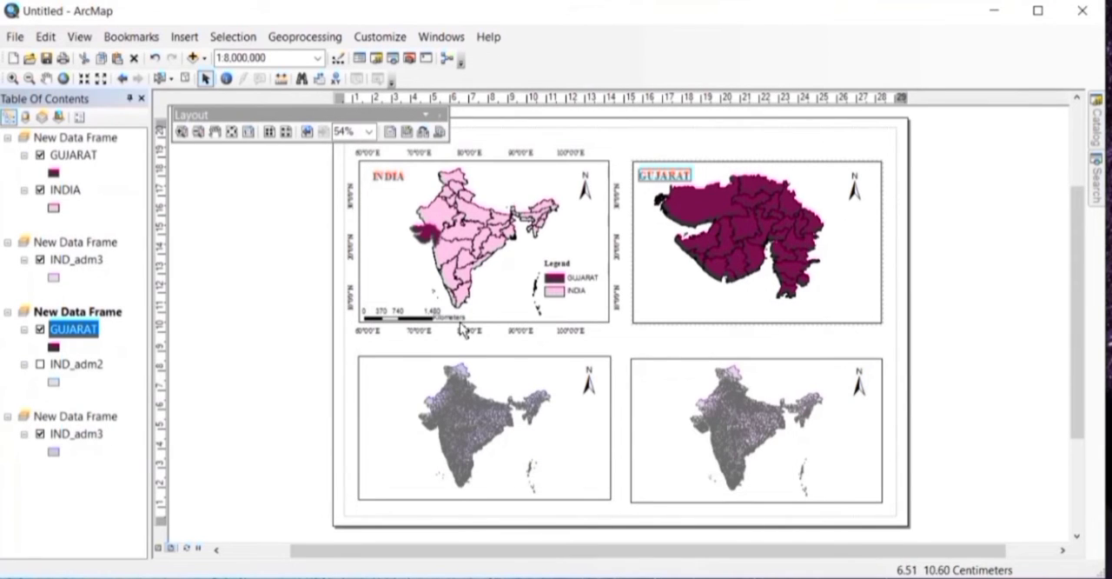
Step: Start inserting a scale bar for the Gujarat data frame with the Alternating Scale Bar 1 Metric style and open its properties
left_click(184, 39)
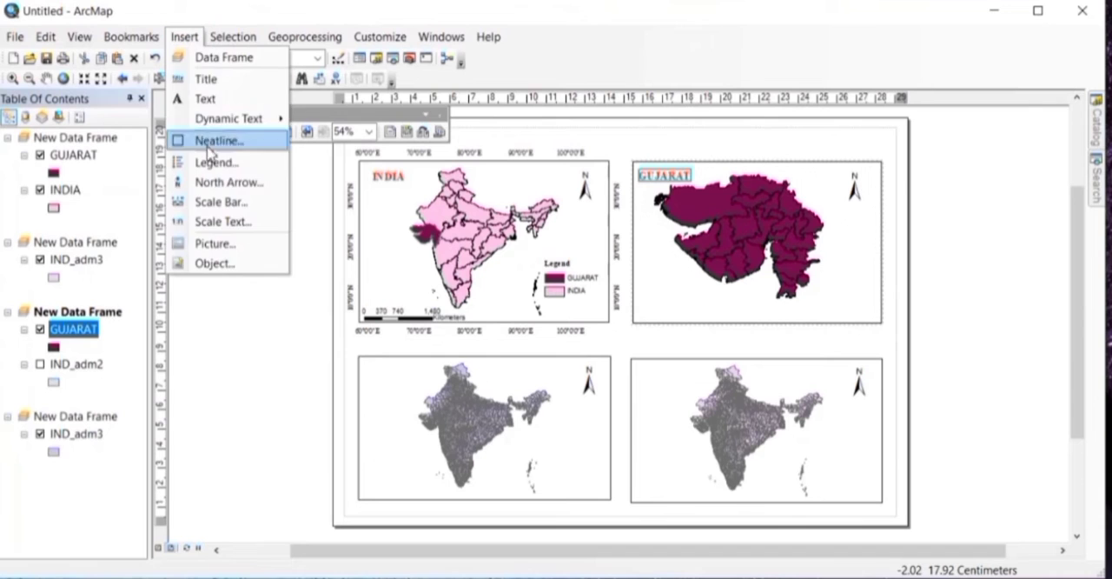
left_click(219, 201)
scroll(189, 339, "down", 5)
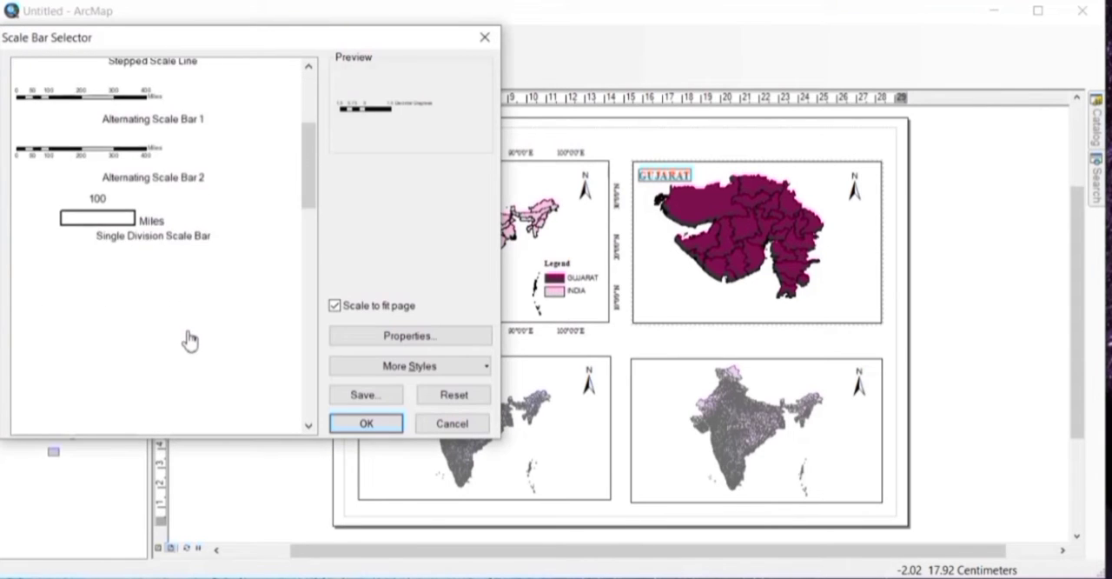
scroll(156, 294, "down", 10)
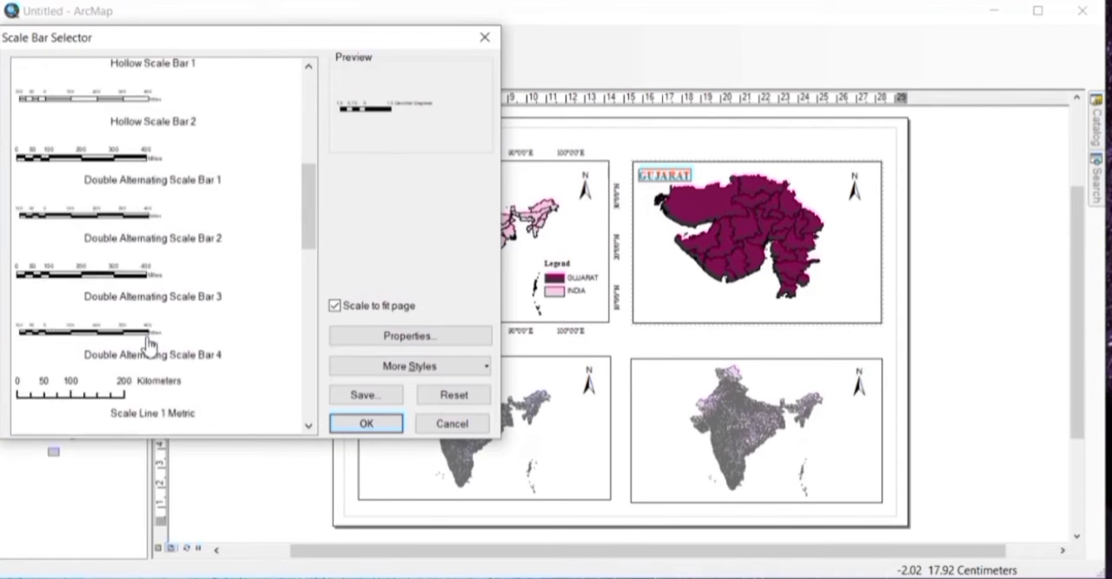
left_click(145, 302)
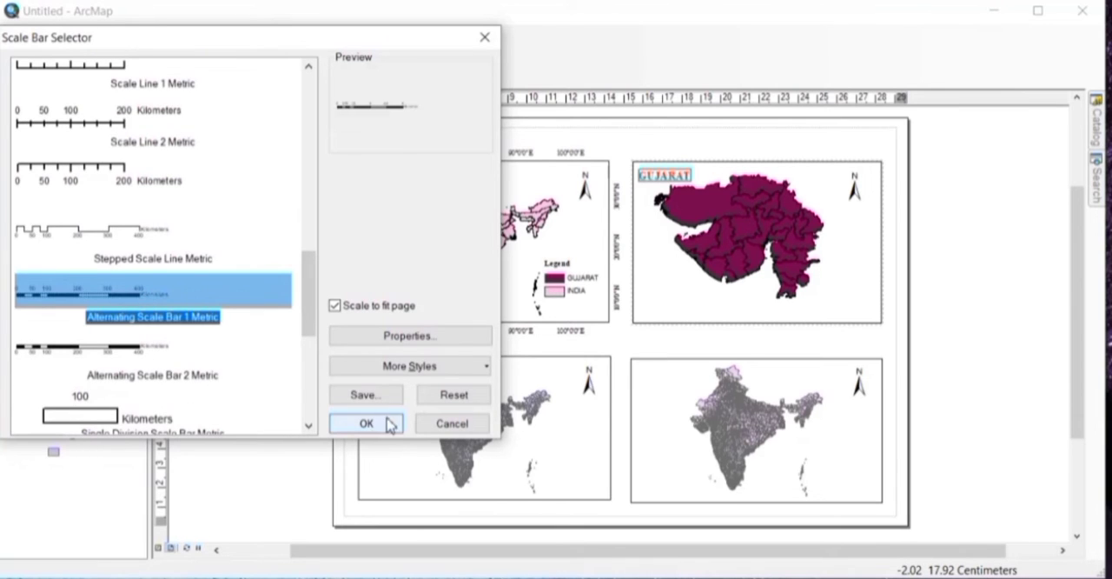
left_click(426, 335)
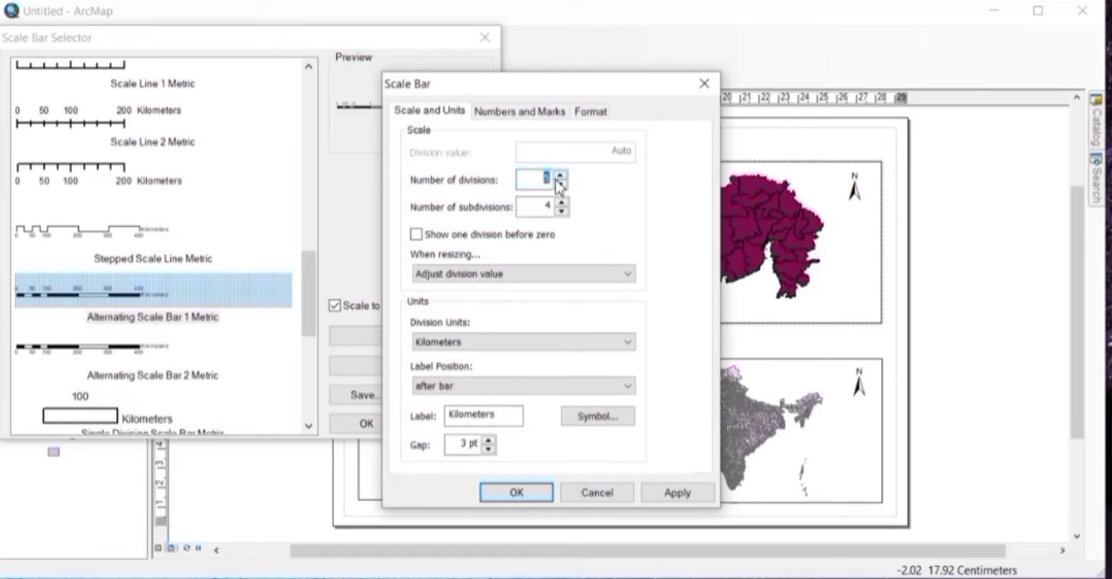
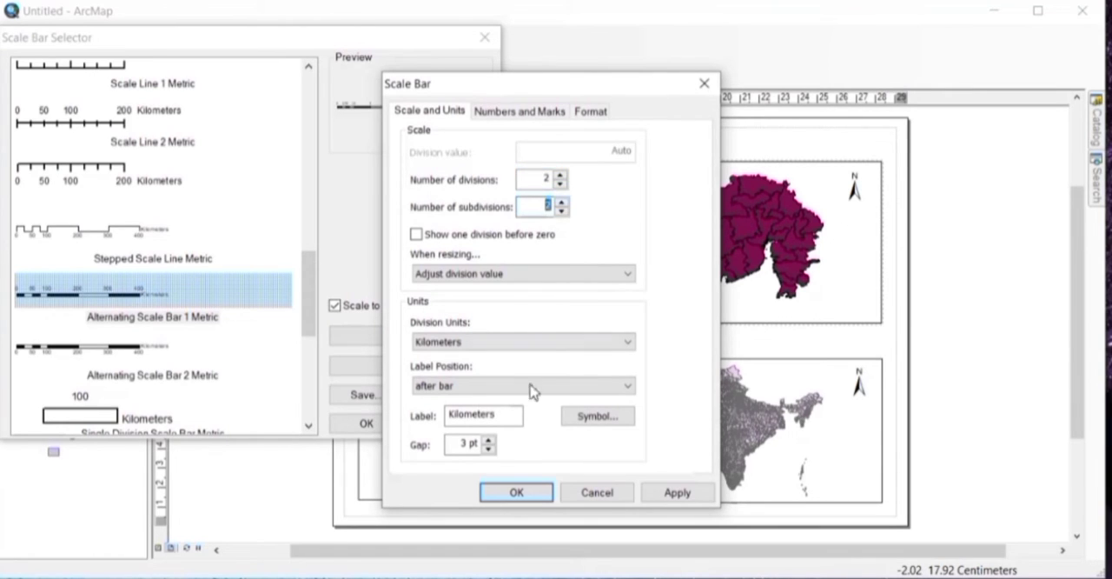
Step: Set the scale bar's label gap to 2 pt, apply it, and insert the scale bar on the layout
left_click(488, 448)
left_click(675, 492)
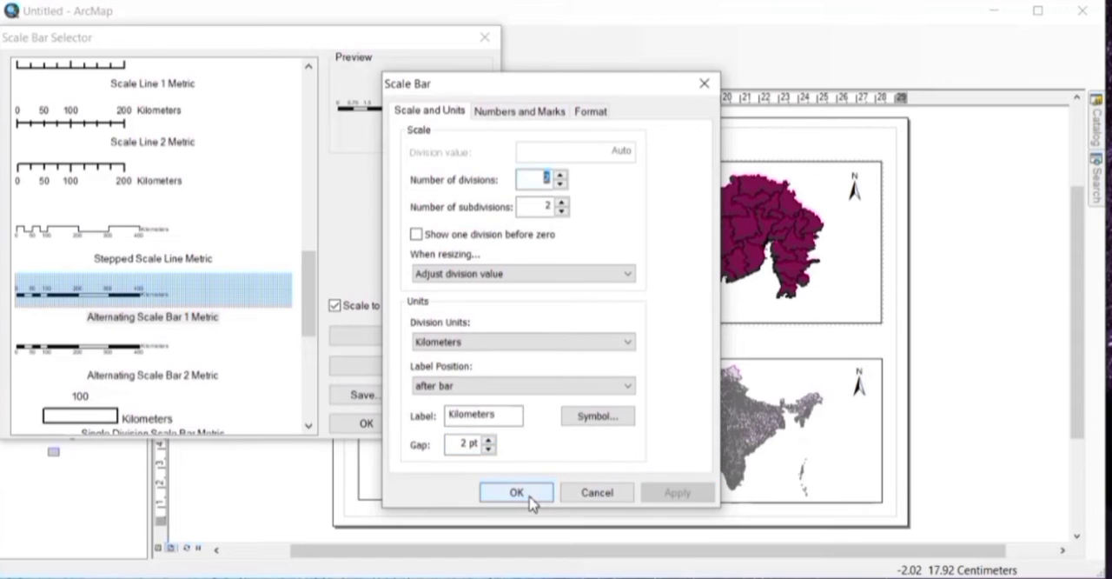
left_click(530, 495)
left_click(383, 425)
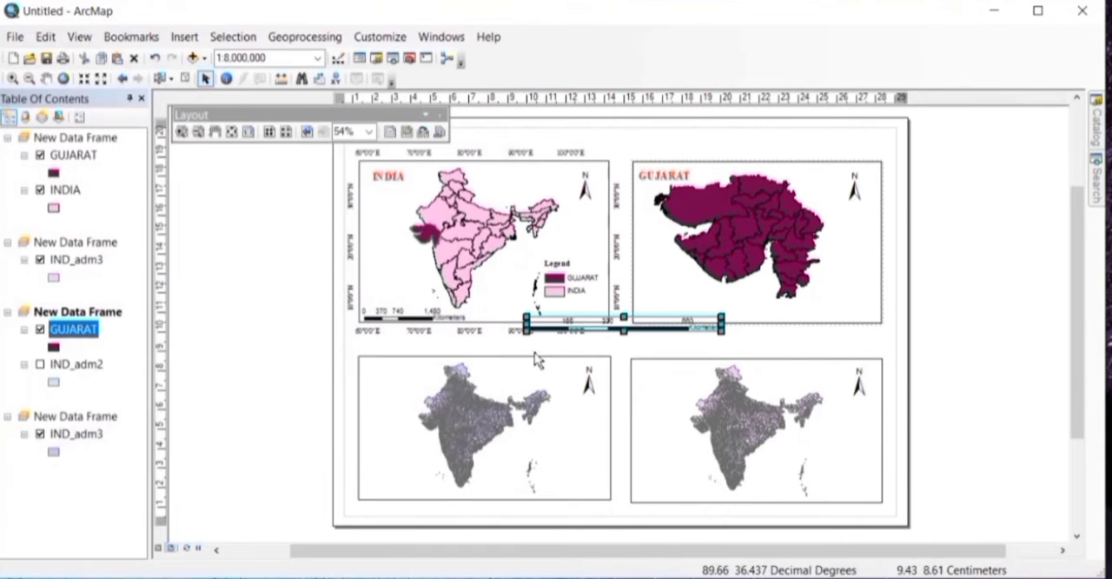
Step: Move the new scale bar into the lower-left corner of the Gujarat data frame and shorten it to fit
right_click(682, 335)
left_click(692, 333)
left_click(686, 328)
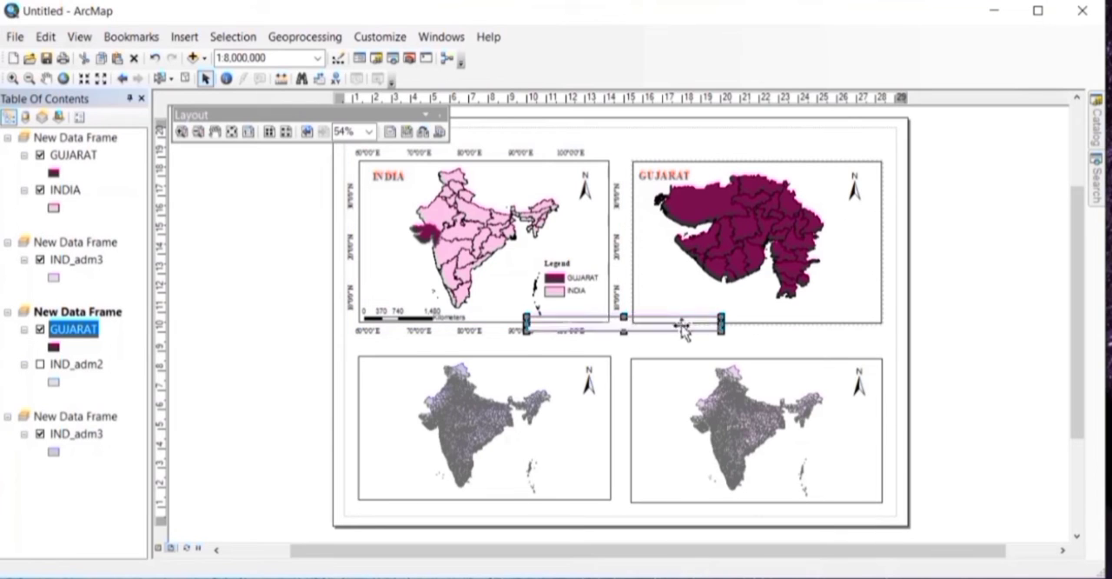
left_click_drag(683, 328, 776, 311)
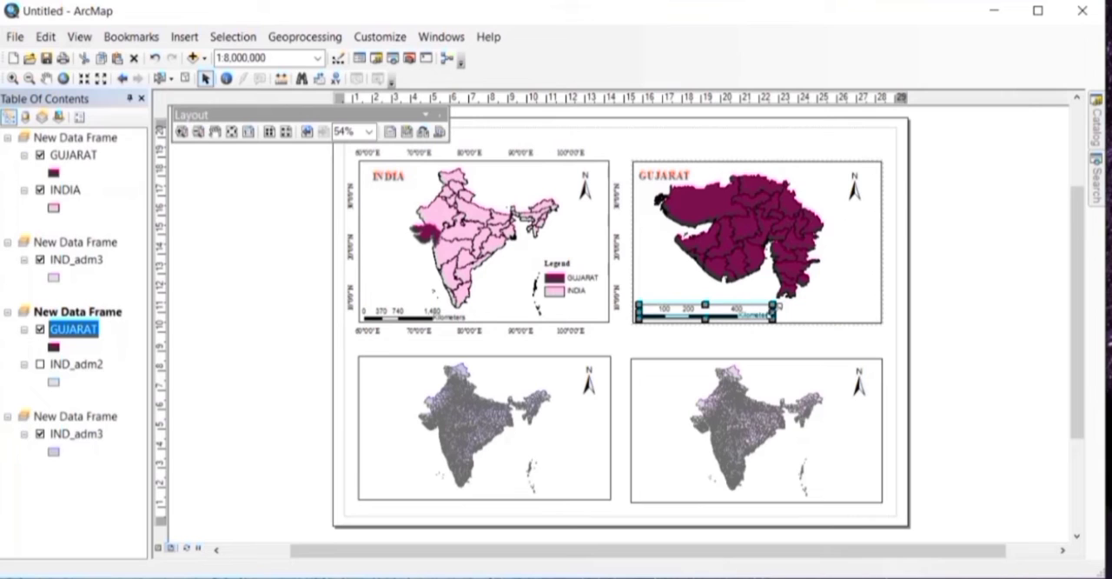
left_click(719, 345)
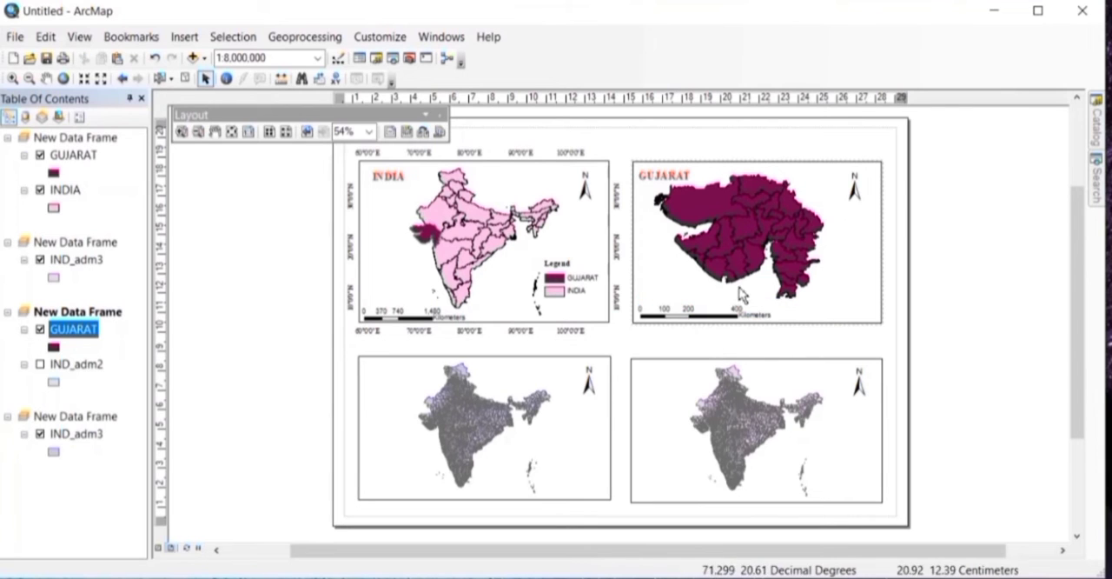
Step: Start a legend for the Gujarat data frame with its title in Times New Roman, size 12, fully justified
left_click(186, 37)
left_click(213, 160)
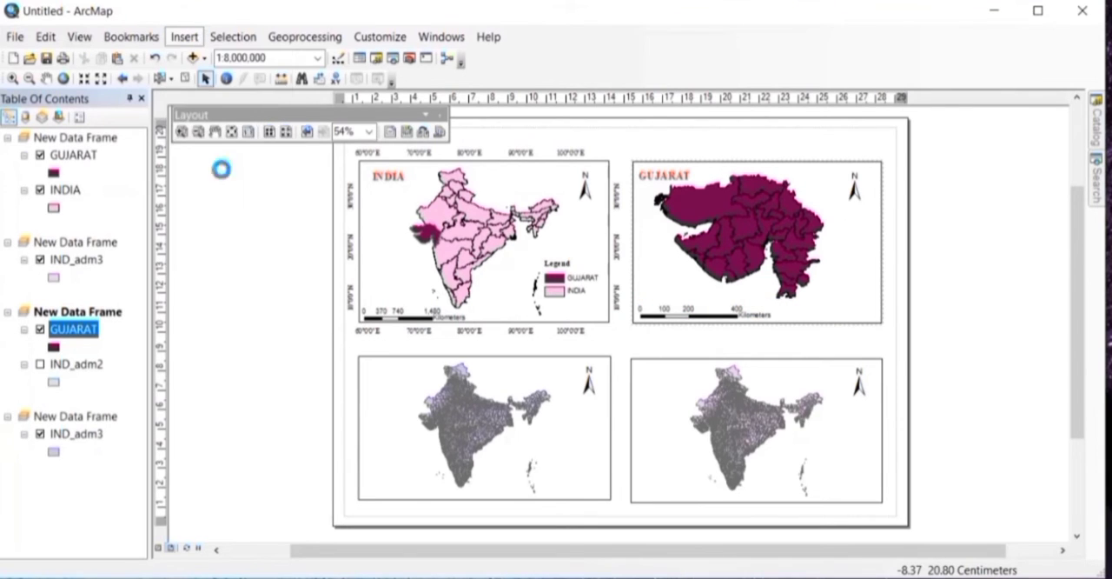
left_click(698, 473)
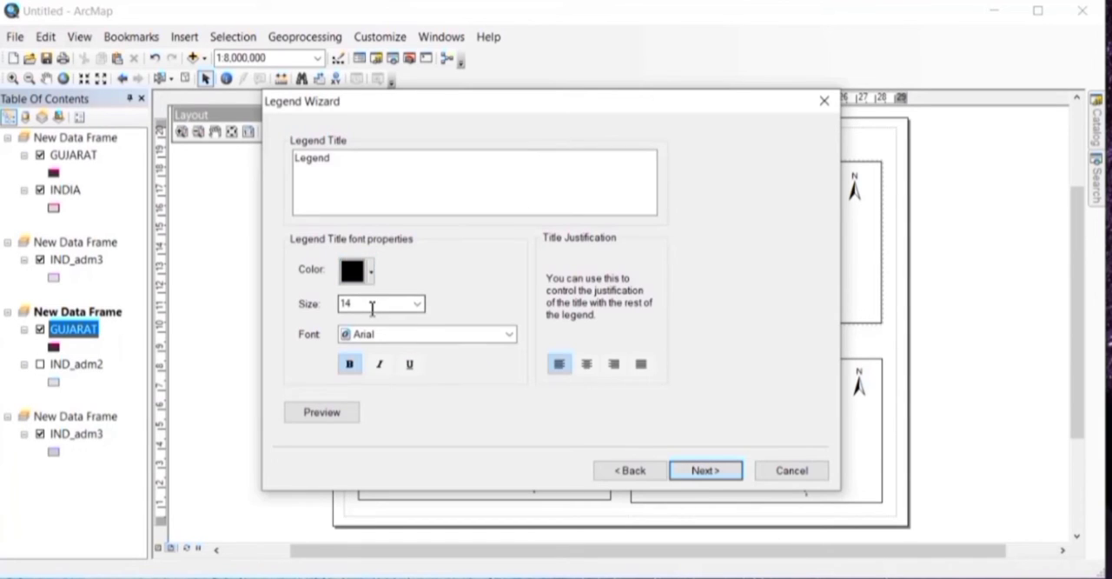
left_click(418, 304)
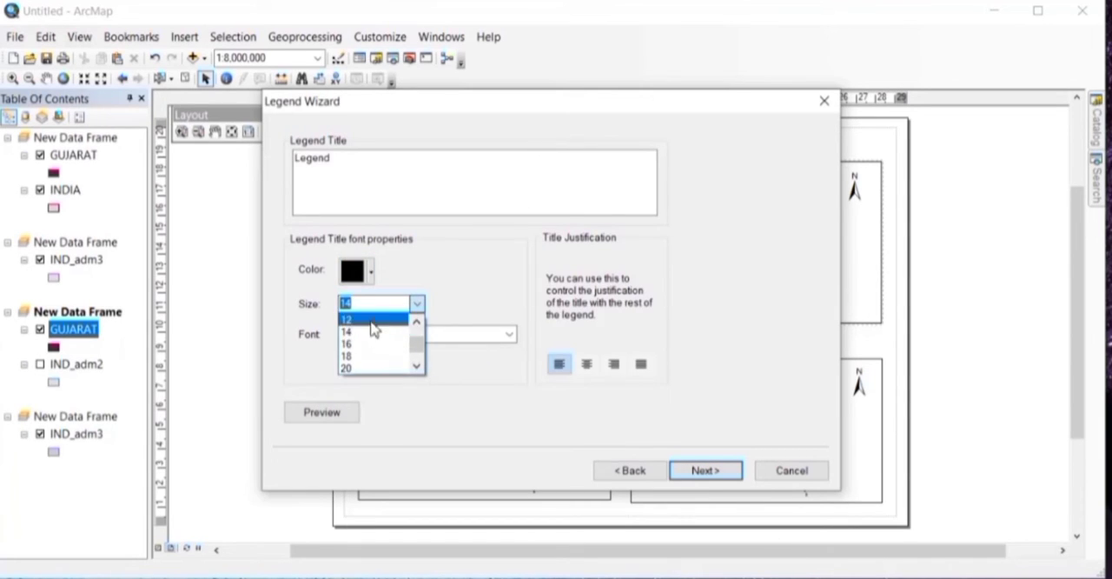
left_click(373, 318)
left_click(375, 339)
type("ti")
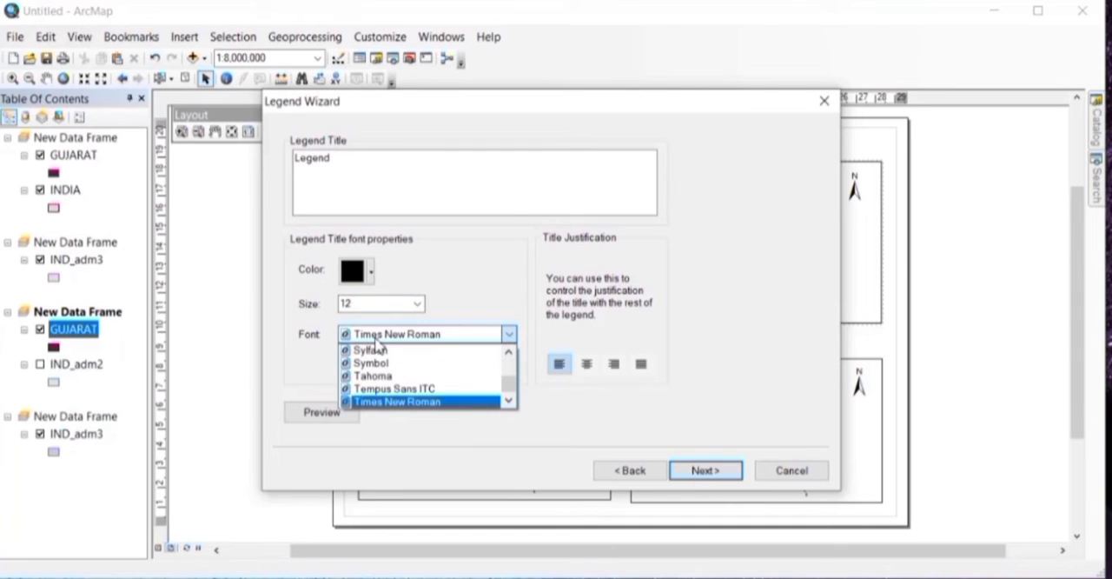
left_click(405, 401)
left_click(643, 366)
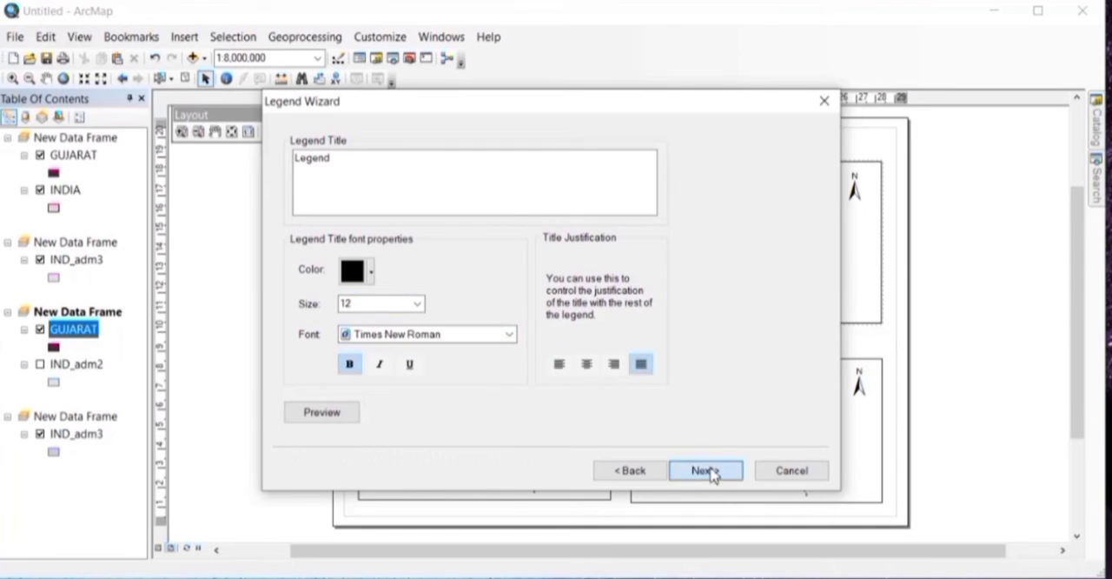
Step: Finish the legend with default frame and spacing, and place it in the lower-right corner of the Gujarat data frame
left_click(709, 471)
left_click(706, 472)
left_click(708, 473)
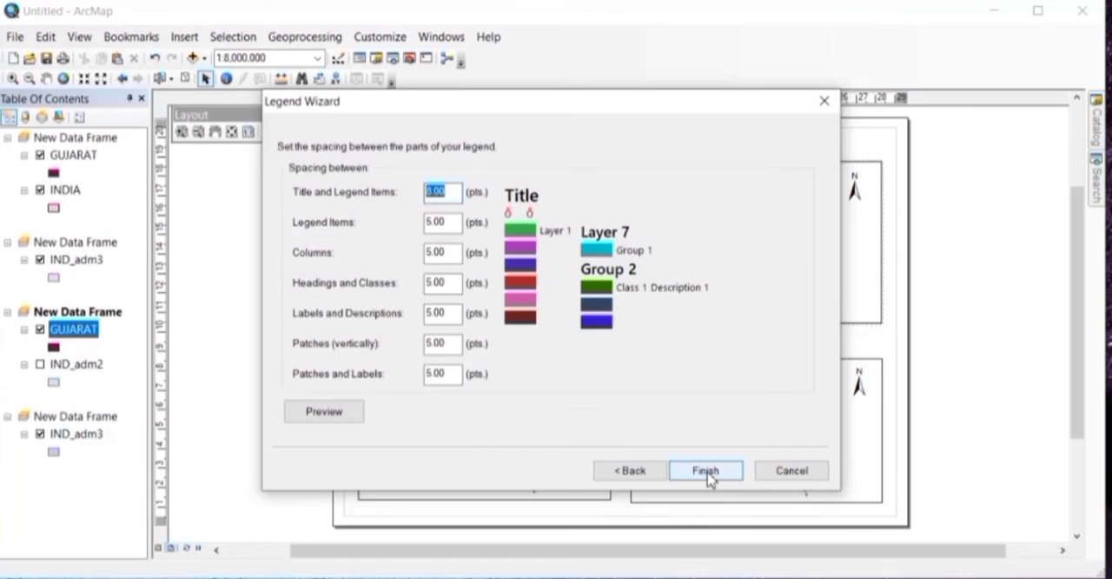
left_click(706, 472)
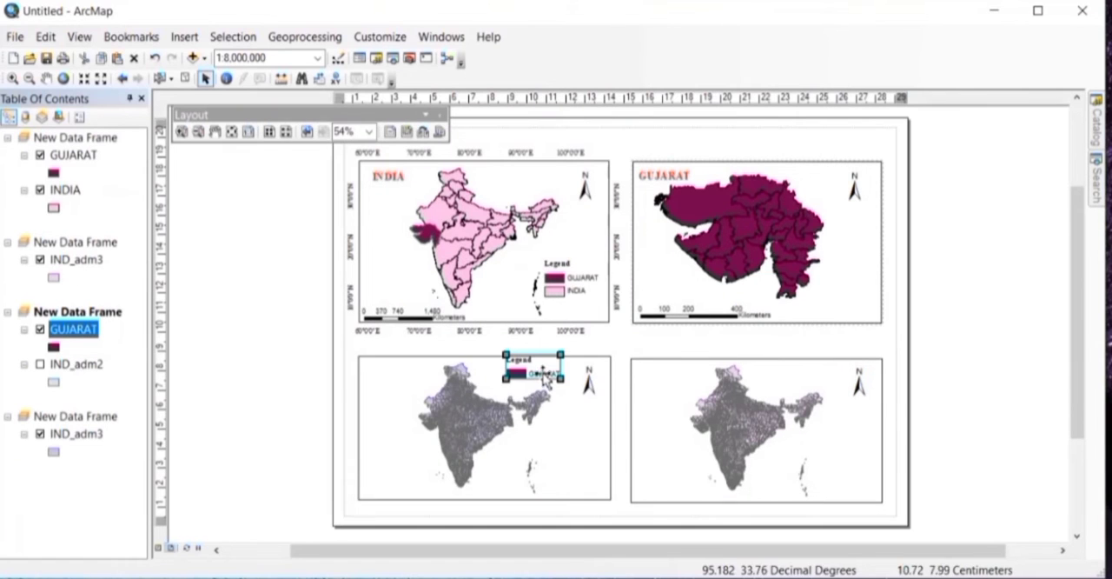
left_click_drag(545, 376, 860, 290)
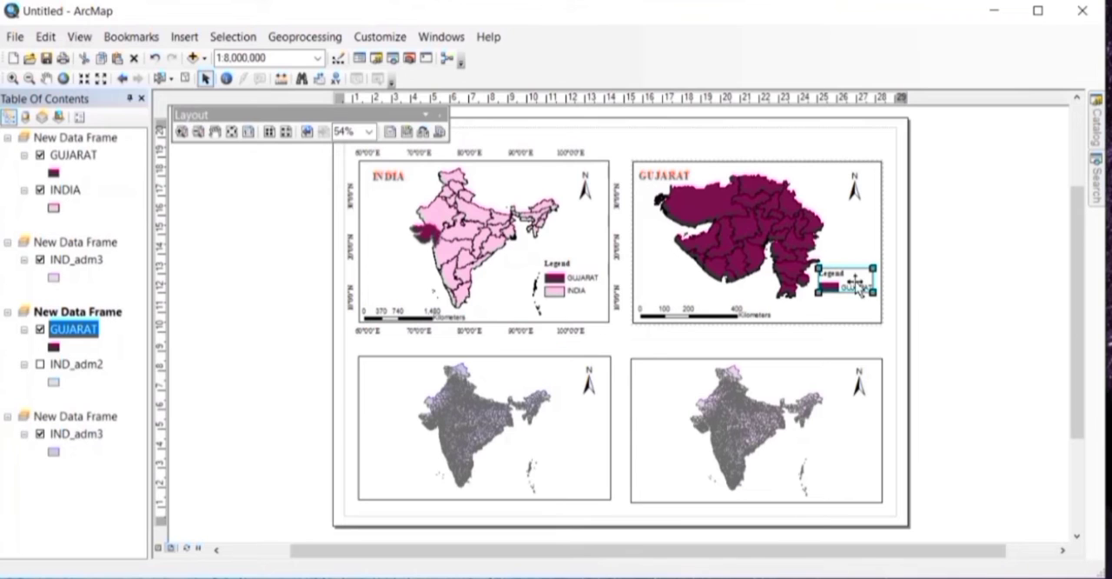
Step: Start a new graticule grid for the Gujarat data frame and set its appearance to Labels only
left_click(801, 184)
right_click(801, 184)
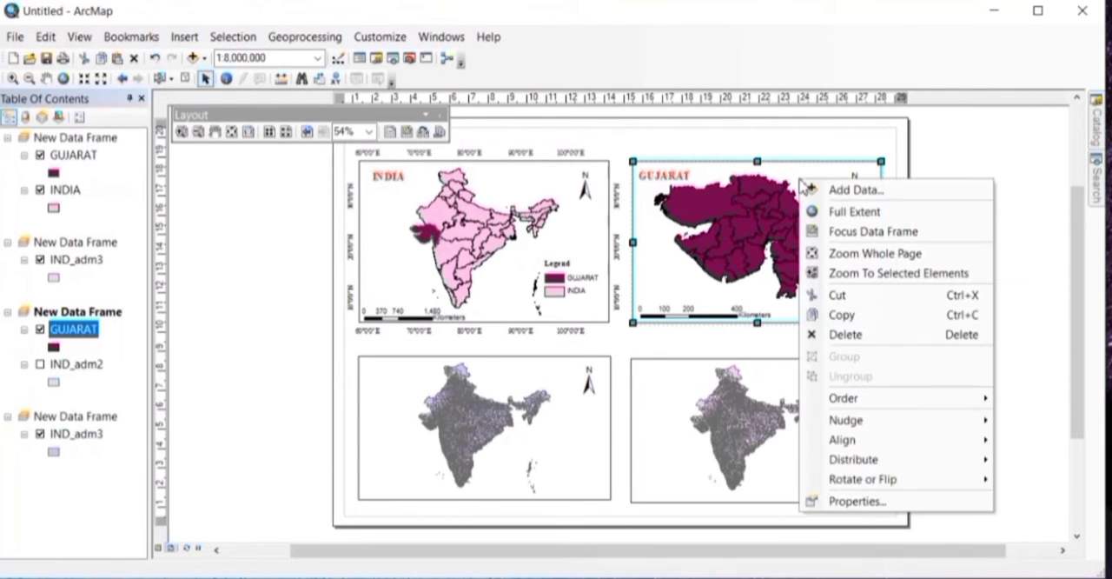
left_click(868, 504)
left_click(704, 123)
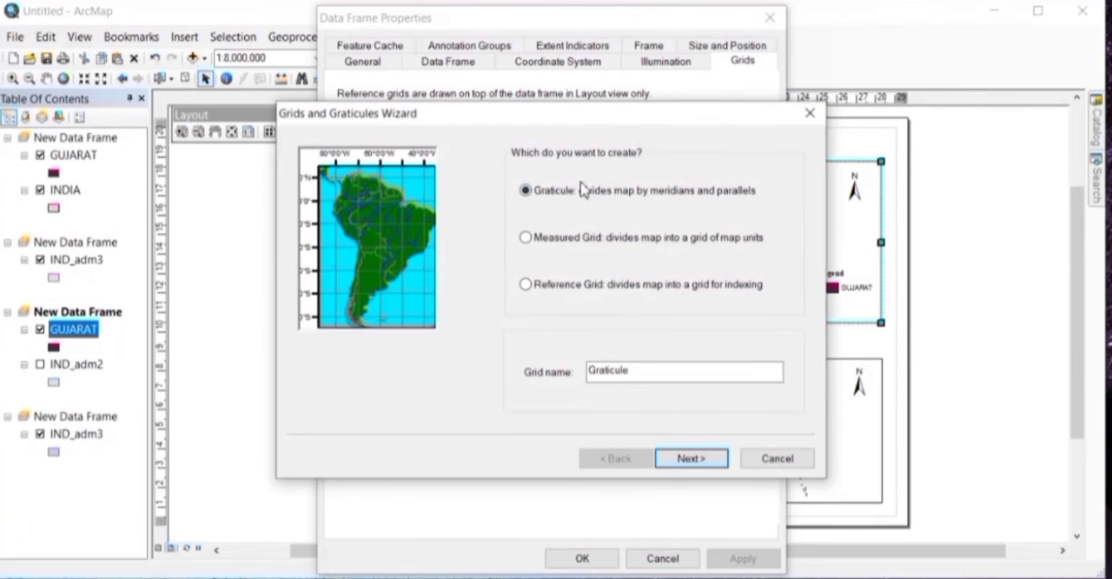
left_click(685, 463)
left_click(553, 179)
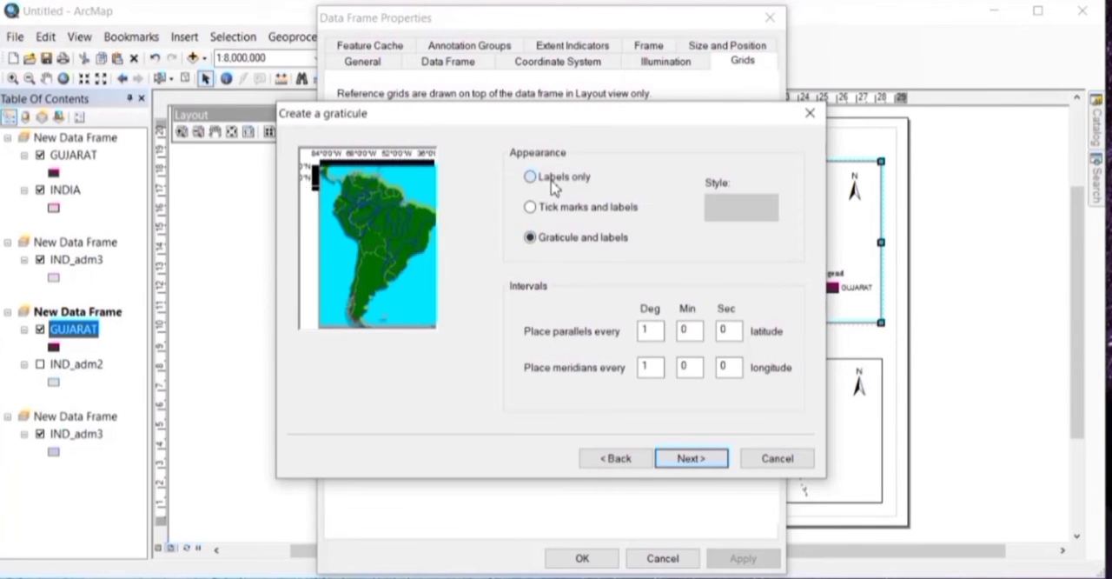
Step: Reduce the line width of the graticule's major division ticks and turn off the minor division ticks
left_click(690, 458)
left_click(699, 198)
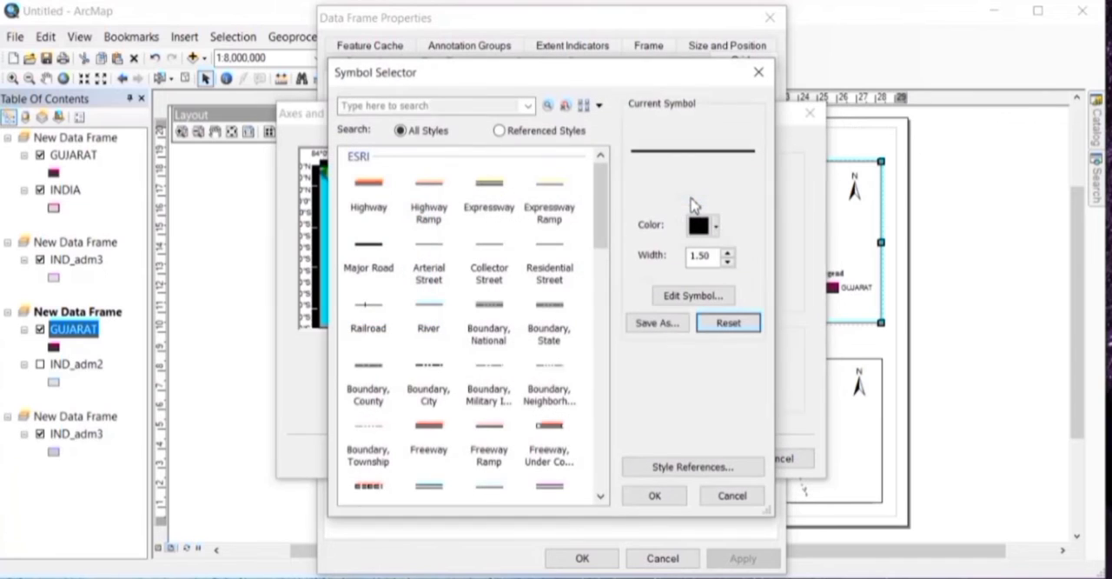
left_click(727, 262)
left_click(654, 495)
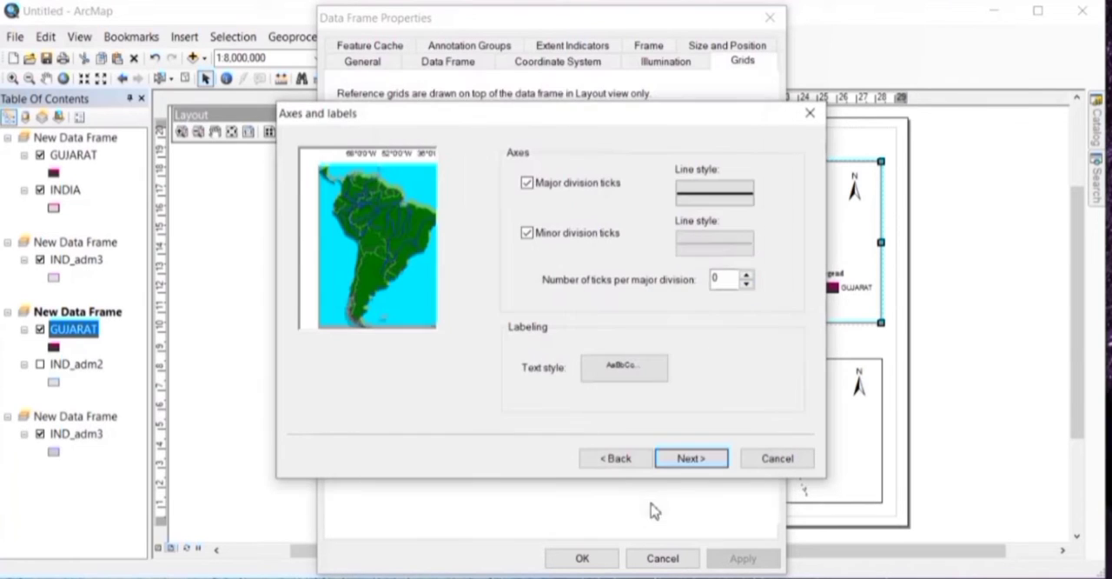
left_click(526, 233)
left_click(690, 458)
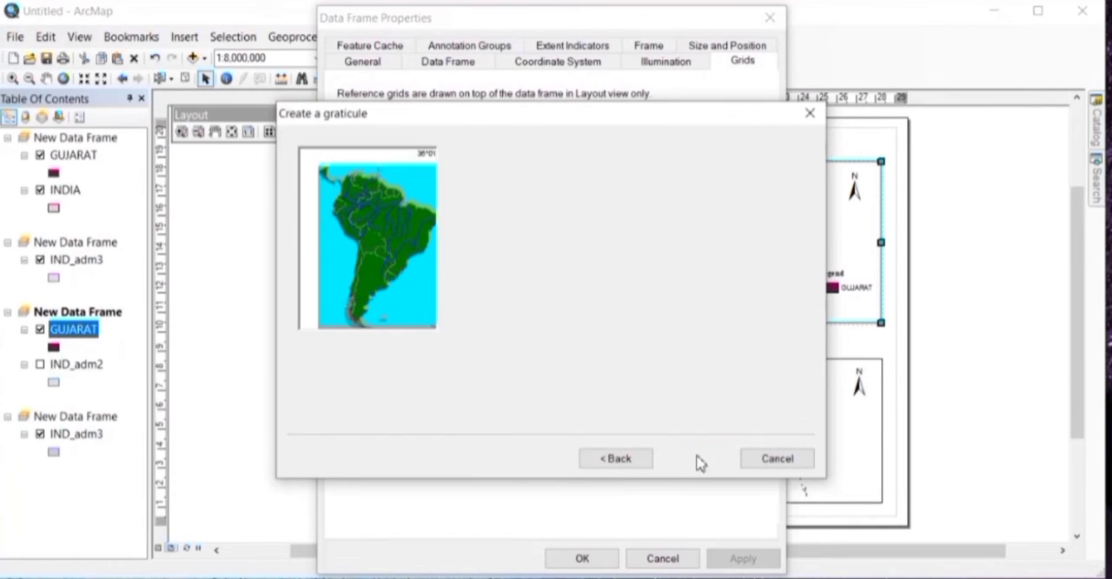
Step: Set the graticule border's line width to 0 and finish creating the graticule
left_click(578, 199)
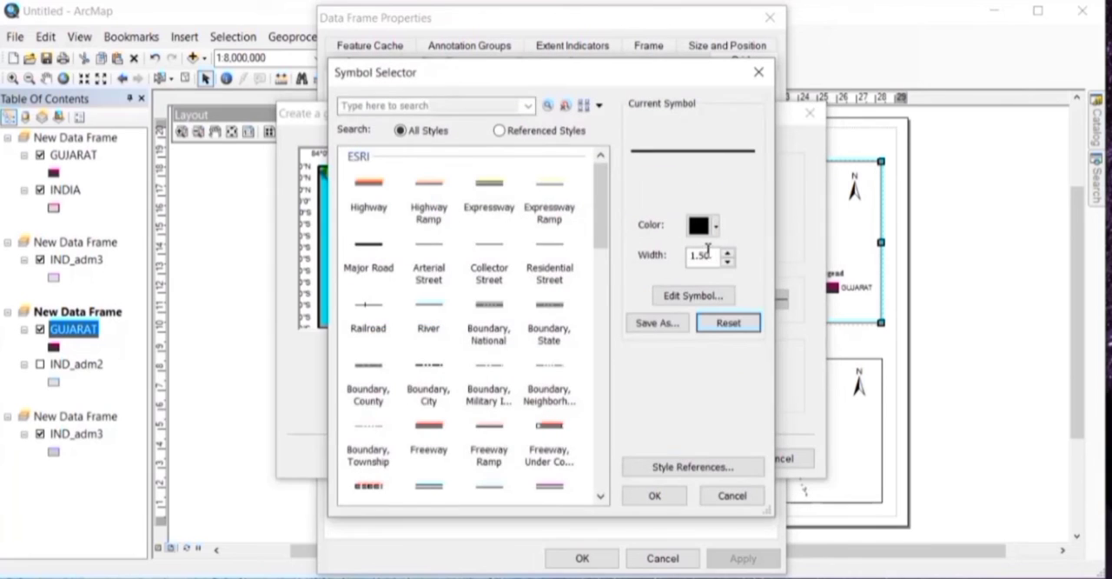
left_click(728, 264)
left_click(730, 261)
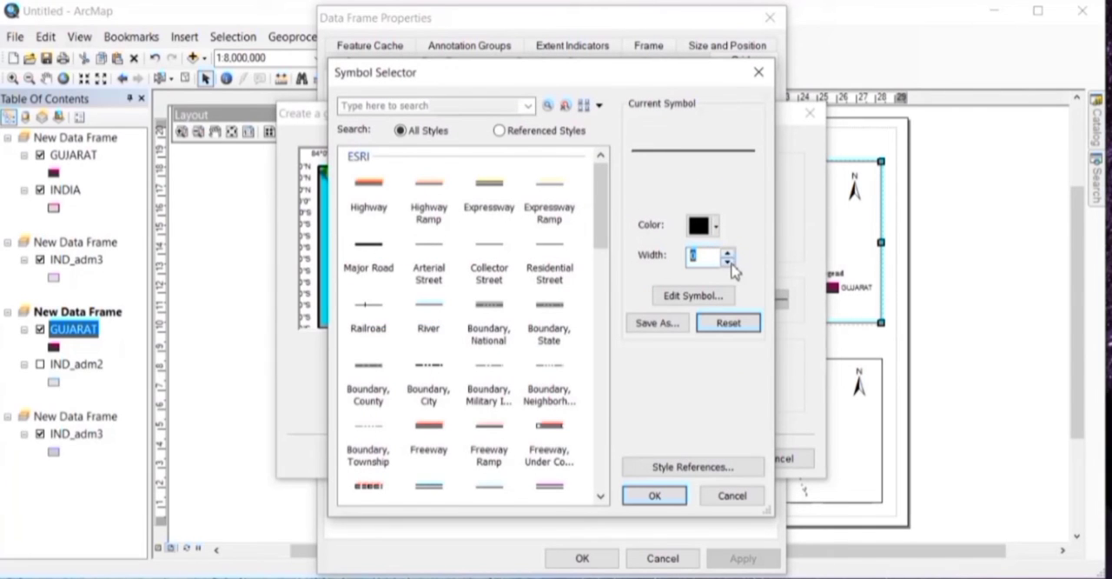
left_click(654, 495)
left_click(691, 460)
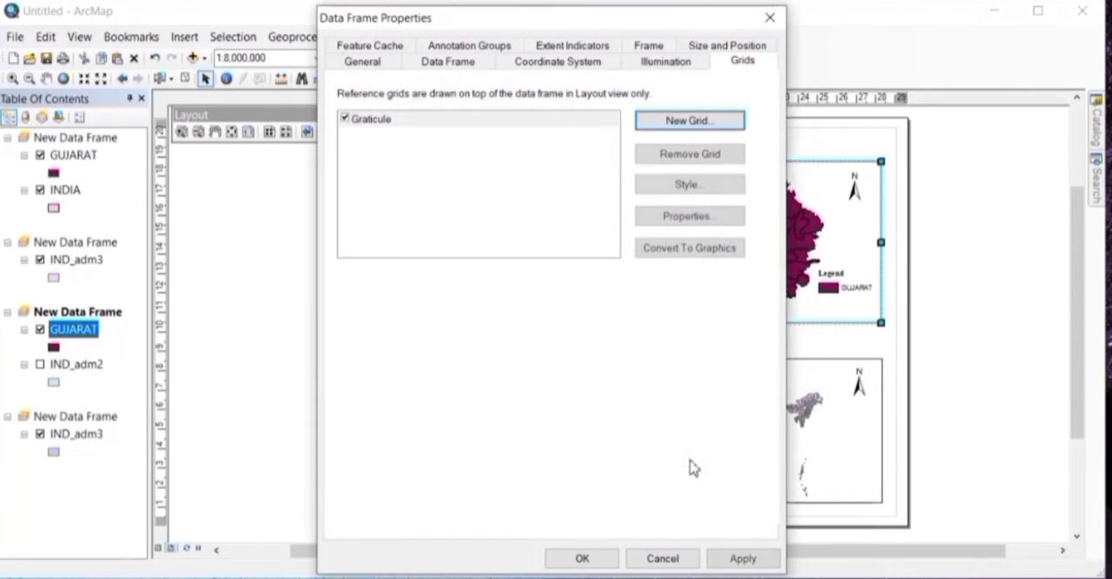
Step: Format the graticule labels in Times New Roman, size 10, with vertical left and right labels, and apply the grid to the data frame
left_click(694, 216)
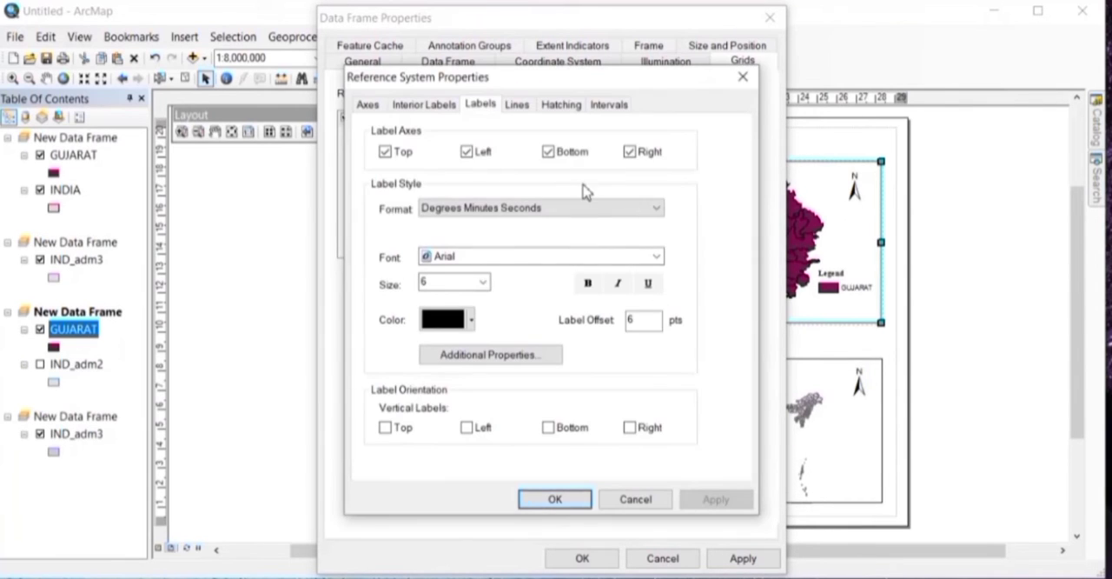
left_click(477, 258)
type("ti")
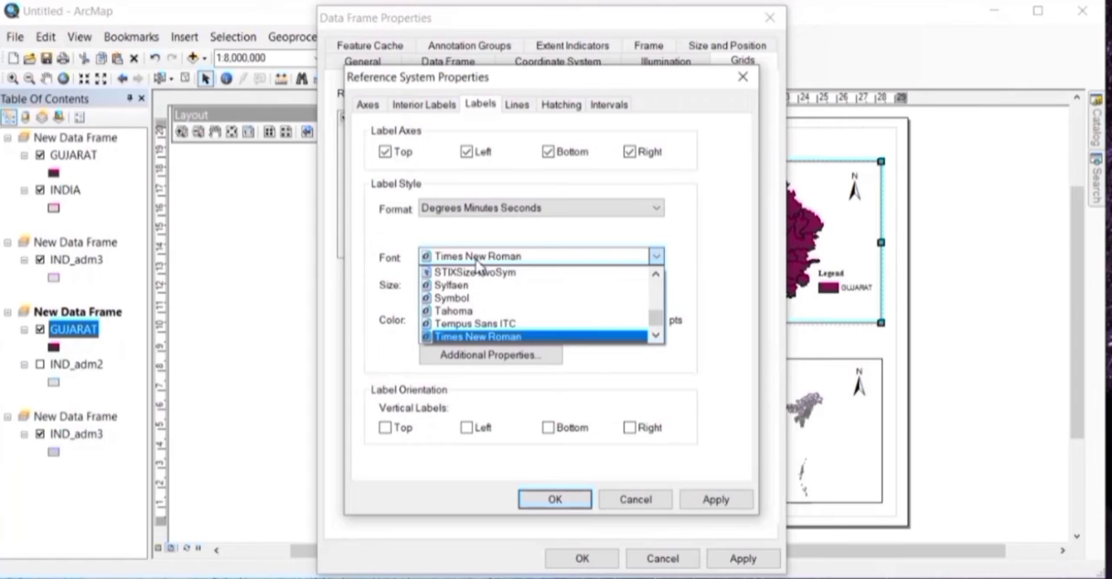
left_click(487, 337)
left_click(450, 284)
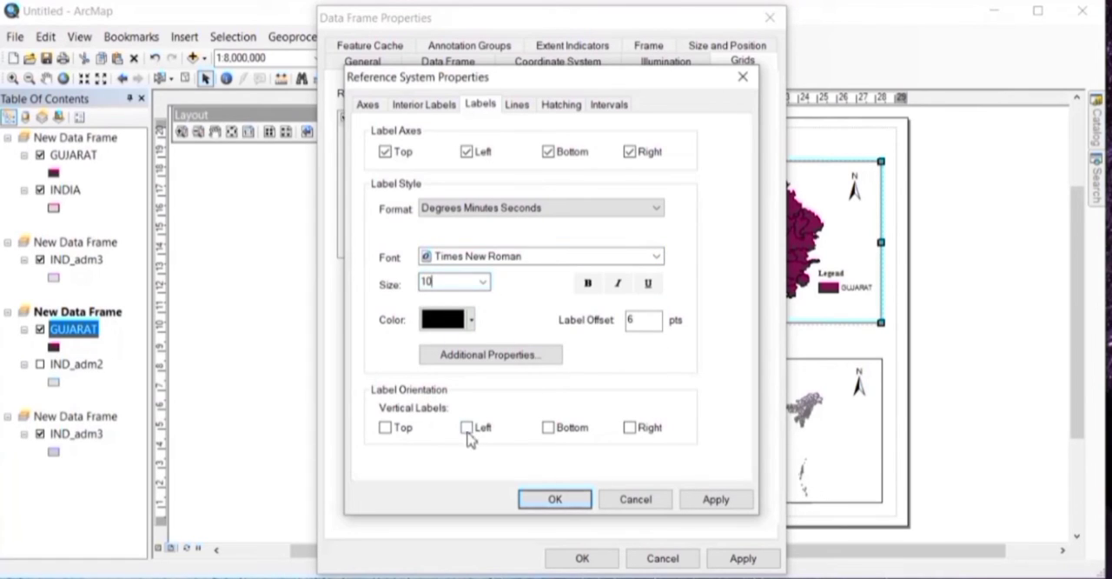
left_click(721, 507)
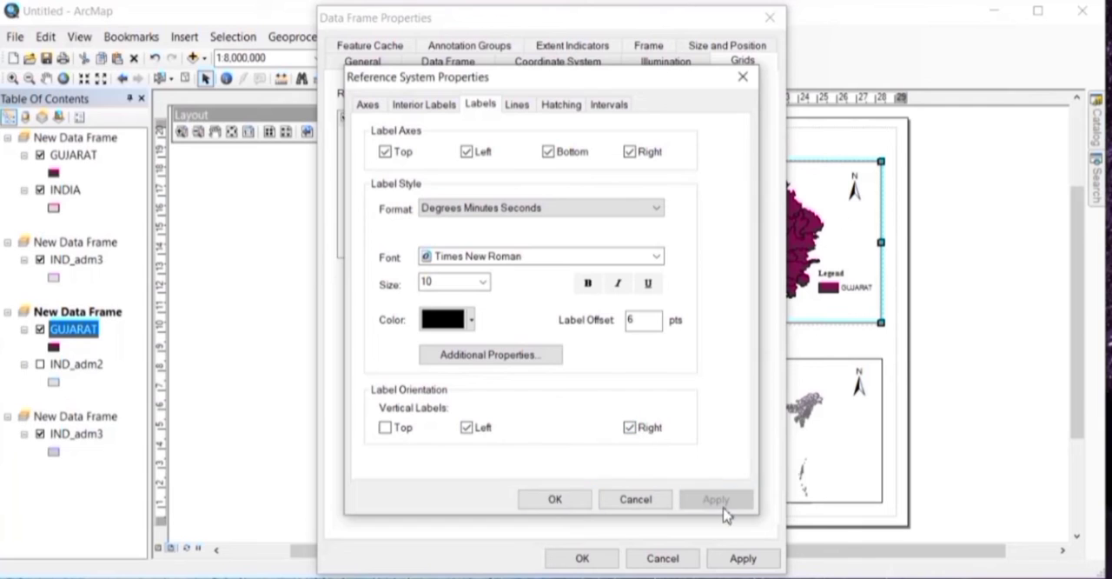
left_click(560, 500)
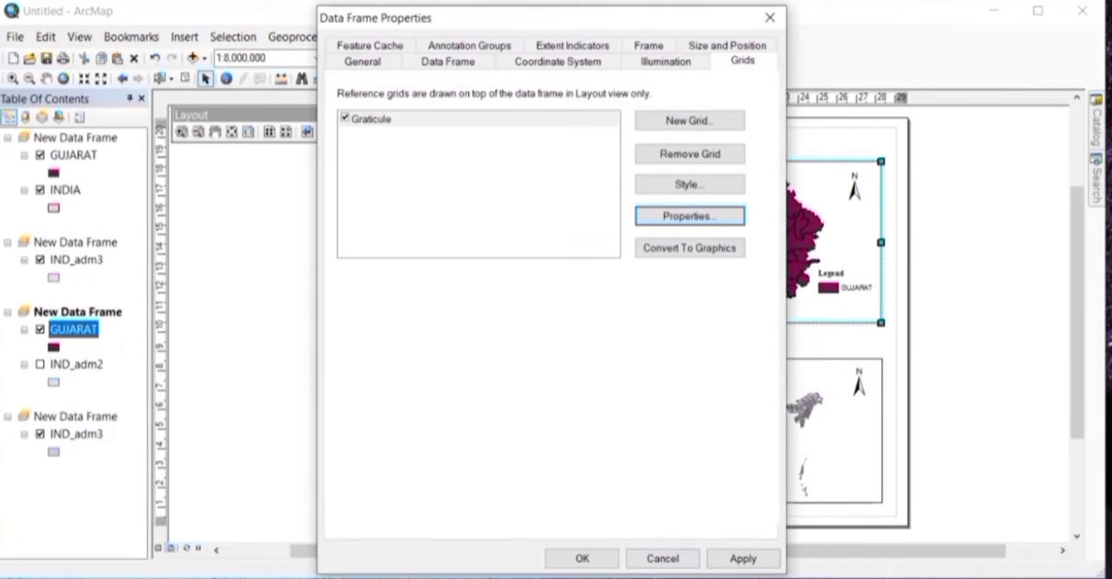
left_click(743, 558)
left_click(581, 558)
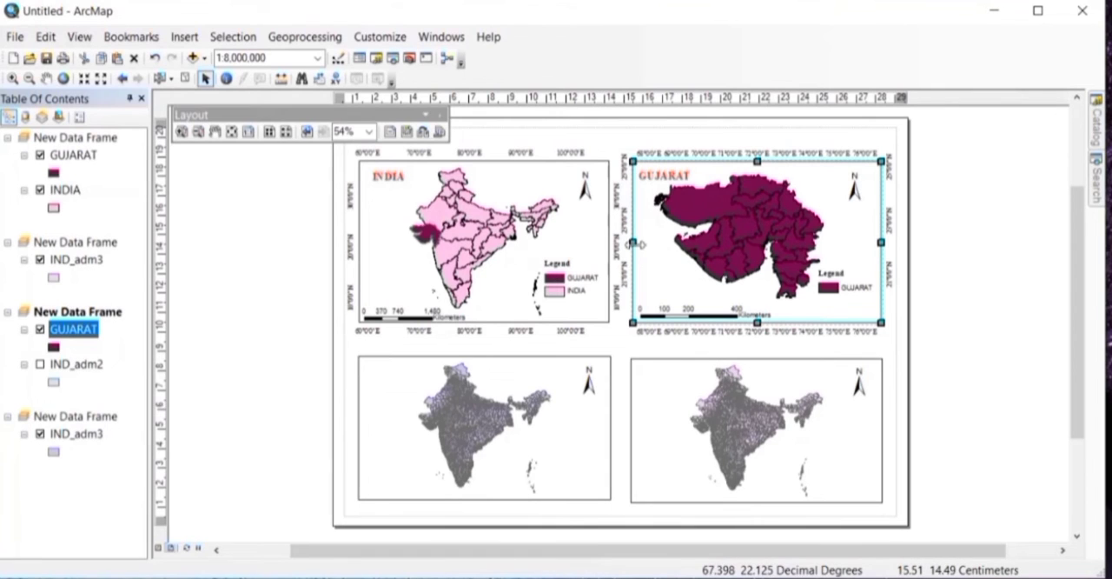
Step: Narrow the Gujarat data frame from its left edge and shift its title and scale bar rightward to fit inside
left_click_drag(637, 244, 643, 245)
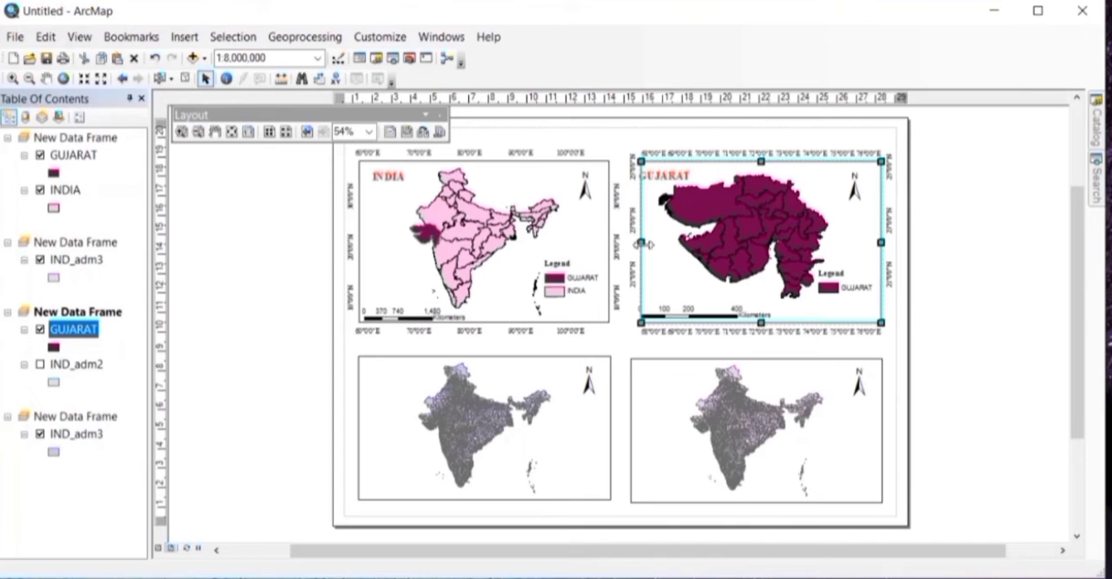
left_click(662, 176)
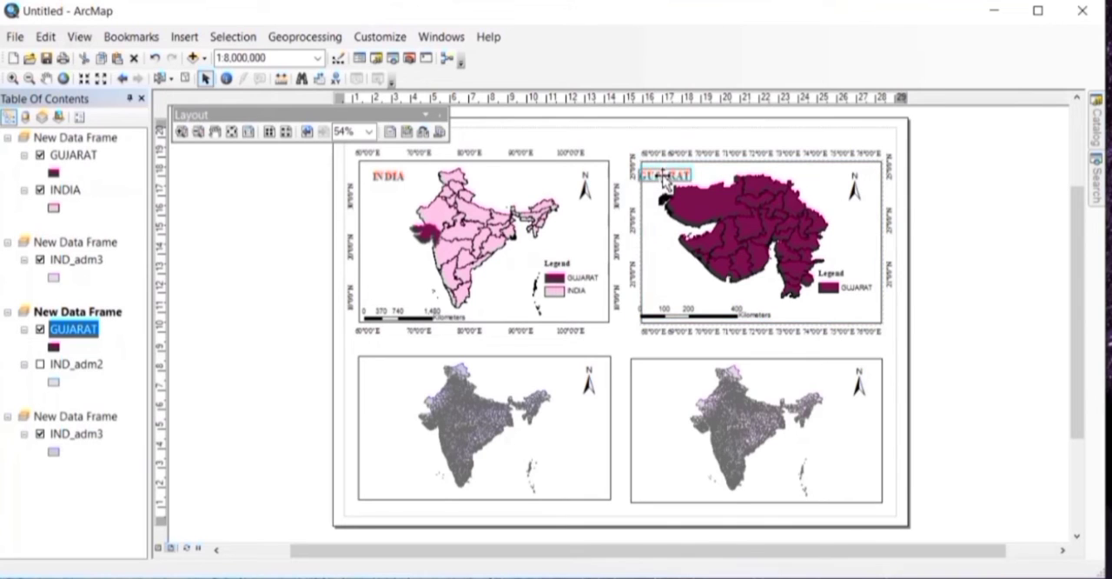
right_click(676, 176)
left_click(669, 177)
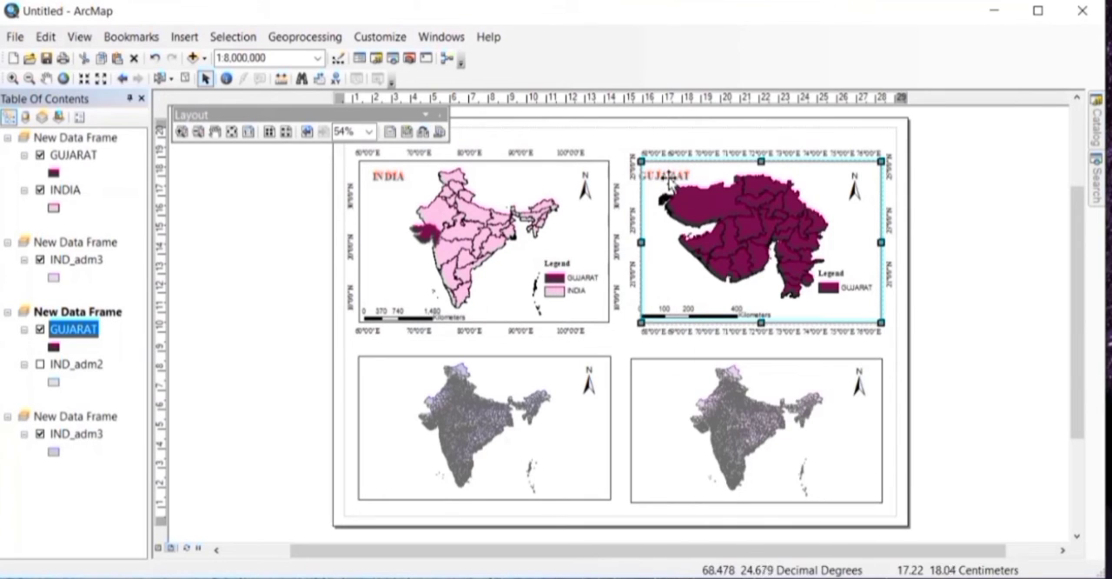
left_click(669, 177)
left_click_drag(669, 179, 682, 177)
left_click(681, 314)
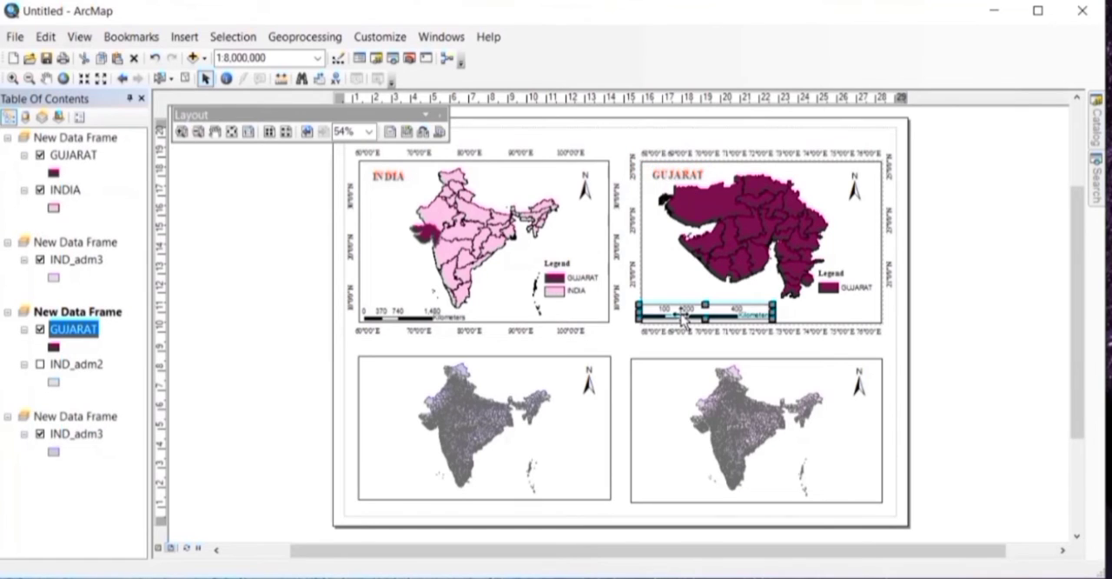
left_click_drag(681, 314, 692, 320)
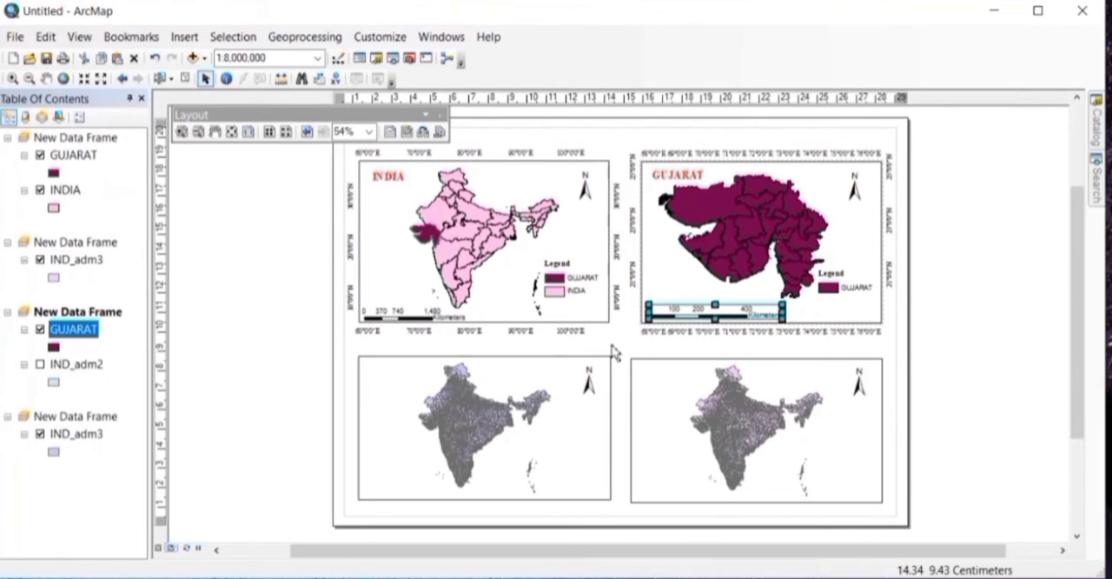
Step: Group the Gujarat data frame with its title, north arrow, legend and scale bar
left_click(665, 282)
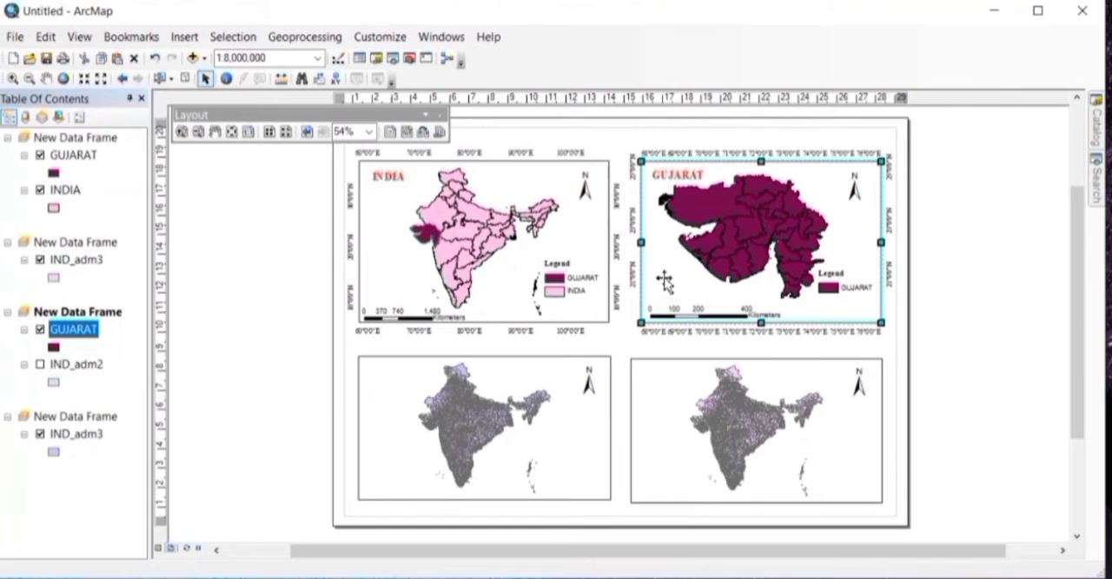
left_click(854, 189, "shift")
left_click(693, 177, "shift")
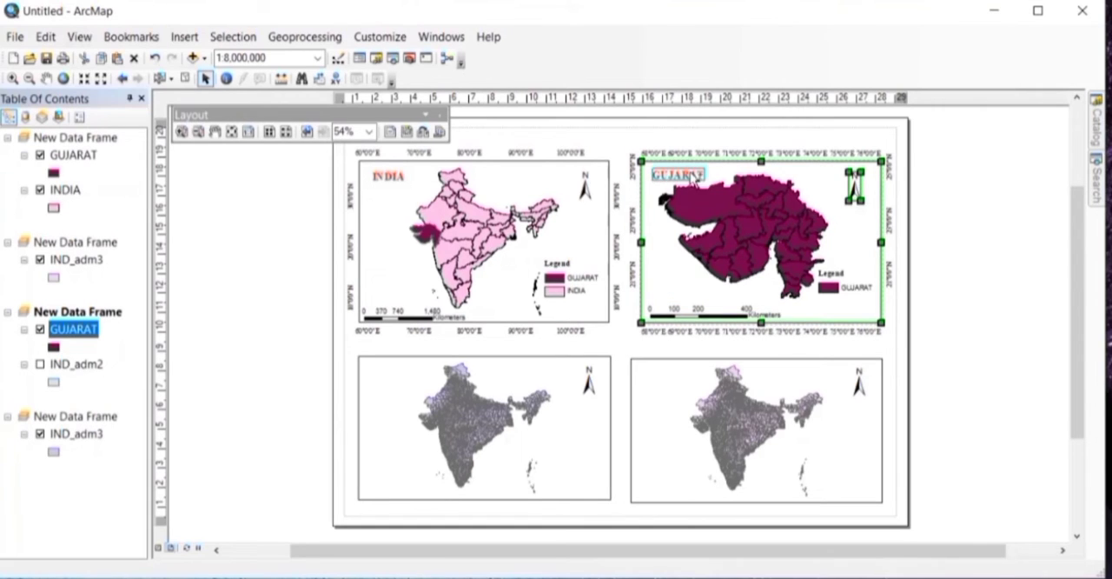
left_click(844, 277, "shift")
left_click(759, 318, "shift")
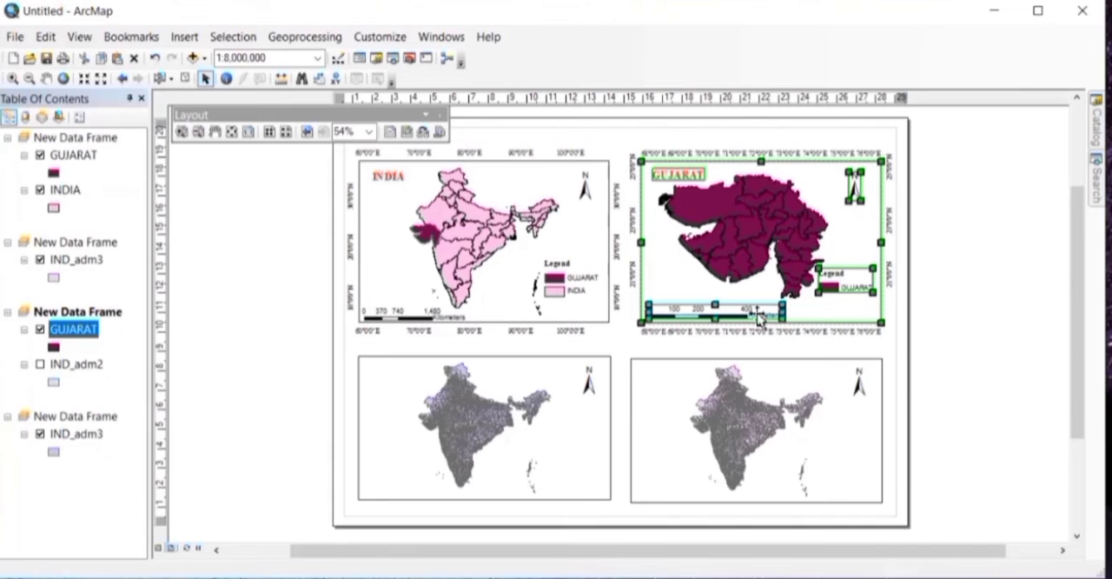
right_click(759, 319)
left_click(821, 446)
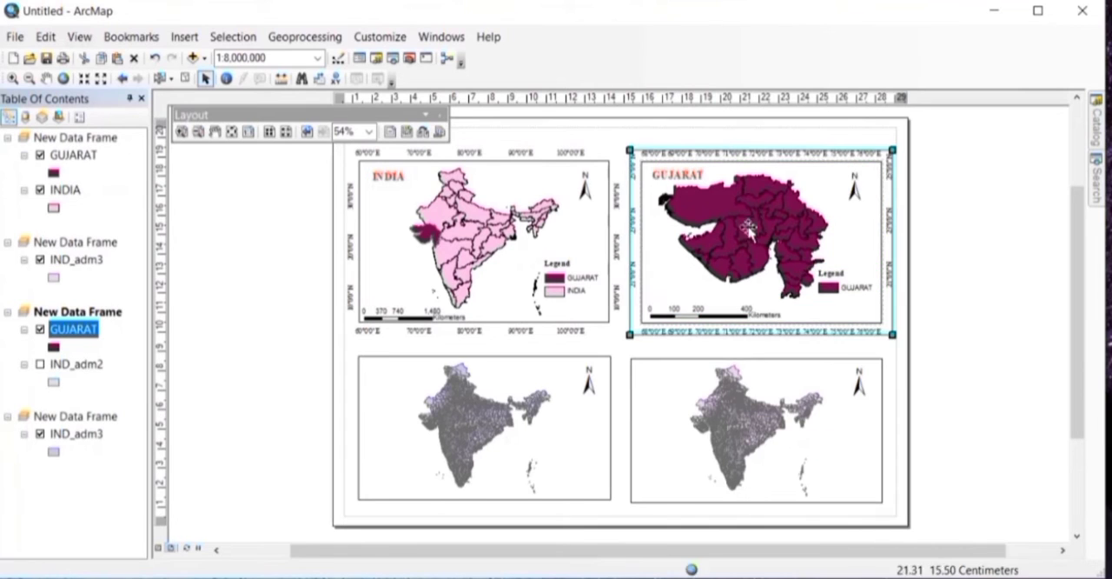
Step: Activate the lower-right data frame, open the attribute table of its IND_adm3 layer and widen it to show NAME_2
left_click(748, 469)
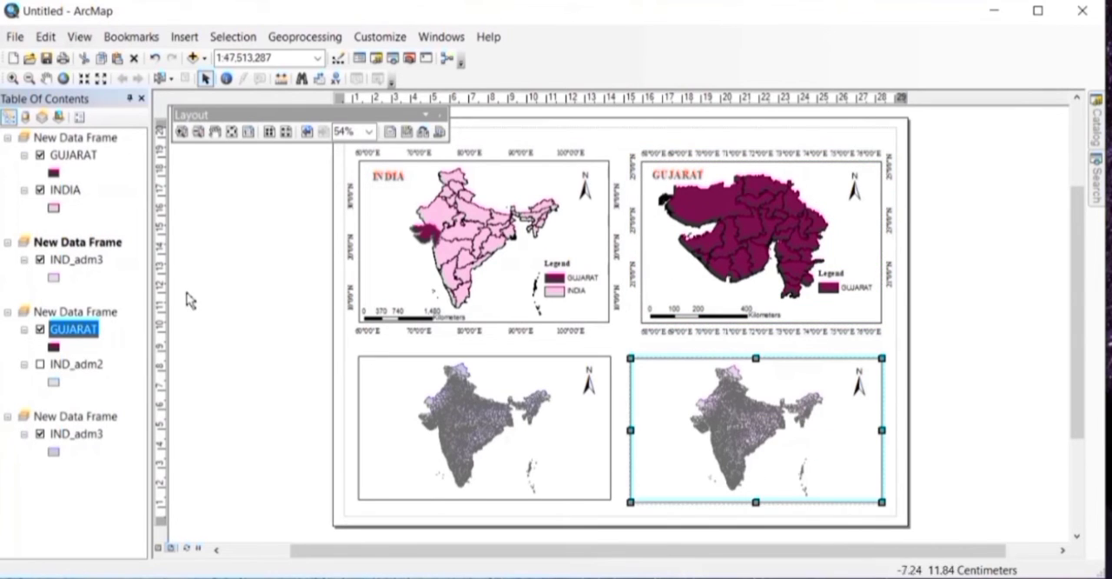
left_click(82, 257)
right_click(83, 262)
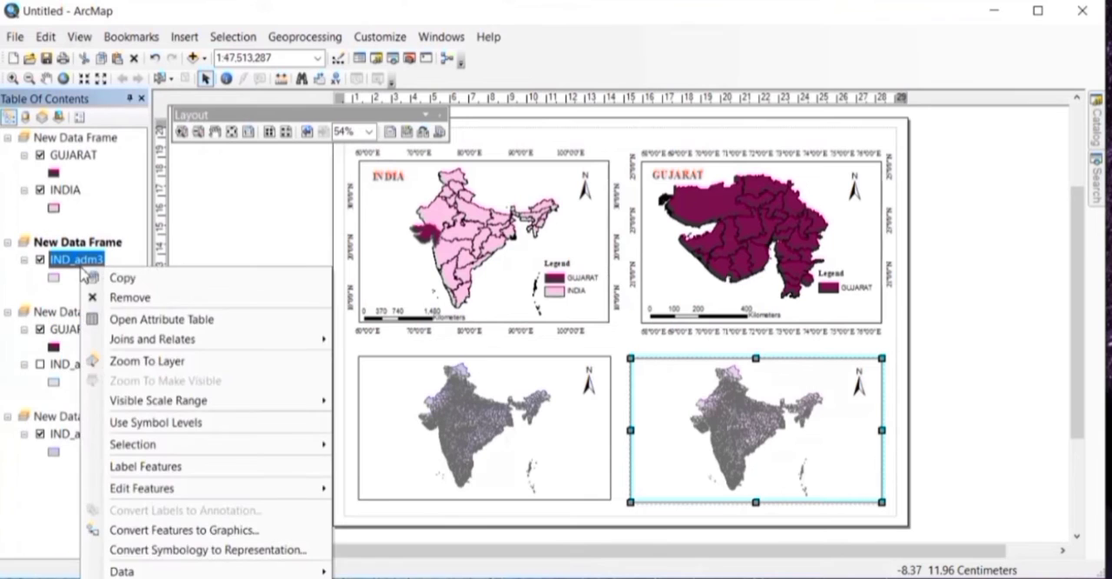
left_click(177, 322)
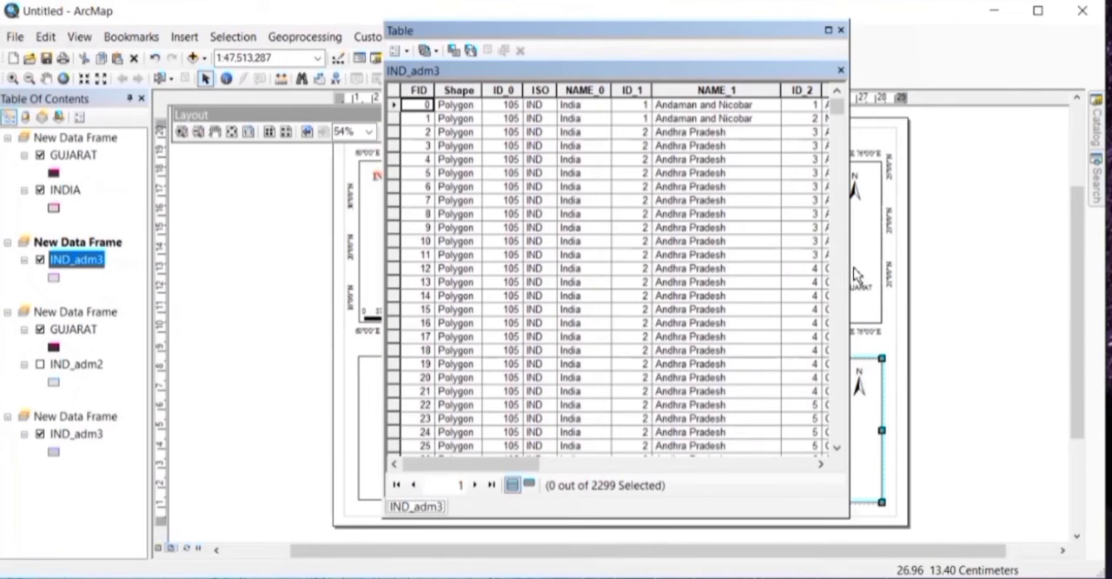
right_click(954, 263)
left_click(841, 277)
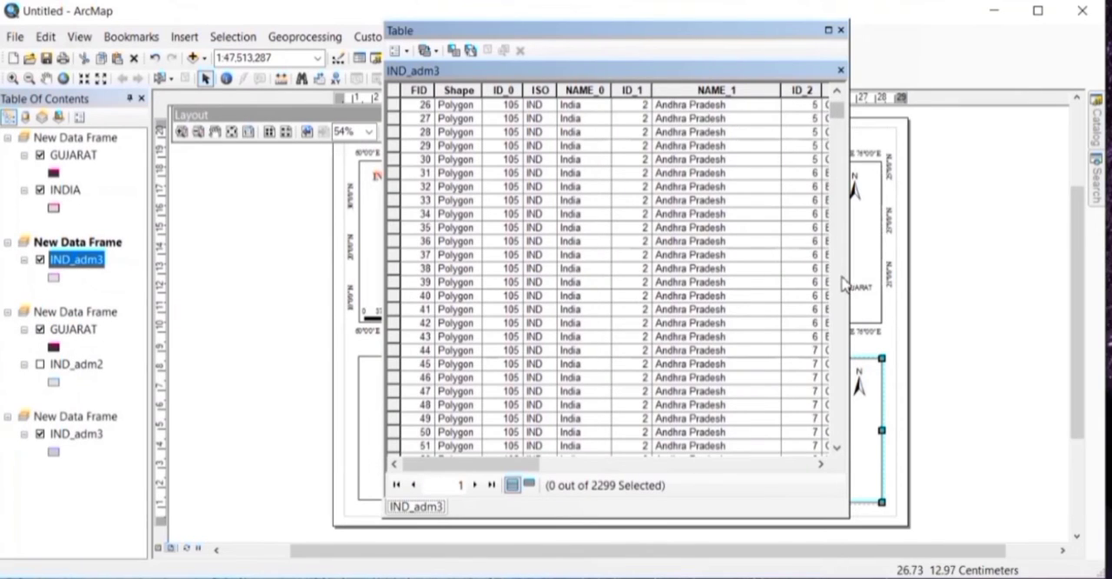
left_click_drag(848, 307, 949, 300)
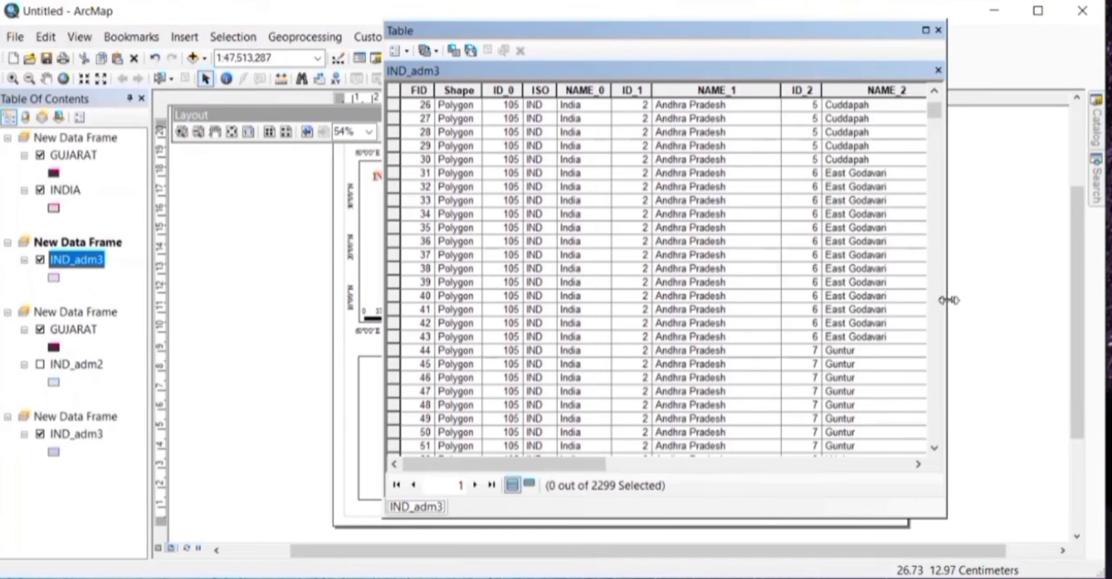
Step: Look through the IND_adm3 table's state and district names to find the Surat records in Gujarat
scroll(745, 257, "down", 20)
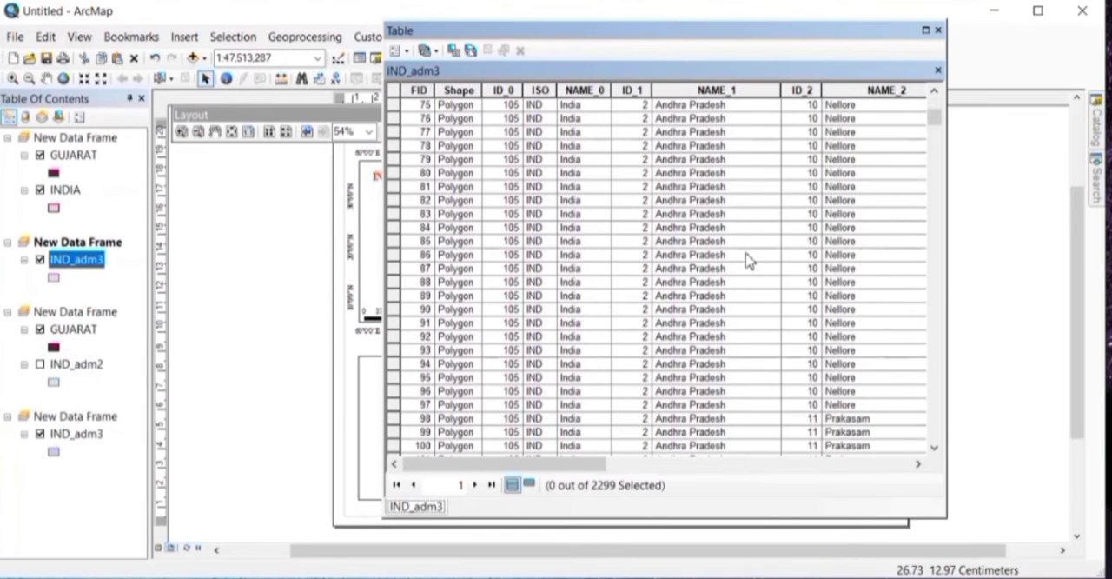
scroll(749, 260, "down", 8)
scroll(749, 260, "up", 20)
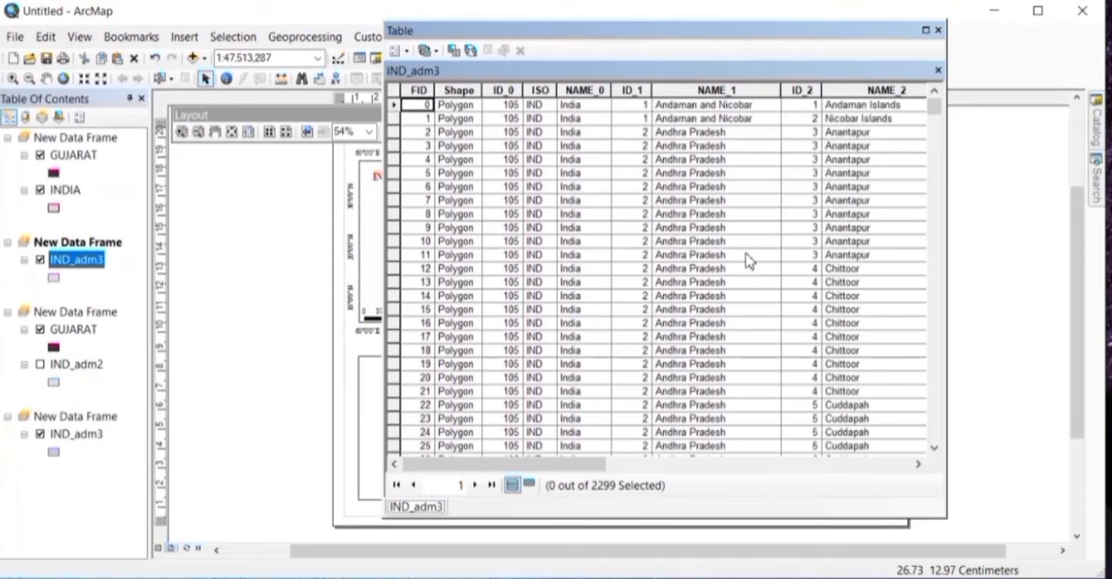
scroll(749, 260, "down", 7)
scroll(749, 260, "down", 20)
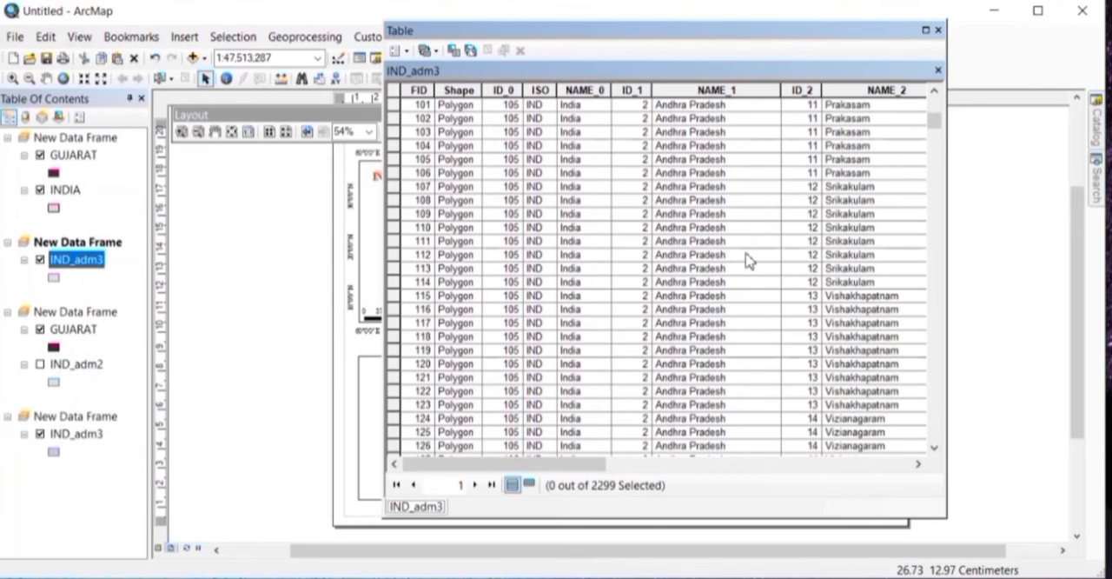
scroll(749, 259, "down", 20)
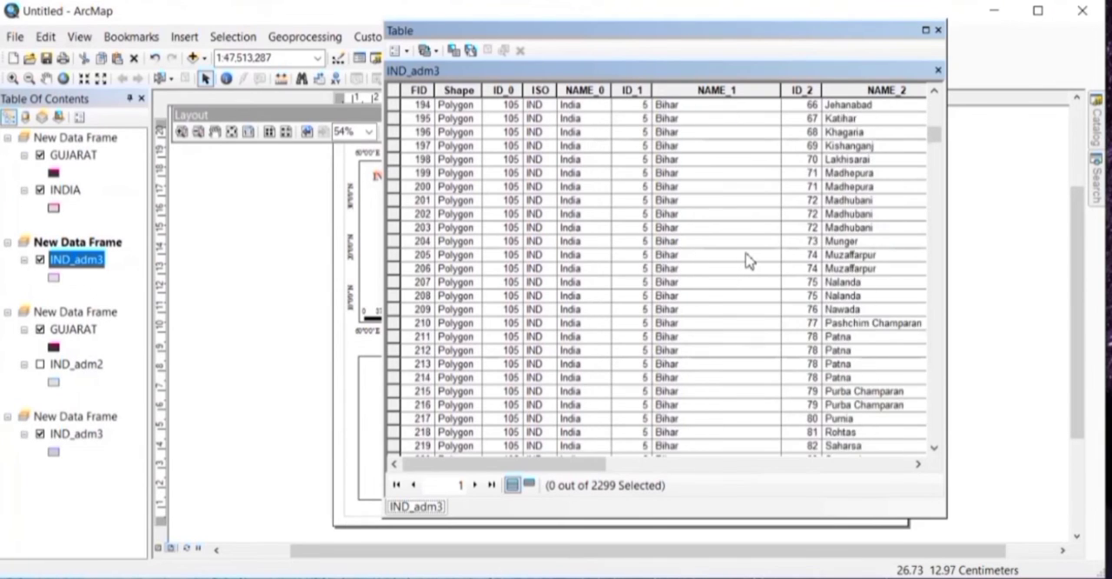
scroll(748, 260, "down", 20)
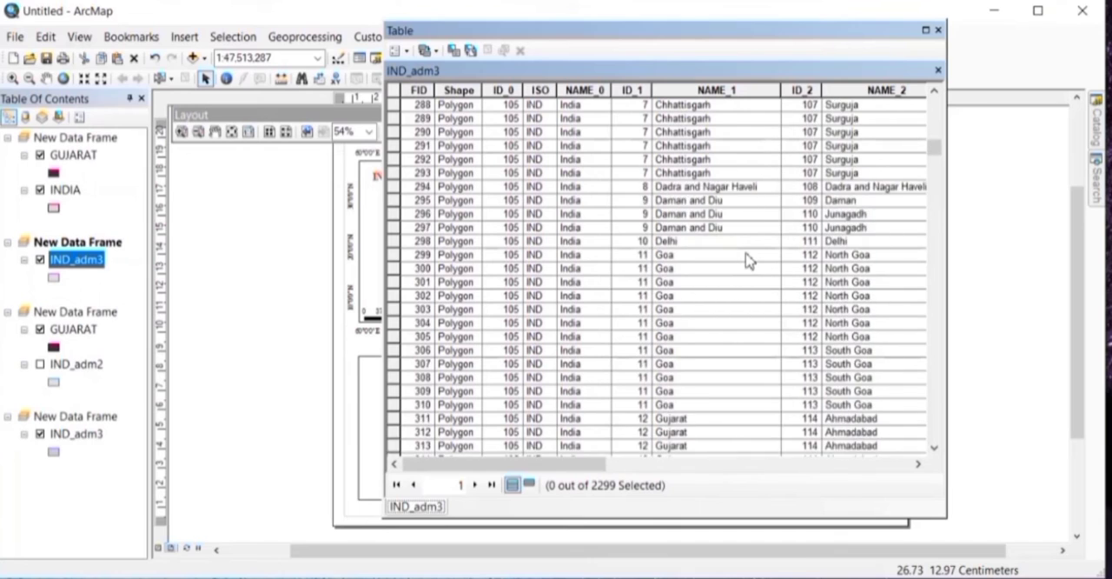
scroll(889, 216, "down", 1)
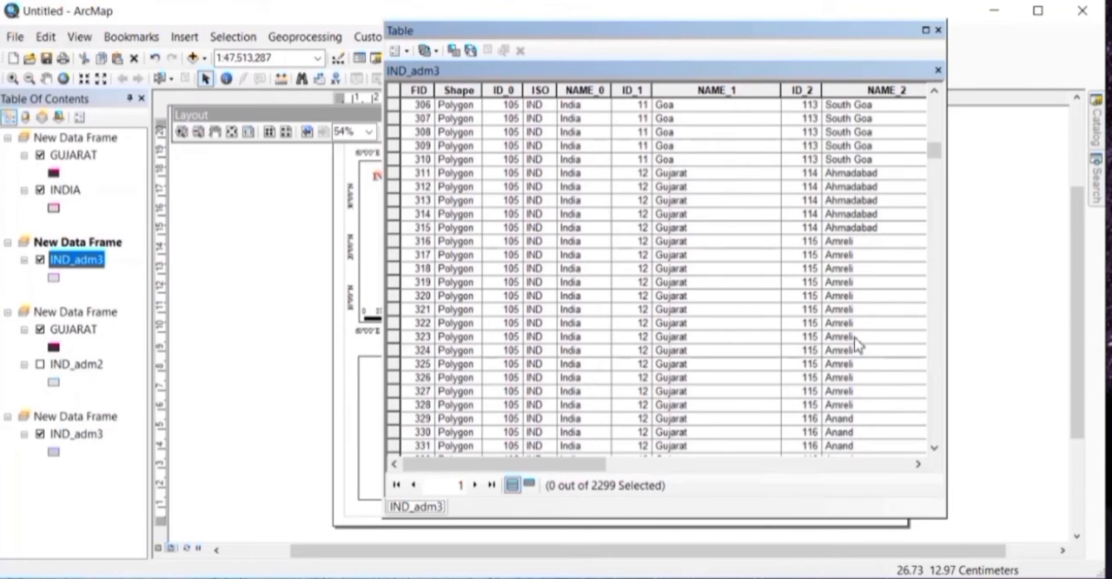
scroll(855, 344, "down", 7)
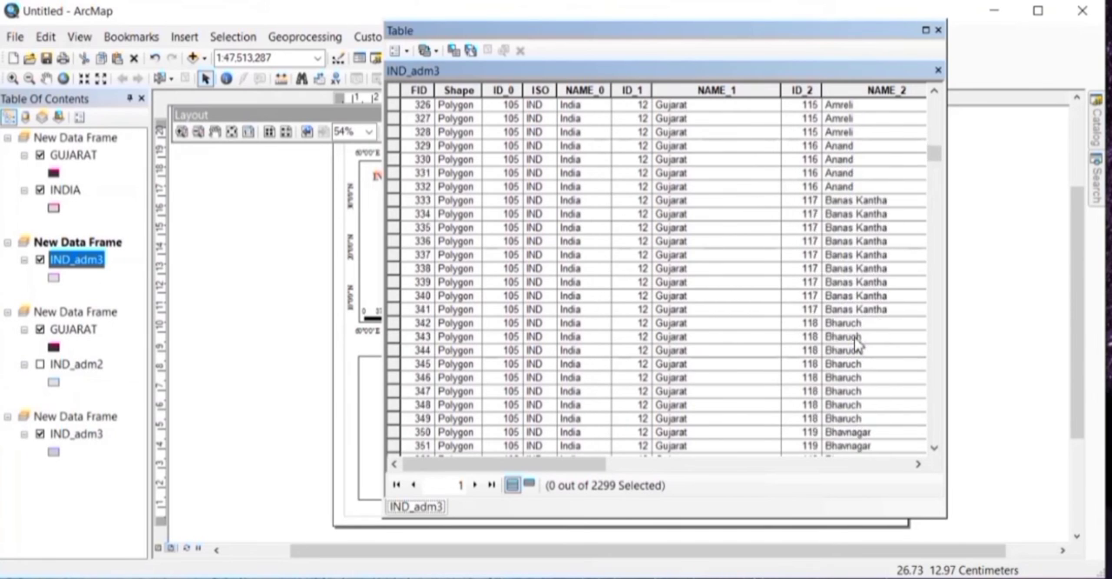
scroll(856, 343, "down", 17)
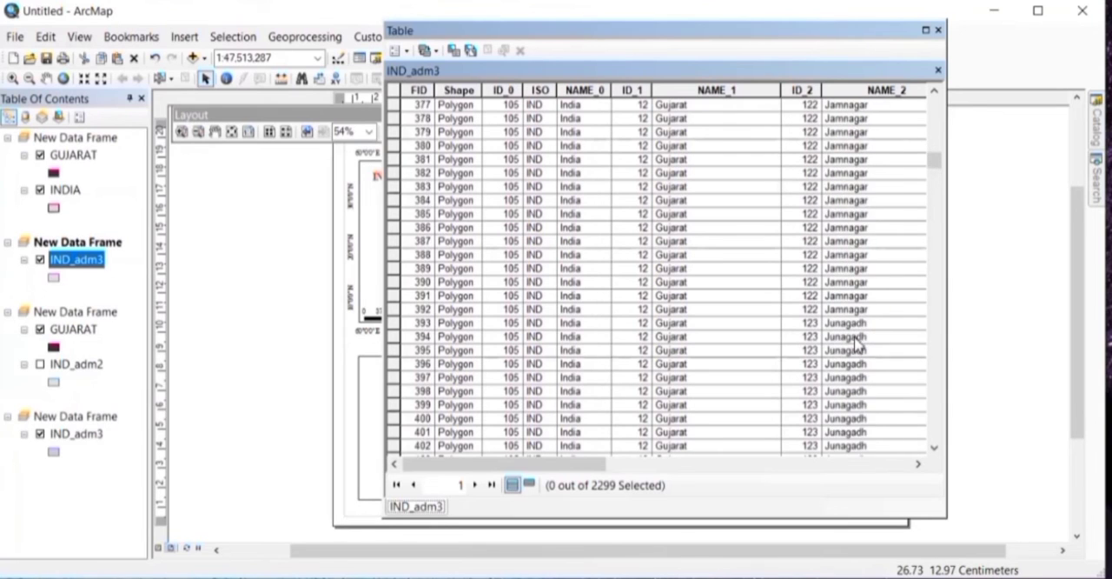
scroll(855, 343, "down", 12)
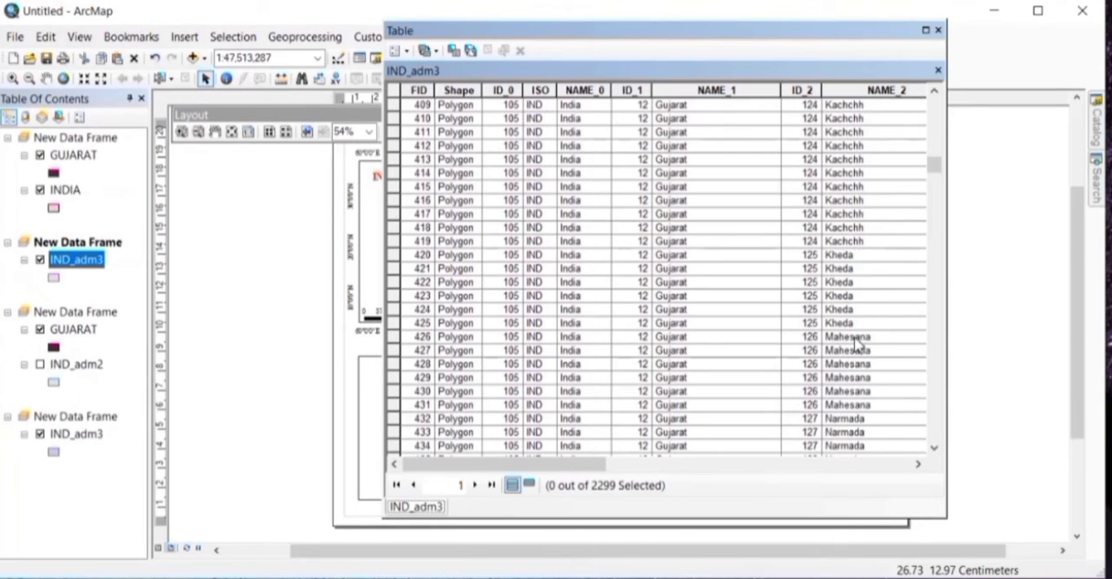
scroll(855, 343, "down", 12)
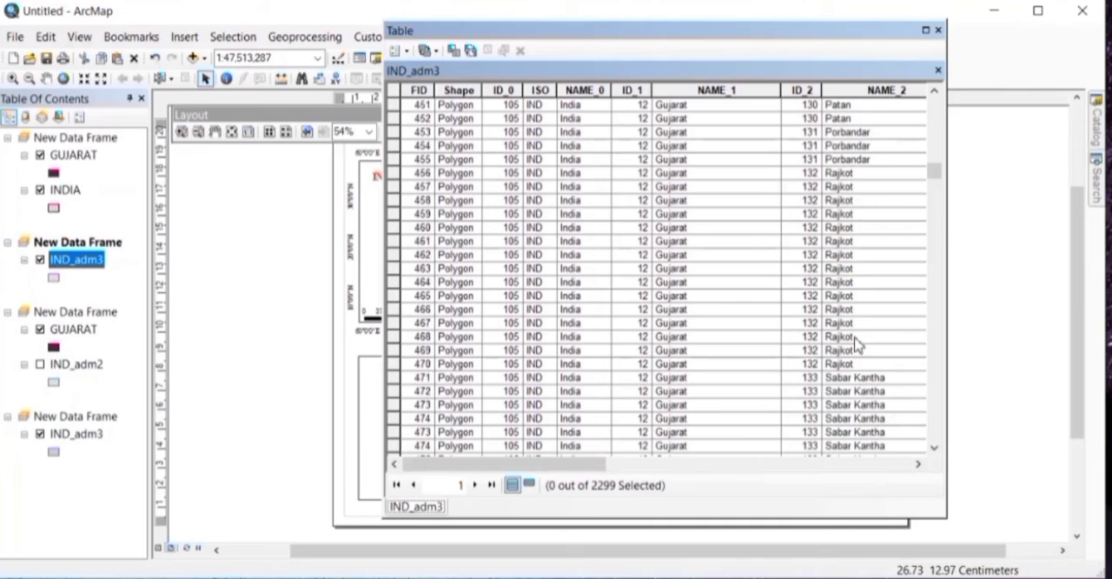
scroll(855, 344, "down", 5)
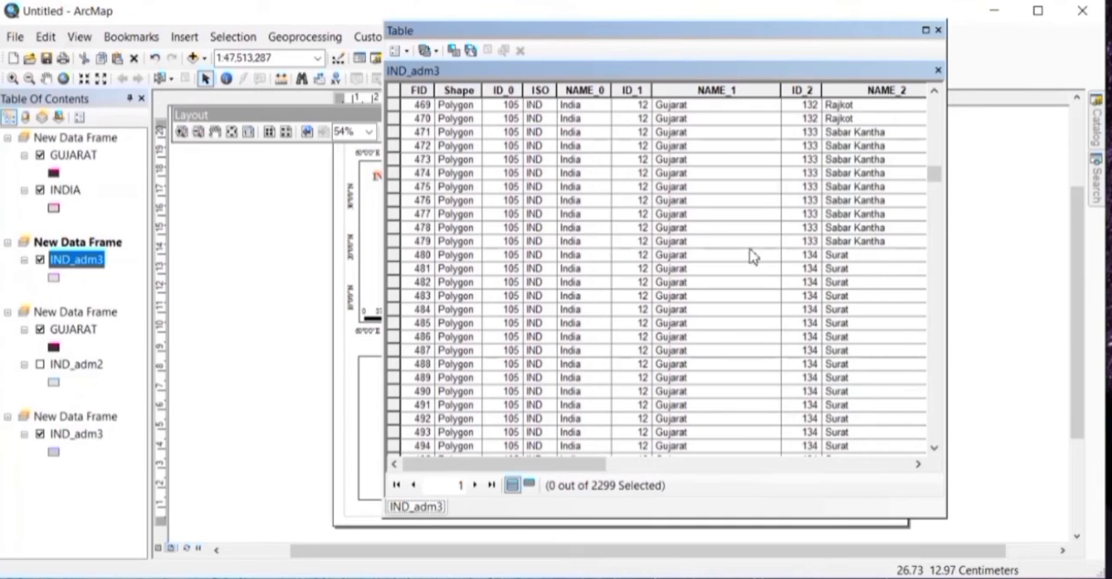
Step: Select all Surat records, FID 480 to 498, in the IND_adm3 table and close the table
left_click(392, 255)
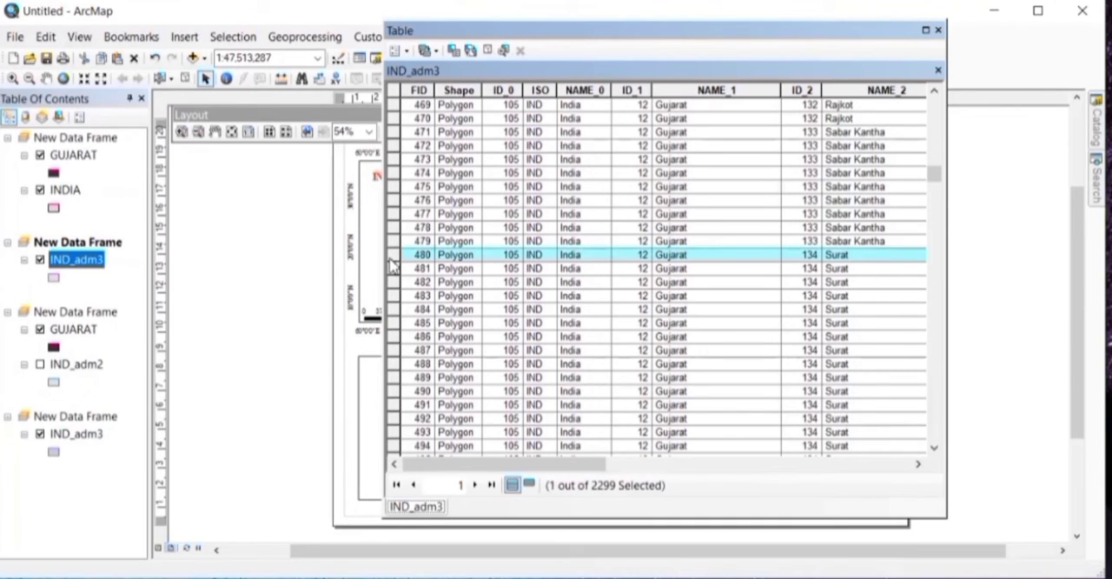
left_click(933, 448)
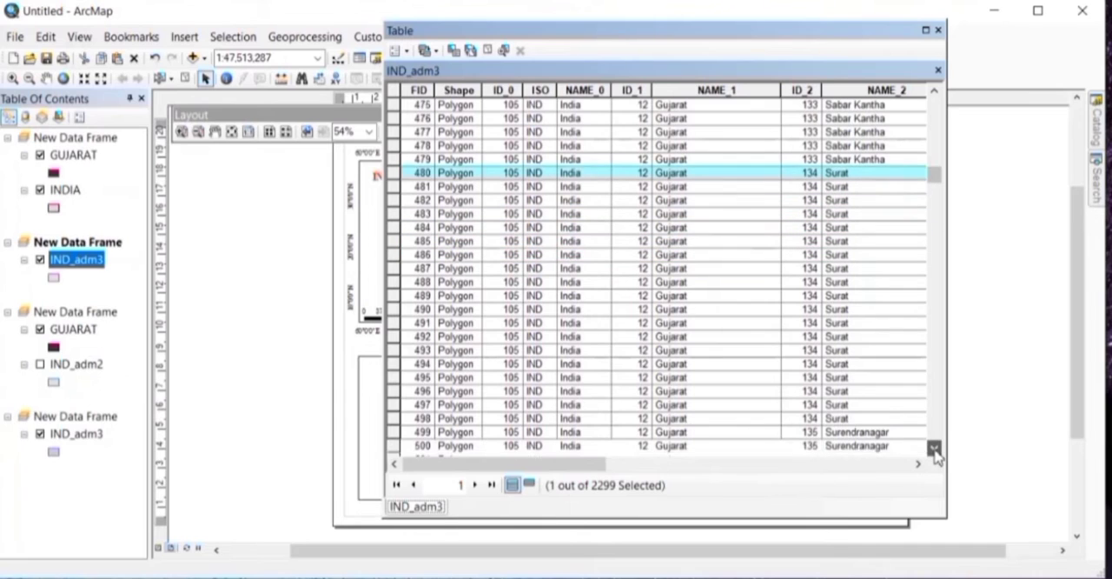
left_click(396, 405, "shift")
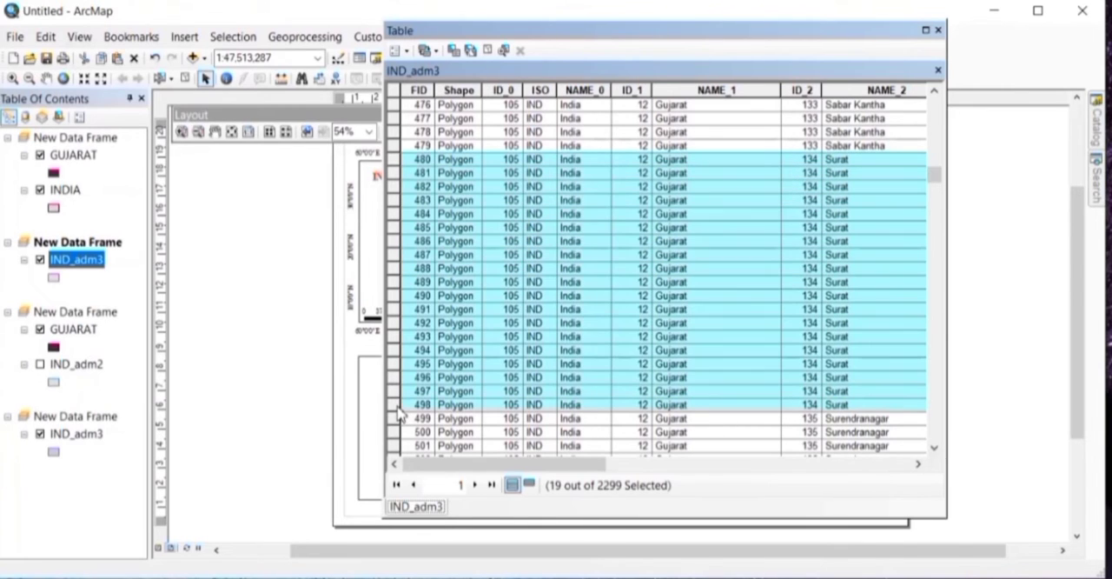
scroll(660, 278, "up", 1)
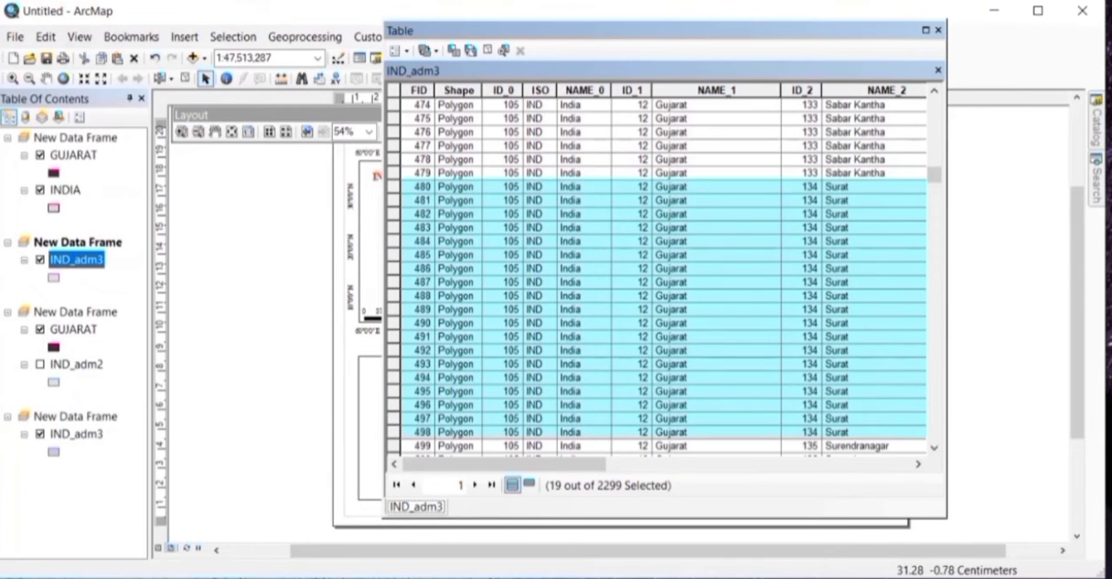
left_click(939, 32)
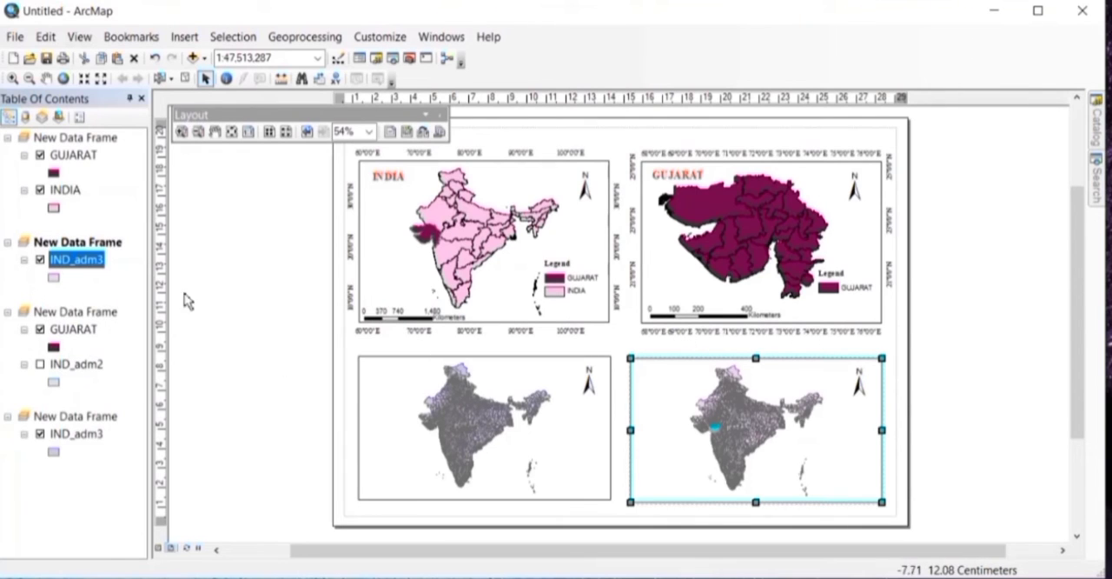
Step: Export the selected Surat features of IND_adm3 with the layer's source coordinate system and add them to the map as a layer
right_click(69, 260)
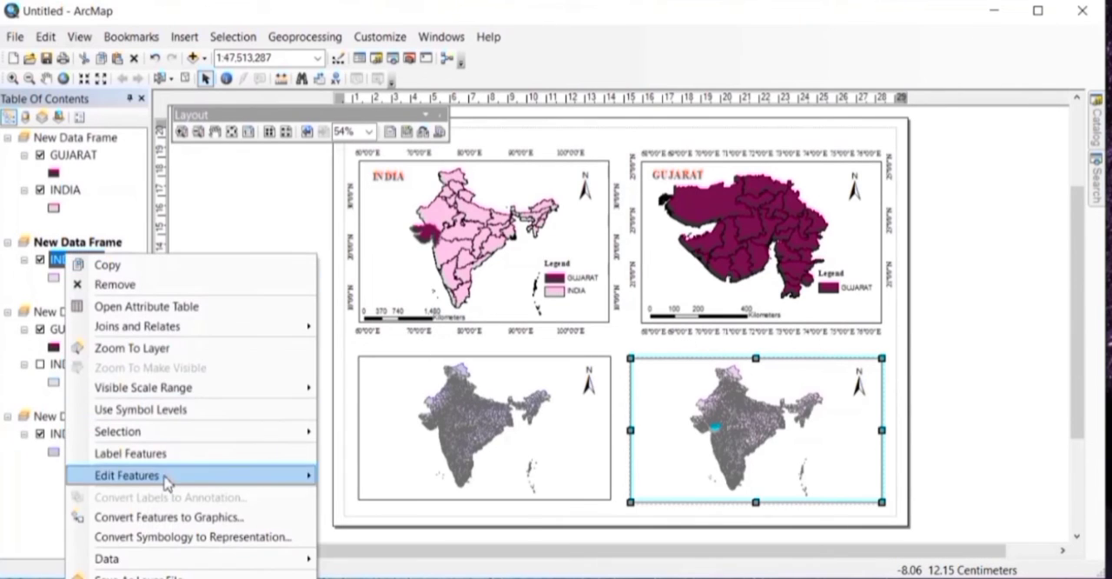
mouse_move(171, 563)
left_click(388, 575)
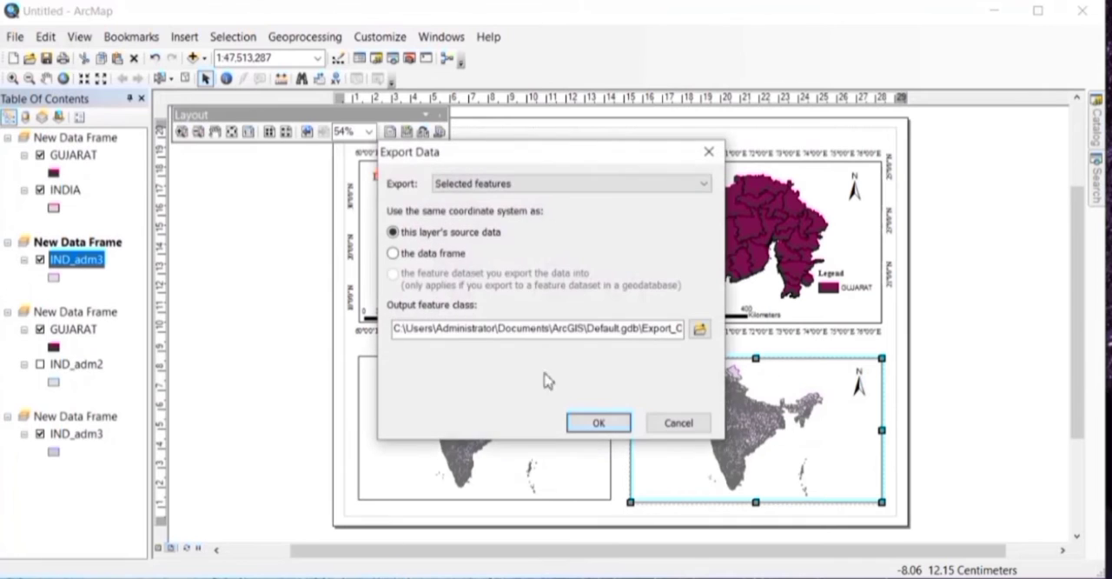
left_click(598, 423)
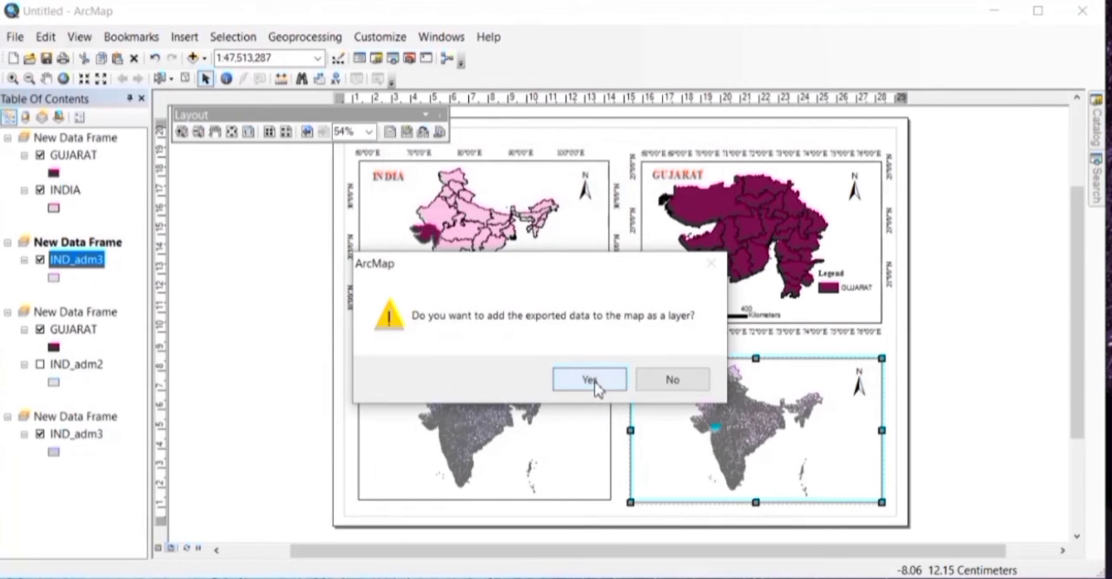
left_click(594, 392)
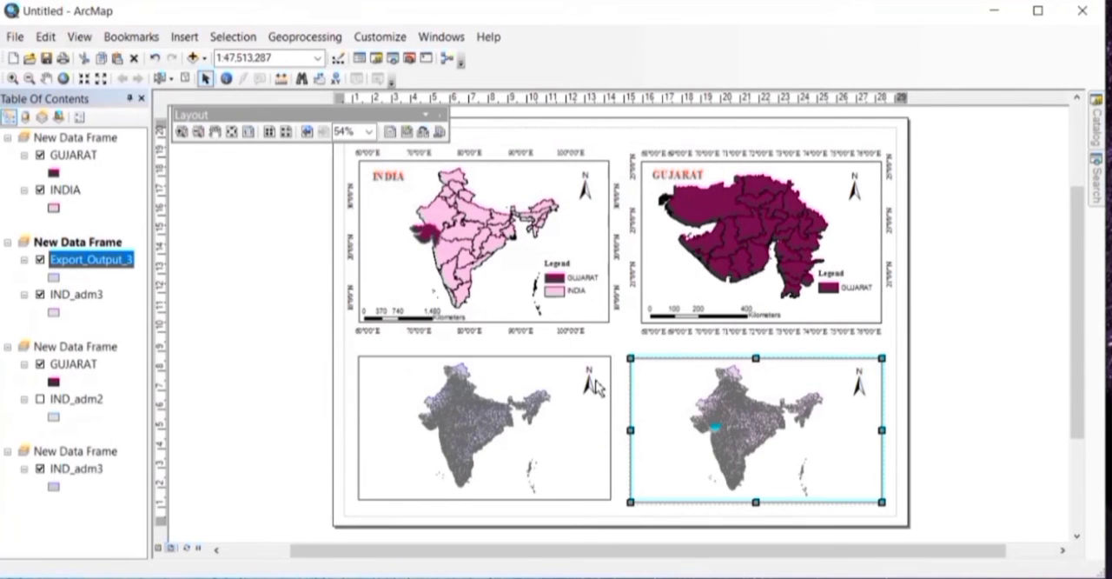
Step: Rename the exported layer after the Surat district in its layer properties
double_click(93, 261)
key("BackSpace")
type("SURAT")
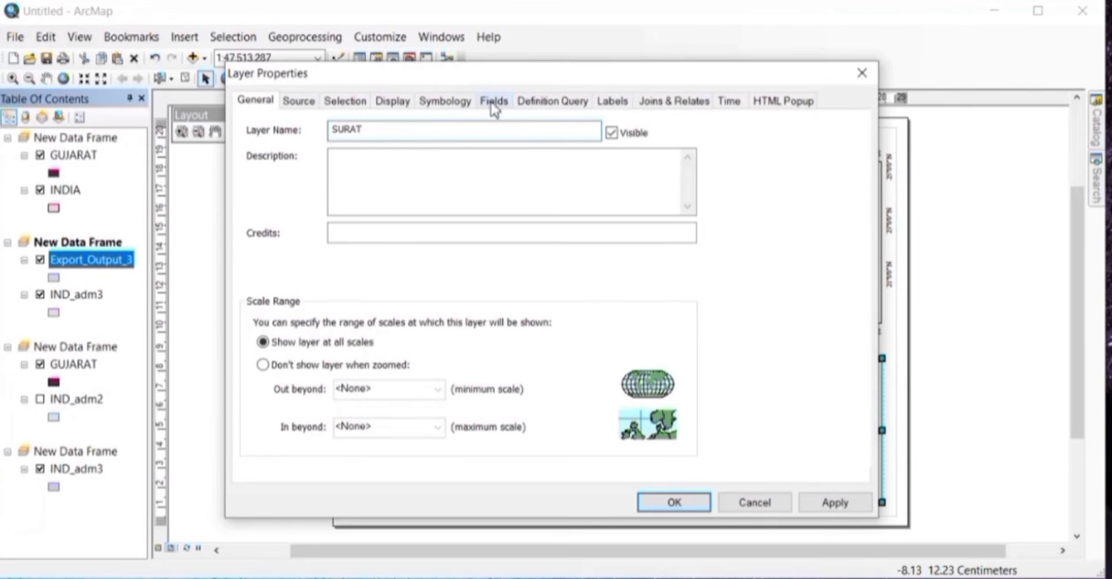
Step: Give the SURAT layer's symbol a pink fill and a black outline, and apply the layer properties
left_click(454, 101)
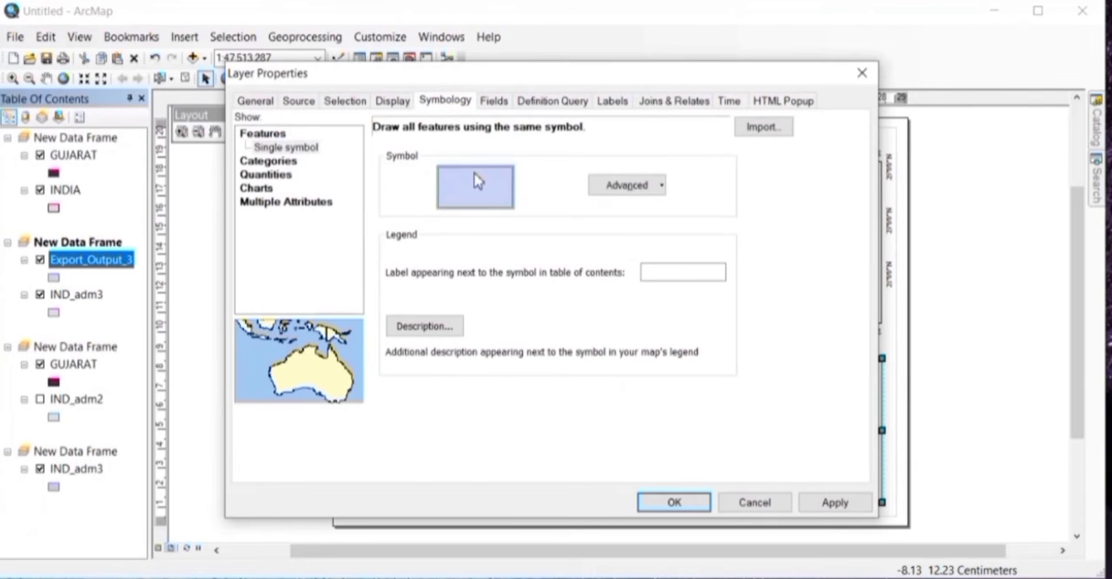
left_click(474, 177)
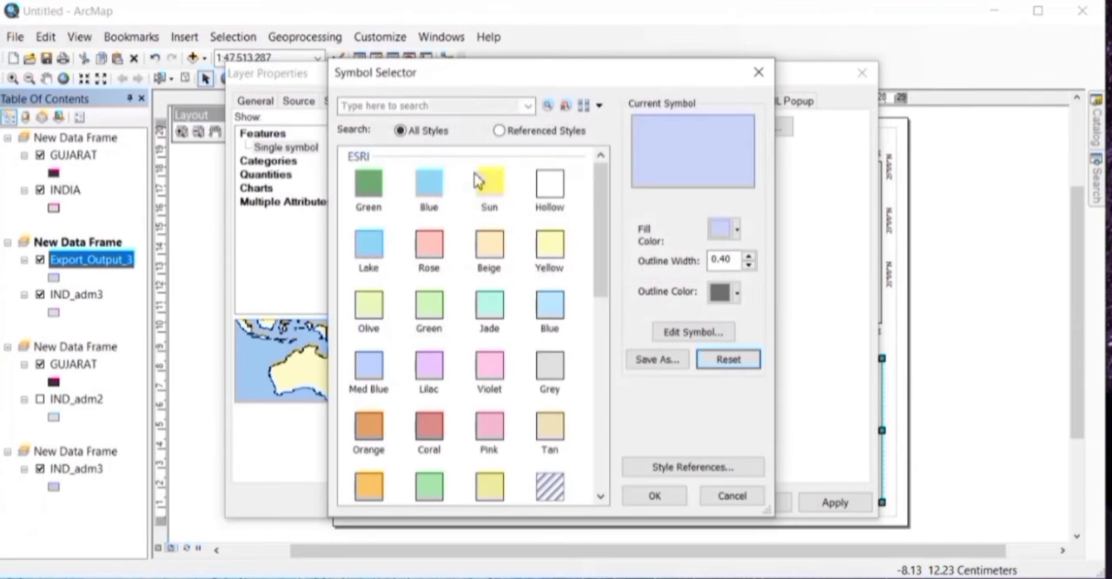
left_click(605, 483)
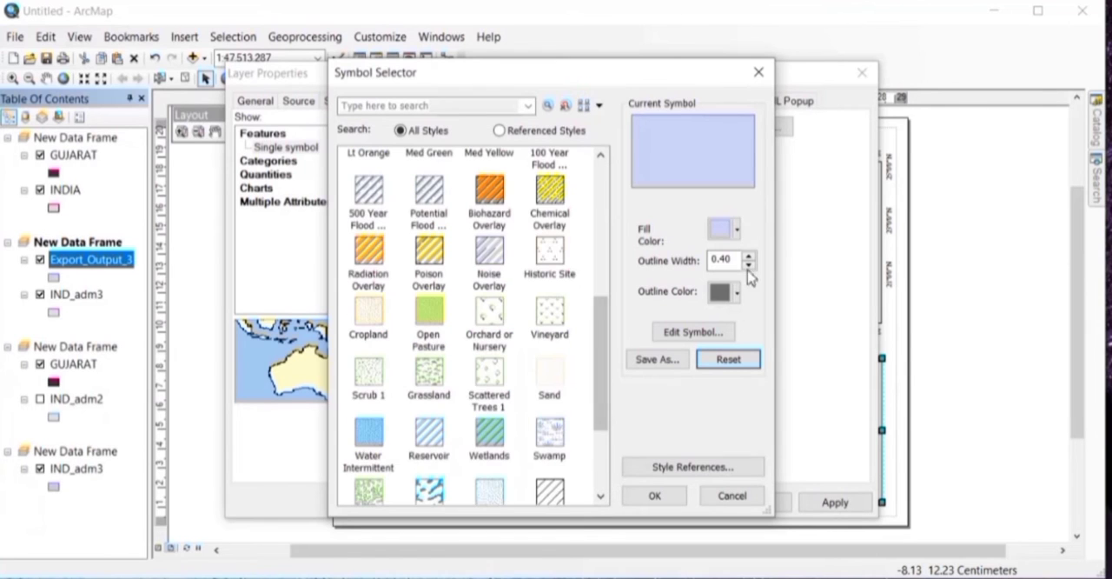
left_click(730, 228)
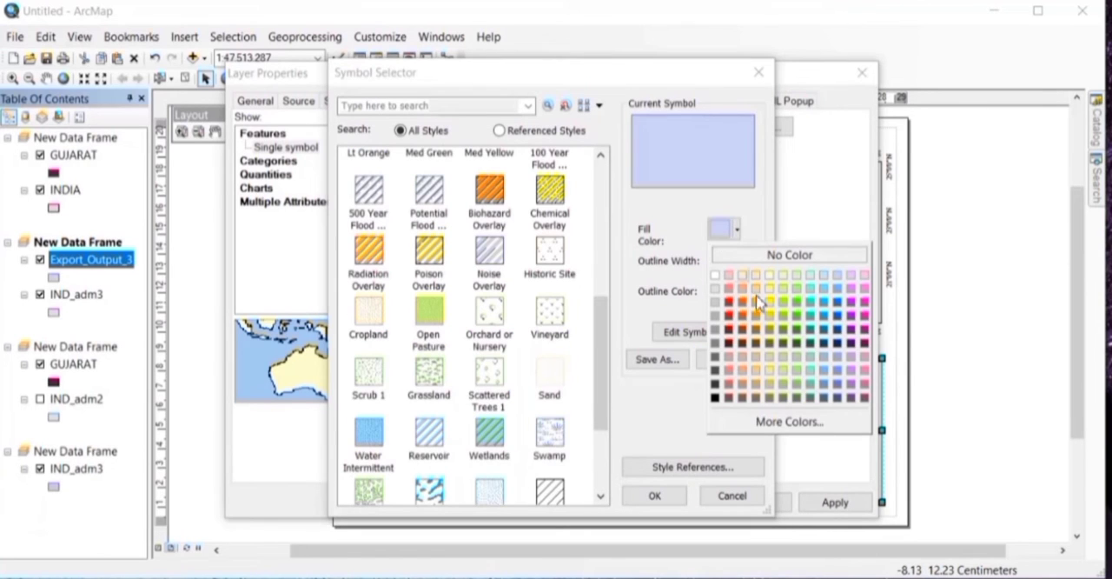
left_click(865, 384)
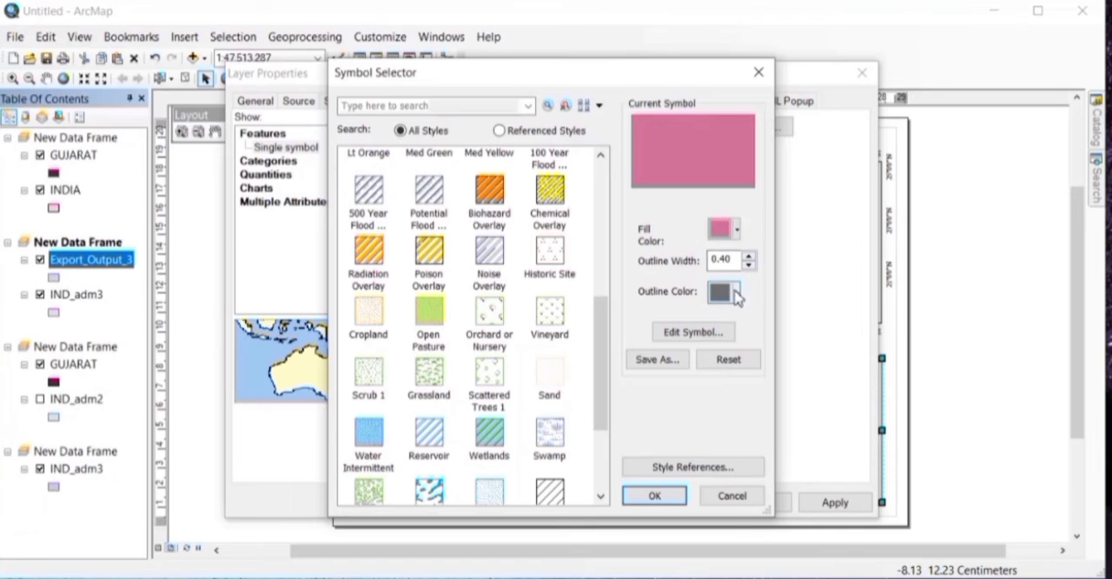
left_click(735, 293)
left_click(714, 461)
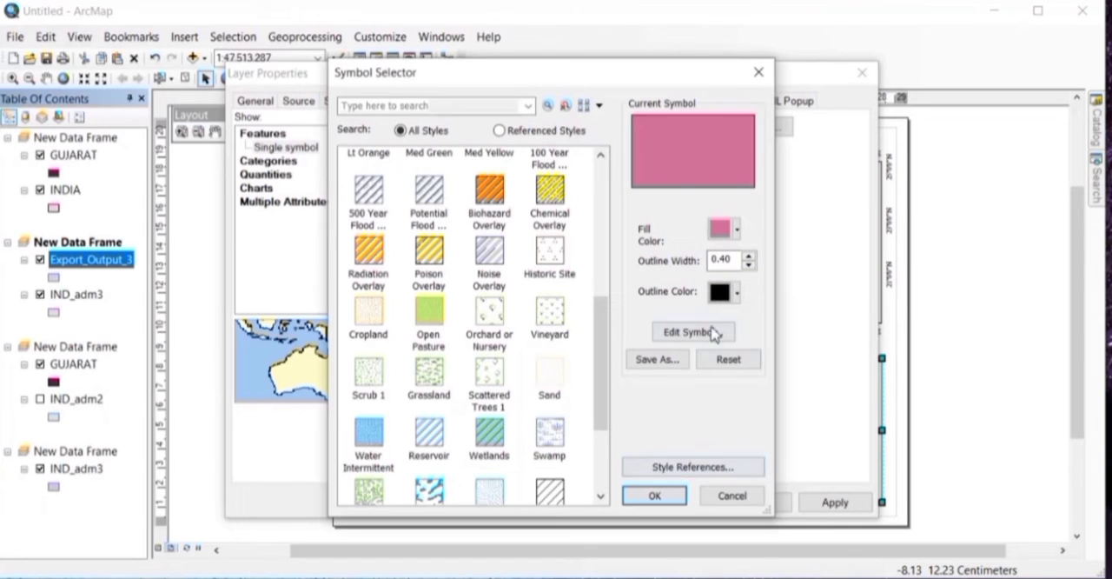
left_click(658, 496)
left_click(834, 501)
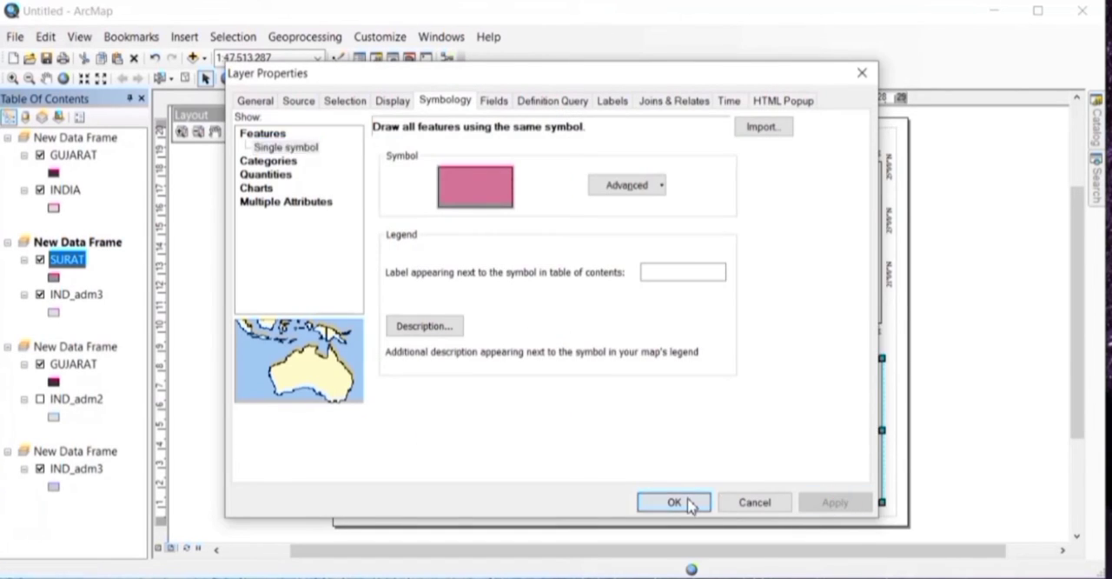
left_click(676, 501)
Step: Hide IND_adm3 in the active data frame, fit the view to the SURAT layer, and centre it at 1:2,000,000
left_click(40, 294)
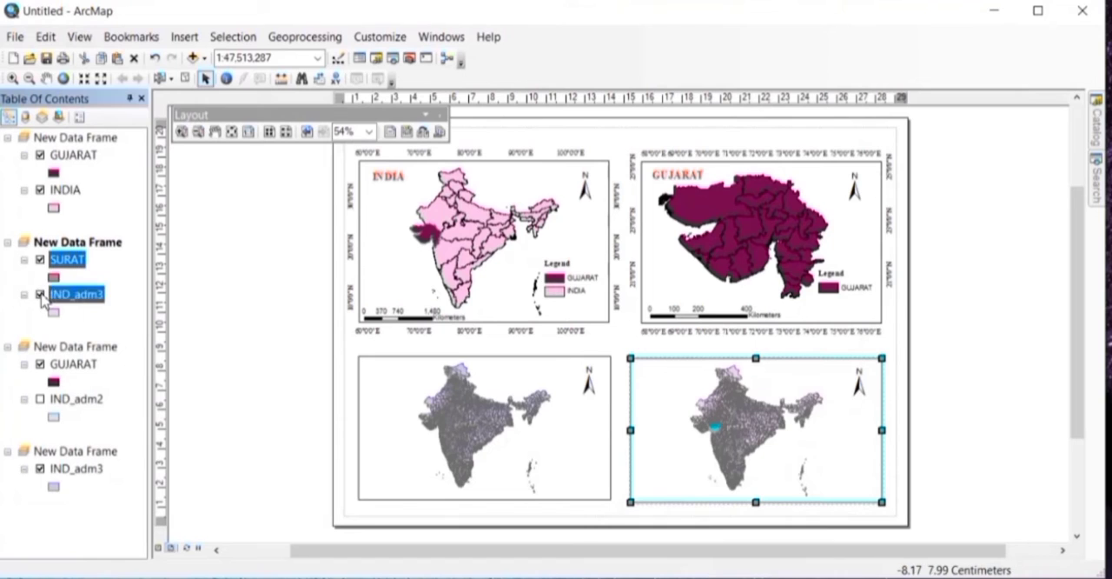
right_click(78, 260)
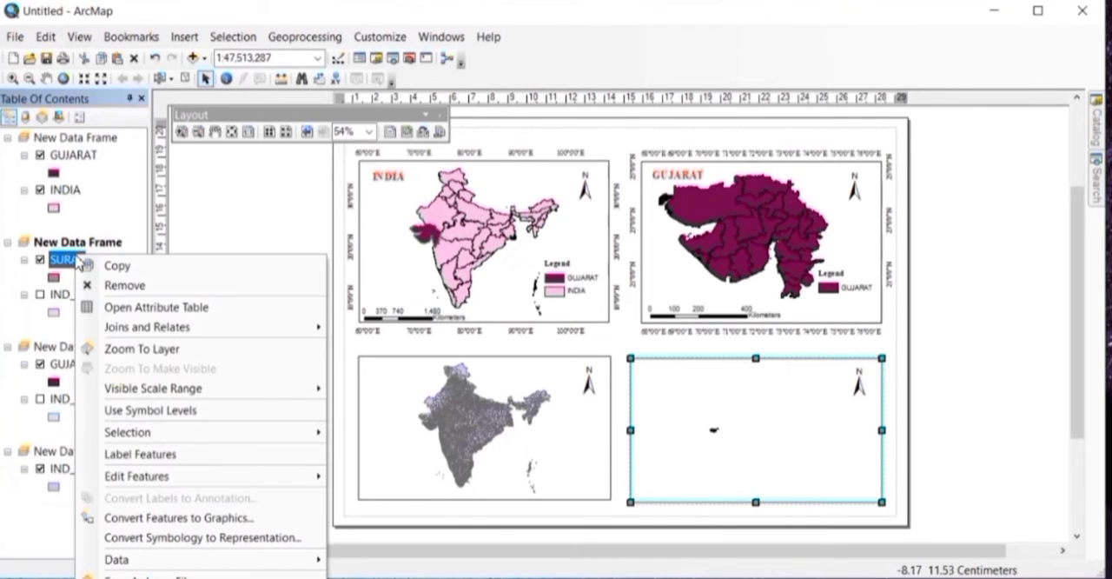
left_click(153, 349)
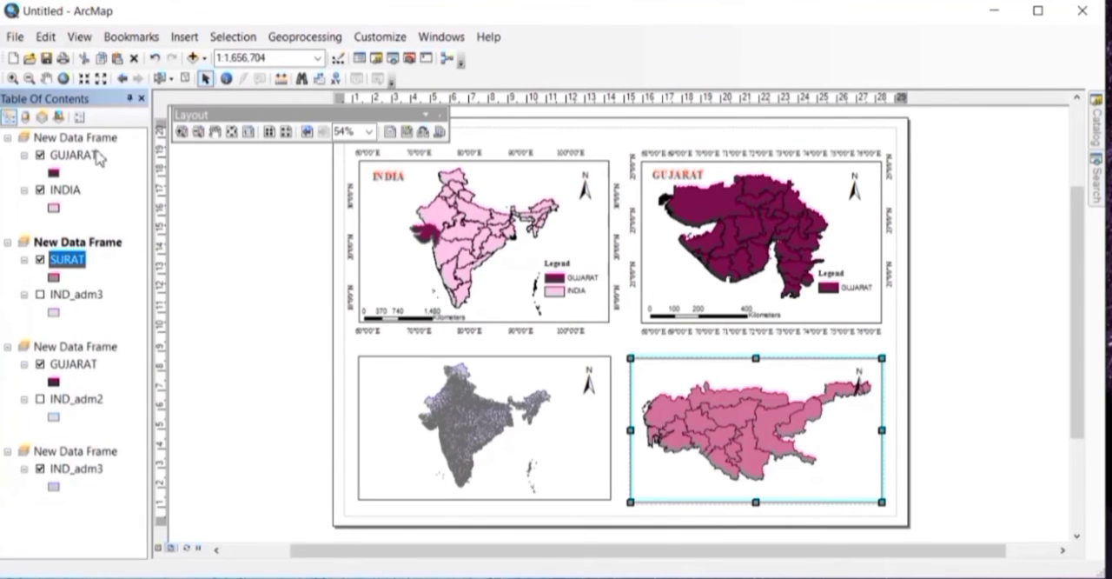
left_click(31, 79)
left_click(720, 422)
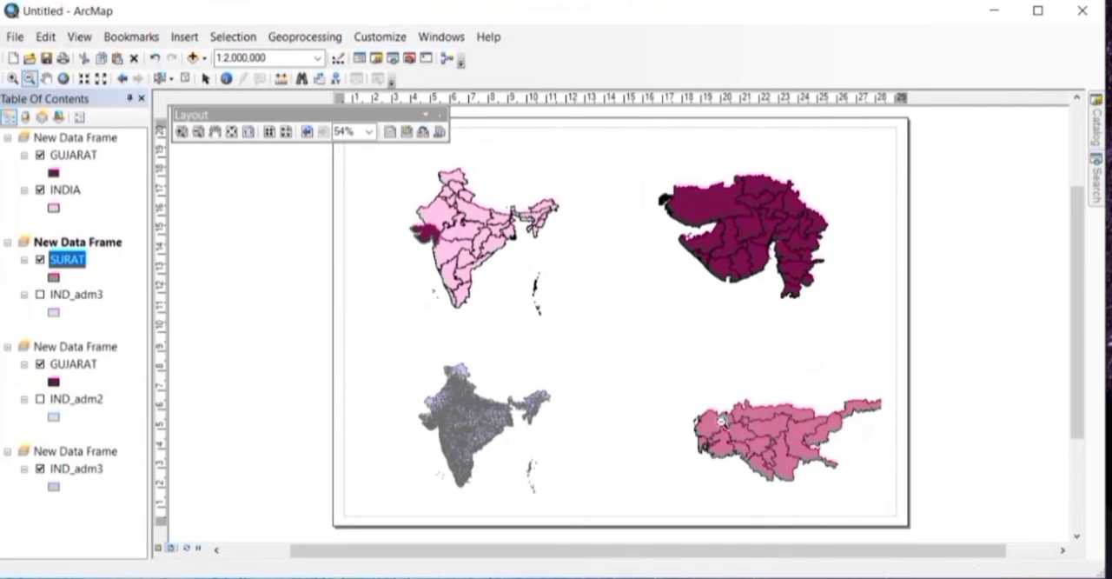
left_click(47, 78)
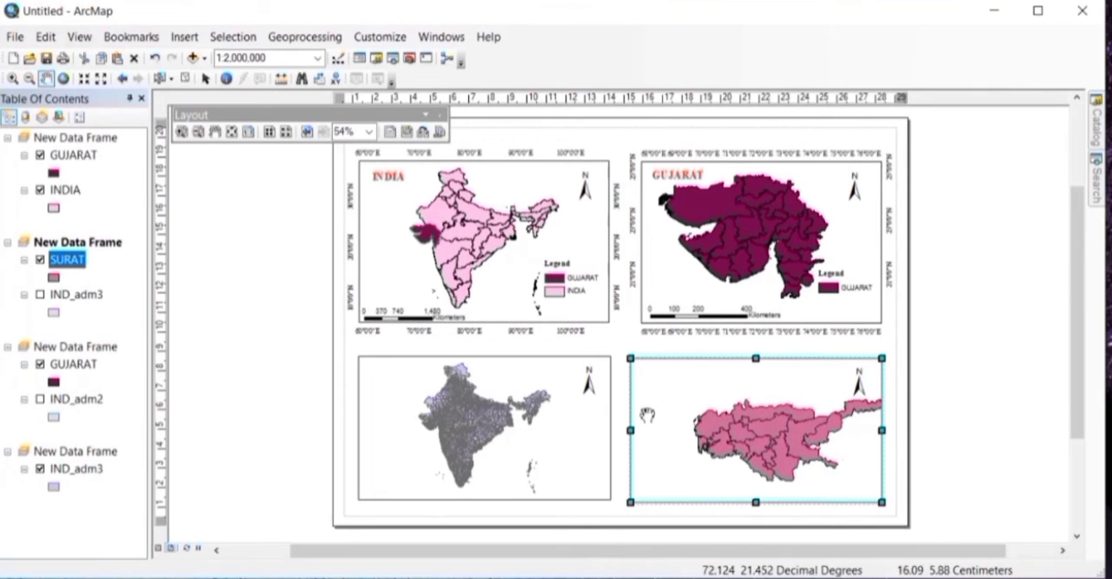
left_click_drag(808, 438, 773, 427)
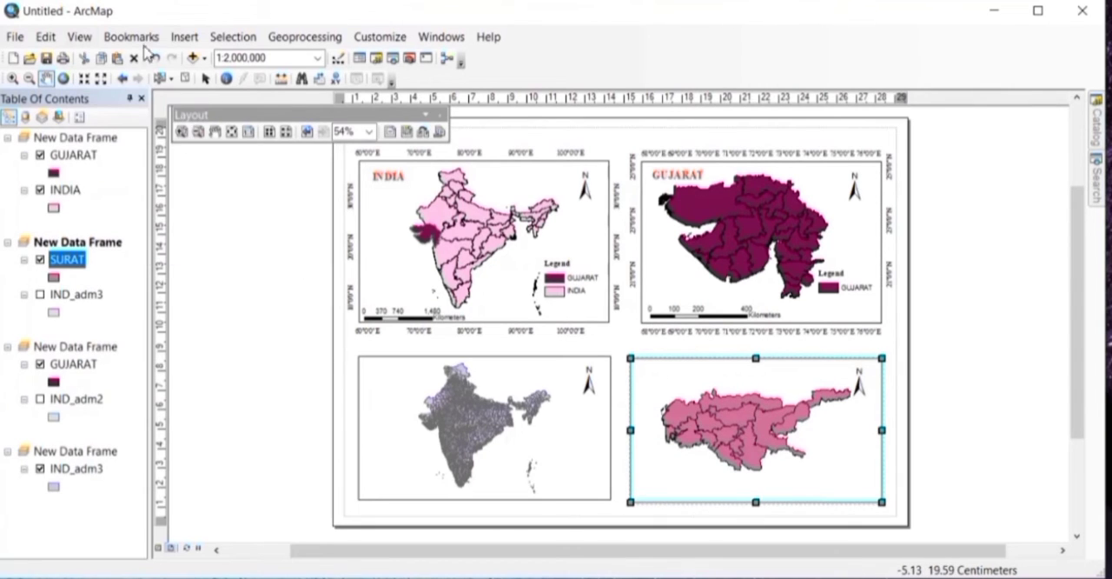
Step: Insert the text SURAT and place it in the upper-left corner of the Surat data frame
left_click(183, 37)
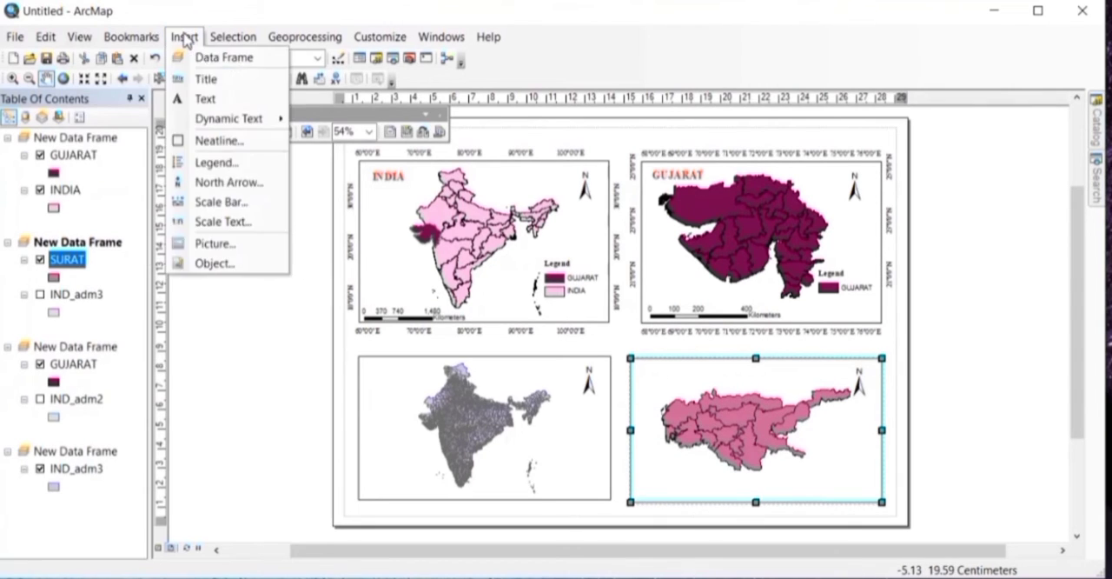
left_click(209, 98)
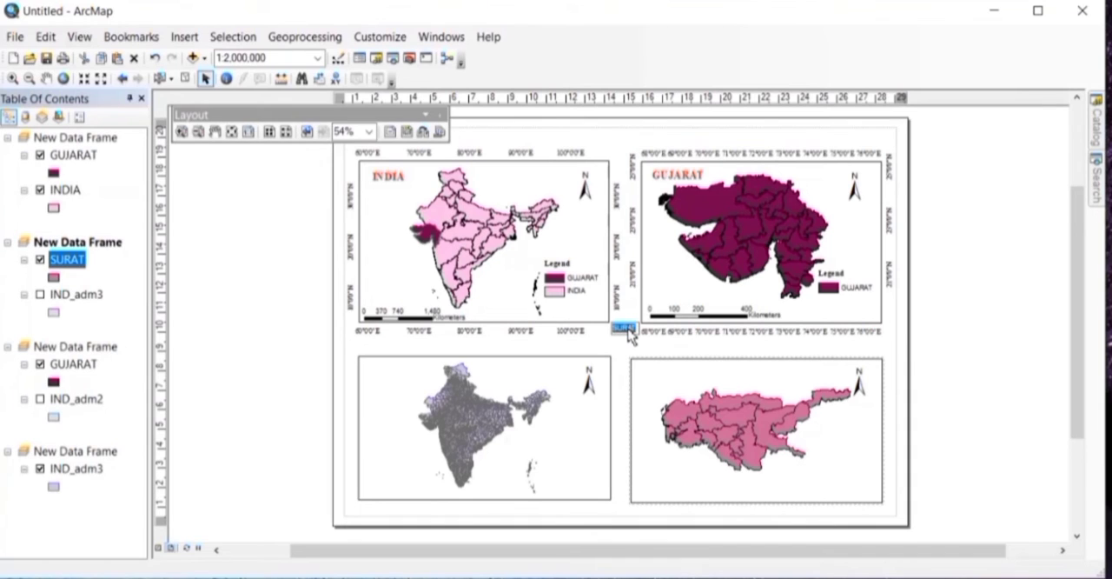
mouse_move(628, 331)
left_mouse_down()
mouse_move(630, 340)
mouse_move(622, 334)
left_mouse_up()
Step: Format the SURAT title in red, bold Times New Roman at size 16
double_click(662, 372)
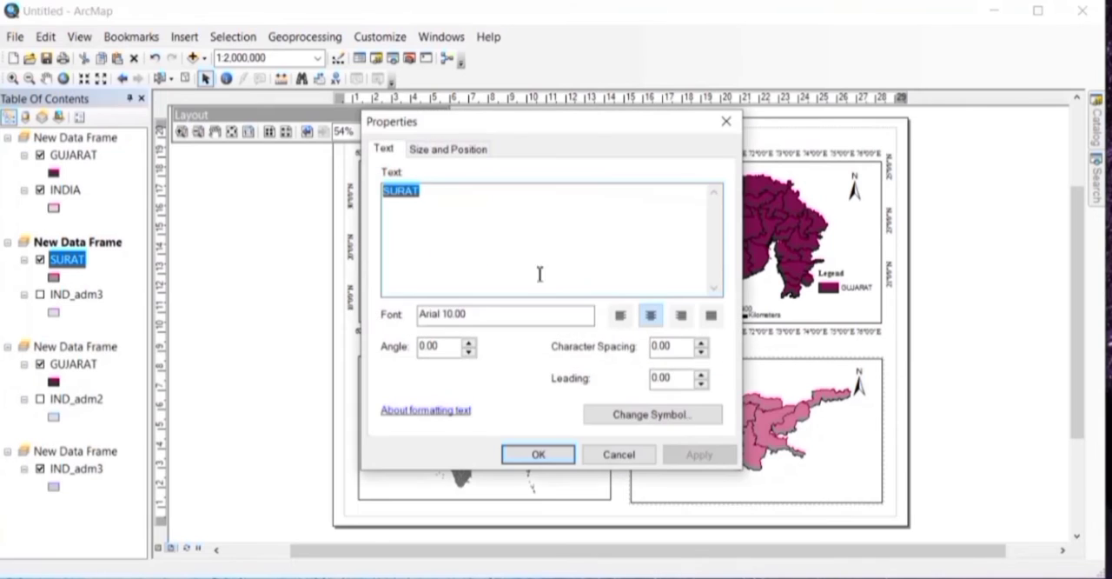
left_click(695, 419)
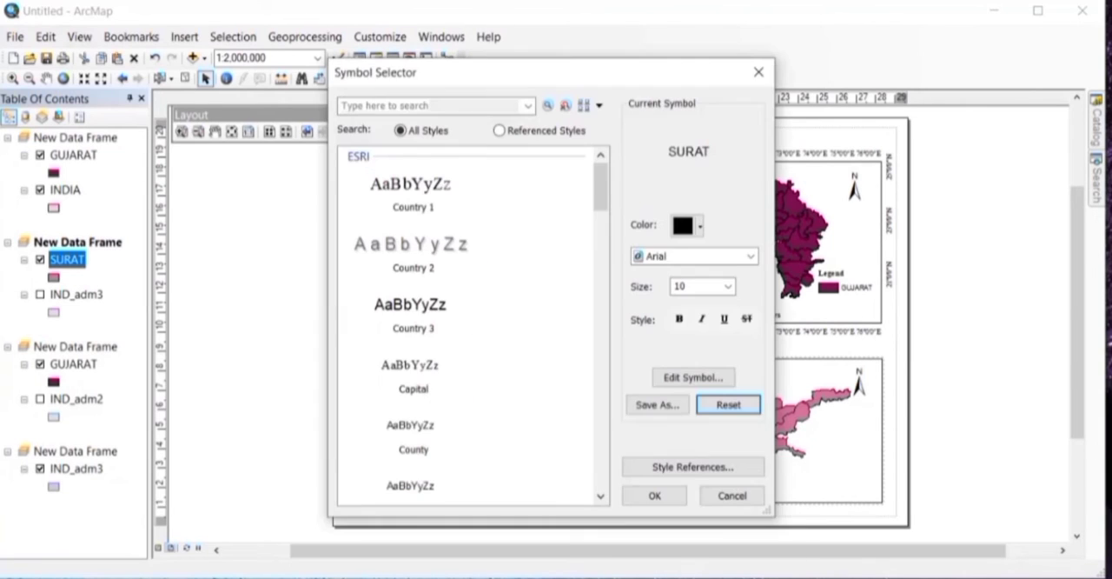
left_click(700, 225)
left_click(696, 303)
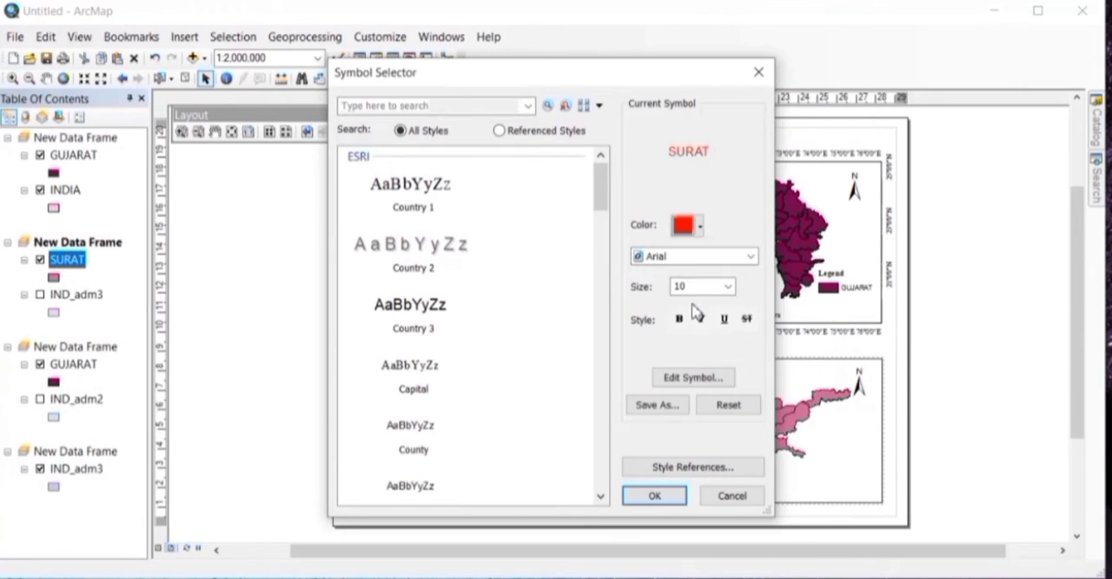
left_click(687, 259)
type("ti")
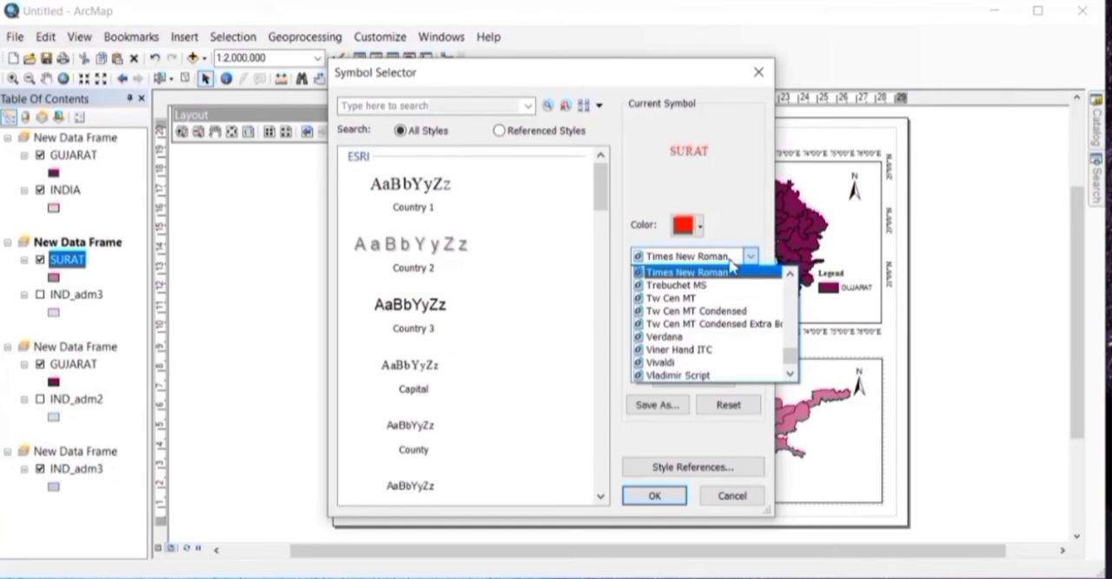
left_click(649, 274)
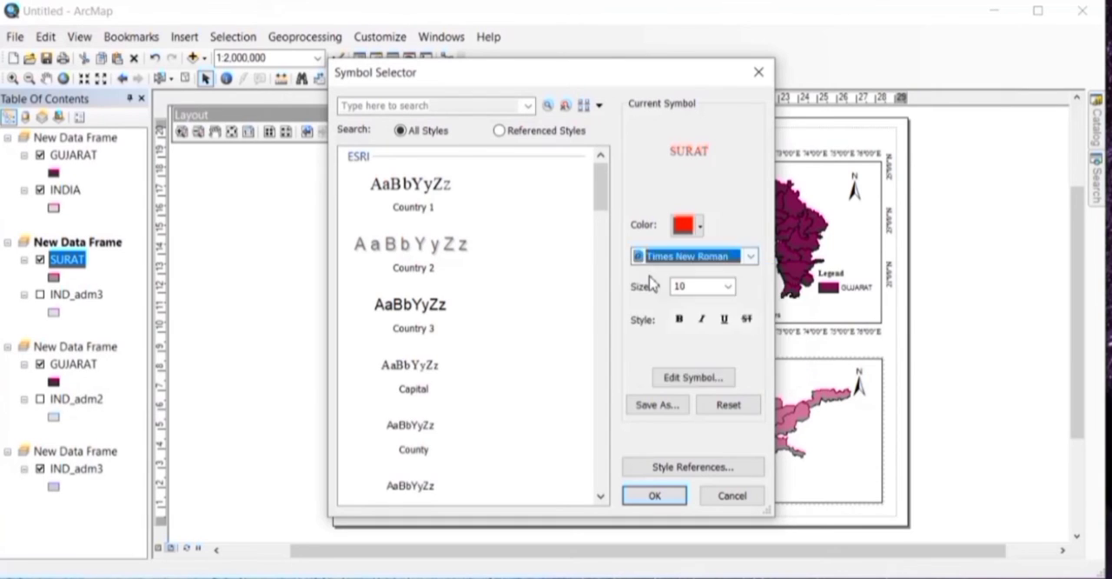
left_click(711, 290)
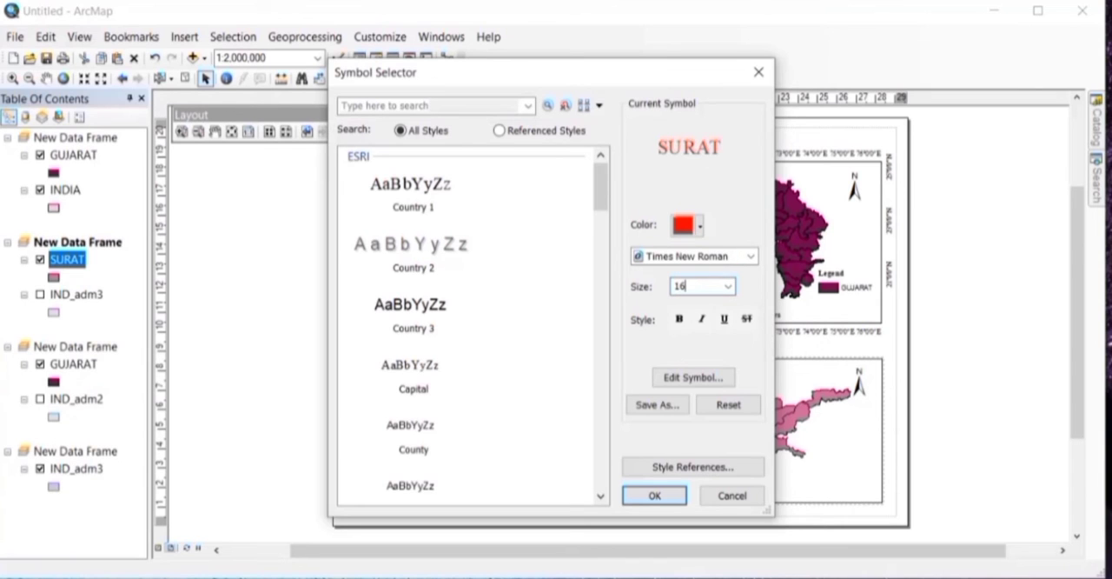
left_click(679, 319)
left_click(658, 497)
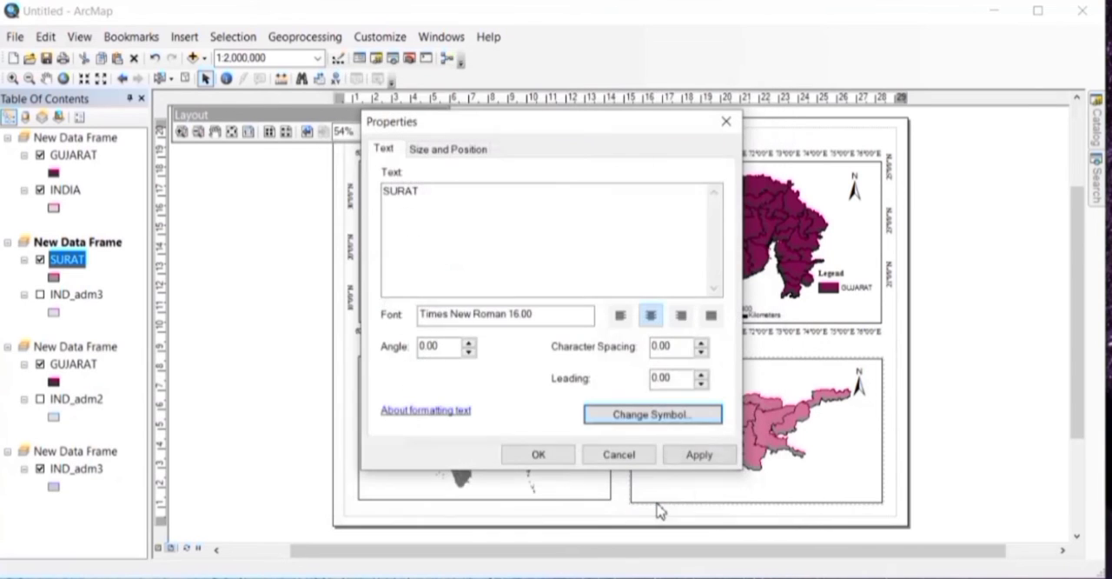
left_click(699, 456)
left_click(539, 454)
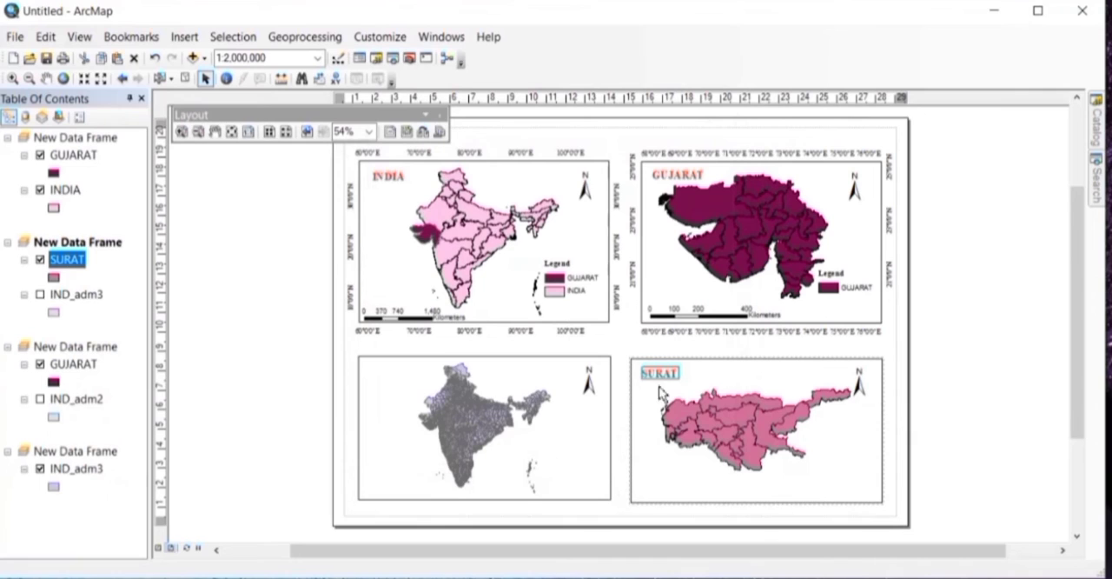
Step: Adjust the positions of the SURAT title and the north arrow slightly within the Surat data frame
left_click_drag(666, 374, 666, 374)
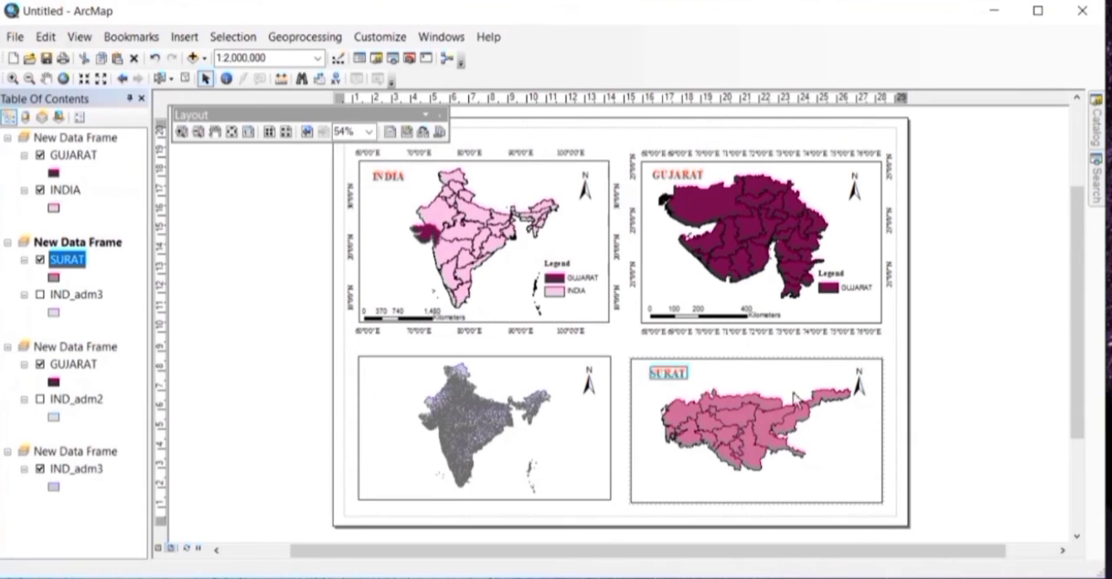
left_click(860, 384)
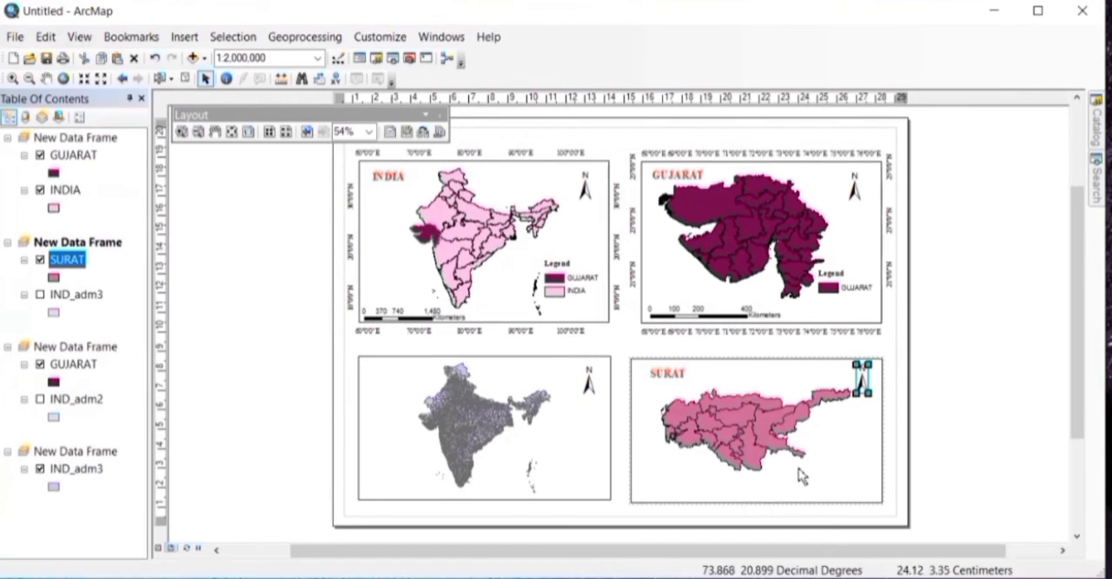
Step: Insert an Alternating Scale Bar 1 Metric with 2 divisions, 2 subdivisions and Kilometers, fitted along the Surat frame's lower-left edge
left_click(184, 36)
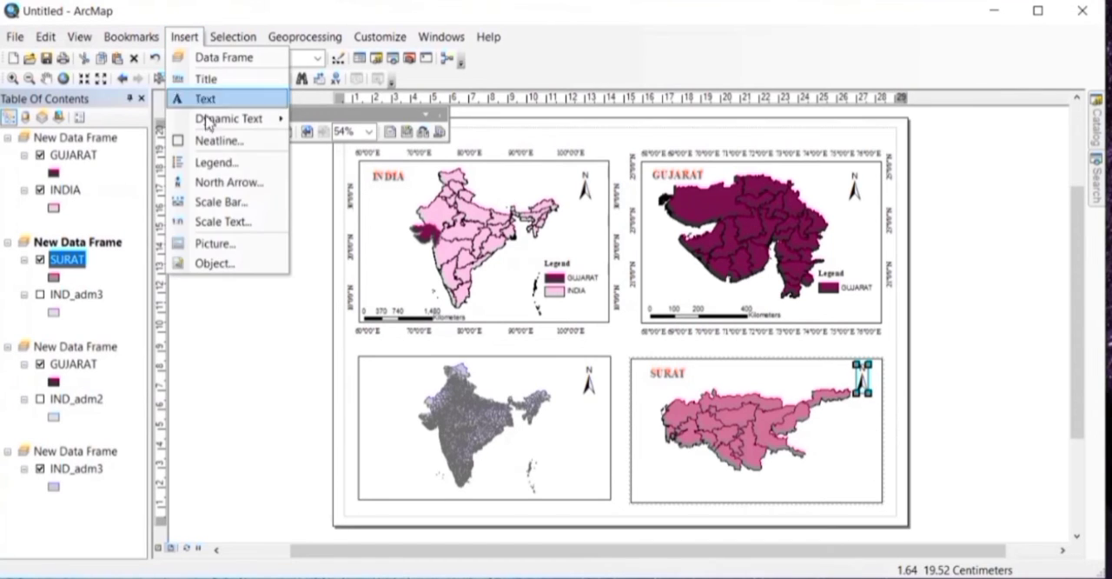
left_click(229, 202)
scroll(157, 296, "down", 10)
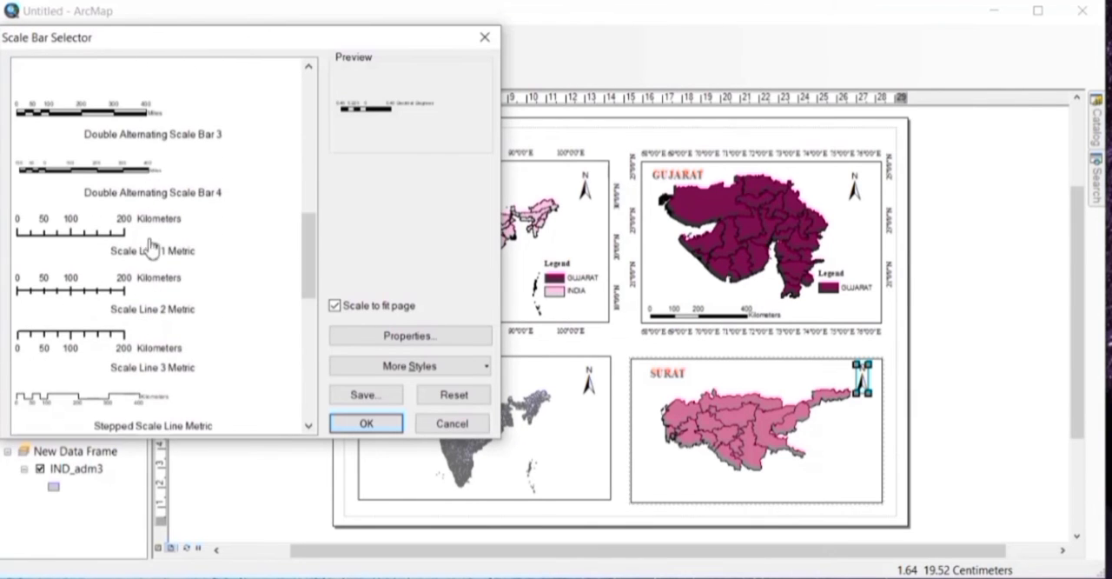
scroll(151, 369, "down", 5)
left_click(139, 269)
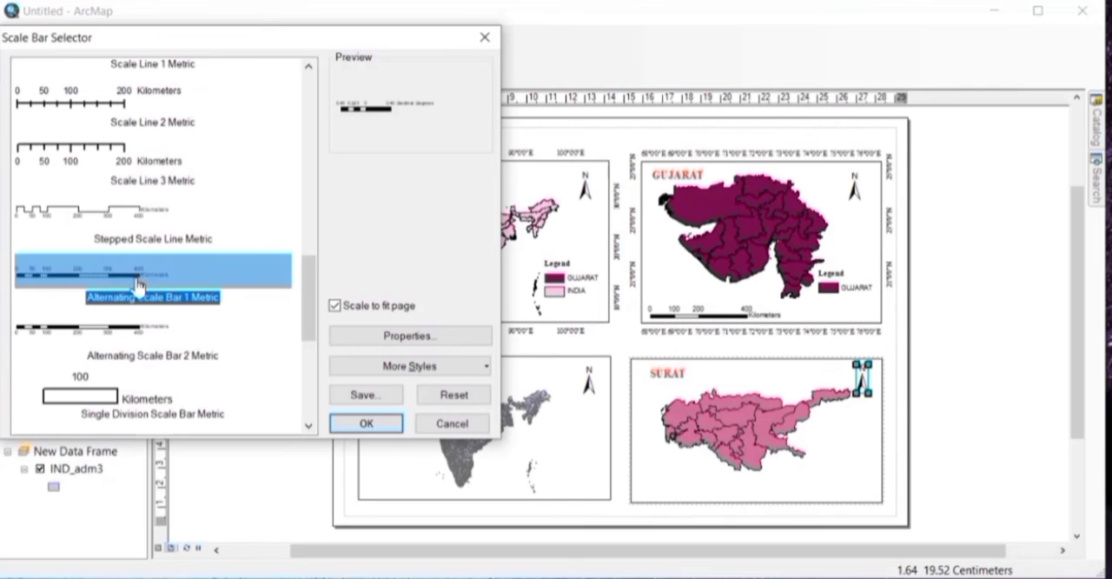
left_click(439, 335)
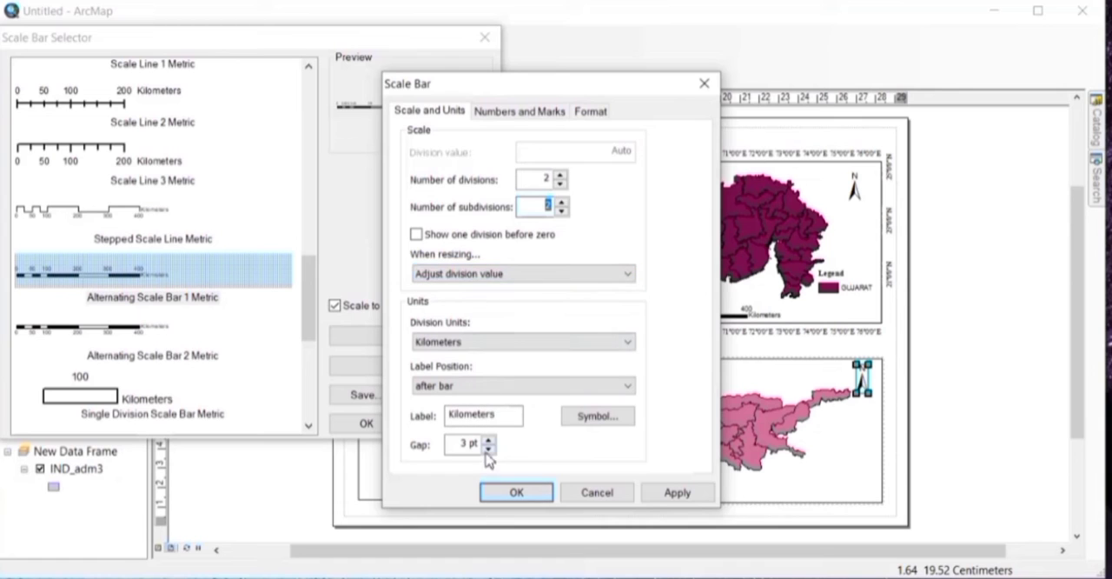
left_click(513, 491)
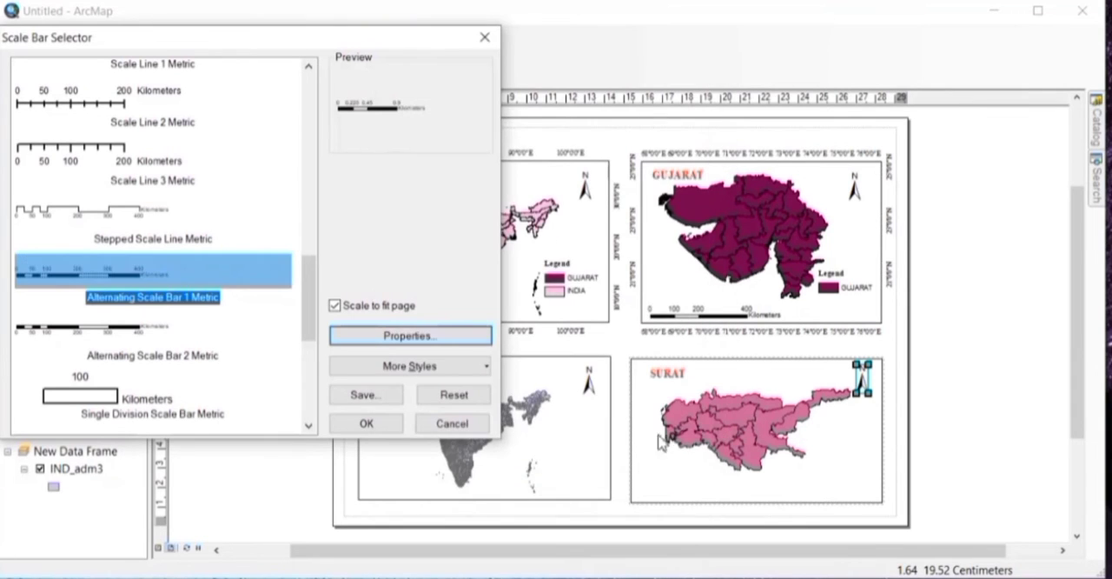
left_click(382, 423)
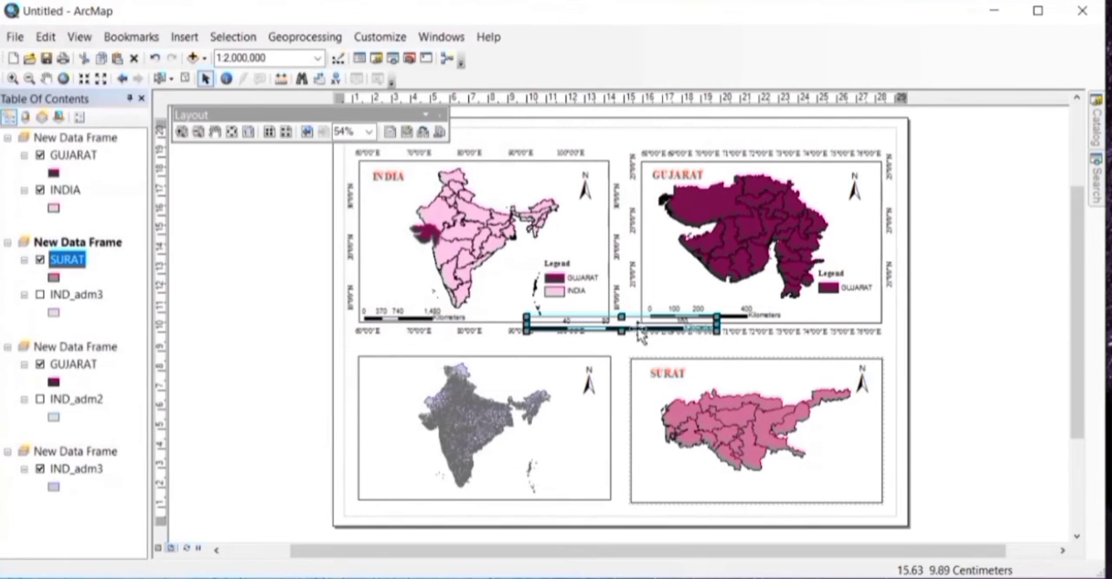
left_click_drag(639, 325, 752, 489)
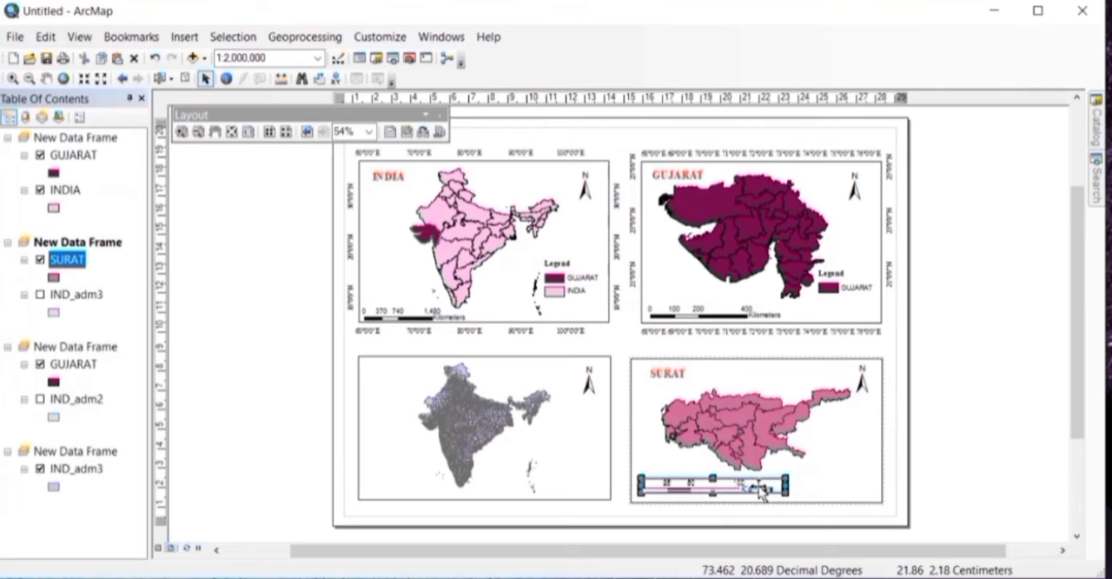
Step: Start a one-column legend for the SURAT layer, with its title in non-bold Times New Roman size 12 and full justification
left_click(184, 37)
left_click(213, 160)
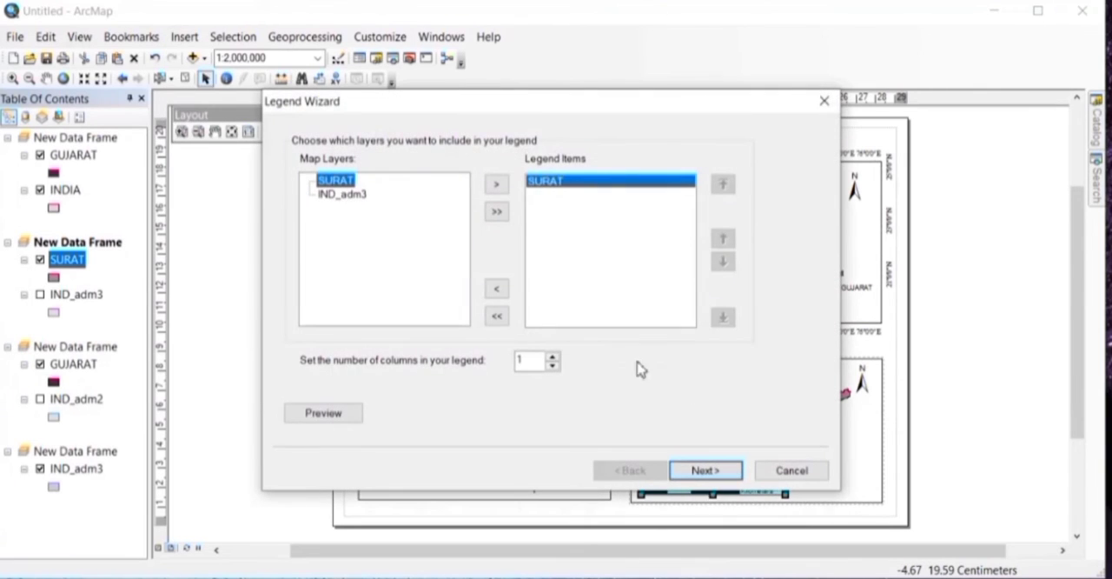
left_click(707, 470)
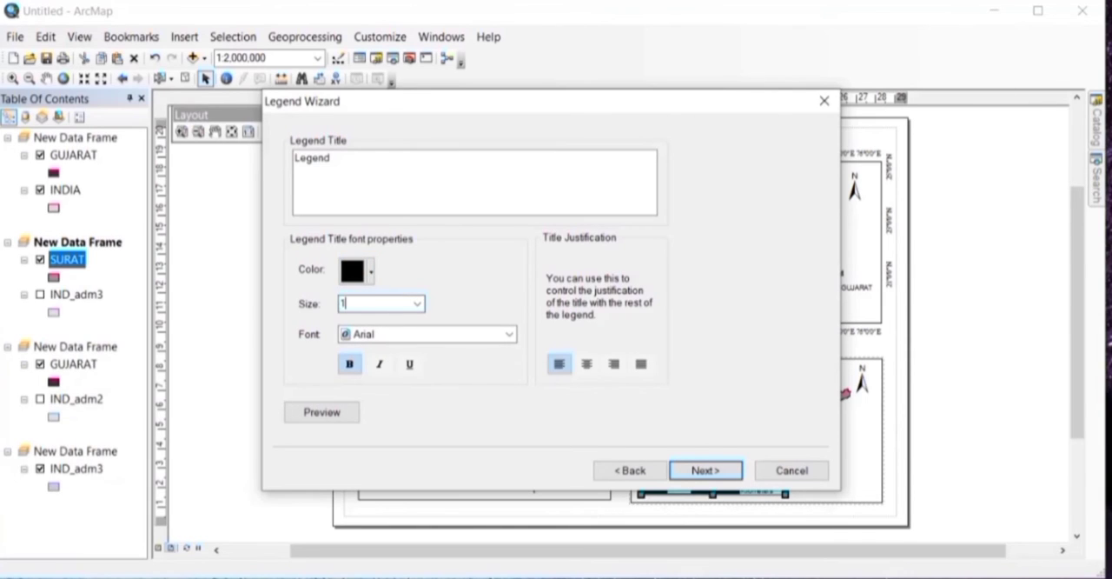
left_click(390, 334)
type("ti")
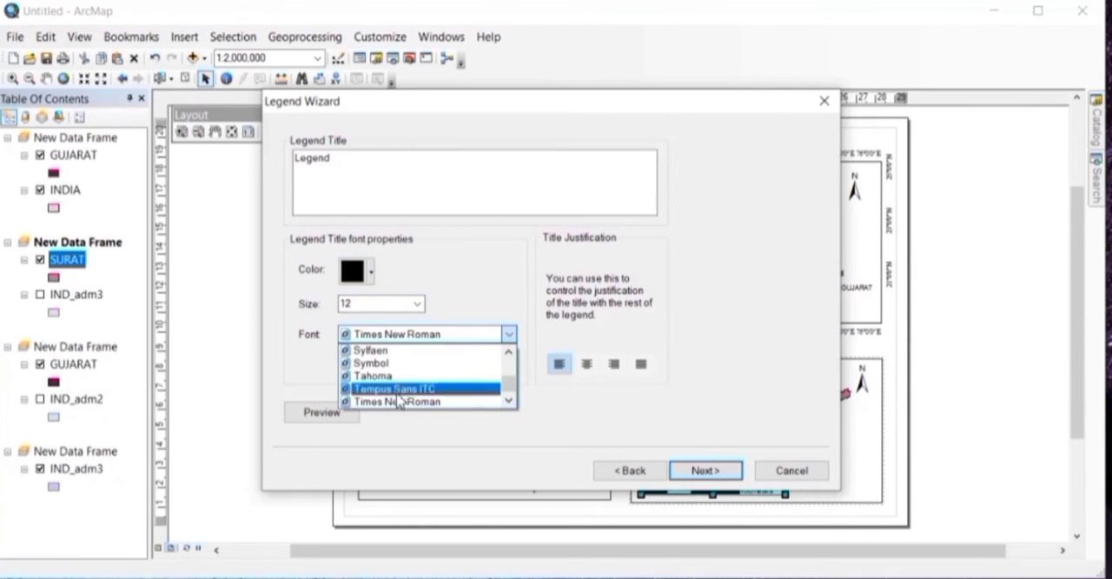
left_click(398, 402)
left_click(648, 369)
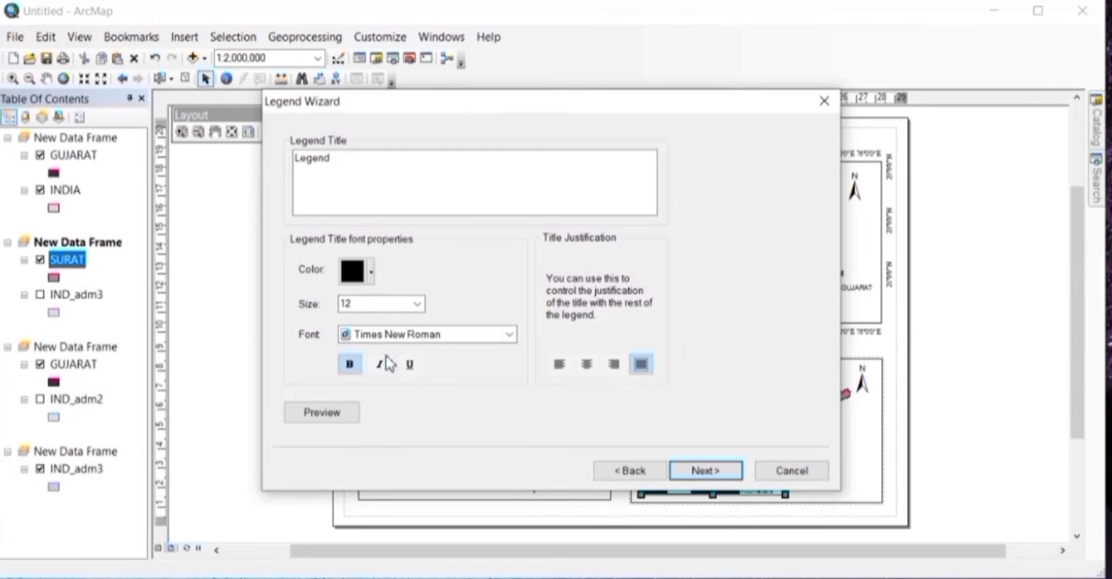
Step: Finish the legend with the remaining default settings and place it in the lower-right corner of the Surat data frame
left_click(711, 477)
left_click(710, 478)
left_click(711, 478)
left_click(711, 478)
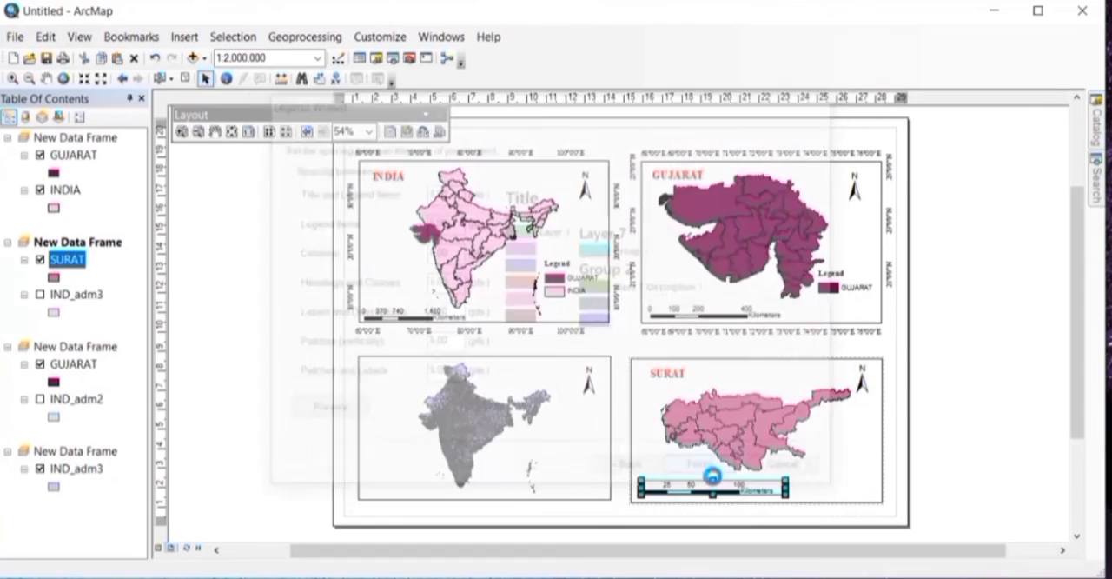
left_click_drag(532, 376, 847, 484)
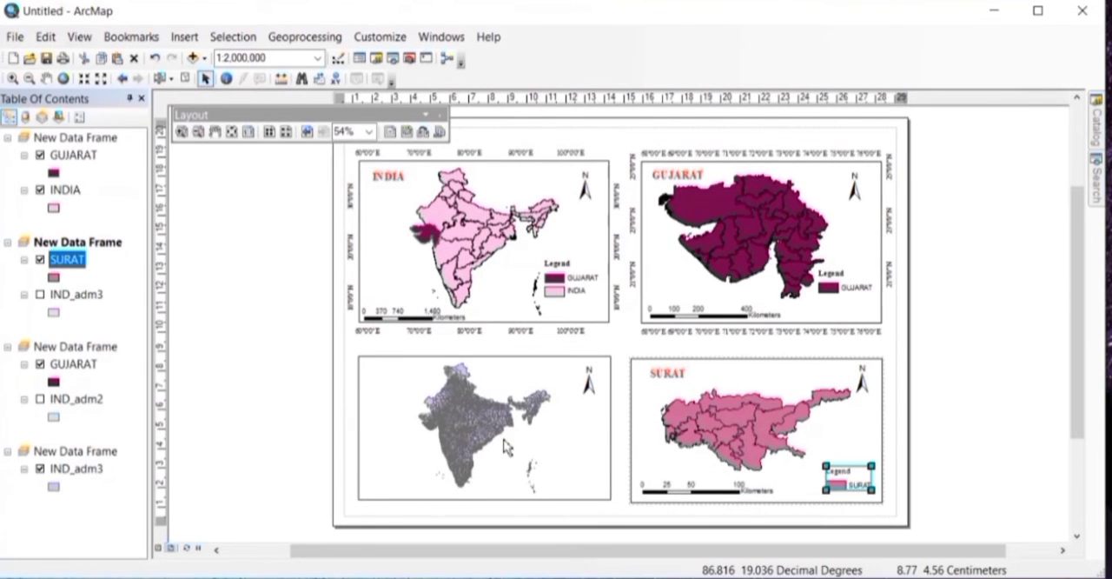
Step: Start a new graticule for the Surat data frame, showing labels only with parallels and meridians every 1 degree
left_click(467, 439)
left_click(765, 372)
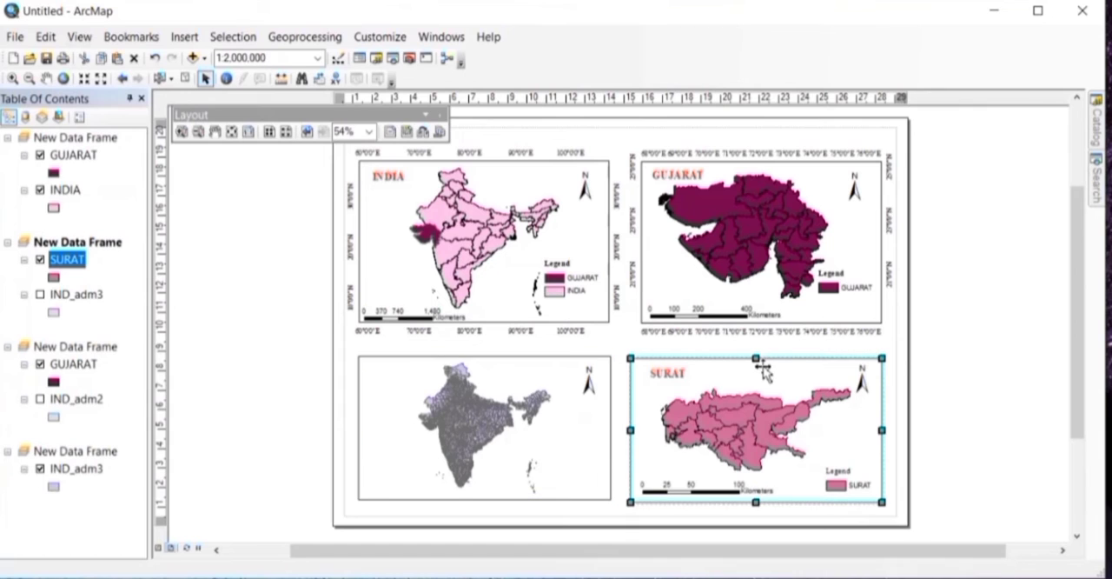
right_click(762, 367)
left_click(819, 352)
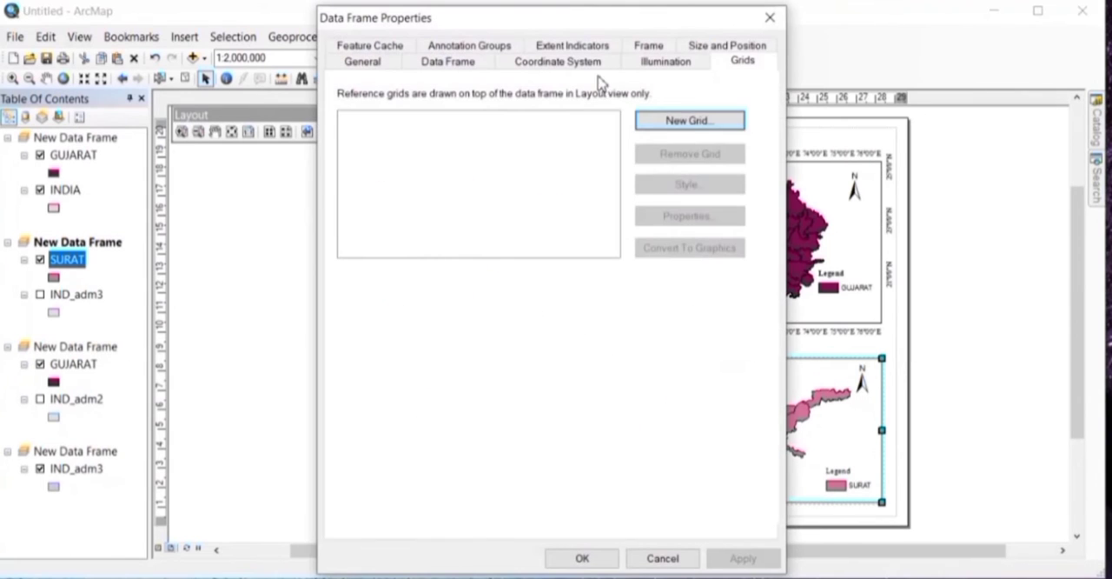
left_click(681, 121)
left_click(697, 455)
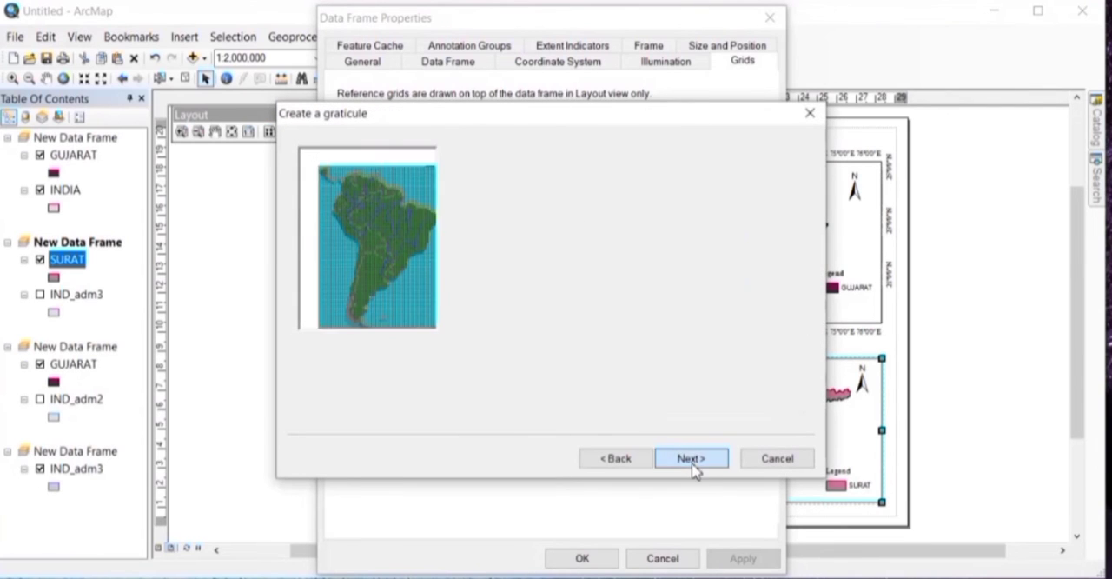
left_click(555, 183)
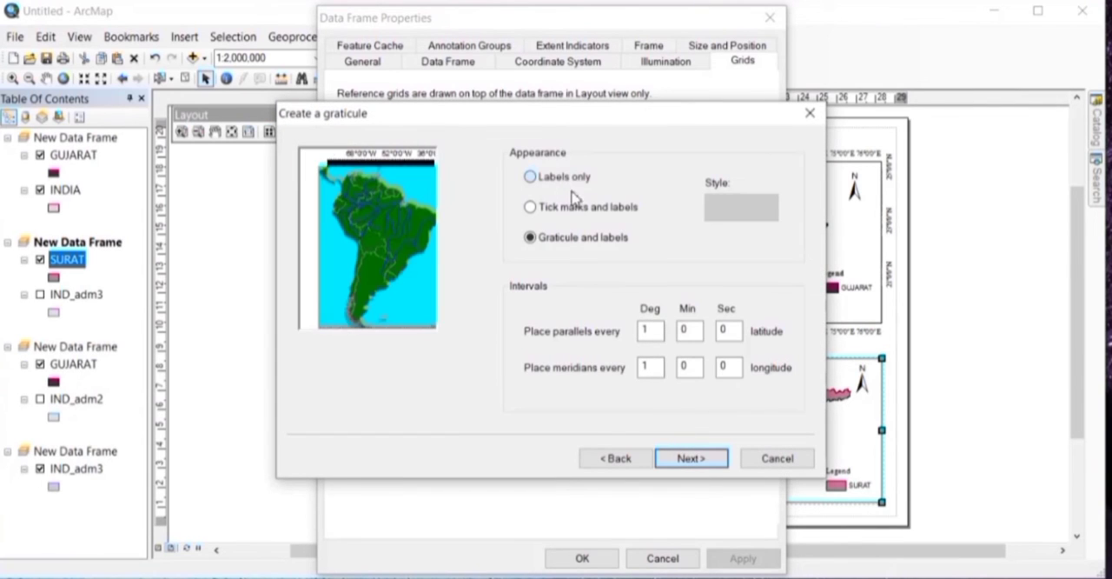
left_click(692, 458)
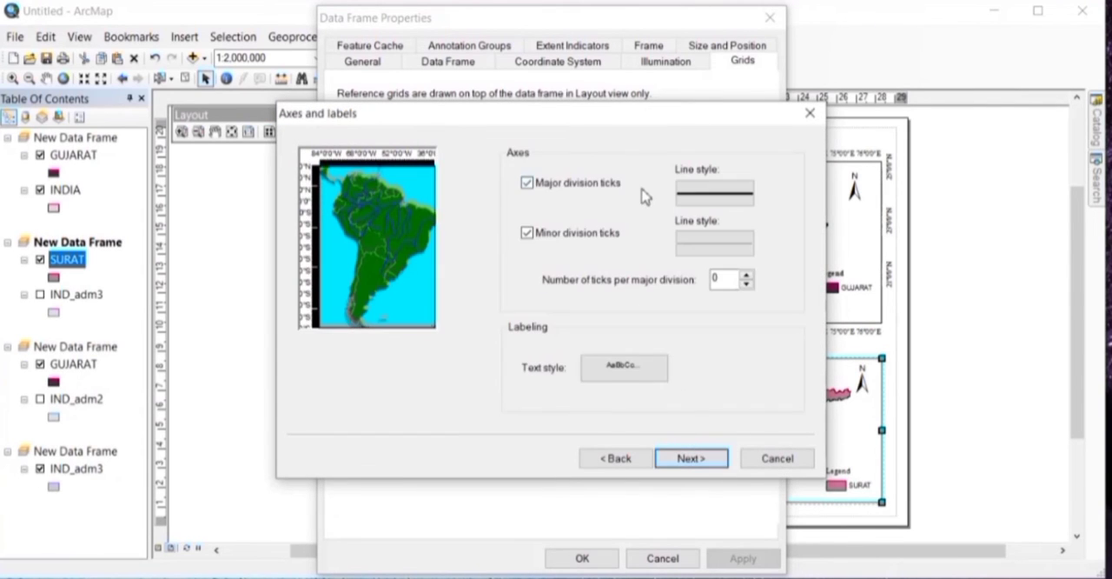
Step: Set the graticule's major division tick and simple border line widths to 0, leave minor ticks off, and finish the graticule
left_click(704, 202)
left_click(728, 261)
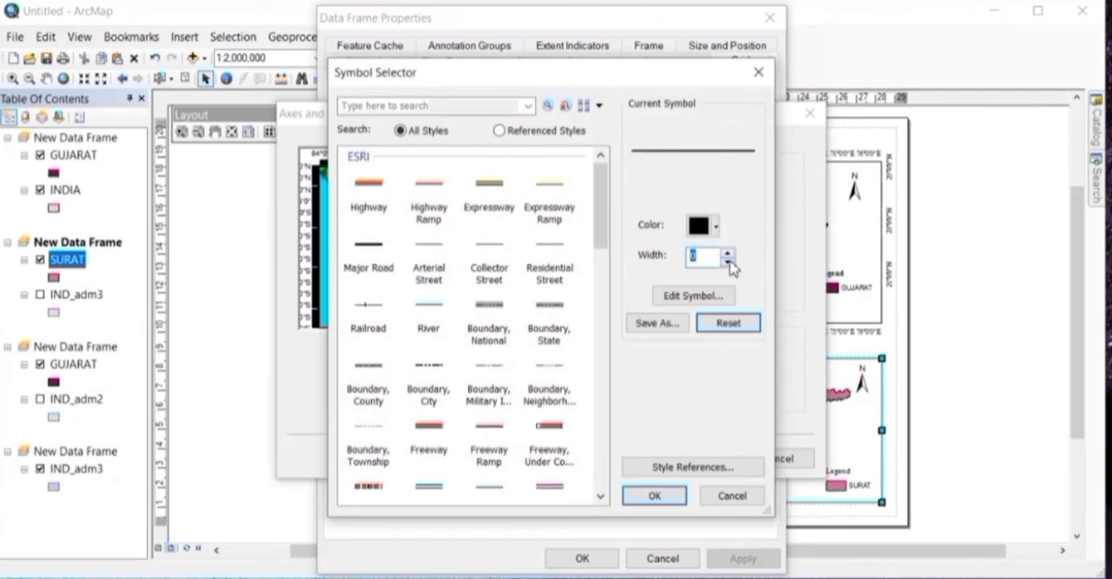
left_click(658, 495)
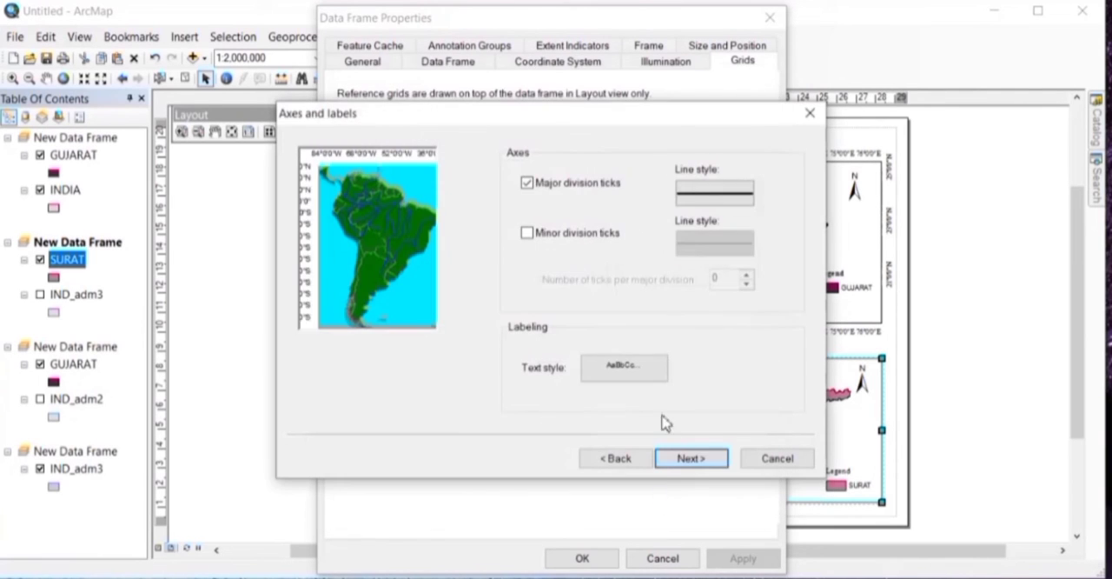
left_click(702, 456)
left_click(569, 193)
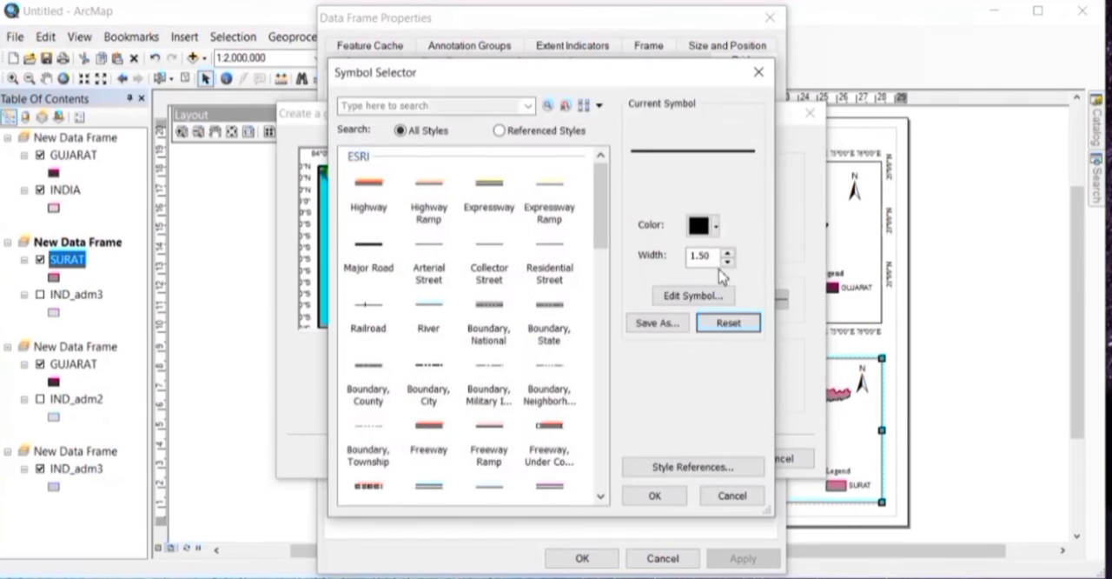
left_click(728, 260)
left_click(668, 496)
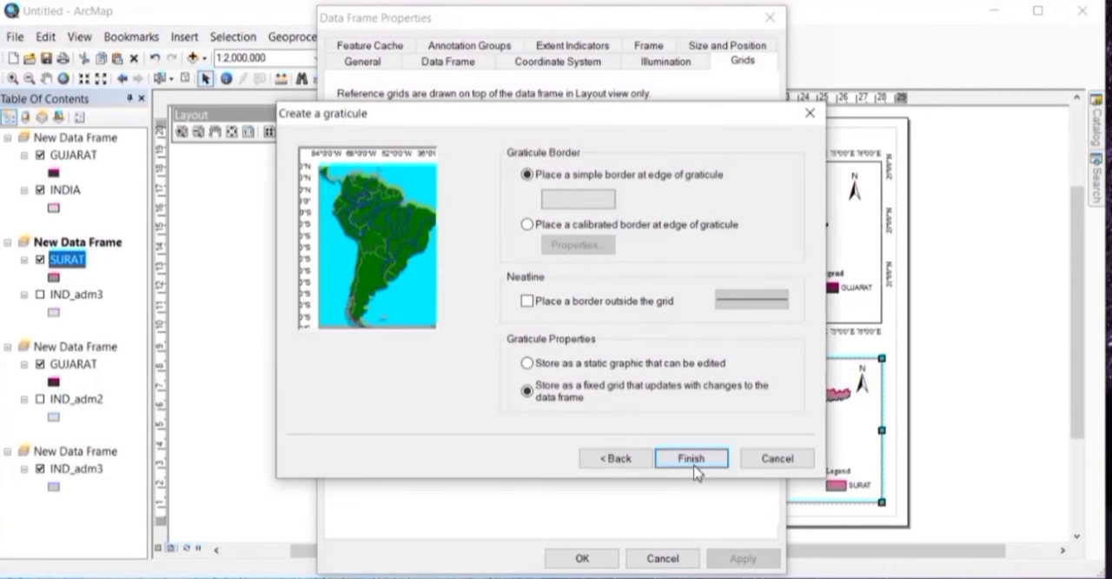
left_click(695, 458)
Step: Format the Surat graticule's labels in Times New Roman size 12 and apply the grid to the data frame
left_click(703, 217)
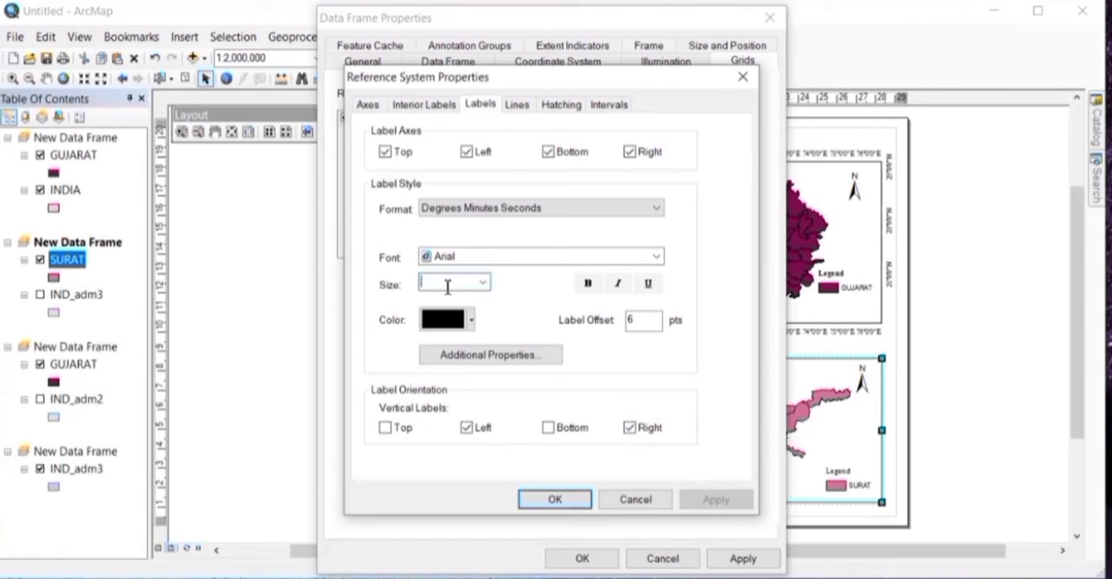
left_click(485, 258)
type("ti")
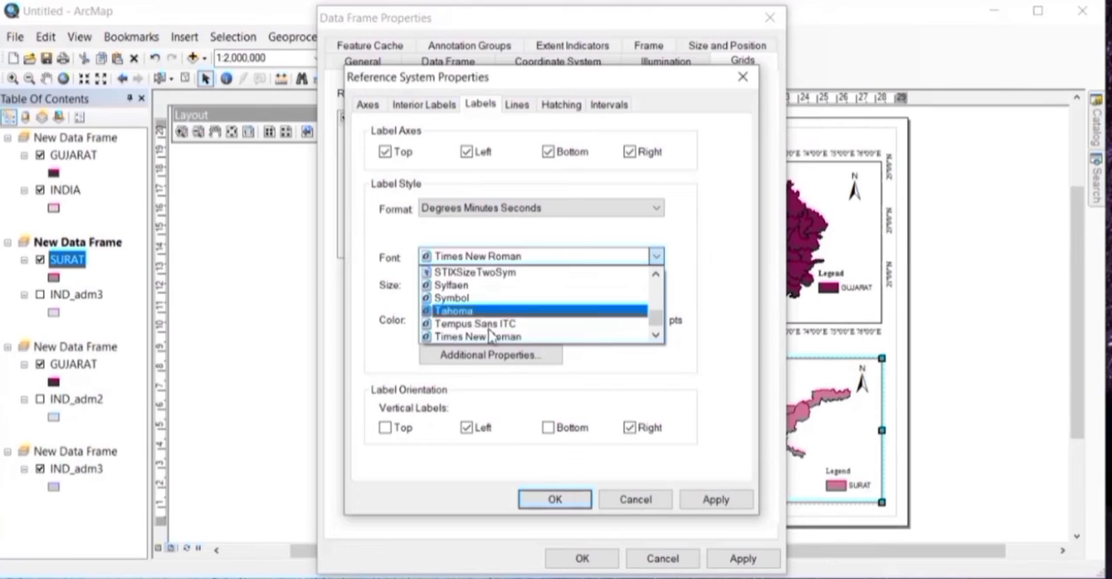
left_click(488, 337)
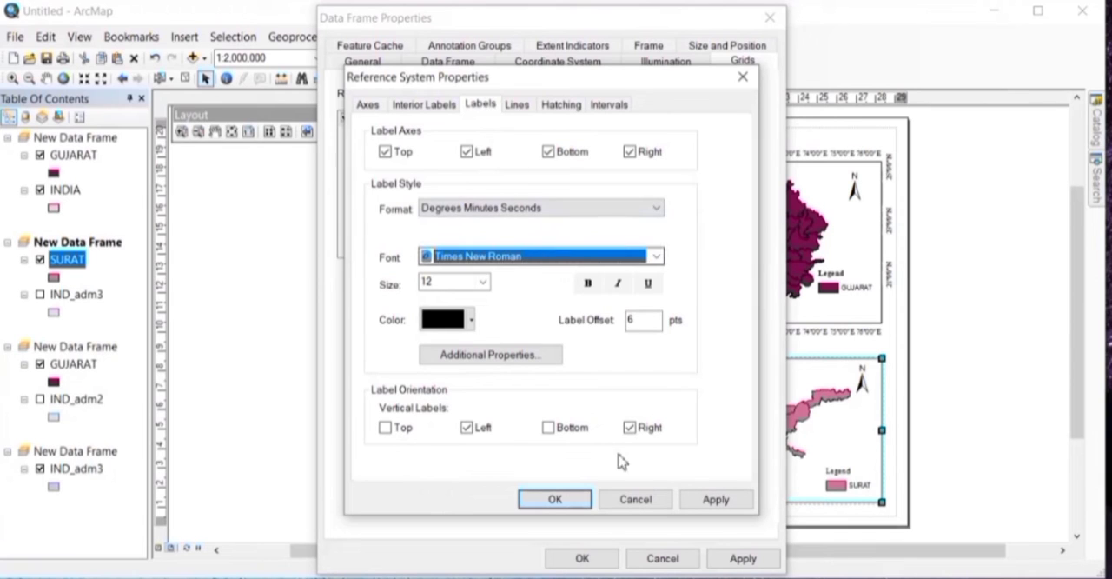
left_click(716, 498)
left_click(555, 499)
left_click(734, 559)
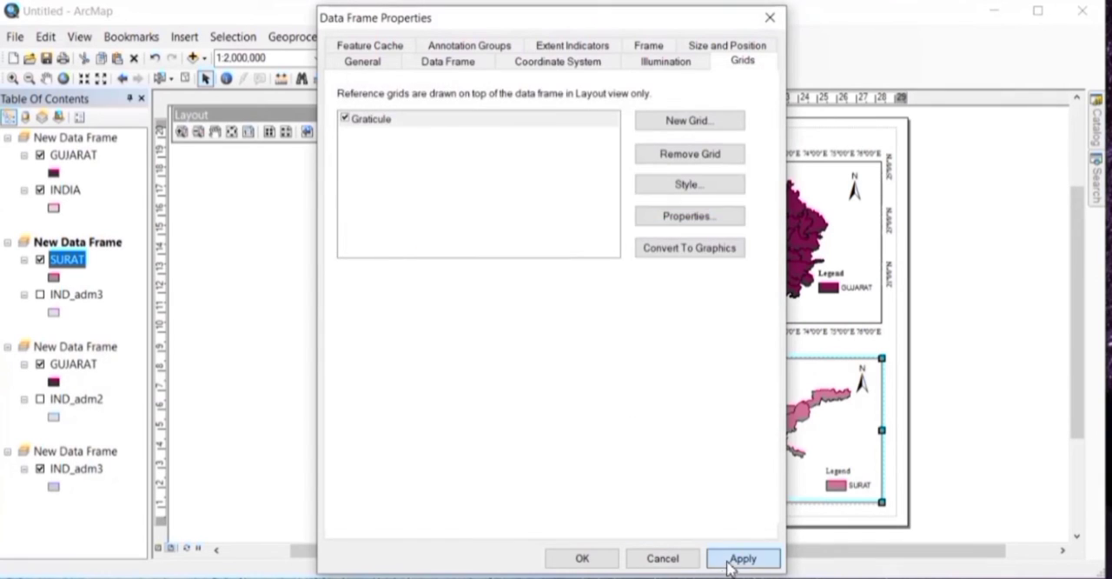
left_click(583, 558)
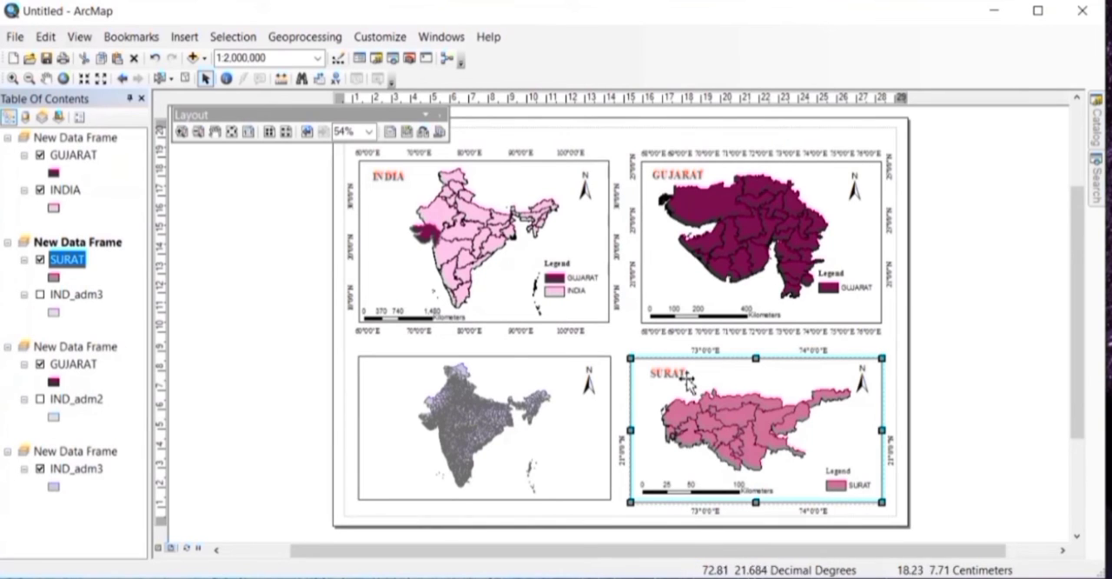
Step: Group the Surat data frame with its title, north arrow, legend and scale bar
left_click(678, 375)
left_click(860, 387, "shift")
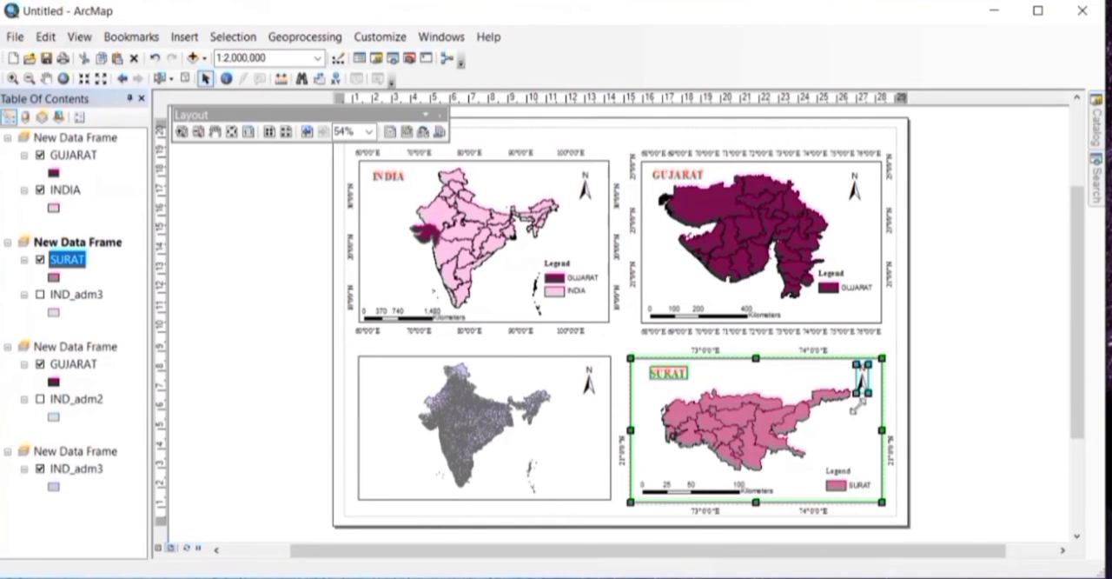
left_click(848, 476, "shift")
left_click(738, 489, "shift")
right_click(738, 488)
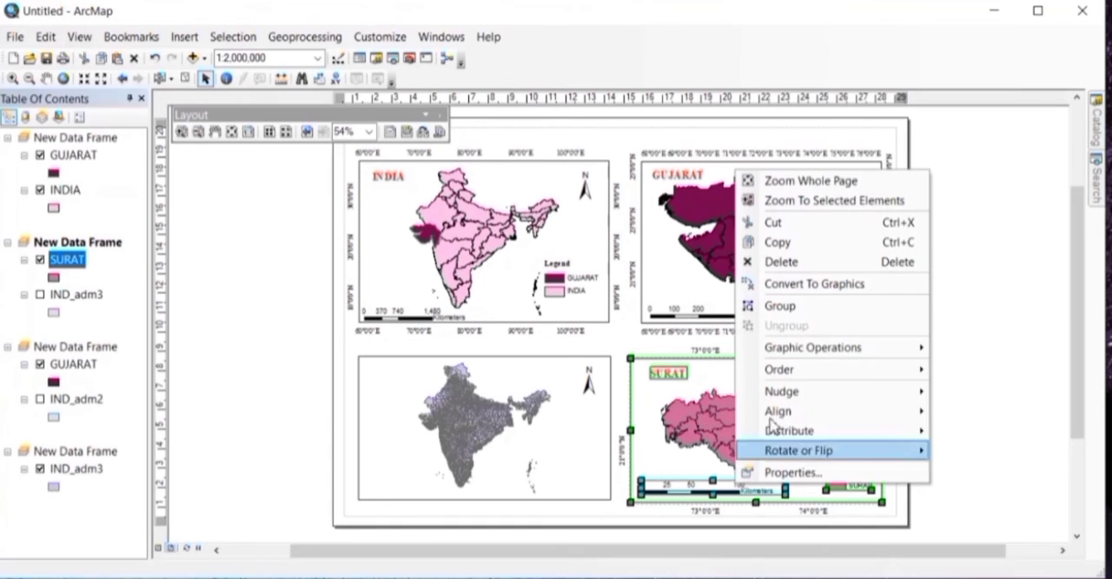
left_click(774, 305)
Step: In the fourth data frame, open the IND_adm3 attribute table and select the Olpad record in Surat district, Gujarat
left_click(540, 429)
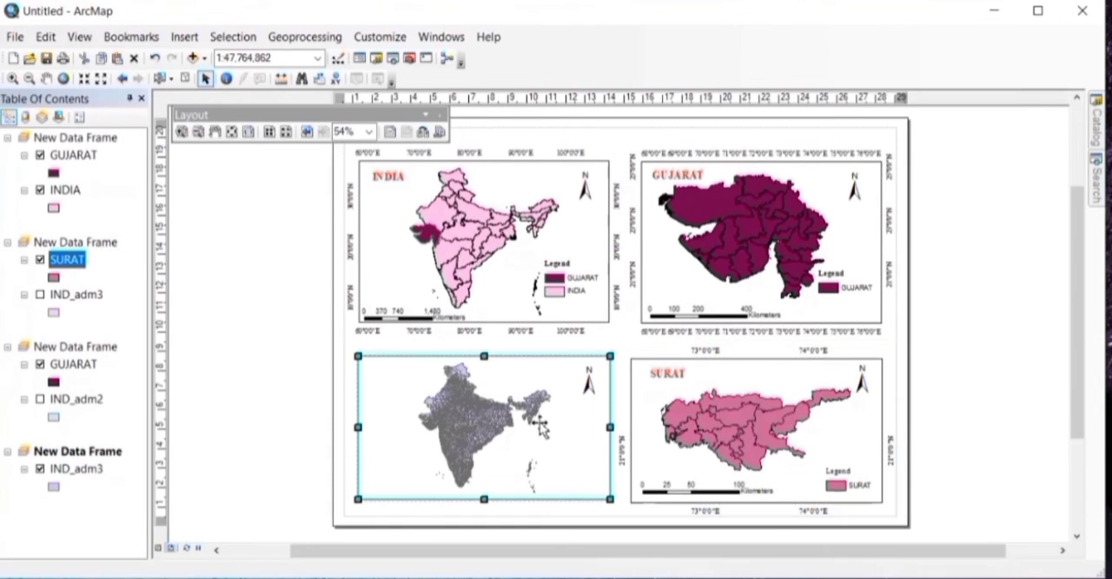
left_click(77, 468)
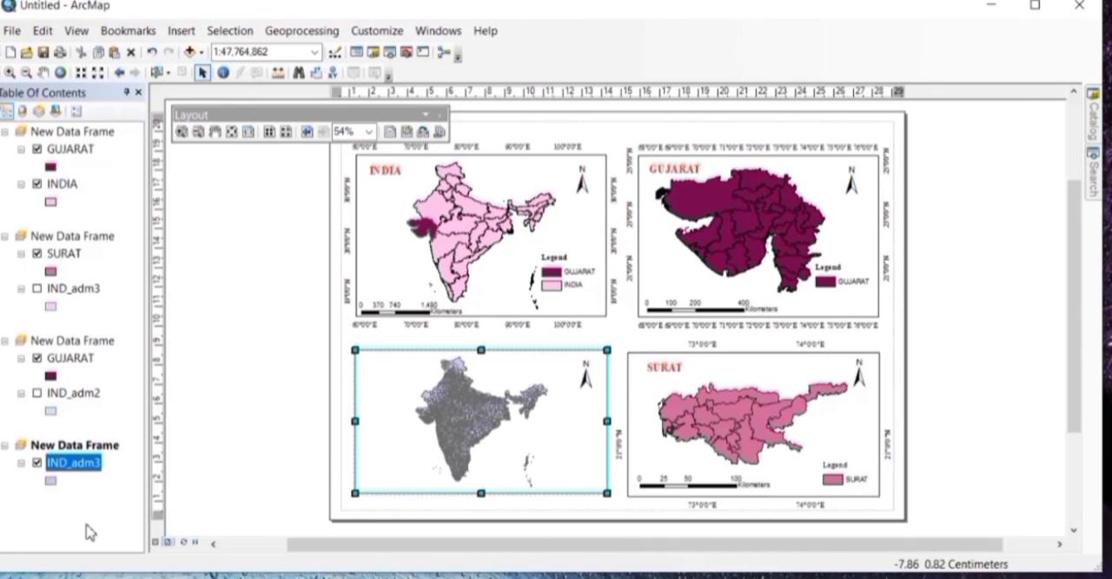
right_click(73, 466)
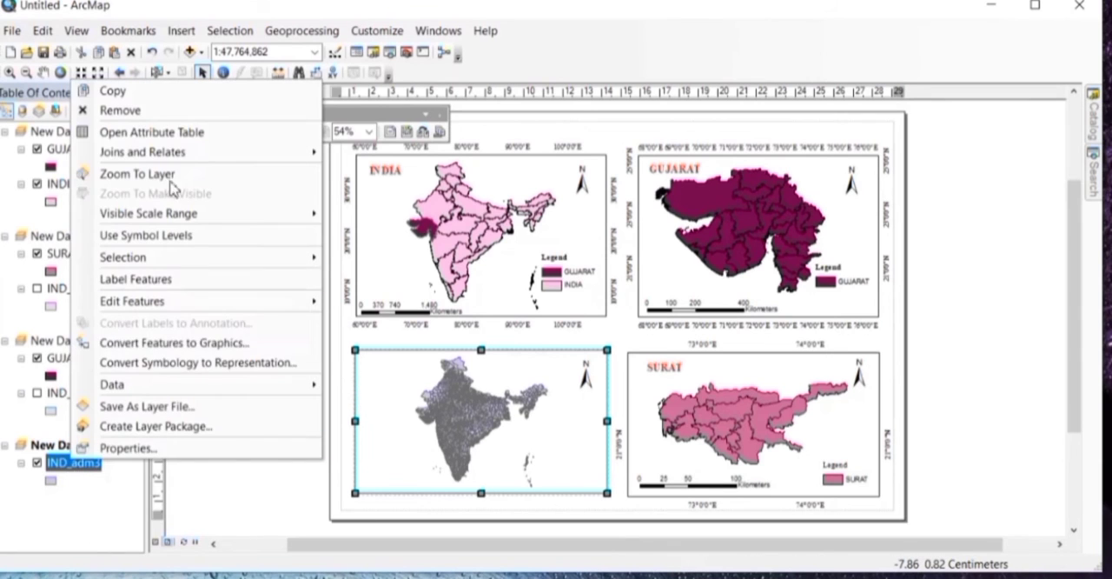
left_click(170, 133)
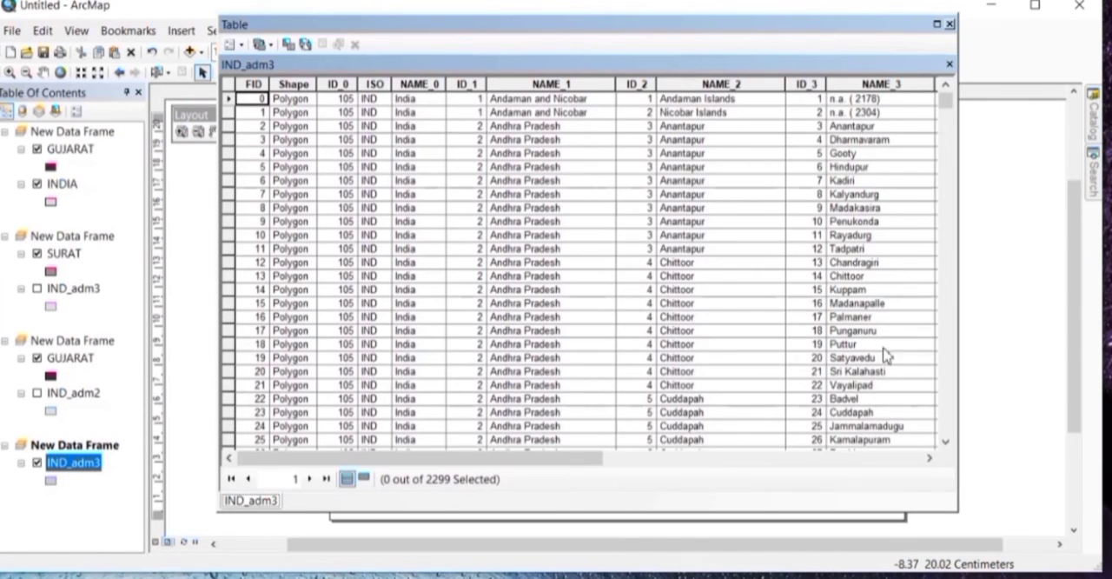
scroll(820, 280, "down", 20)
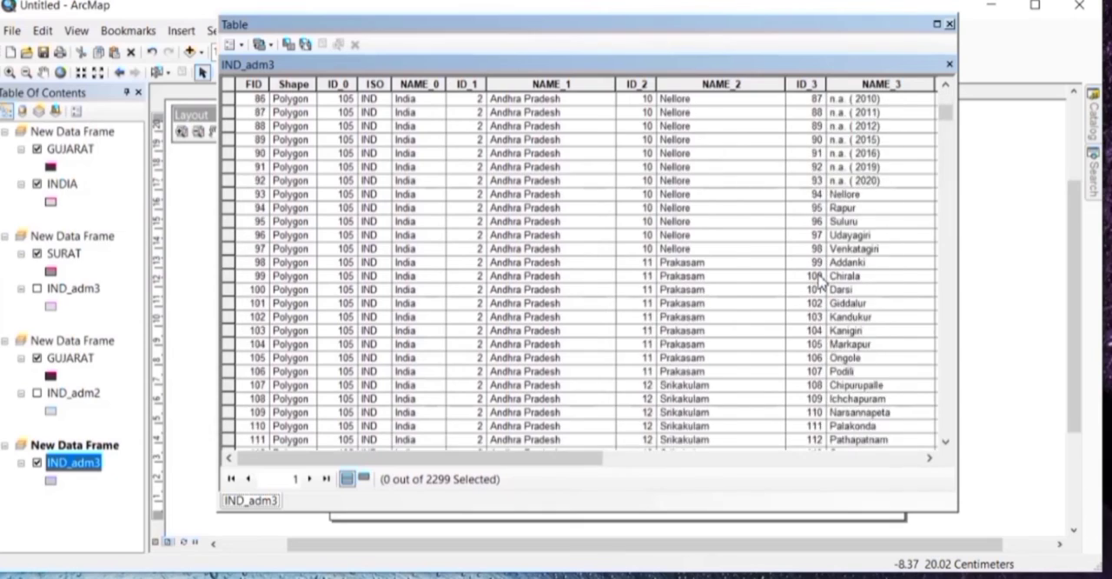
scroll(819, 280, "down", 20)
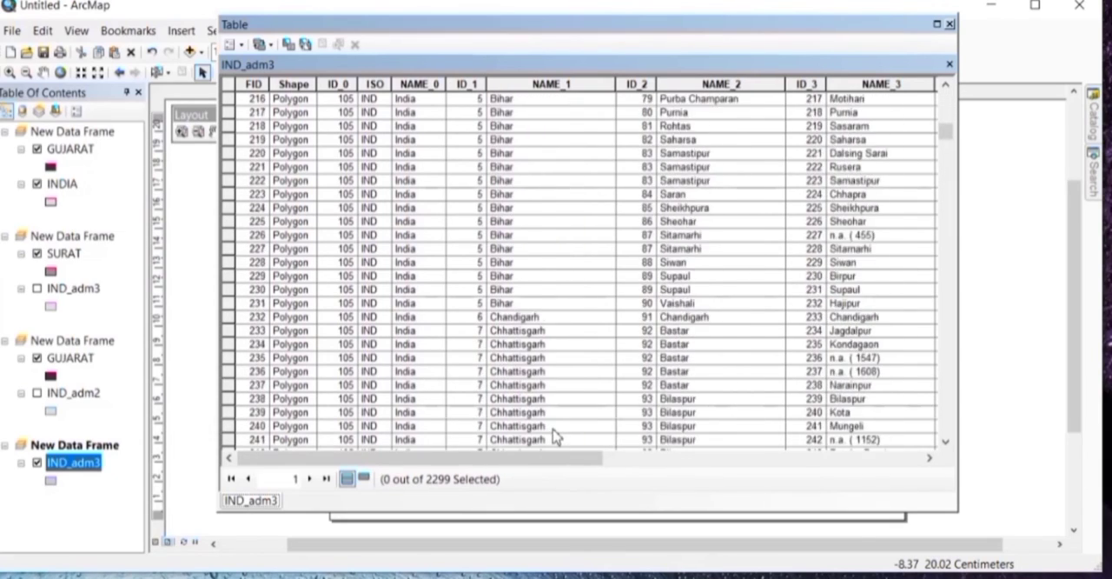
scroll(556, 437, "down", 20)
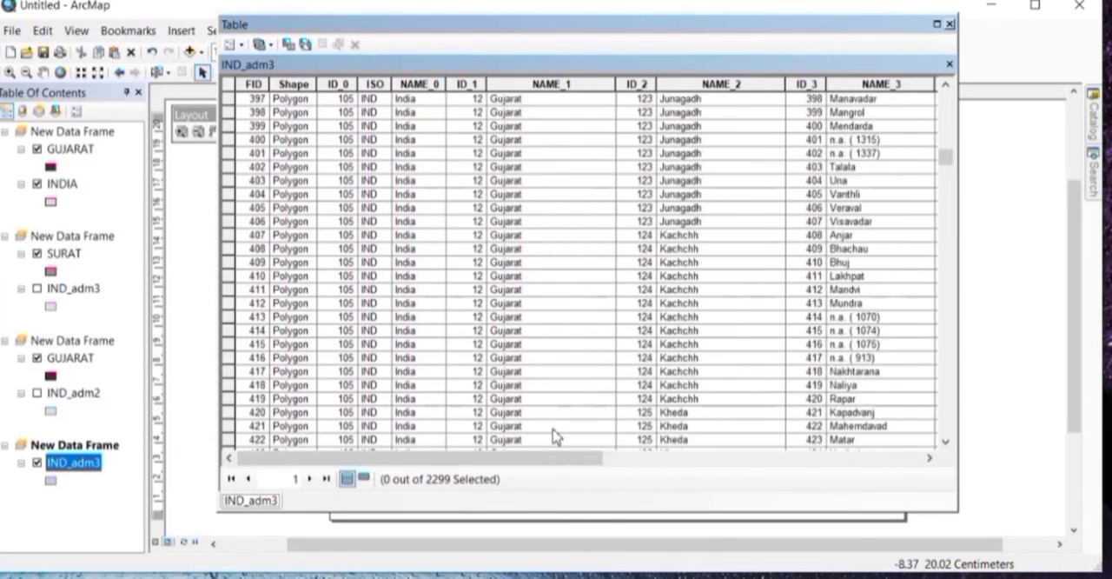
scroll(556, 436, "down", 16)
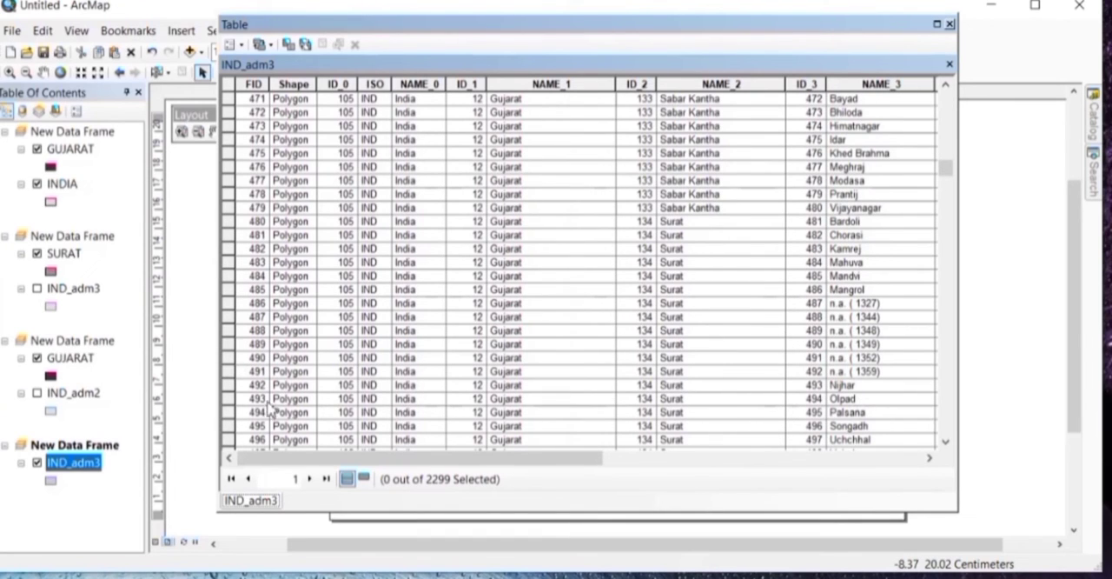
left_click(227, 400)
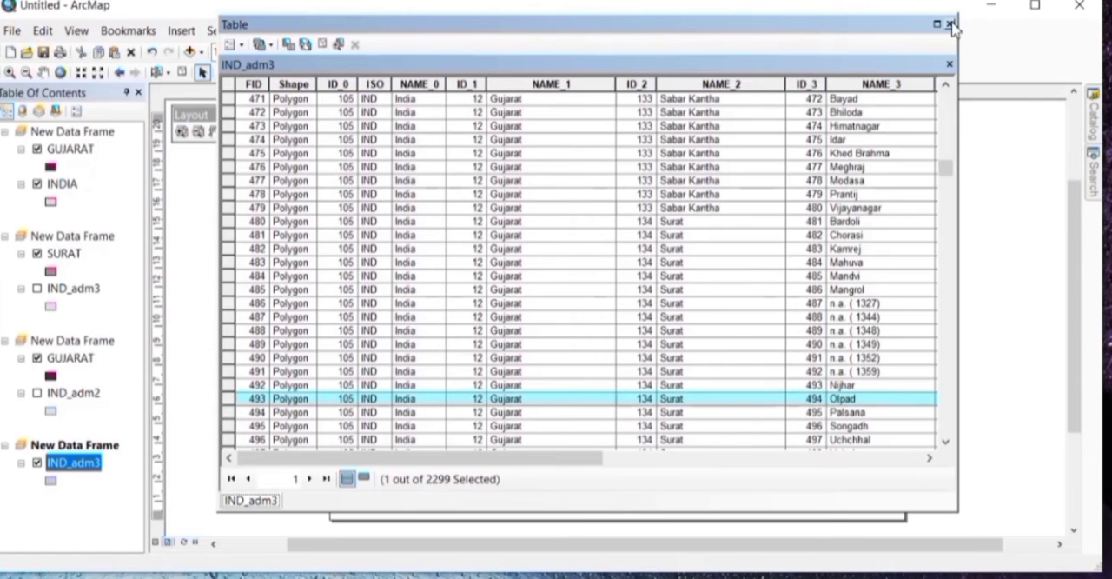
Step: Close the attribute table, export the selected Olpad feature to the default geodatabase and add it to the map as a layer
left_click(950, 24)
right_click(78, 466)
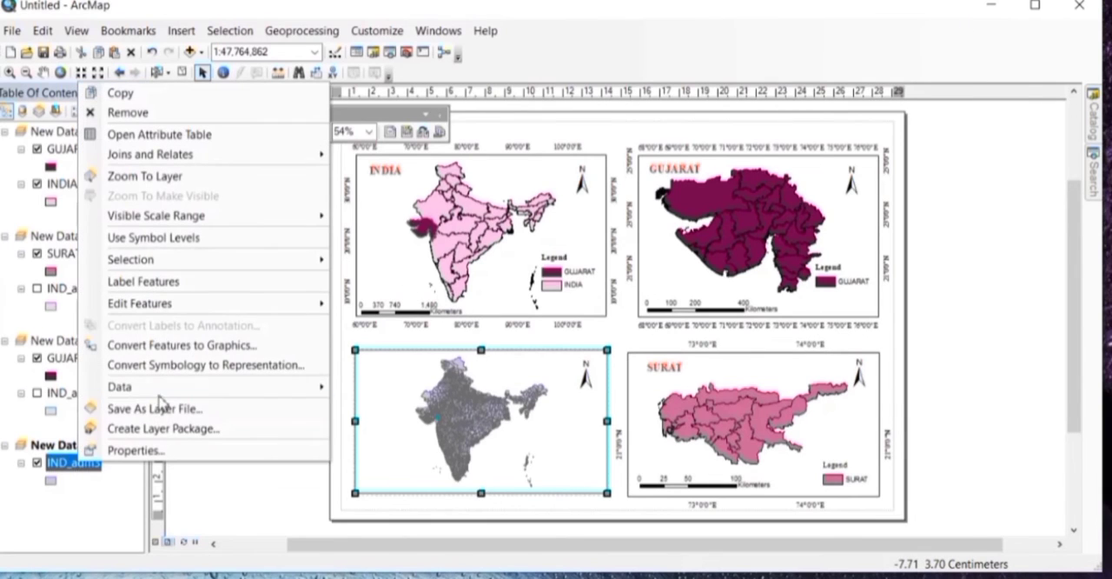
mouse_move(313, 385)
left_click(372, 408)
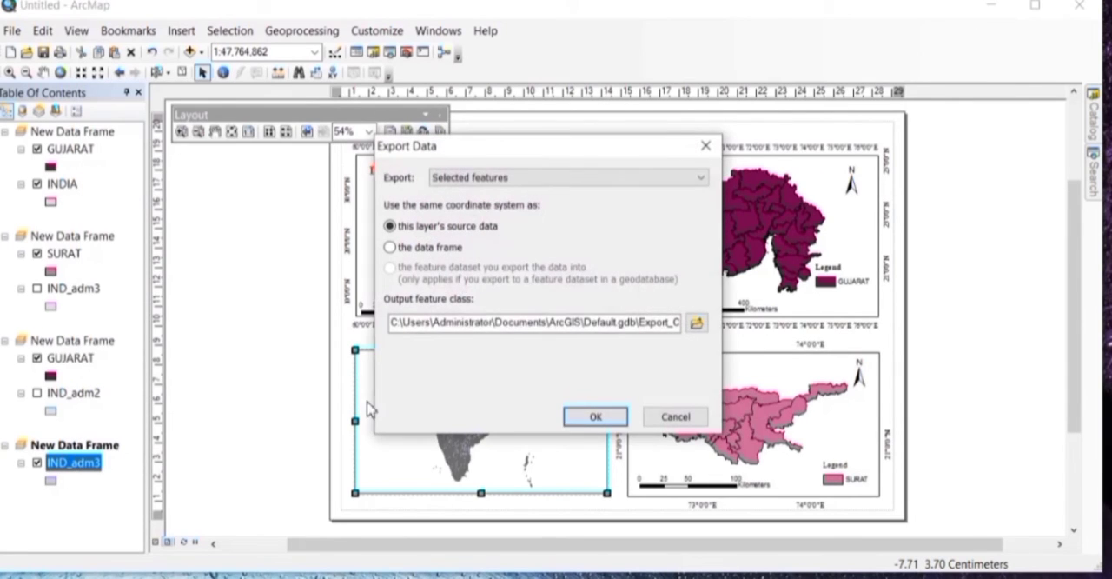
left_click(603, 417)
left_click(589, 381)
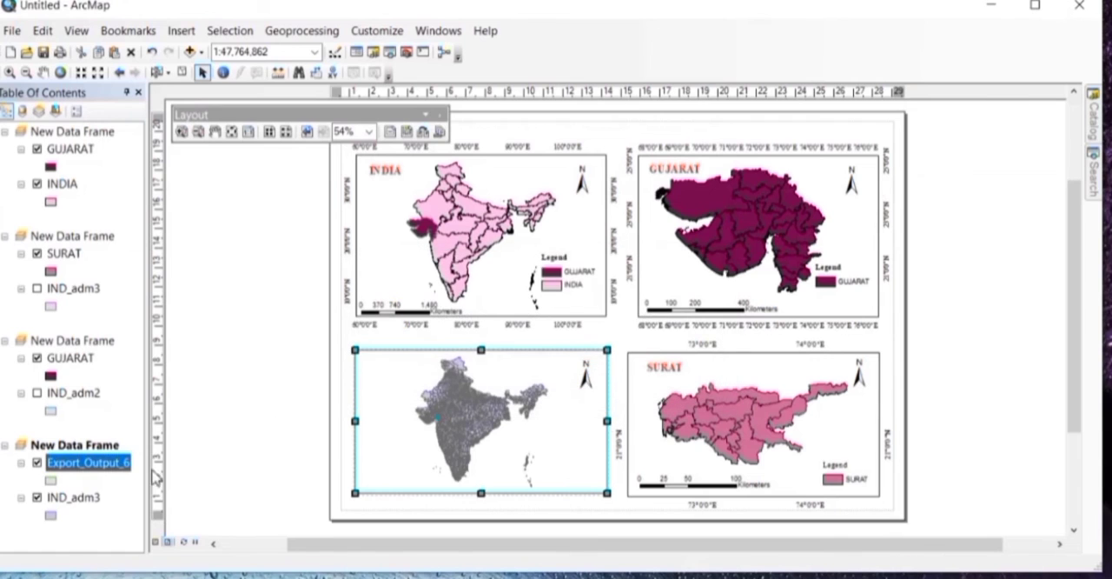
Step: Symbolize the exported Olpad layer with a yellow fill and a black outline, and apply the symbology
double_click(120, 463)
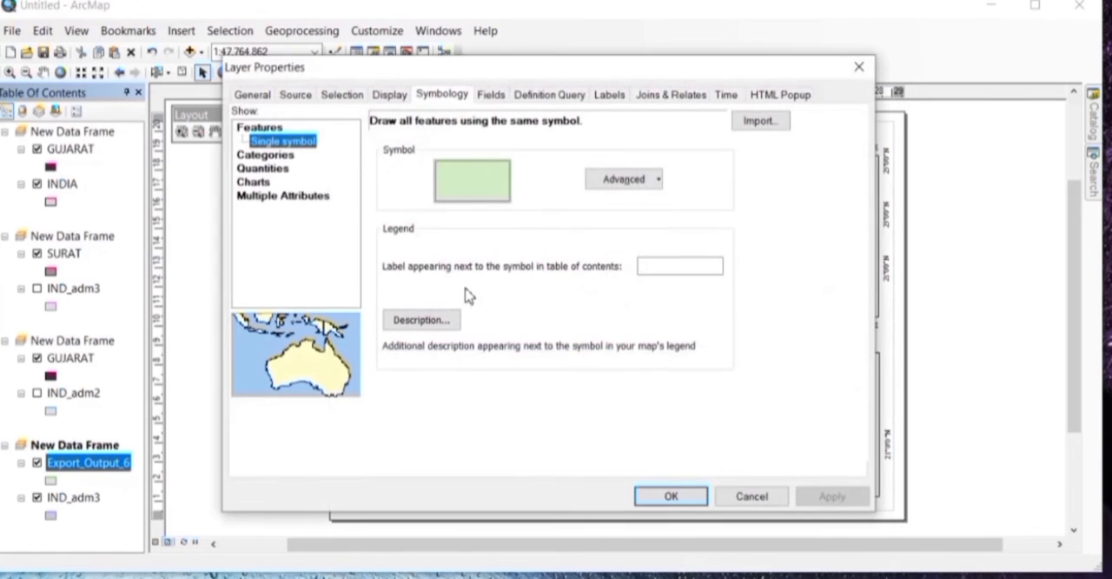
left_click(476, 182)
left_click(737, 231)
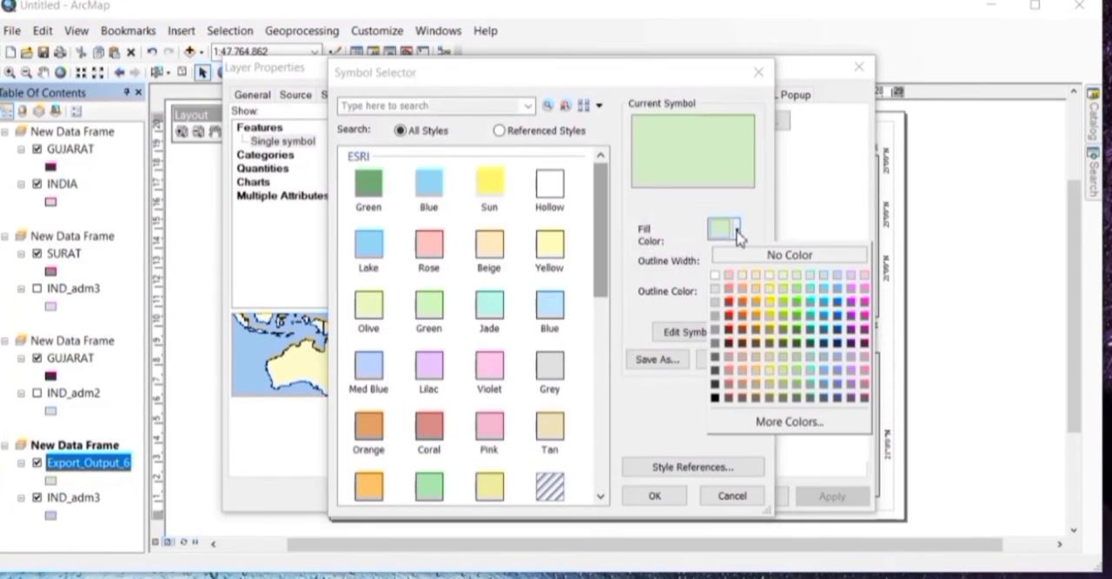
left_click(772, 304)
left_click(728, 296)
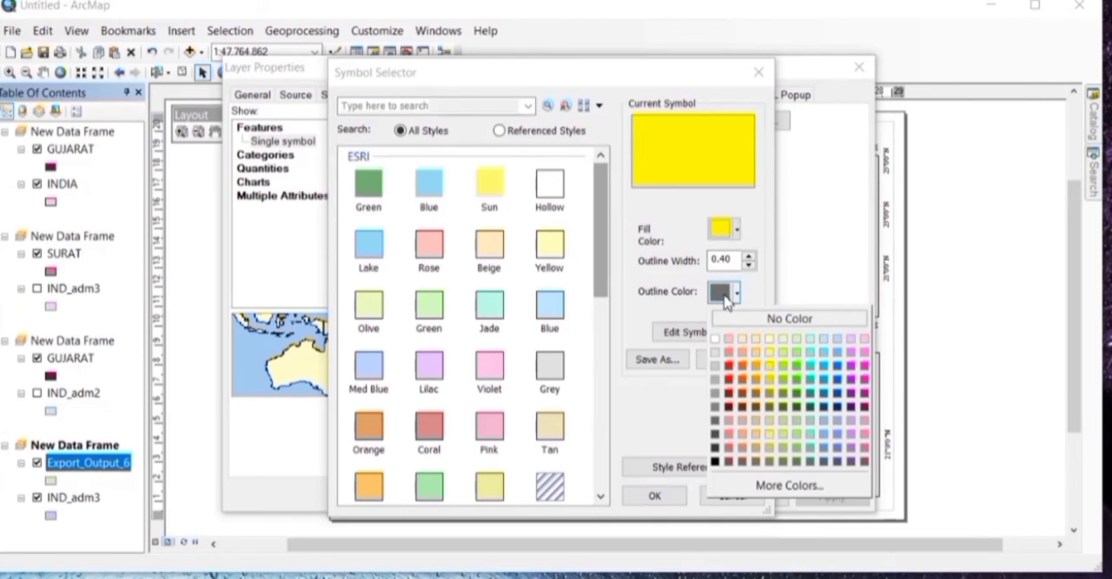
left_click(714, 461)
left_click(655, 495)
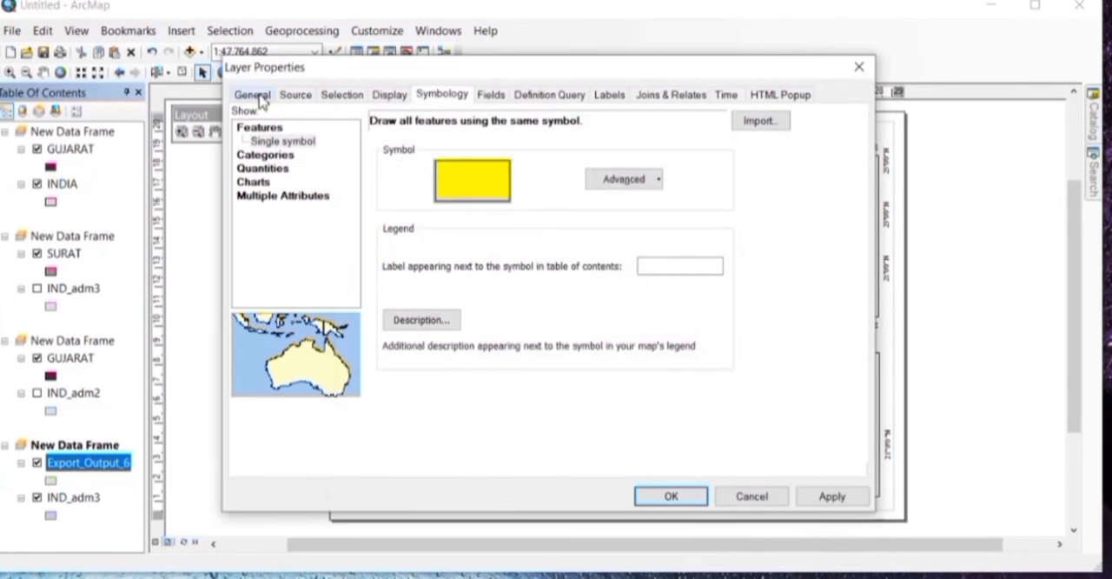
left_click(824, 506)
Step: Rename the exported layer as OLPAD and apply the layer properties
left_click(257, 95)
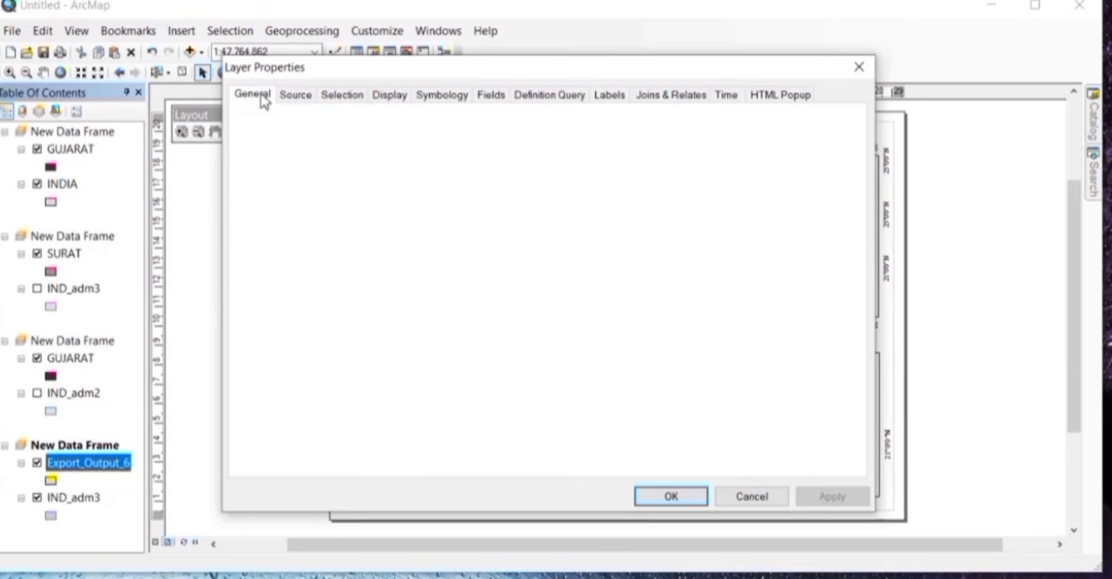
key("BackSpace")
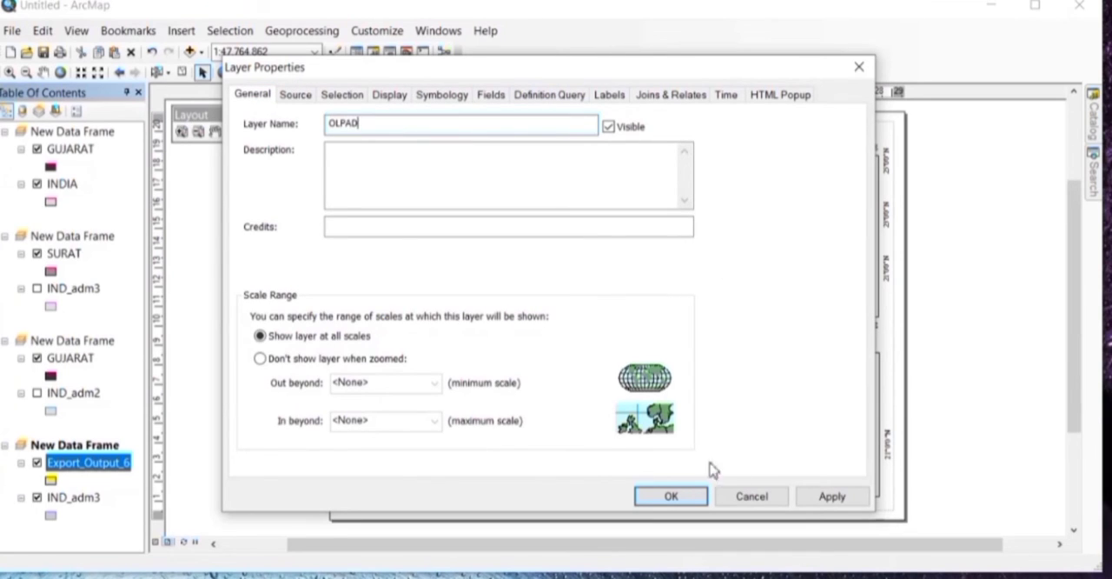
left_click(829, 495)
left_click(674, 497)
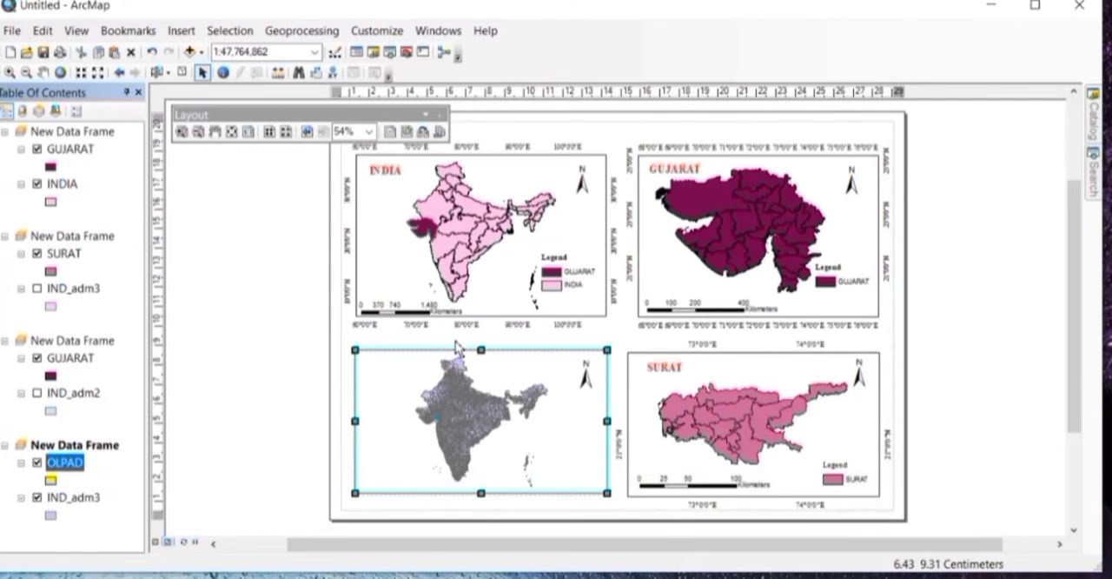
Step: Hide the IND_adm3 layer in the fourth data frame and zoom to the OLPAD layer's extent
left_click(37, 497)
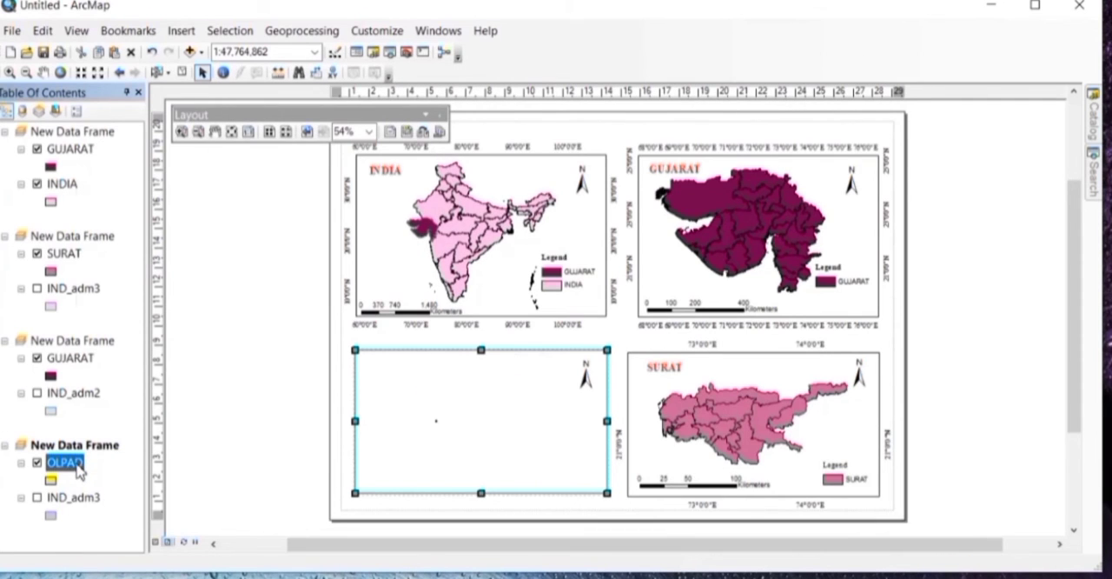
right_click(78, 470)
left_click(182, 184)
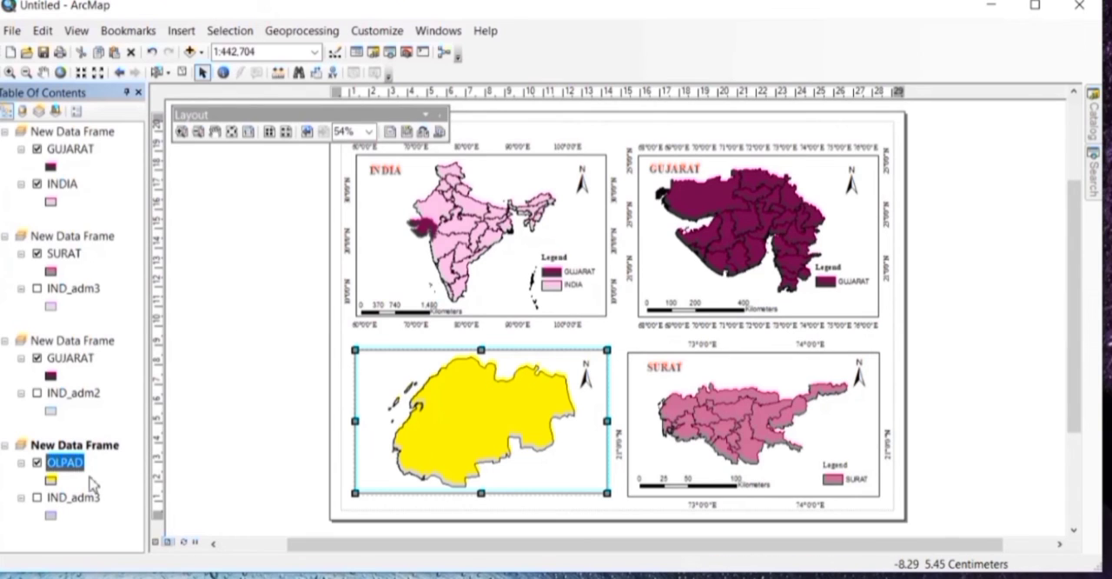
left_click(180, 30)
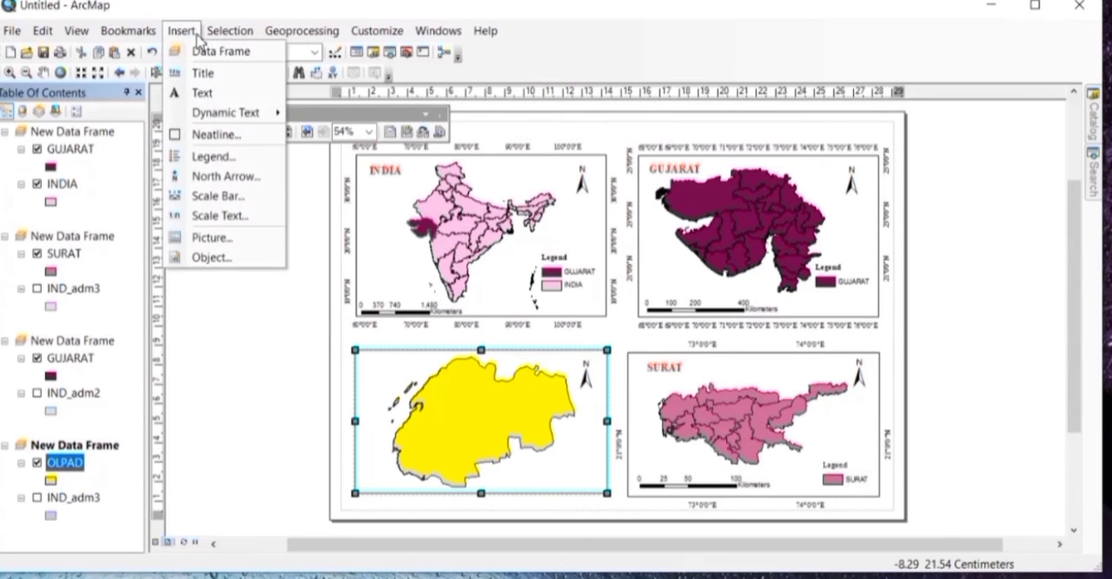
left_click(207, 73)
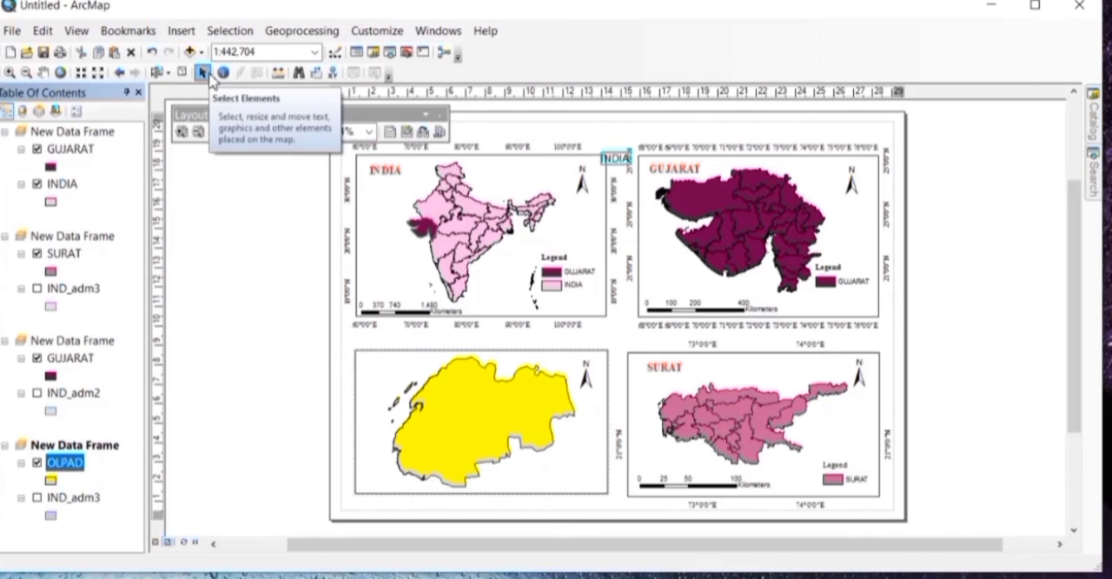
left_click(617, 162)
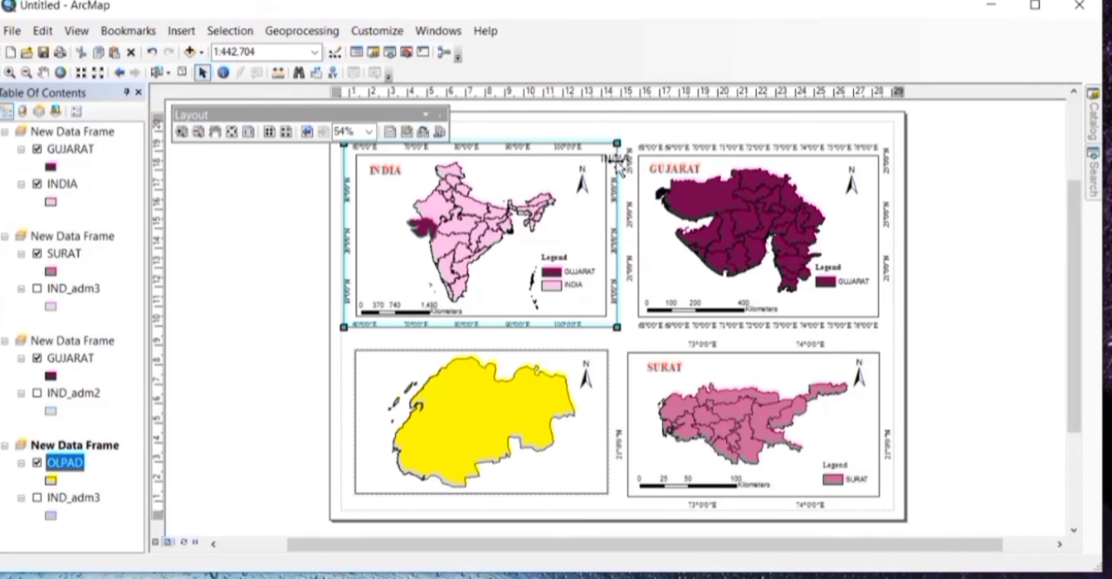
double_click(624, 159)
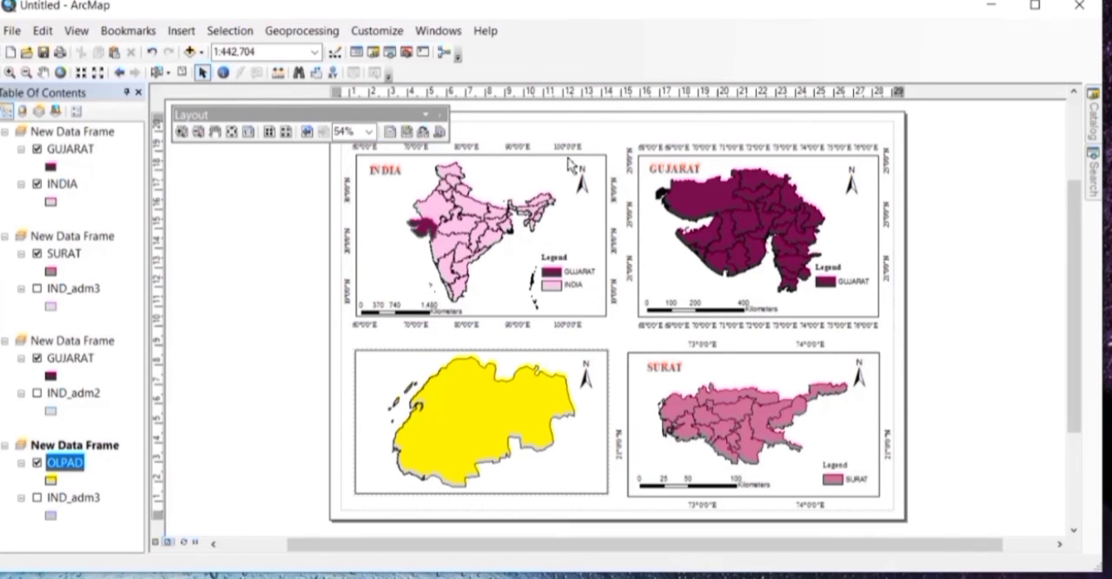
Step: Insert the text OLPAD on the layout and place it in the upper-left corner of the fourth data frame
left_click(191, 30)
left_click(222, 94)
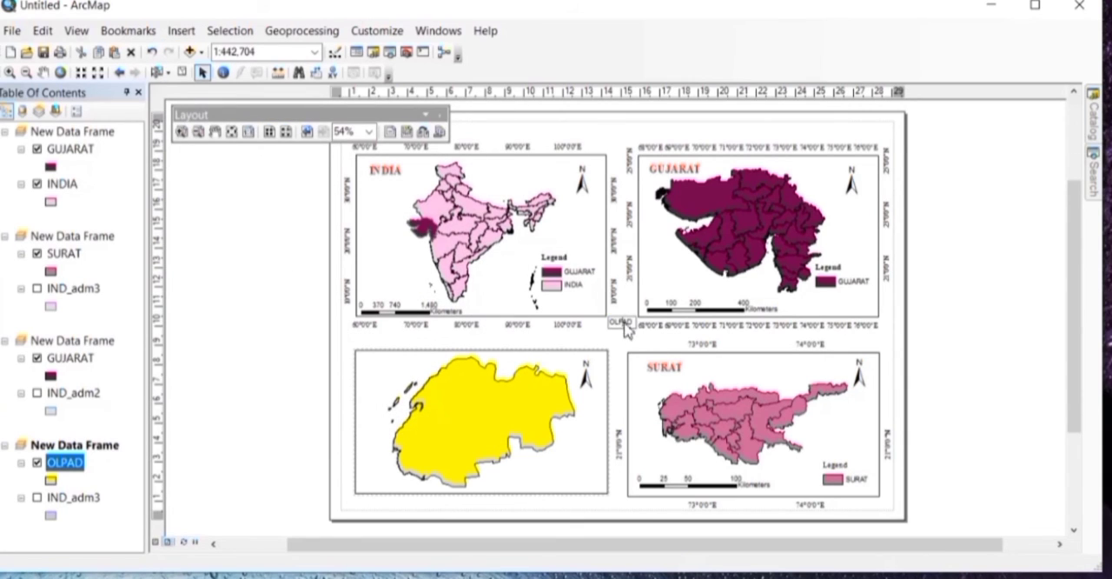
left_click_drag(617, 320, 388, 368)
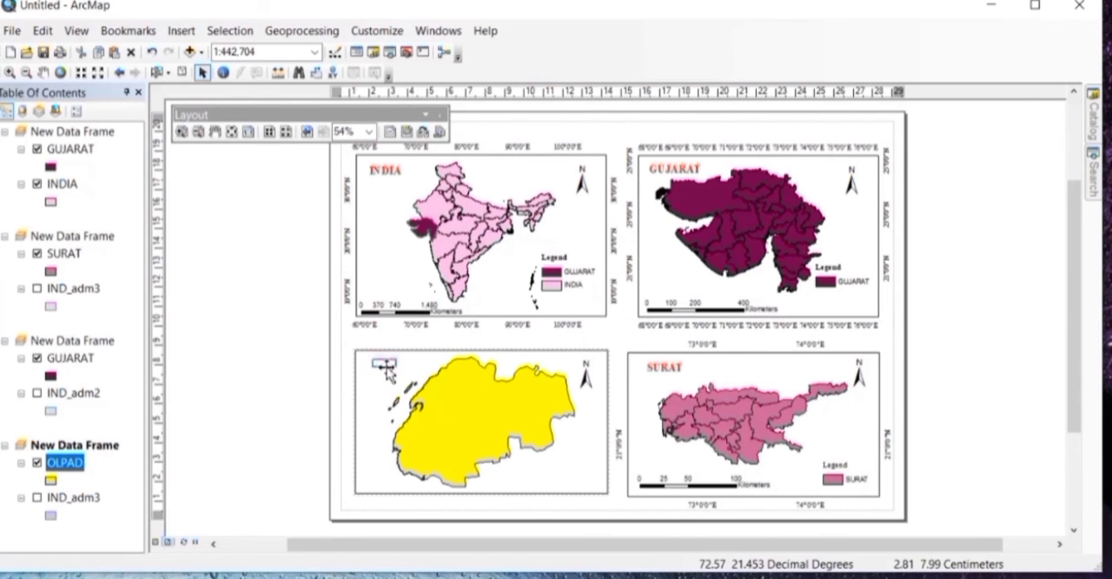
Step: Format the OLPAD title text in bold Times New Roman size 16
double_click(388, 368)
left_click(496, 307)
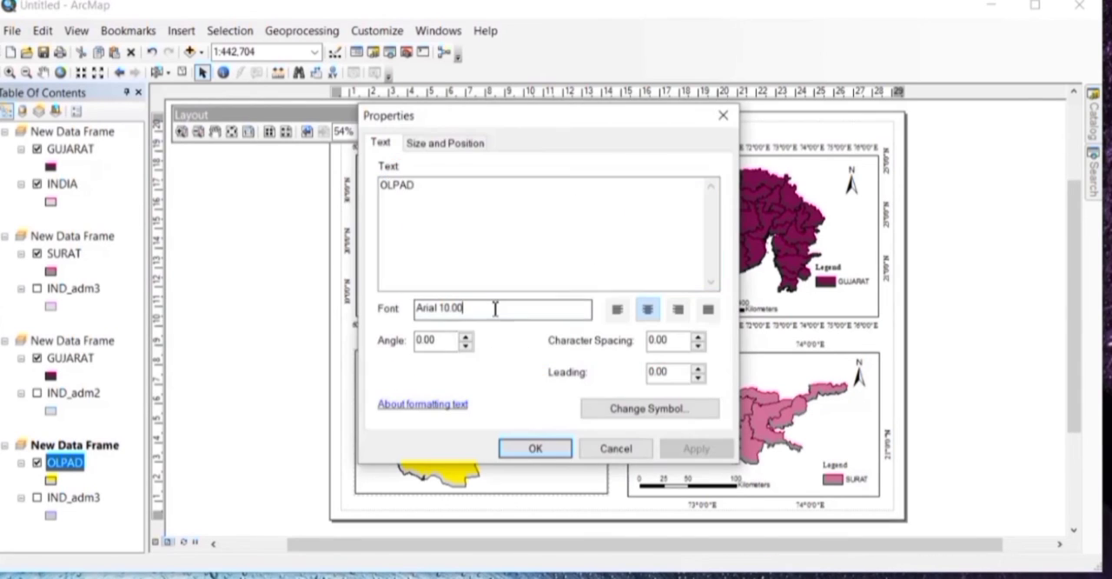
left_click(679, 412)
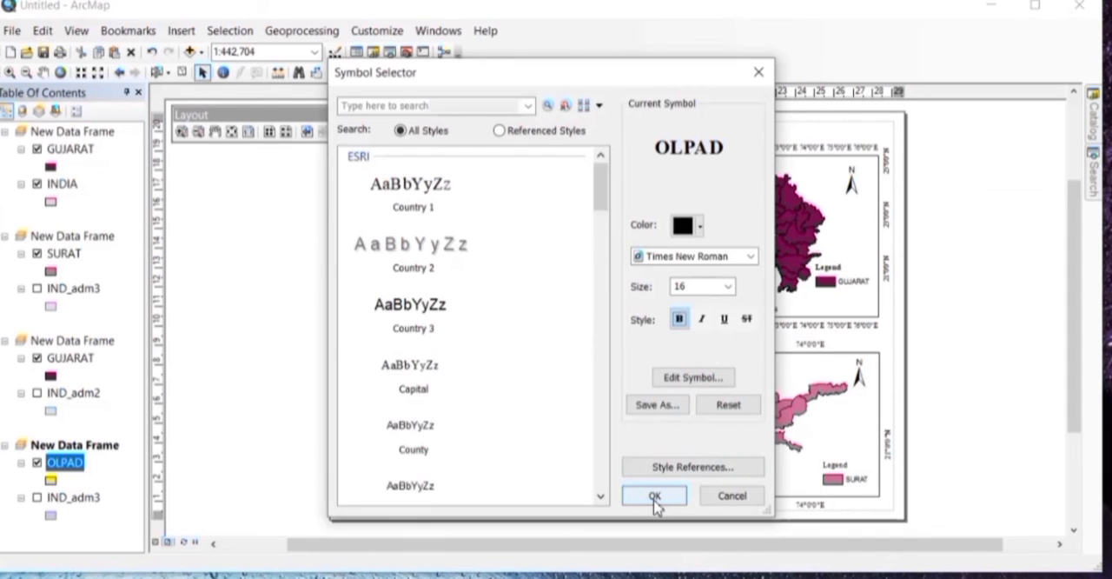
left_click(654, 497)
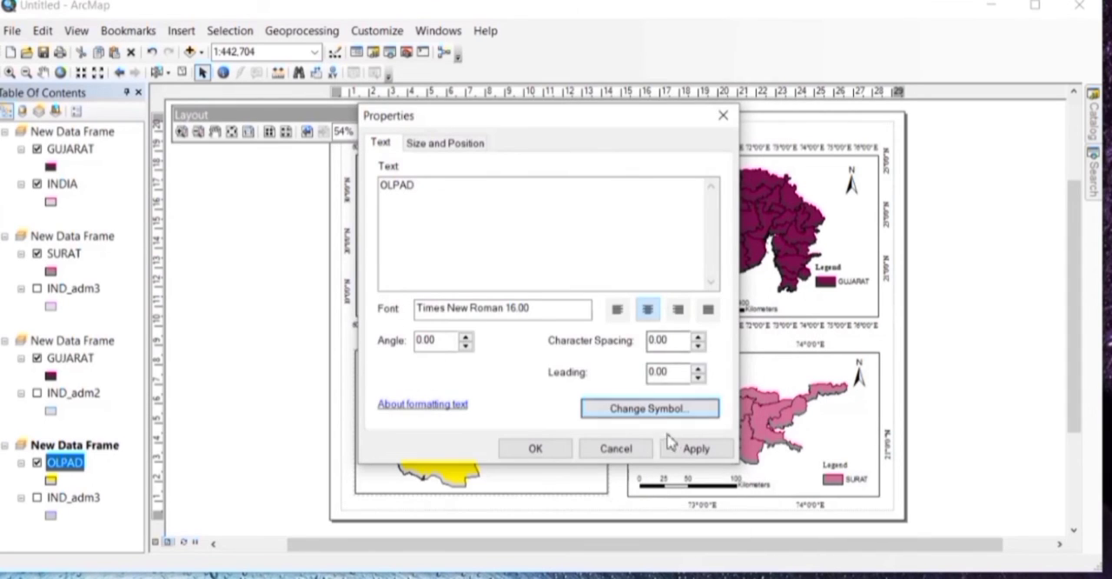
left_click(695, 448)
left_click(535, 448)
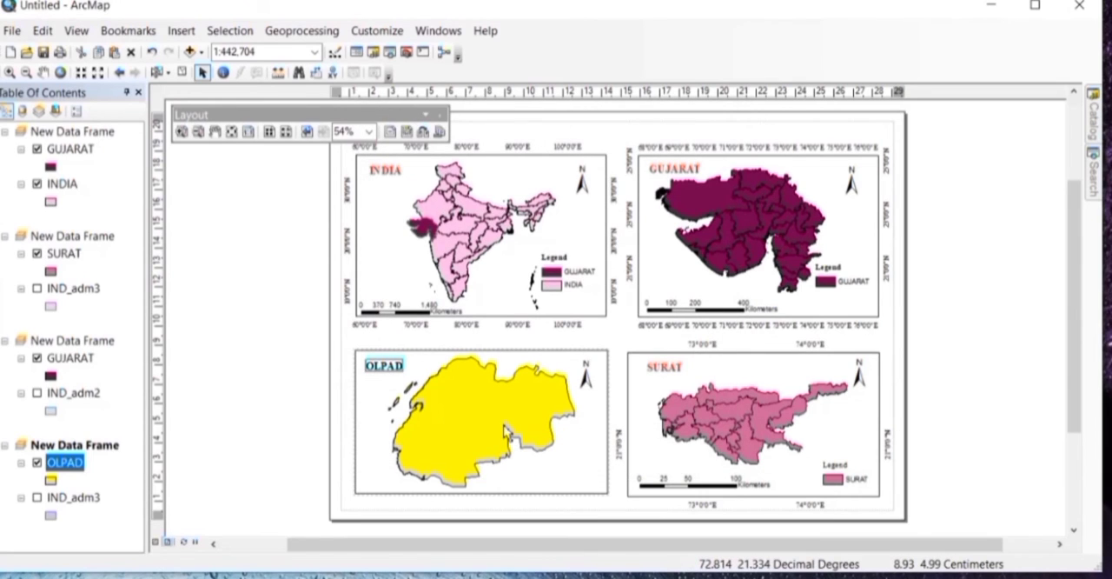
Step: Reduce the Olpad map to a scale of 1:500,000 and recentre it within its data frame
left_click(27, 72)
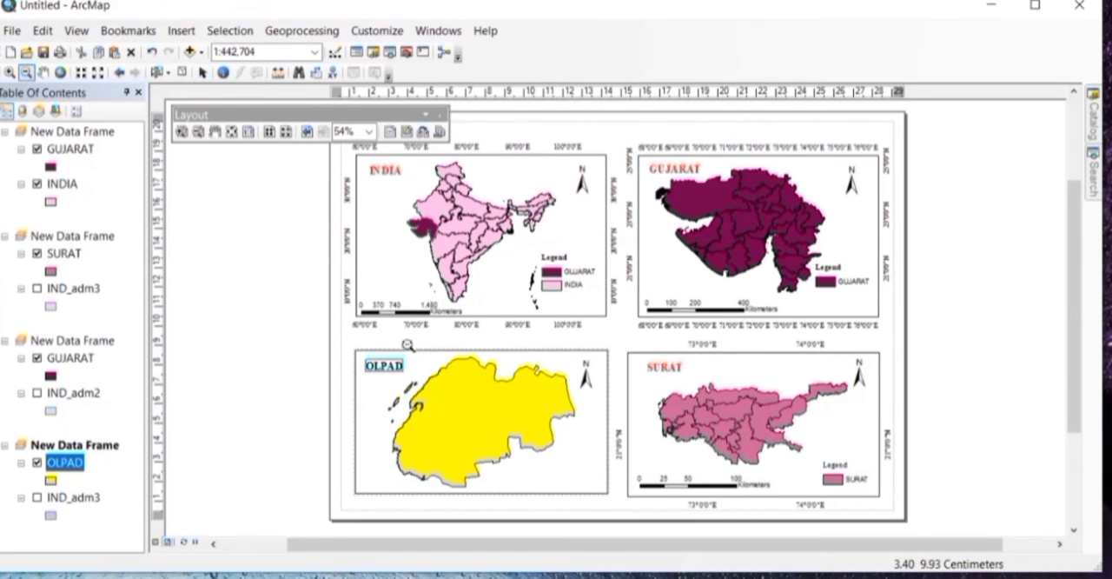
left_click(452, 409)
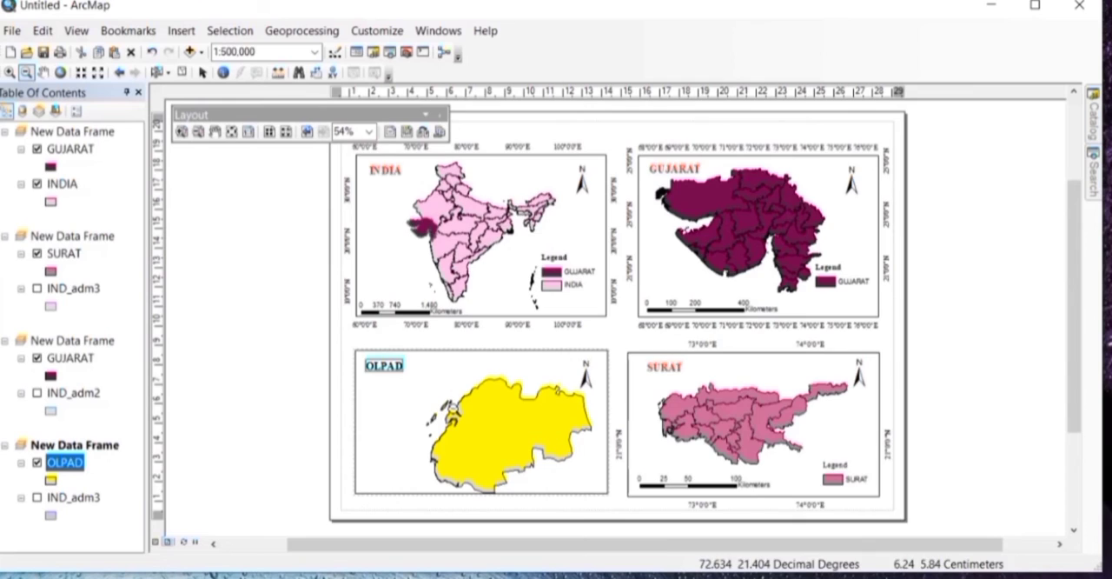
left_click(43, 73)
left_click_drag(491, 423, 465, 406)
Step: Insert a legend for the OLPAD layer with a Times New Roman size 12 title and place it in the frame's lower-right corner
left_click(181, 31)
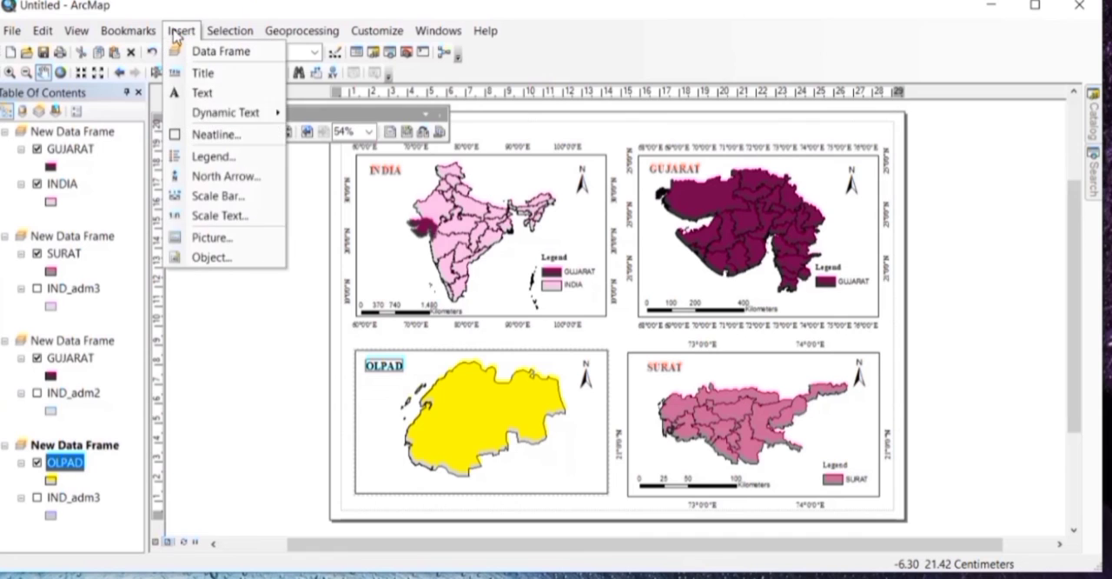
left_click(217, 158)
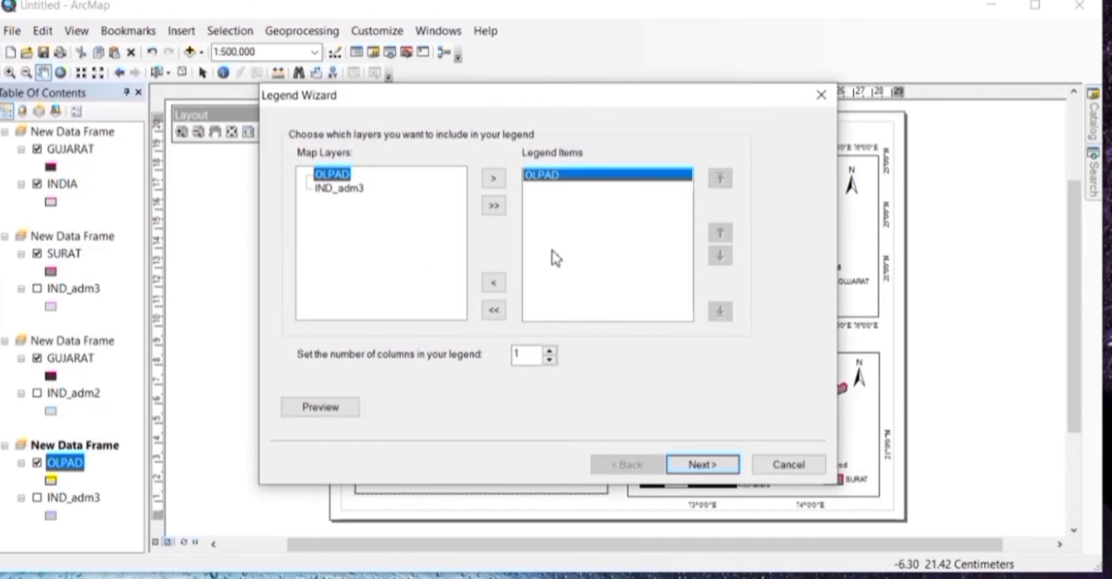
left_click(712, 468)
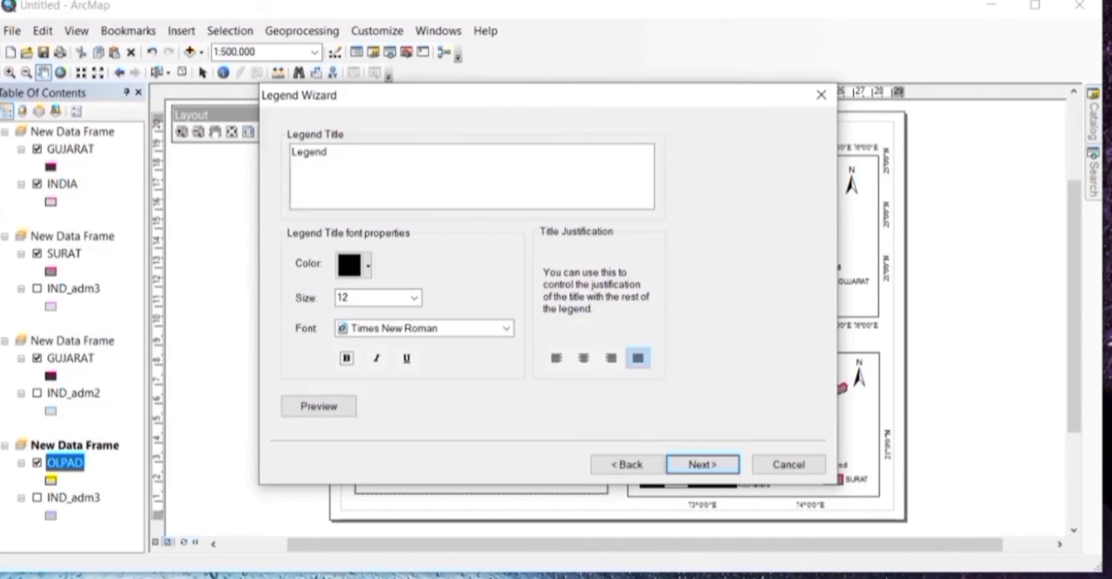
left_click(708, 466)
left_click(708, 466)
left_click(708, 466)
left_click(708, 465)
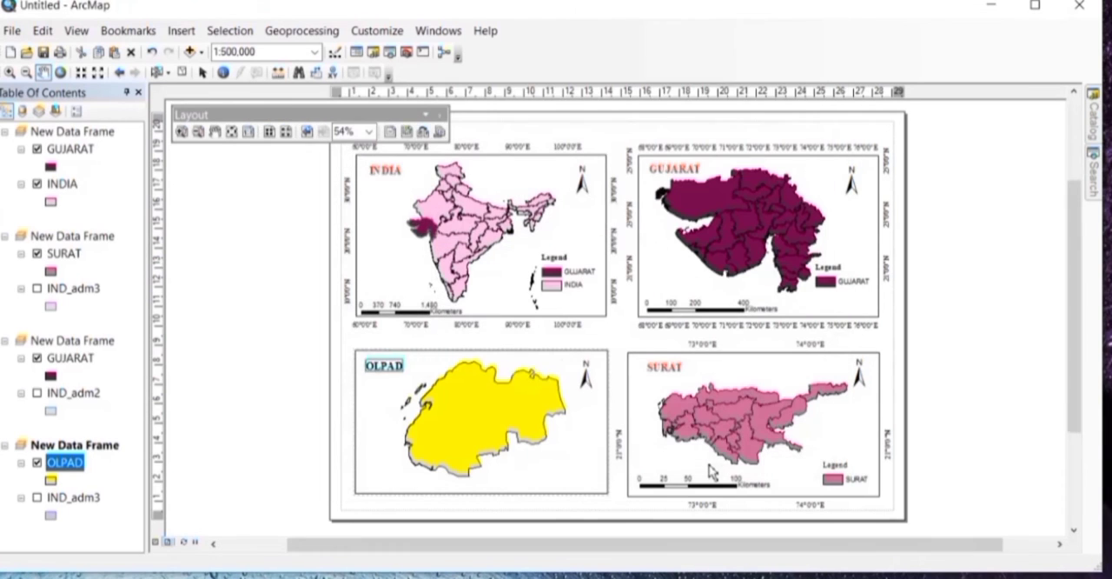
left_click_drag(533, 356, 583, 470)
Step: Insert an Alternating Scale Bar 1 Metric in kilometers with 2 divisions, 2 subdivisions and a 2 pt label gap
left_click(181, 30)
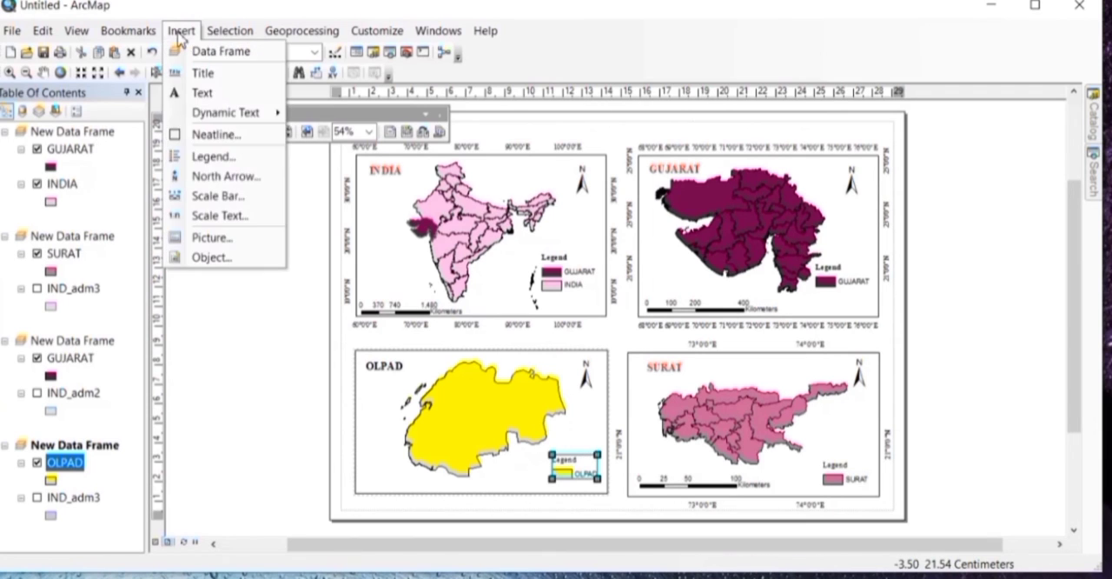
left_click(208, 195)
scroll(179, 336, "down", 5)
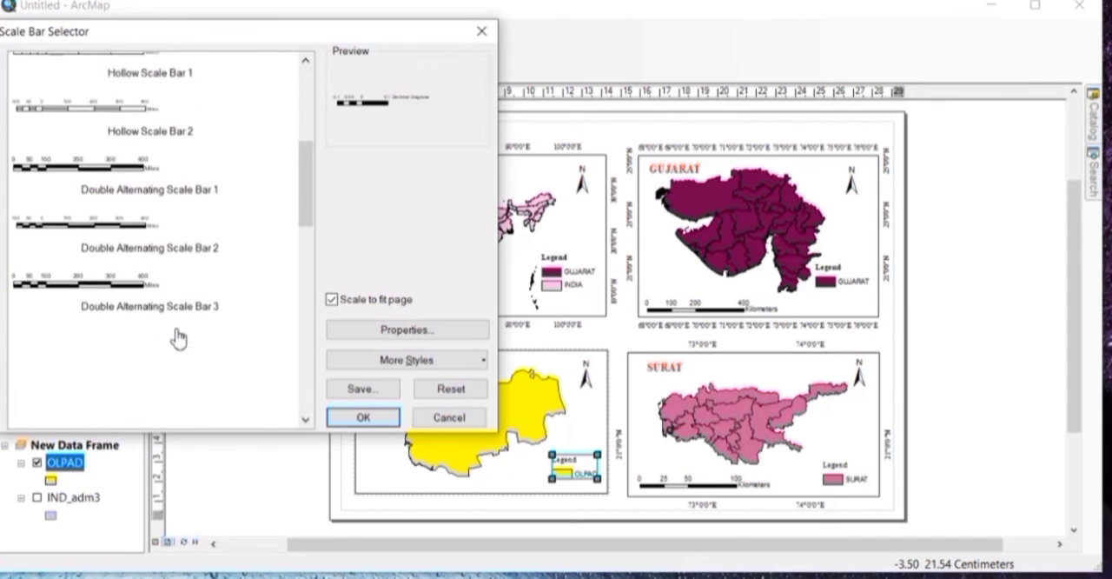
scroll(178, 338, "down", 5)
left_click(147, 378)
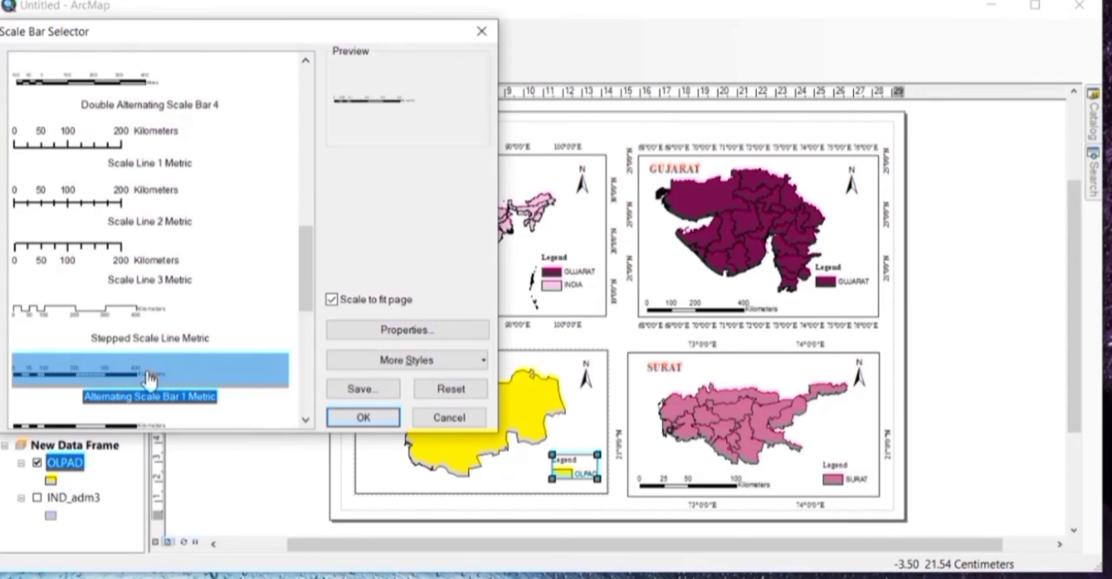
left_click(434, 329)
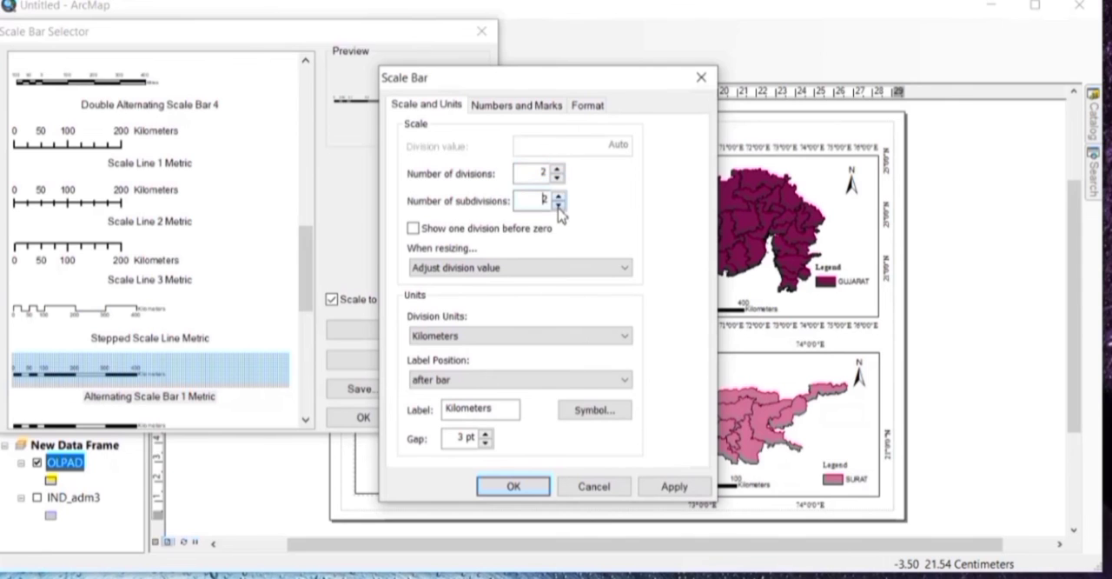
left_click(673, 487)
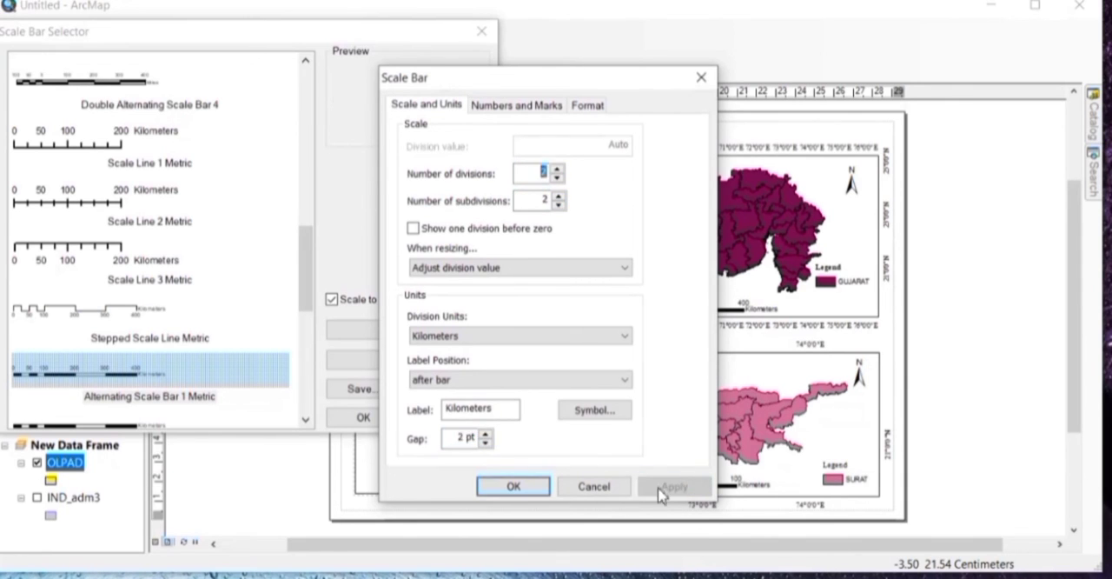
left_click(513, 485)
left_click(369, 419)
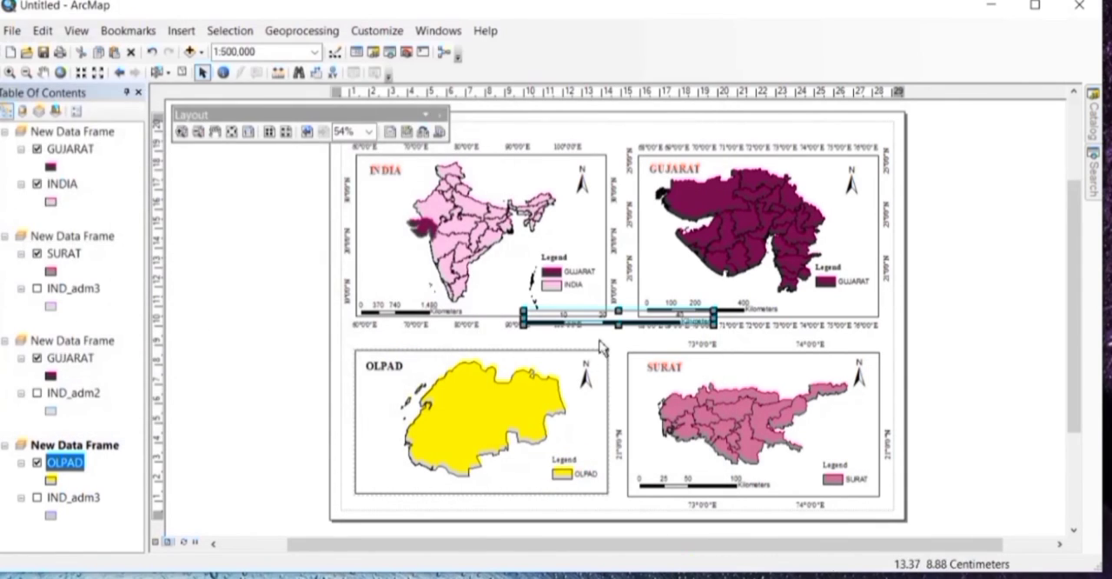
Step: Move the new scale bar to the Olpad frame's lower-left corner and shorten it to fit beside the legend
left_click_drag(636, 324, 479, 487)
left_click_drag(553, 487, 495, 496)
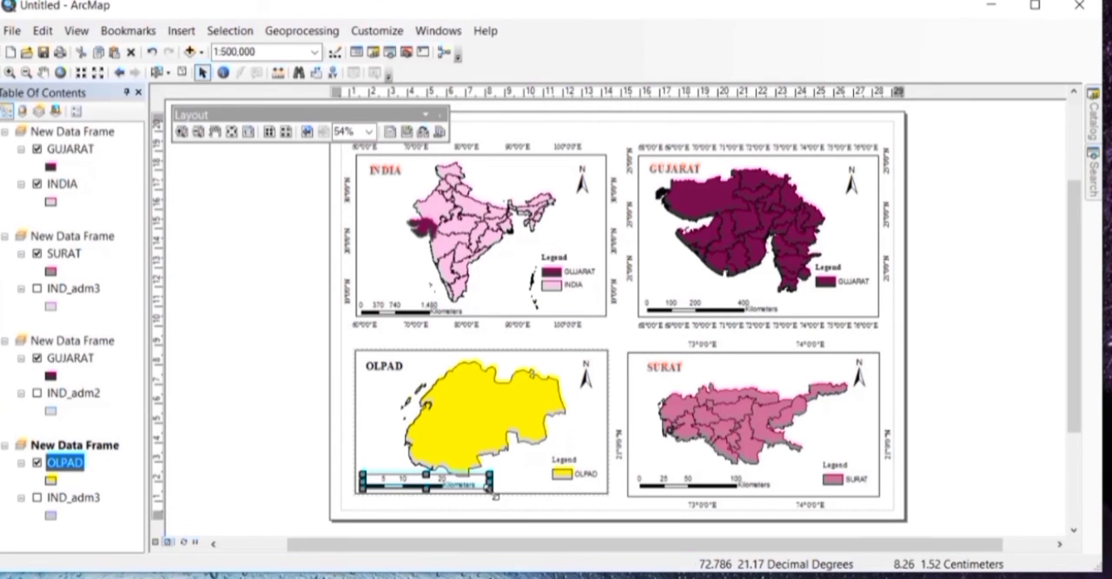
left_click(632, 324)
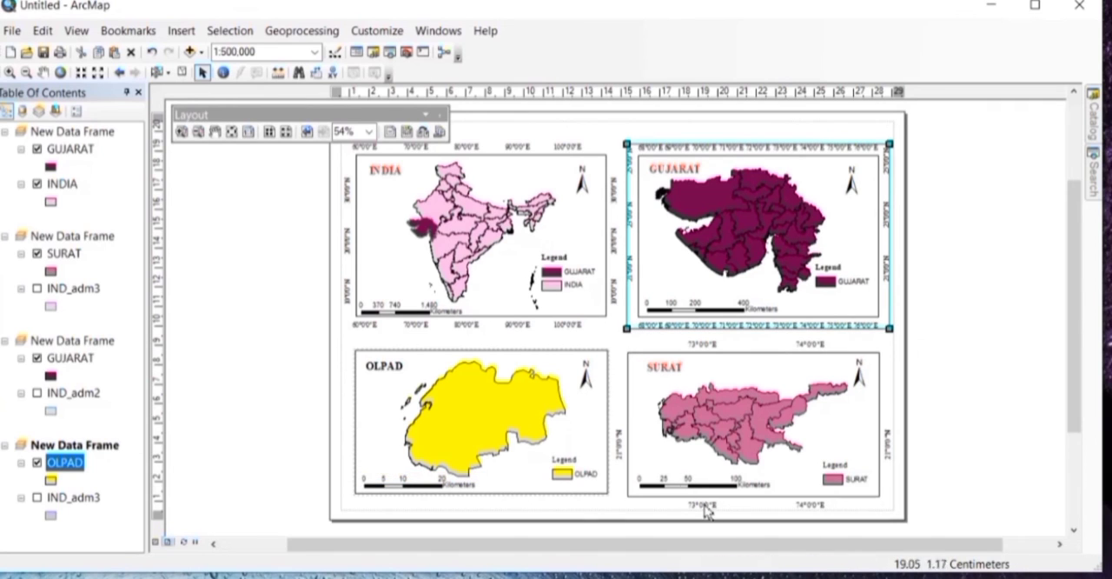
Step: Start a new graticule for the Olpad data frame with the appearance set to labels only
right_click(584, 393)
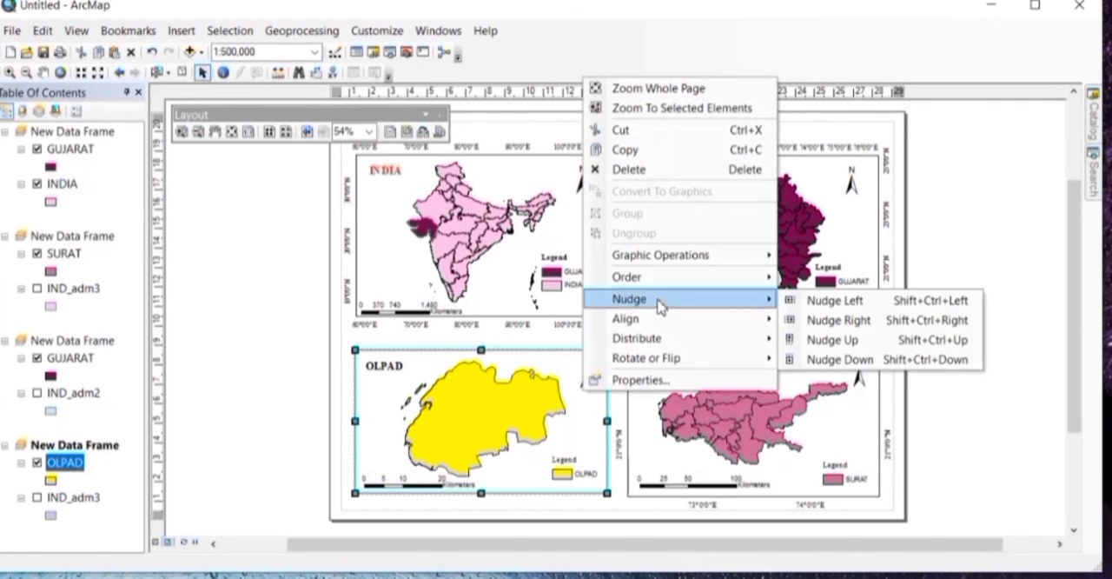
left_click(650, 379)
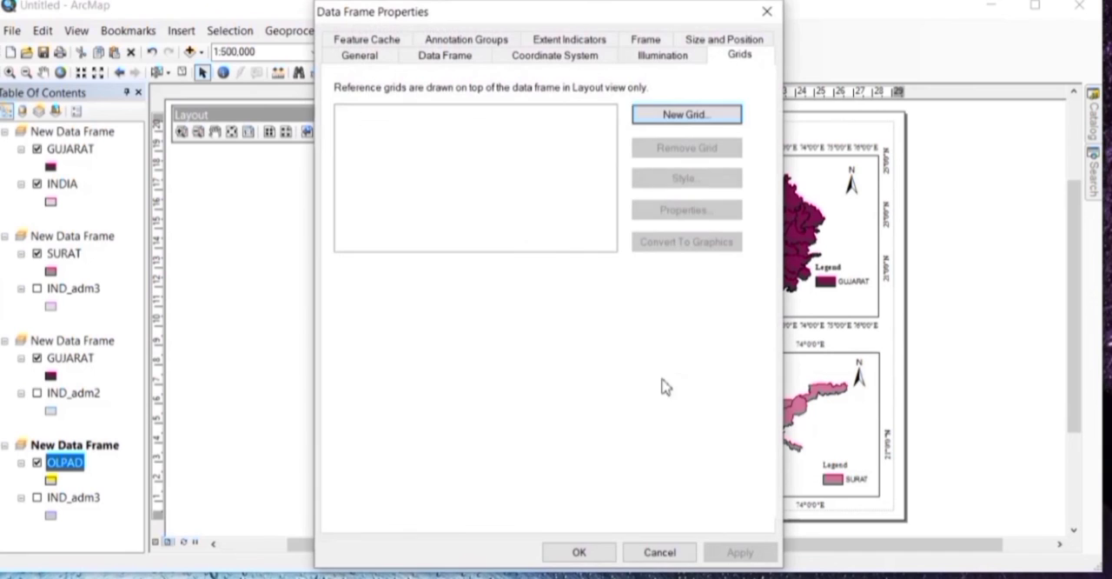
left_click(665, 55)
left_click(722, 57)
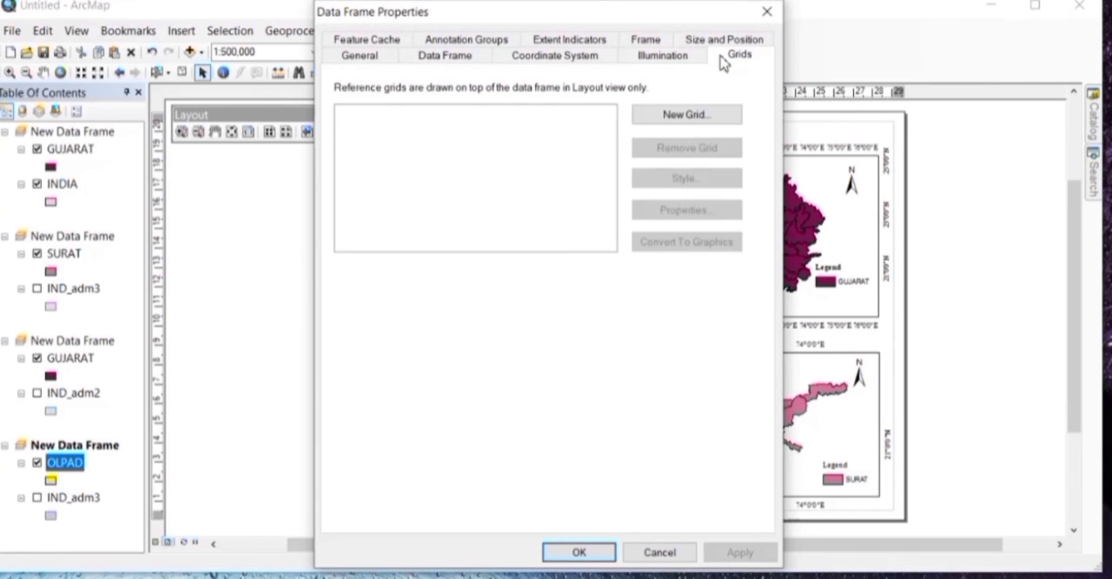
left_click(681, 114)
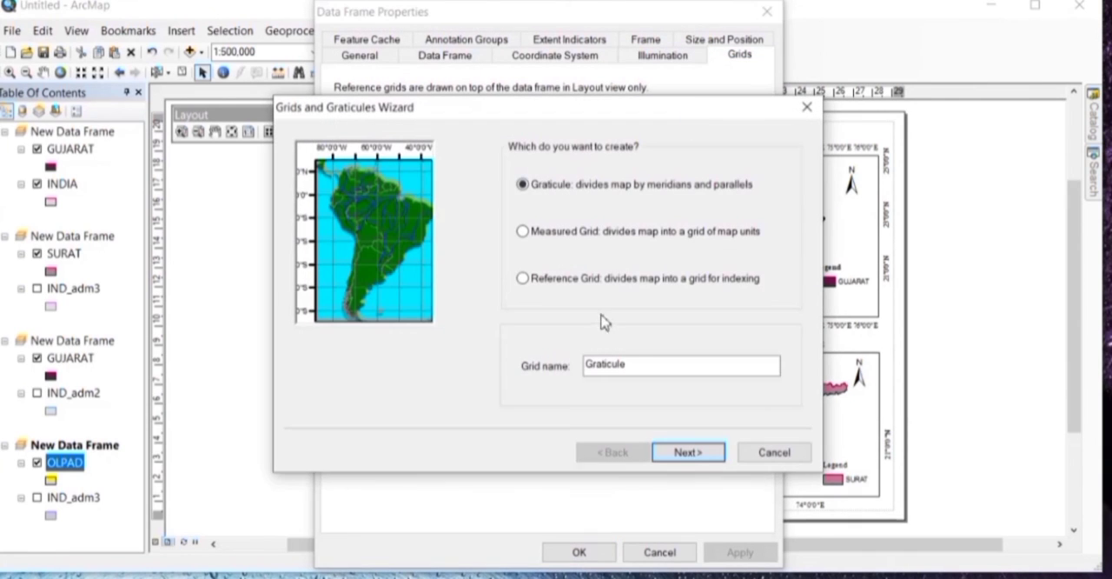
left_click(688, 454)
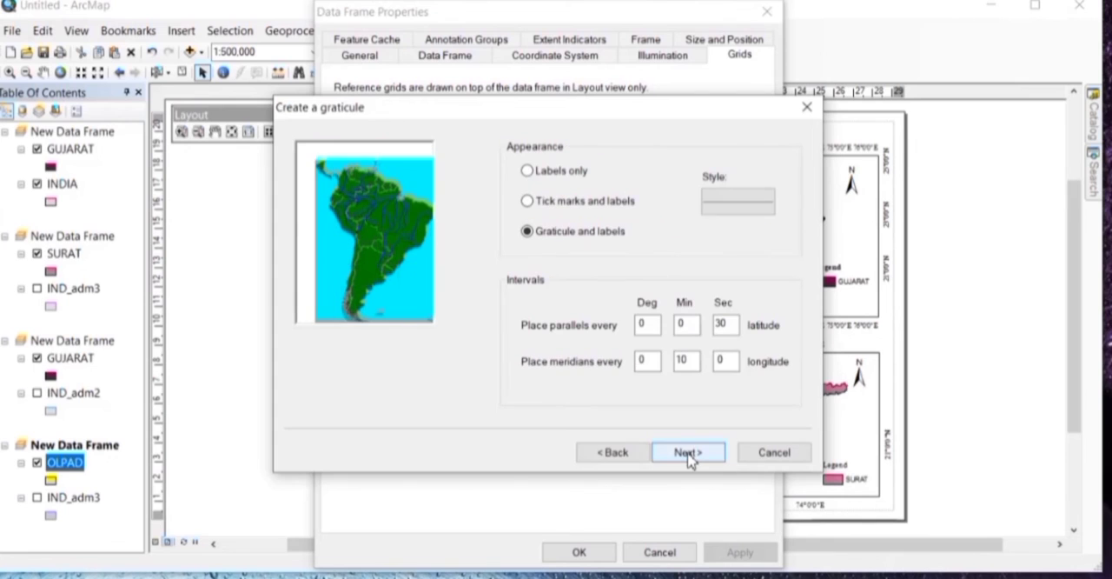
left_click(554, 172)
left_click(694, 453)
Step: Set the major division tick line width to 0 and turn off the minor division ticks
left_click(714, 186)
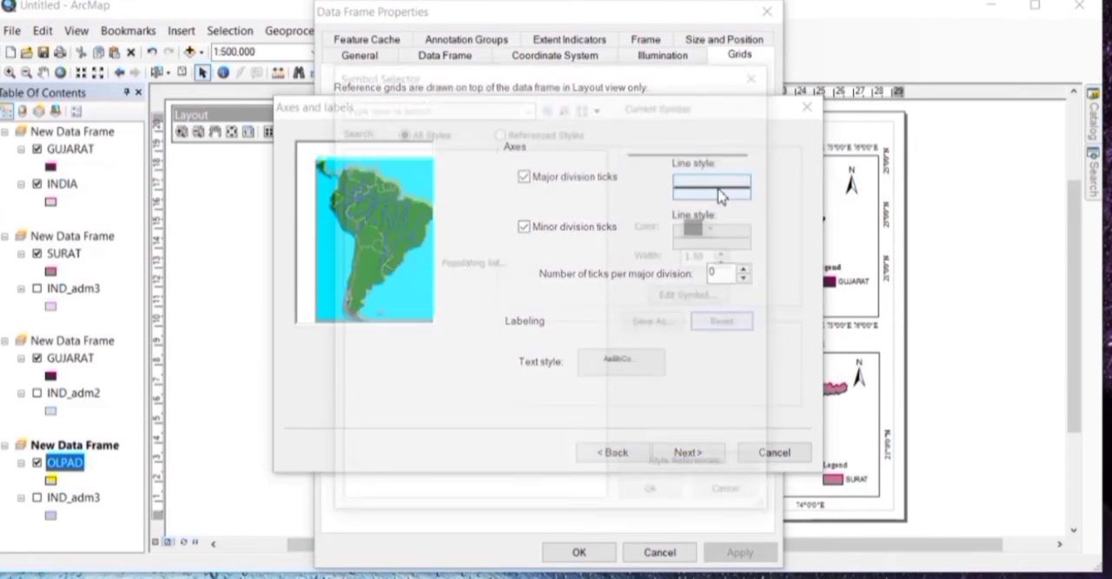
left_click(728, 263)
left_click(647, 493)
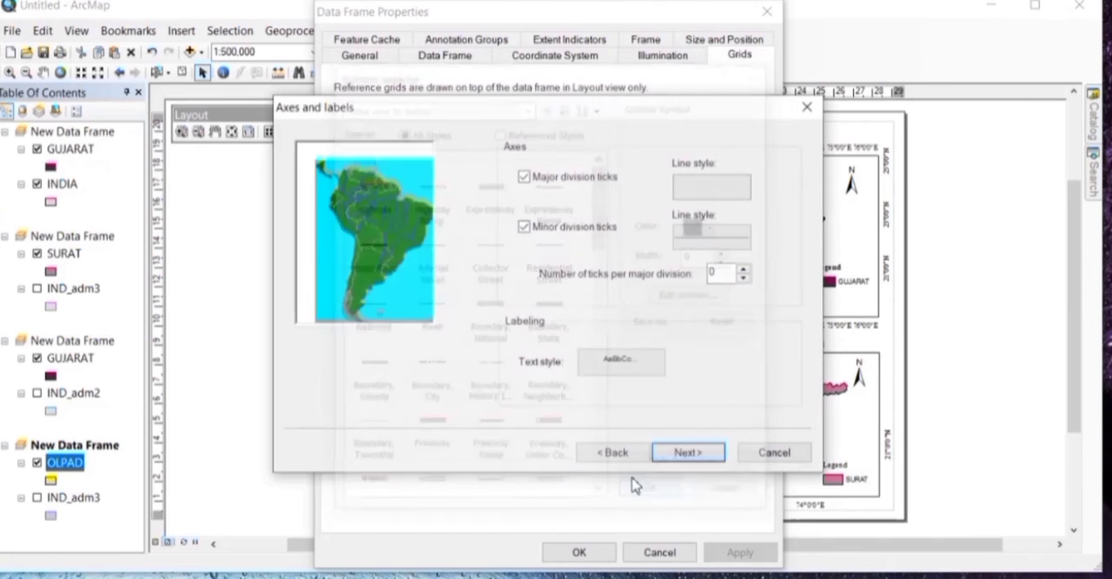
left_click(525, 228)
left_click(685, 452)
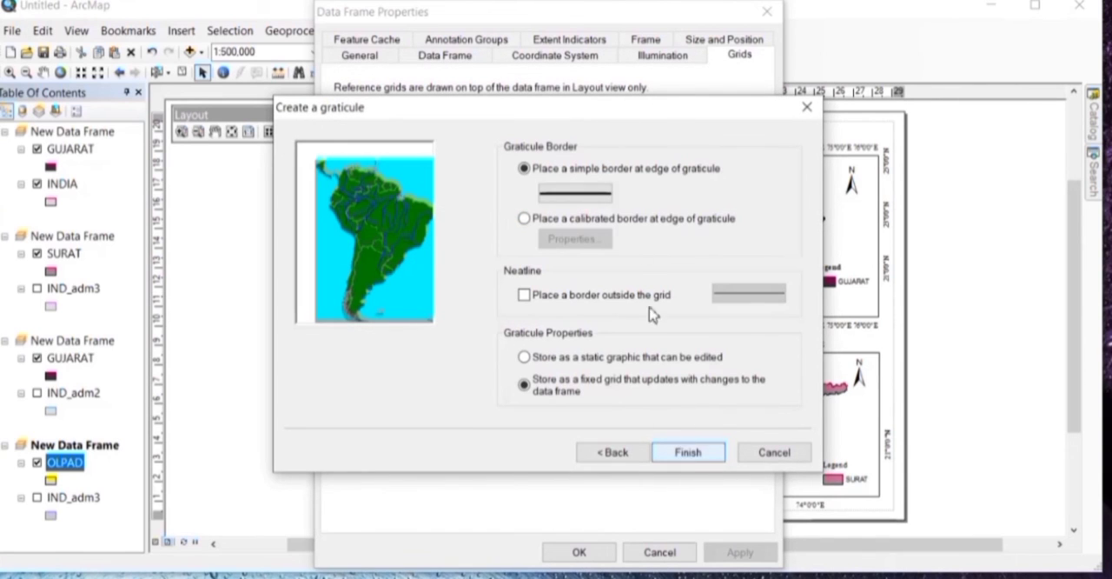
Step: Set the simple graticule border's line width to 0, finish the graticule and apply it to the Olpad frame
left_click(575, 192)
left_click(728, 260)
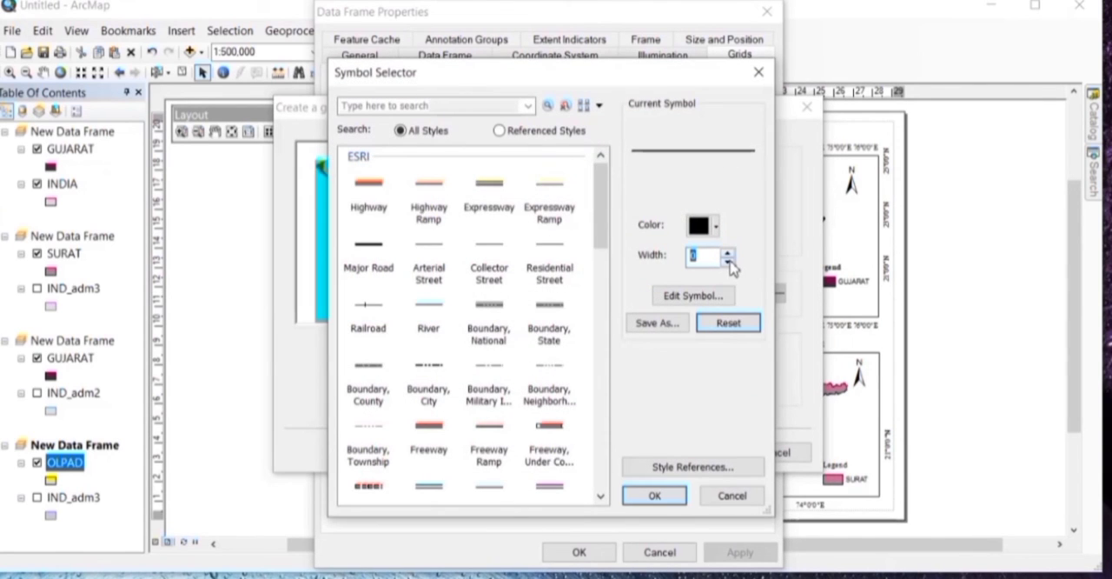
left_click(657, 499)
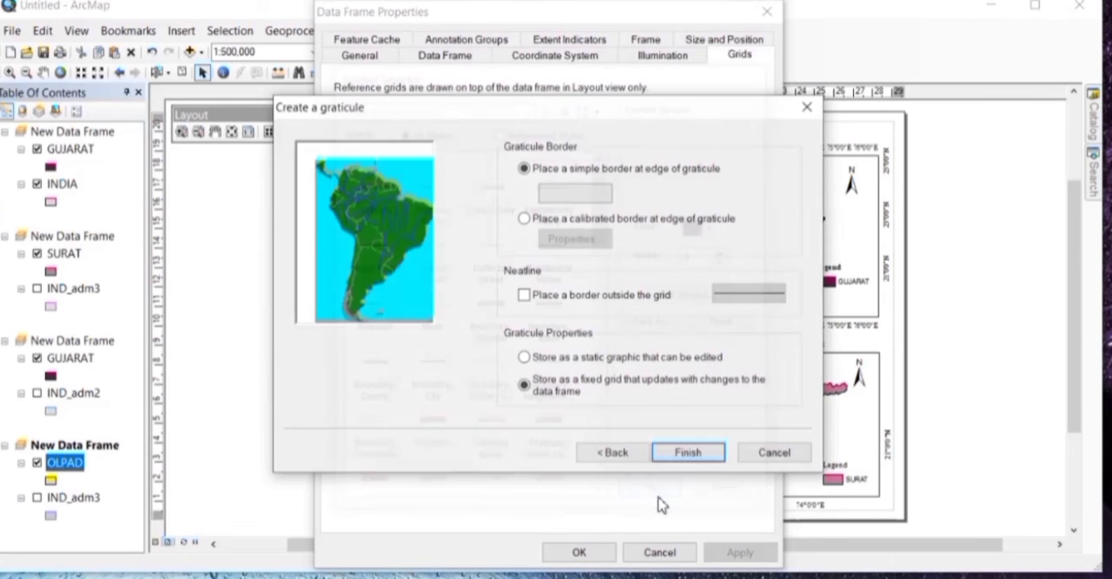
left_click(694, 453)
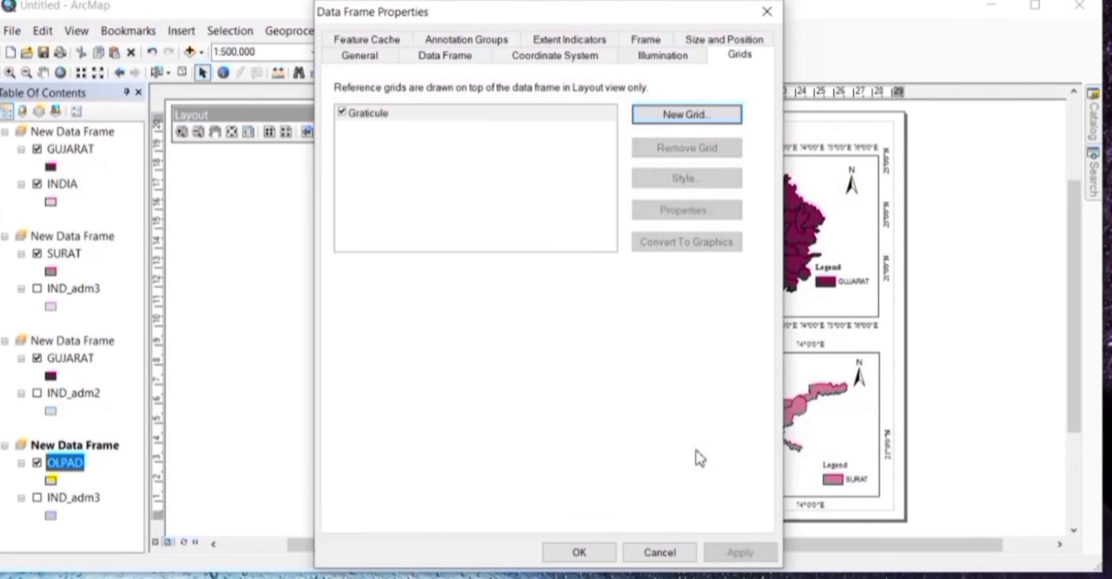
left_click(739, 551)
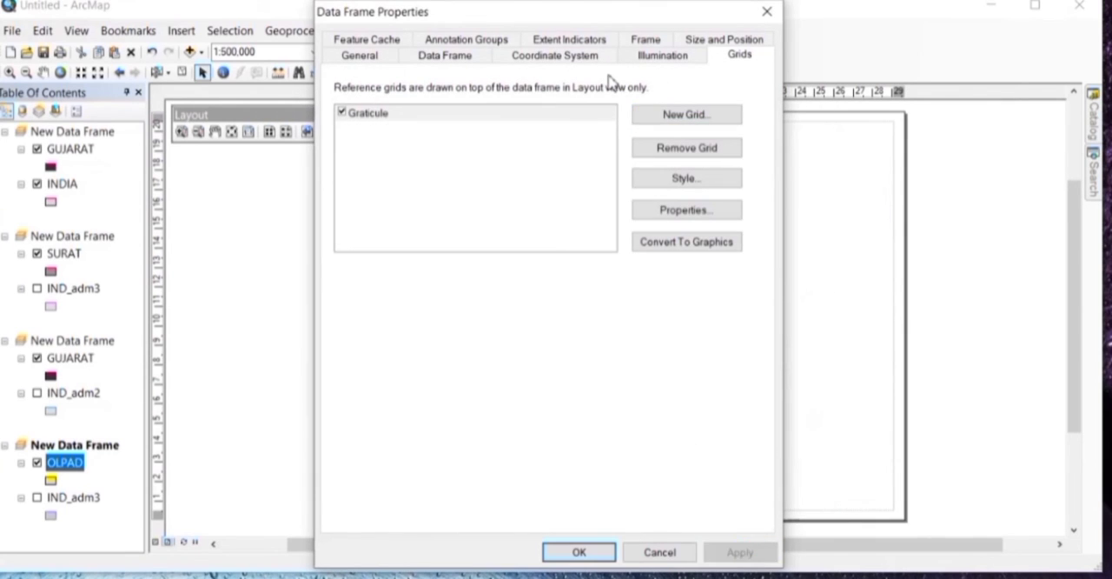
Step: Give the Olpad data frame a 1.5 Point black border
left_click(648, 41)
left_click(525, 113)
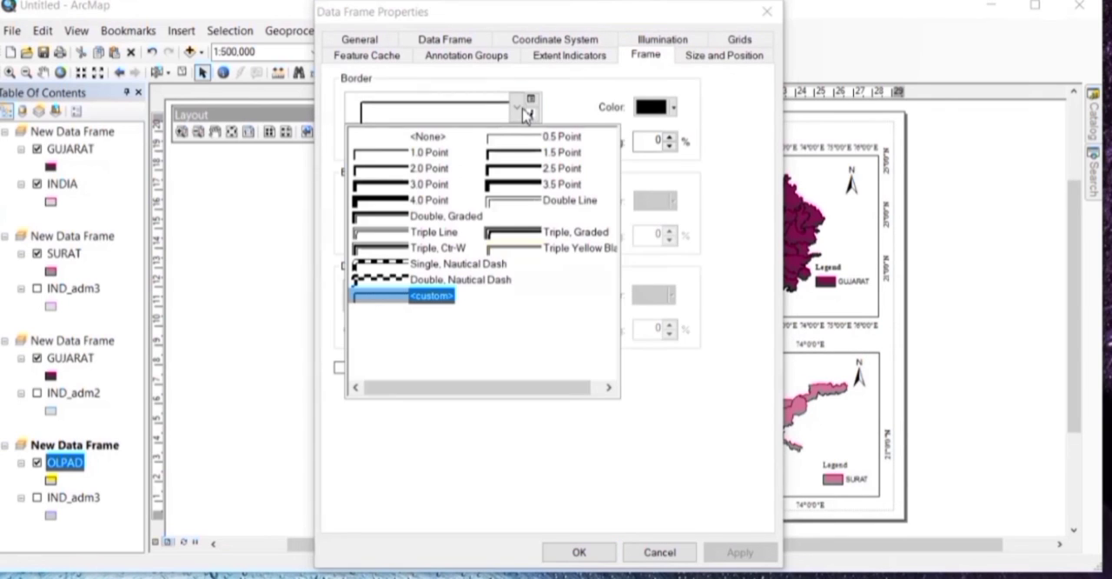
left_click(499, 154)
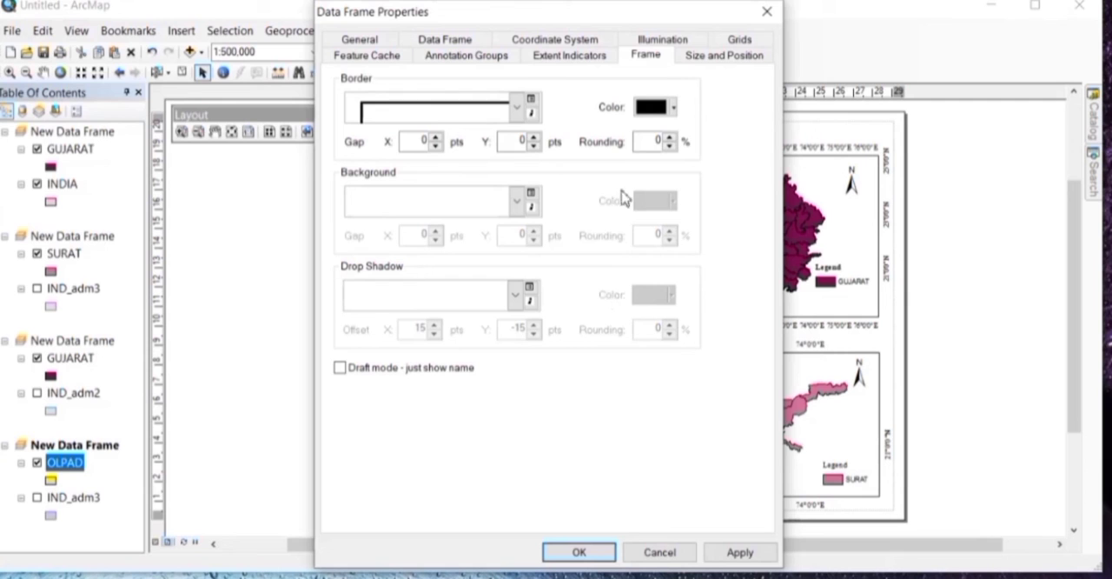
left_click(739, 553)
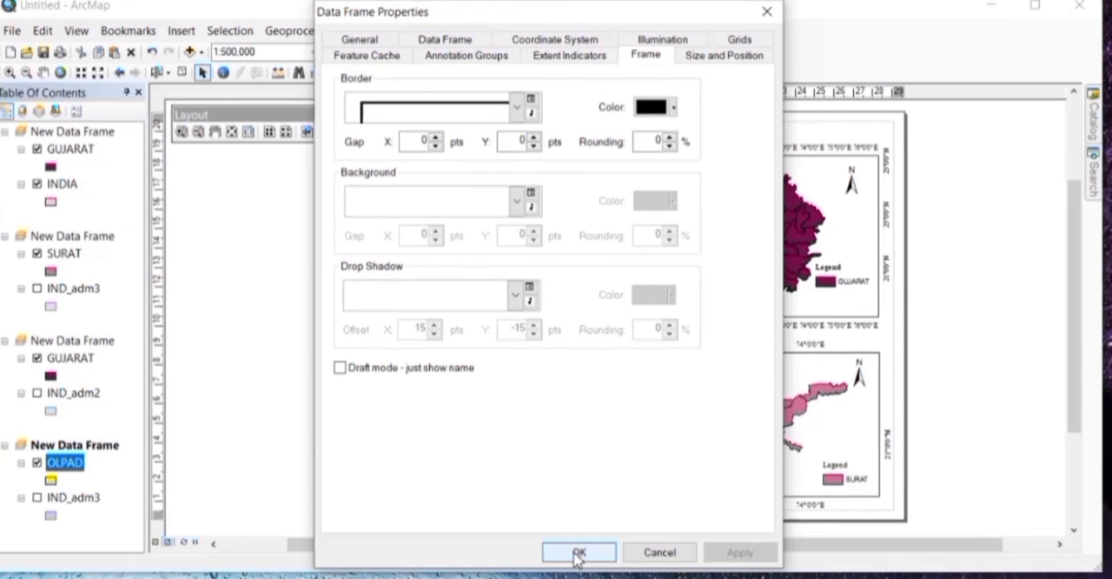
left_click(579, 553)
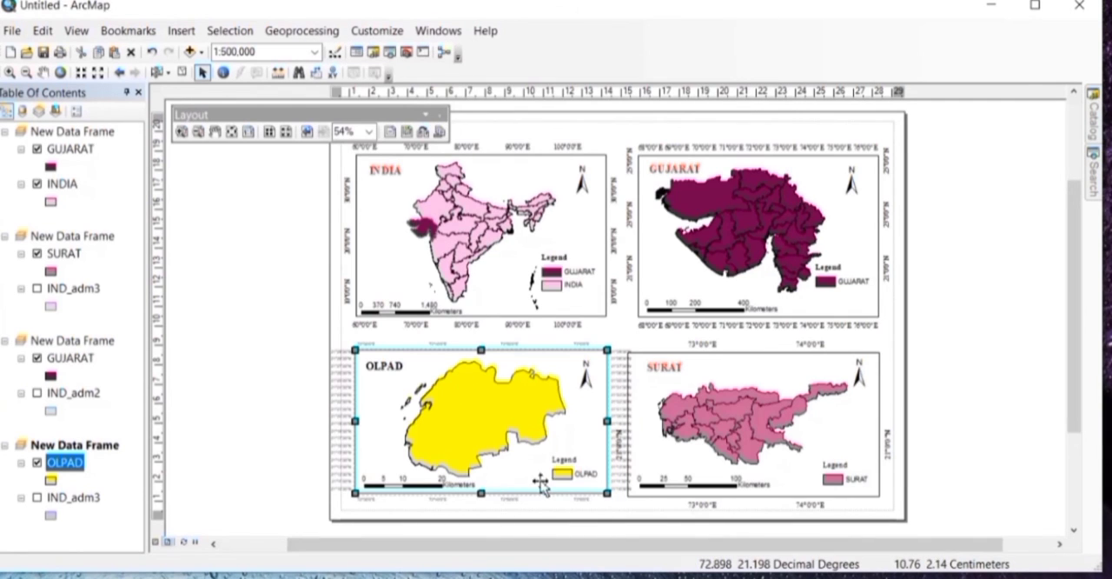
Step: Set the Olpad graticule labels to Times New Roman, size 12, and apply the change
right_click(537, 466)
left_click(569, 449)
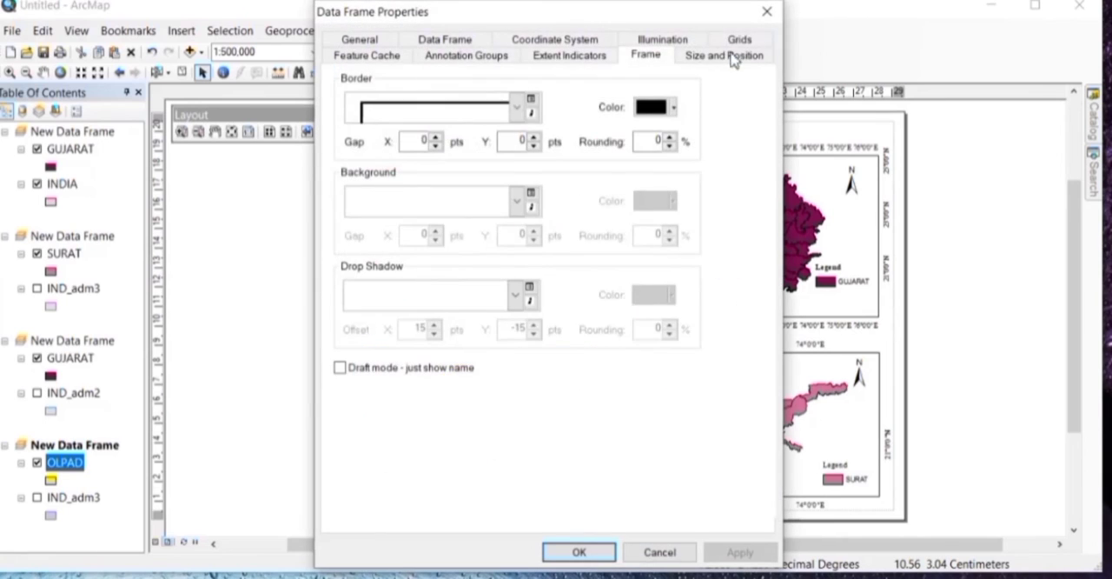
left_click(739, 54)
left_click(695, 209)
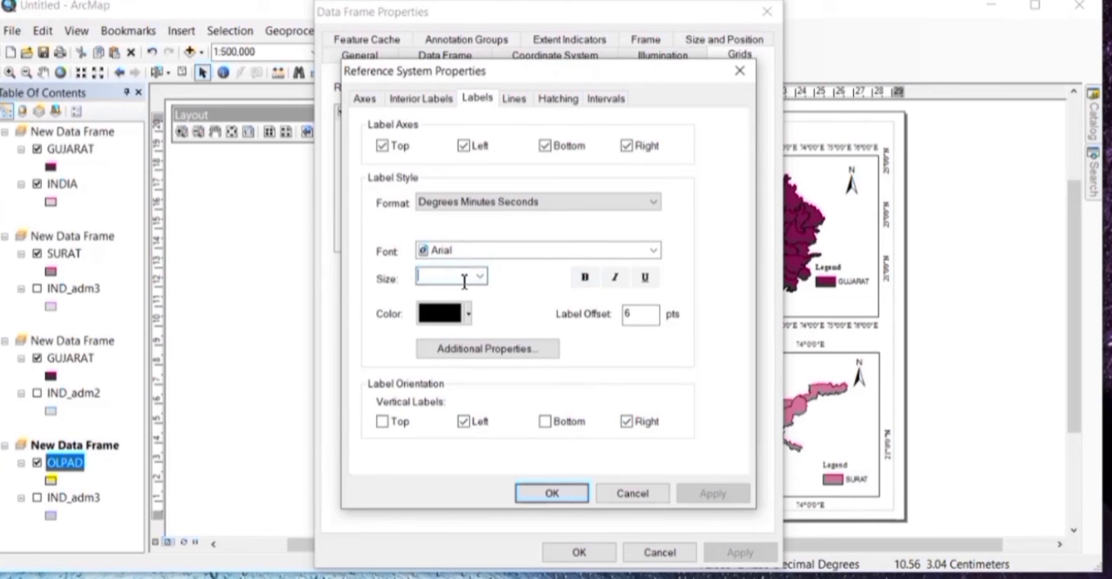
left_click(492, 254)
type("ti")
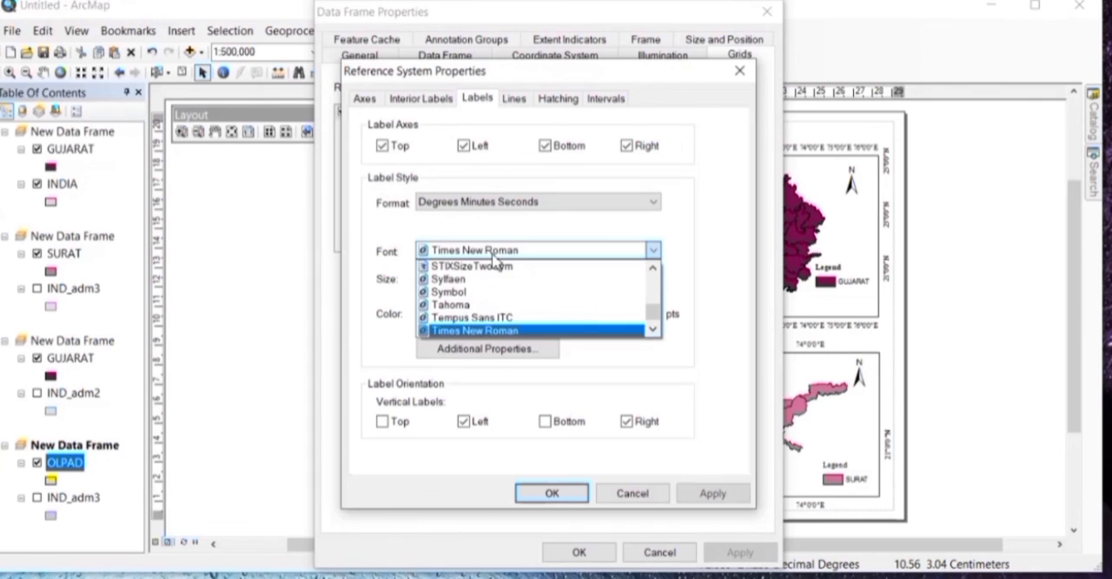
left_click(499, 329)
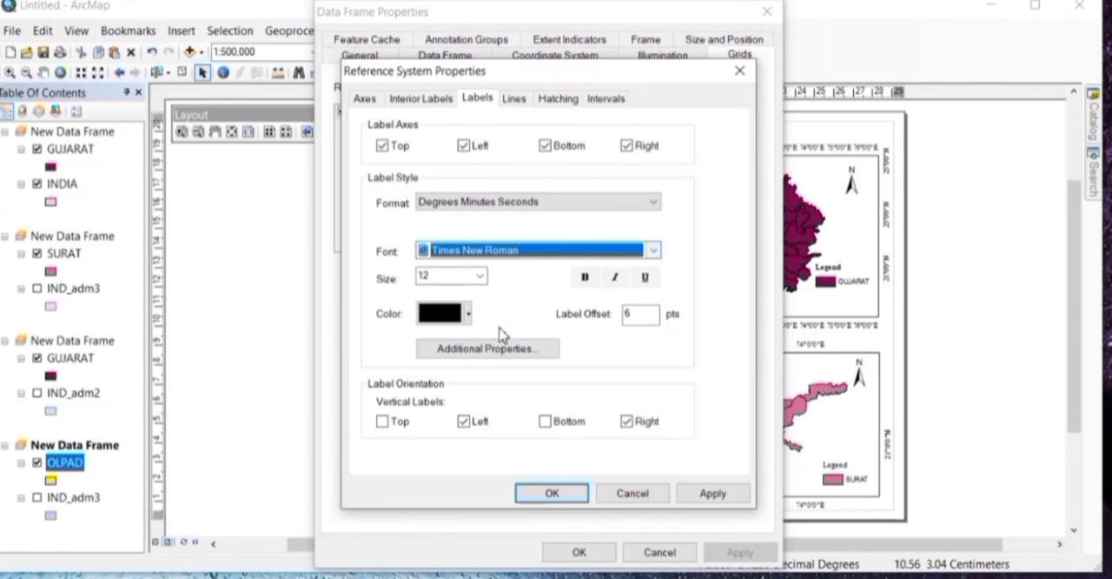
left_click(713, 493)
left_click(556, 493)
left_click(738, 552)
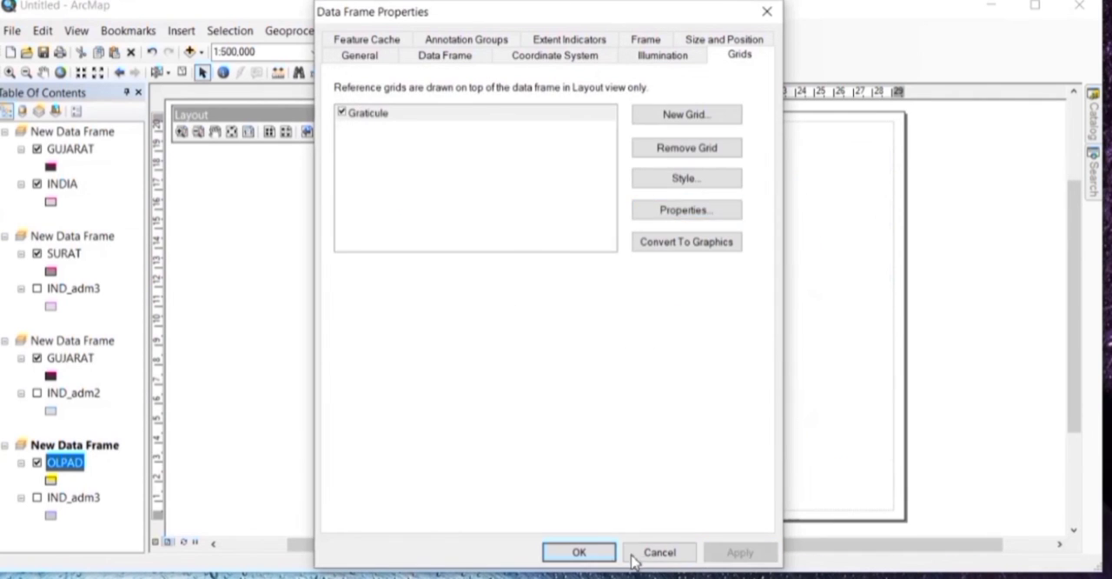
left_click(578, 552)
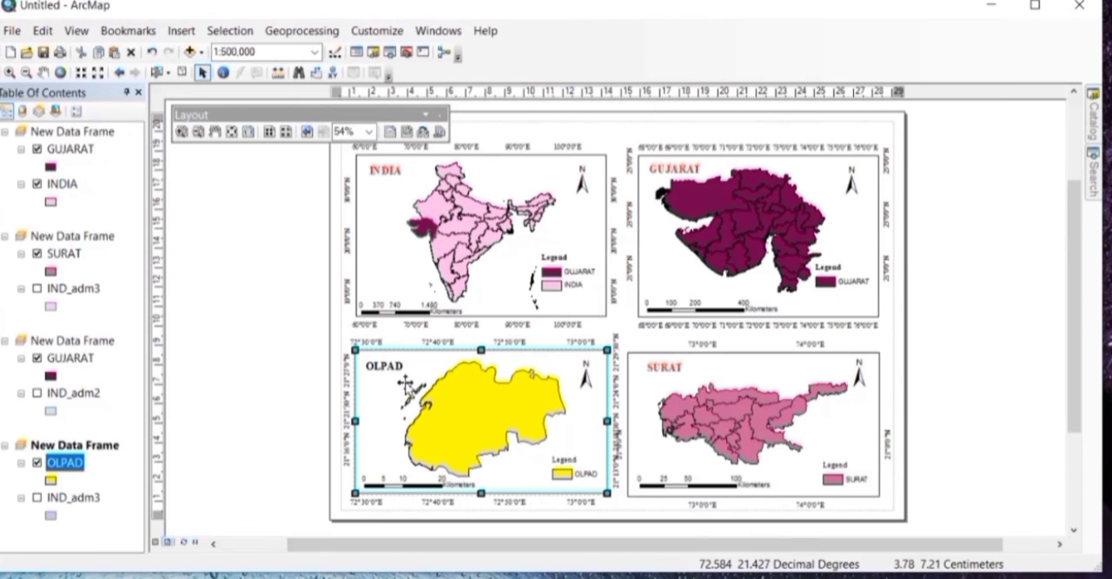
Step: Resize the Surat data frame slightly outward at its left corners
left_click(639, 411)
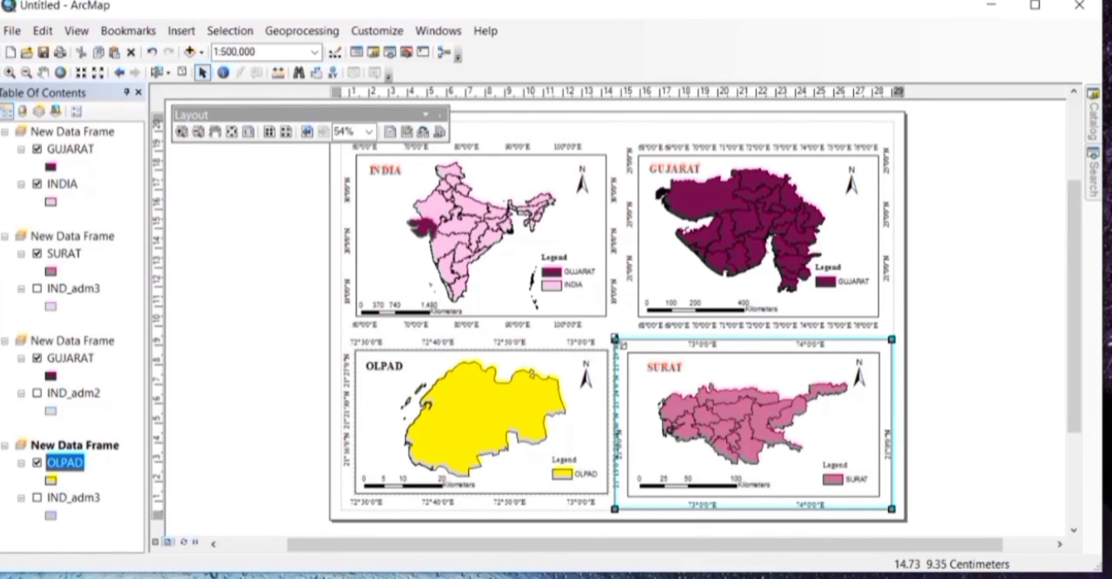
right_click(626, 342)
left_click(615, 338)
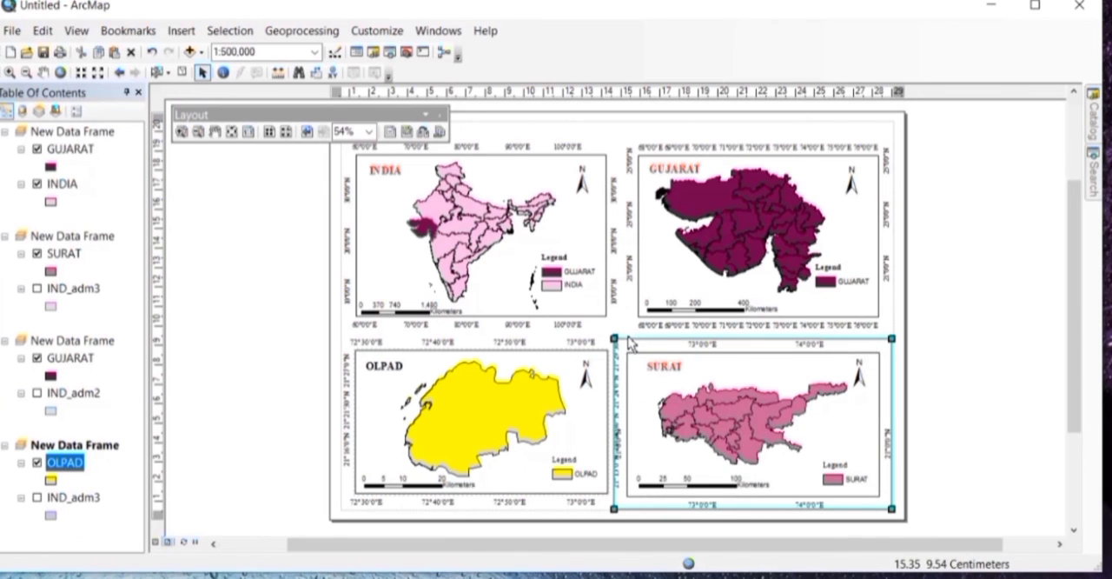
mouse_move(611, 511)
left_mouse_down()
mouse_move(624, 505)
mouse_move(611, 513)
left_mouse_up()
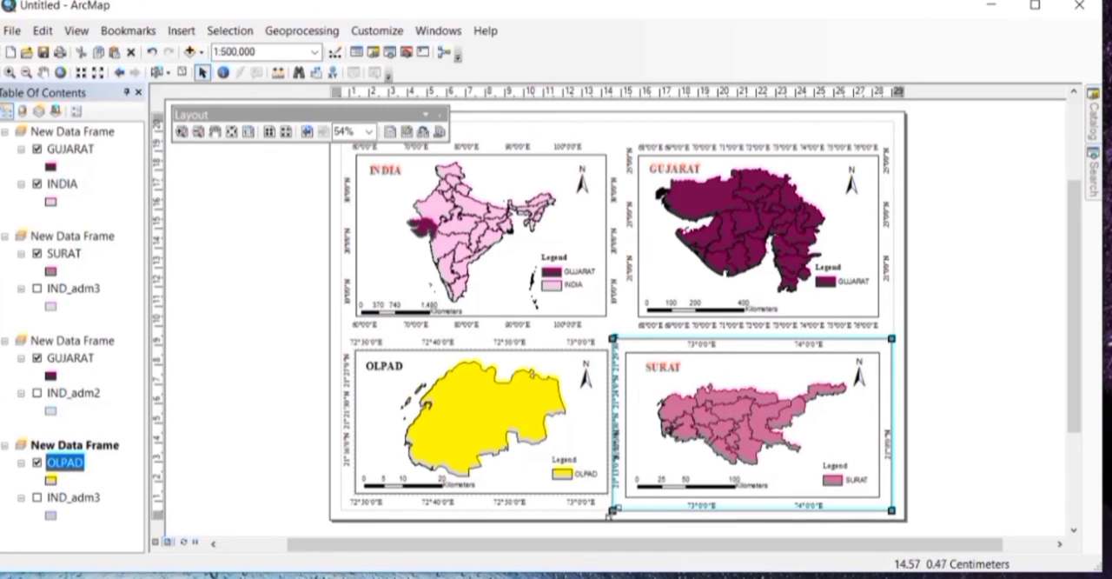
Step: Shrink the Olpad data frame slightly at its right and left edges to make room for its graticule labels
left_click(573, 470)
left_click(593, 419)
left_click_drag(606, 420, 599, 421)
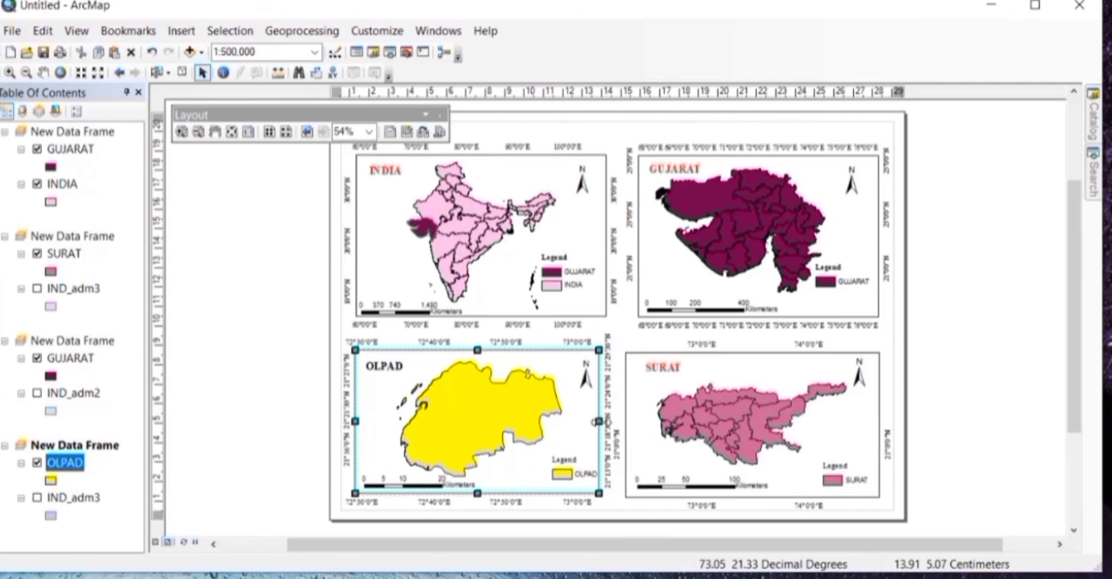
left_click_drag(362, 422, 365, 423)
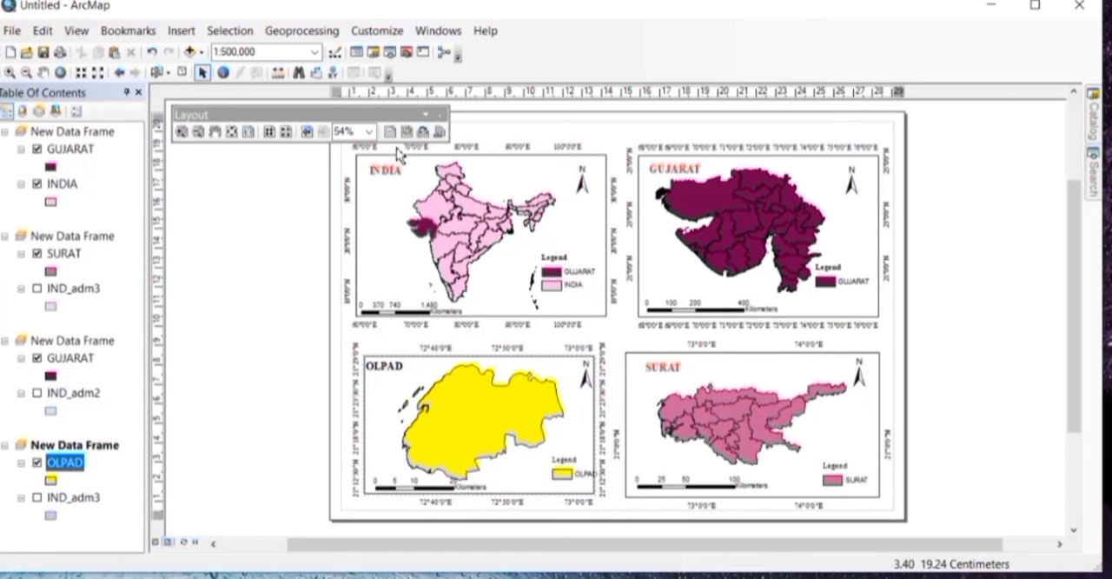
Step: Insert the text "LOCATION MAP" and place it centred at the top of the page above the upper data frames
left_click(180, 30)
left_click(190, 94)
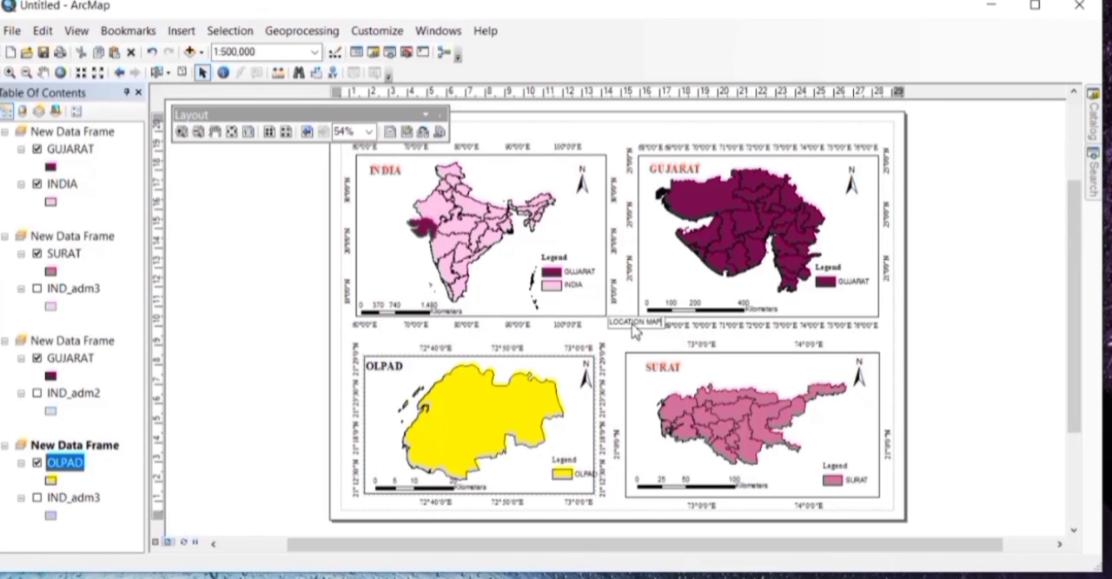
left_click_drag(635, 328, 615, 137)
Step: Format the "LOCATION MAP" heading in bold Times New Roman, size 24
double_click(613, 138)
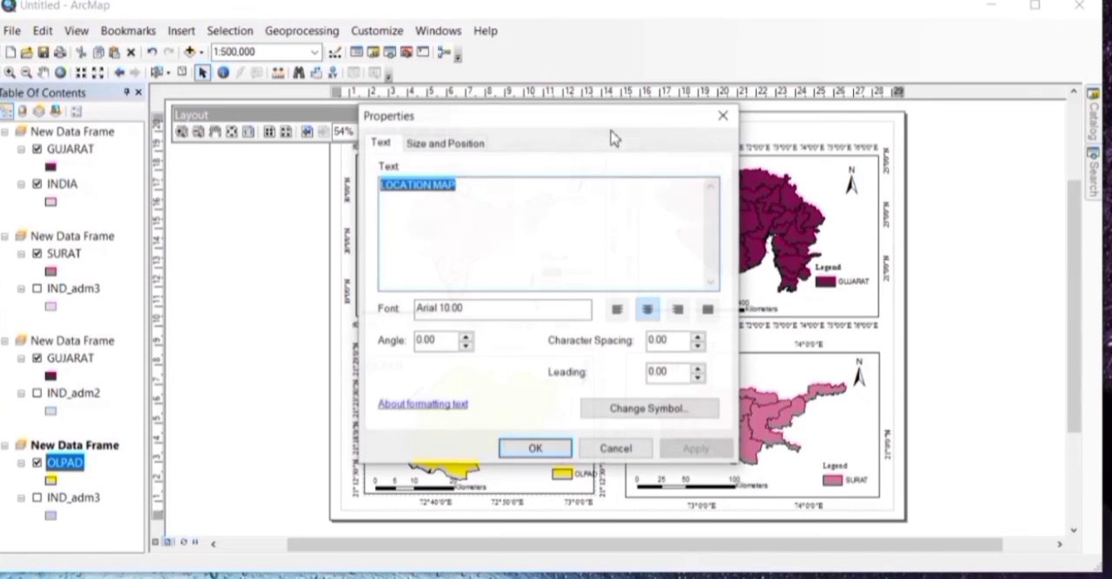
left_click(647, 411)
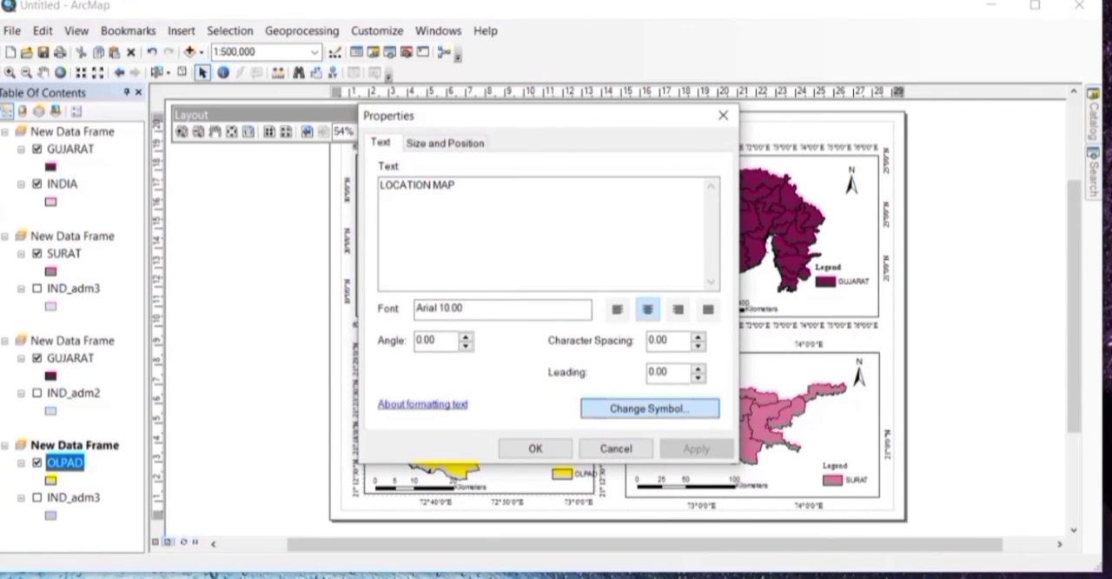
left_click(710, 286)
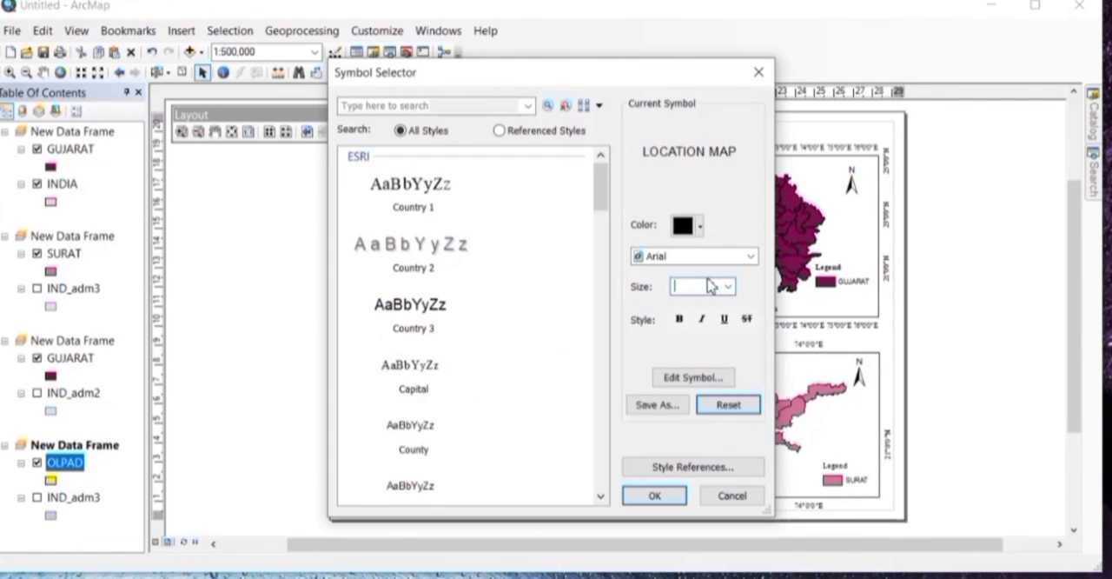
type("24")
left_click(714, 261)
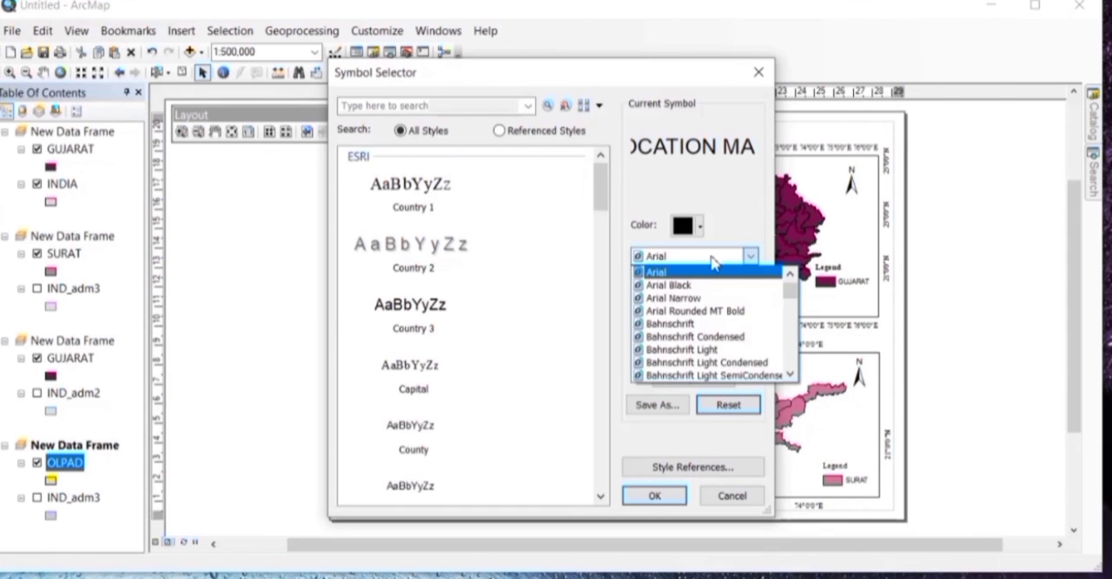
type("ti")
left_click(712, 272)
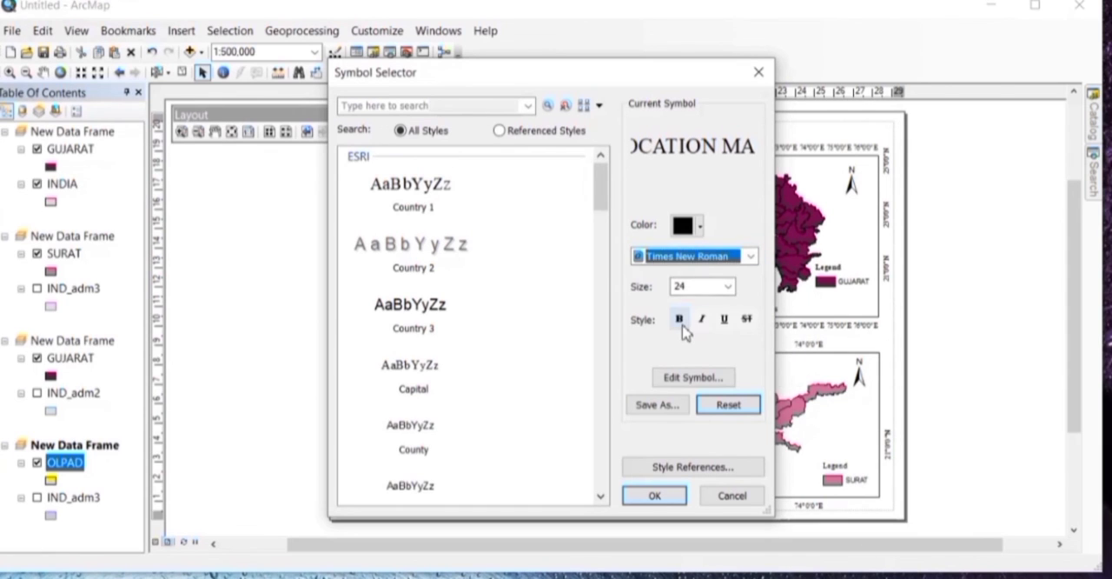
left_click(678, 318)
Step: Colour the "LOCATION MAP" heading dark purple and apply the text formatting to the layout
left_click(700, 225)
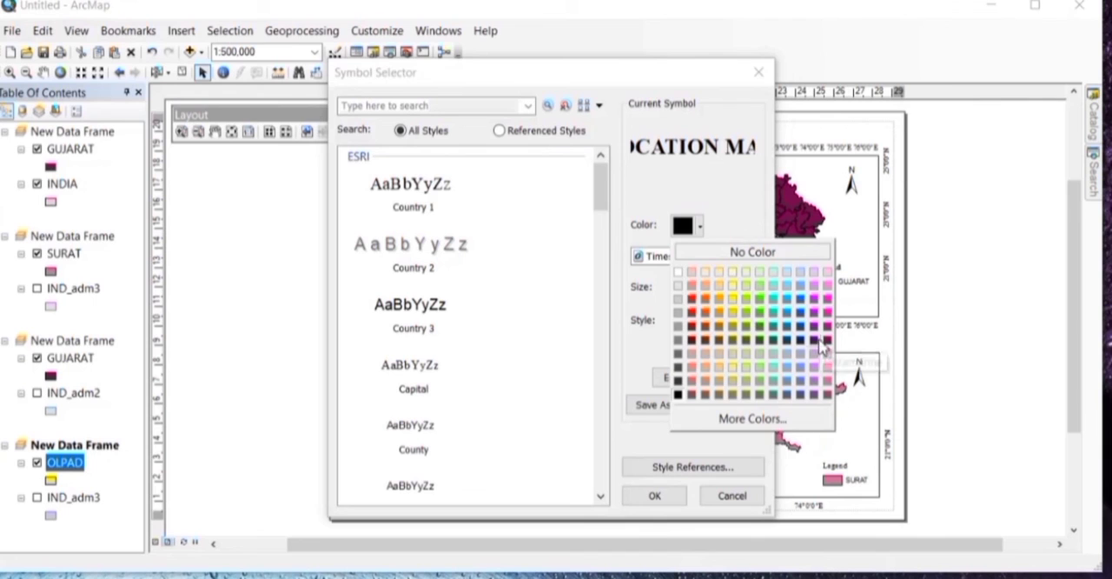
left_click(821, 345)
left_click(673, 494)
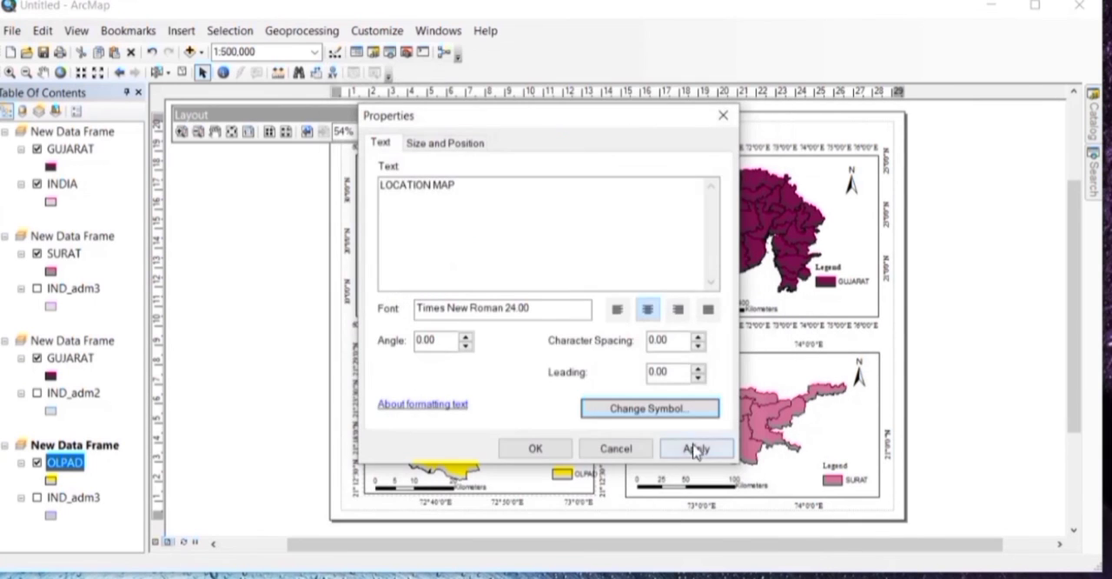
left_click(695, 448)
left_click(563, 450)
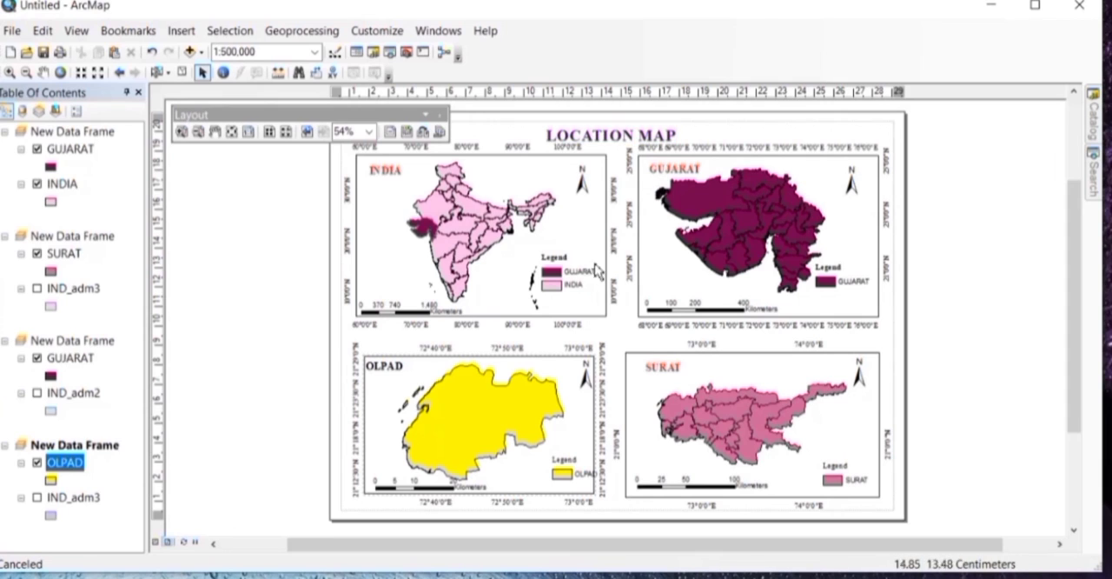
Step: Nudge the "LOCATION MAP" heading slightly up and to the right to clear the graticule labels
left_click(582, 139)
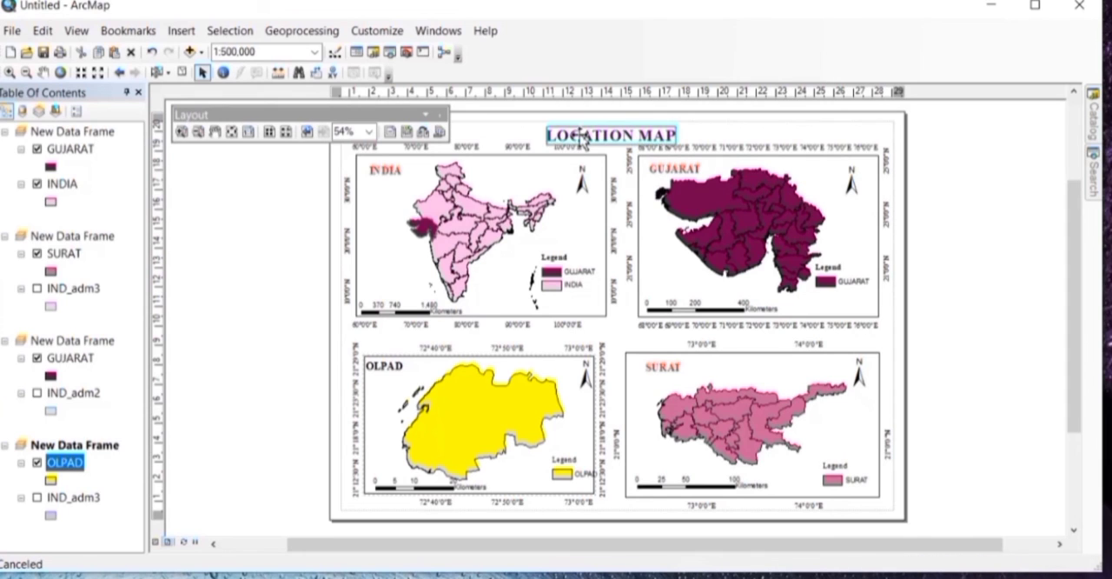
left_click(657, 140)
left_click_drag(657, 137, 667, 139)
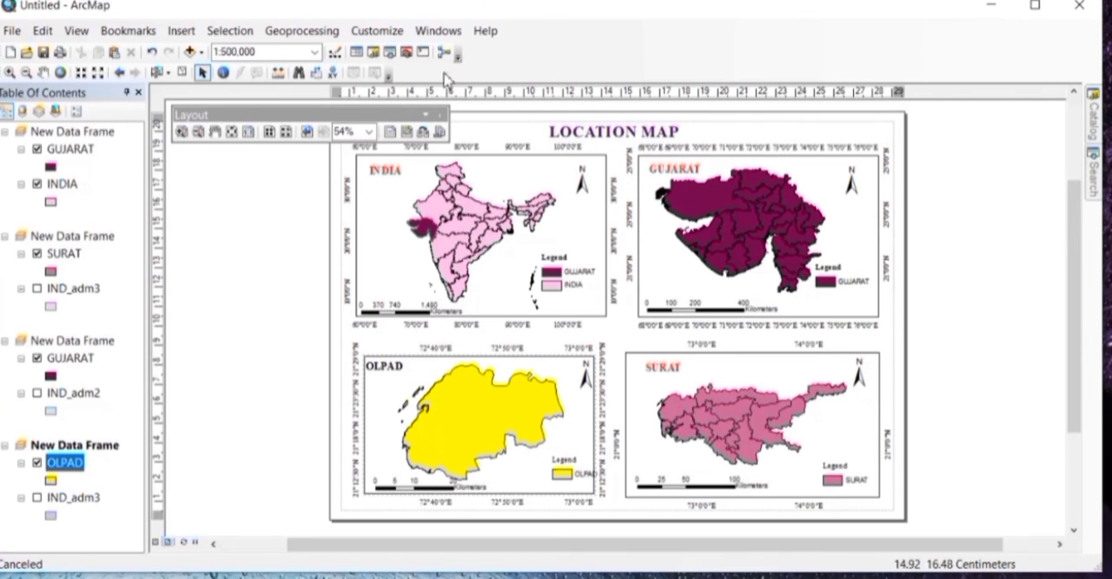
Step: Start exporting the map layout and choose the Desktop as the destination folder
left_click(12, 31)
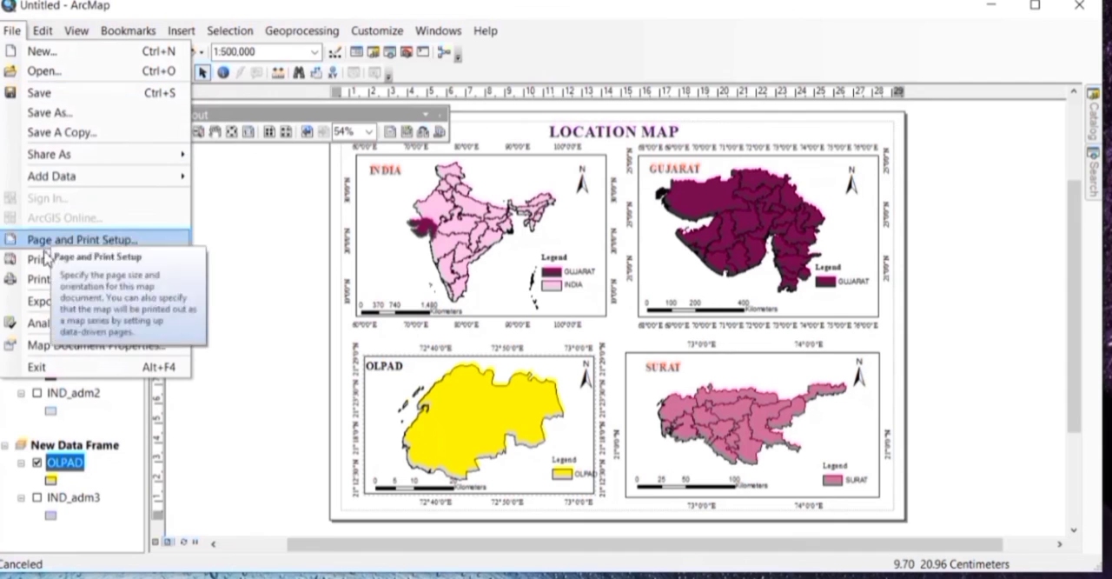
left_click(48, 302)
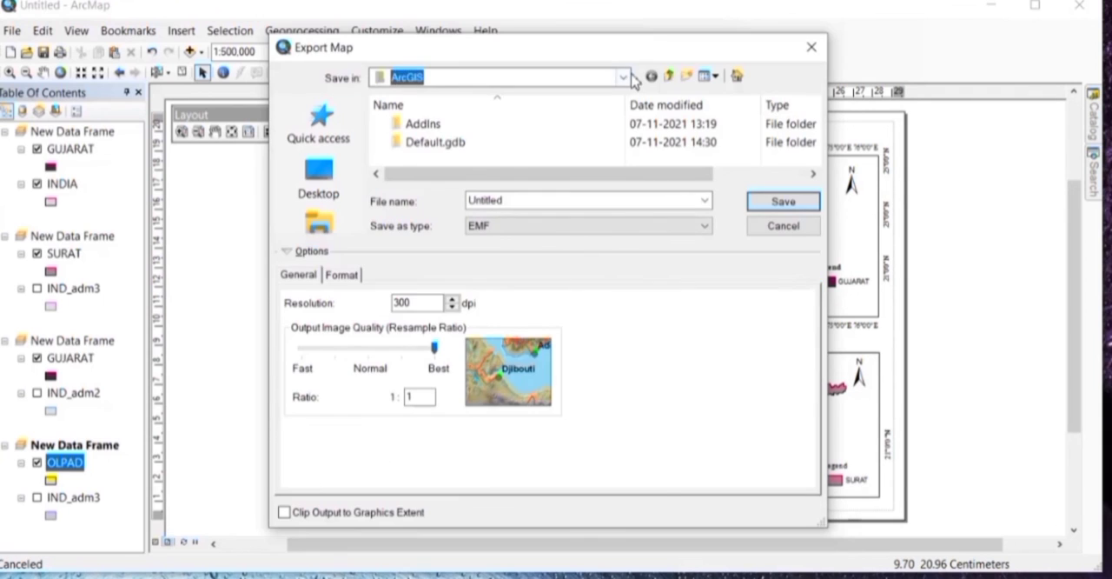
left_click(622, 78)
left_click(522, 111)
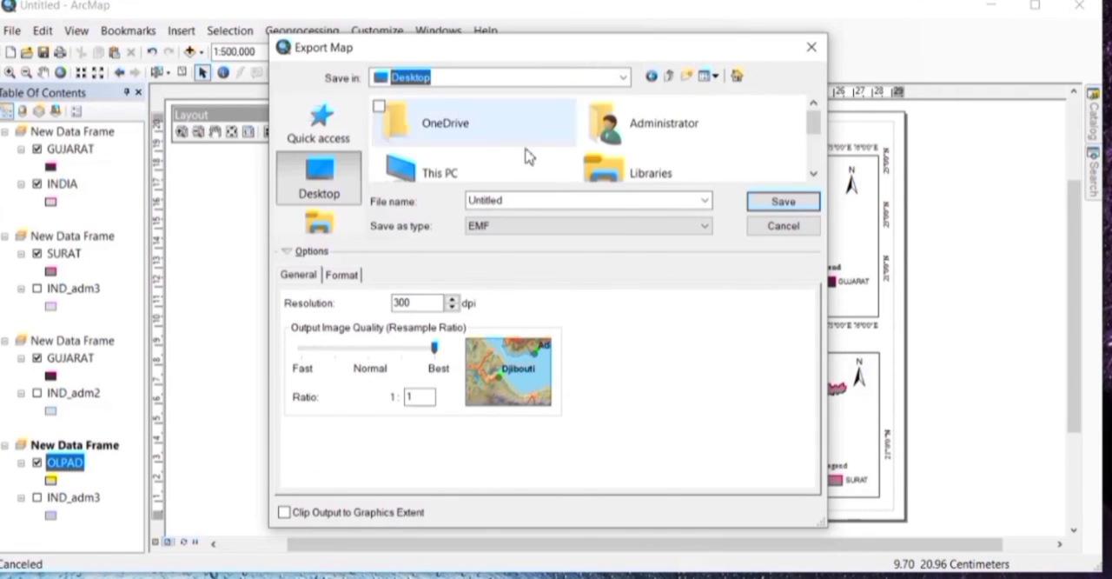
left_click(815, 161)
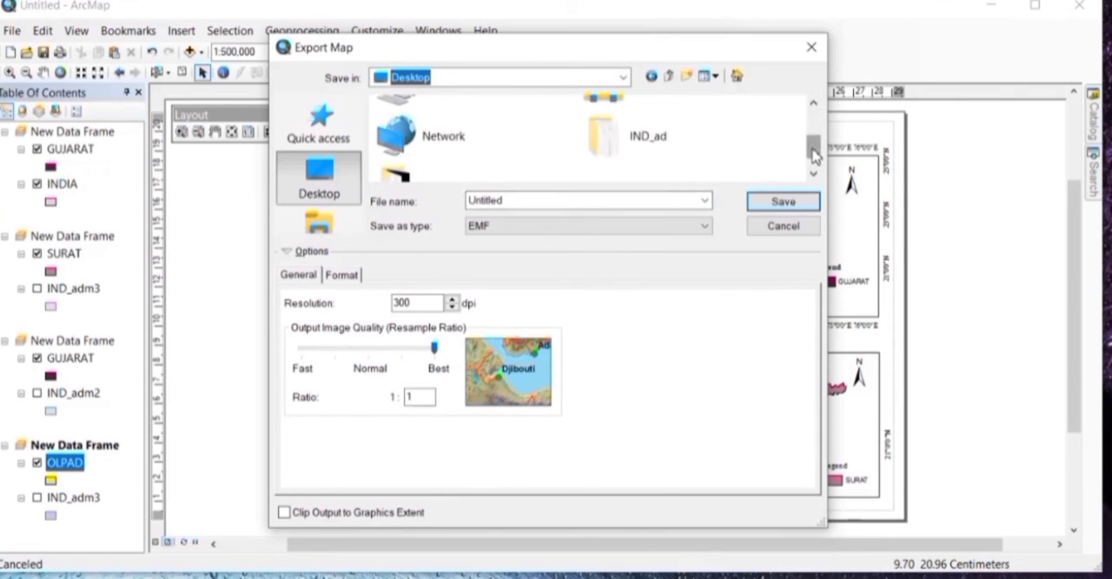
left_click(549, 170)
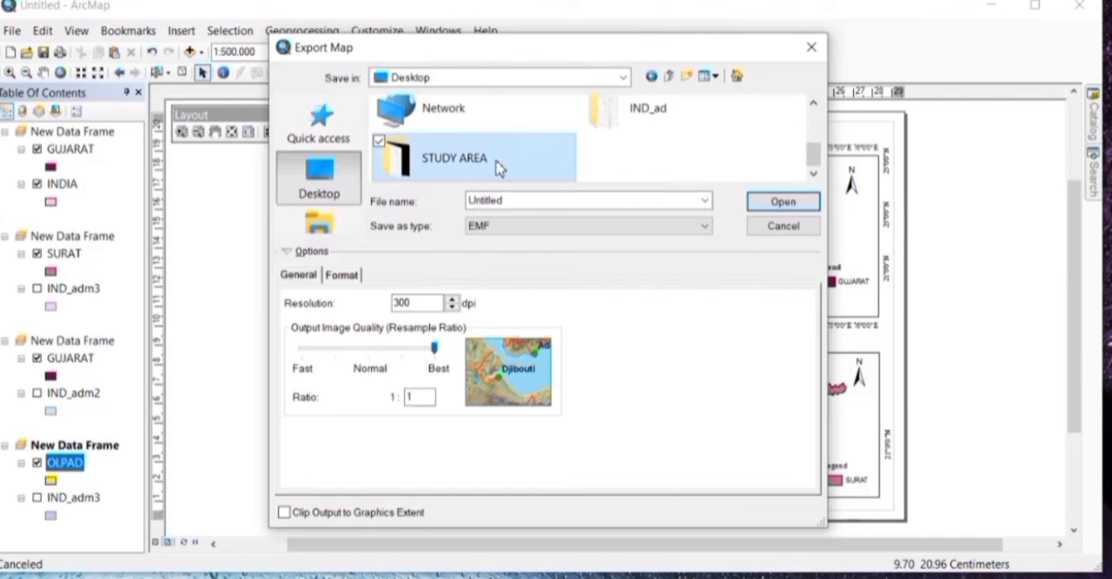
Step: Name the export file LM, set its format to JPEG, and export the map
left_click(576, 200)
key("BackSpace")
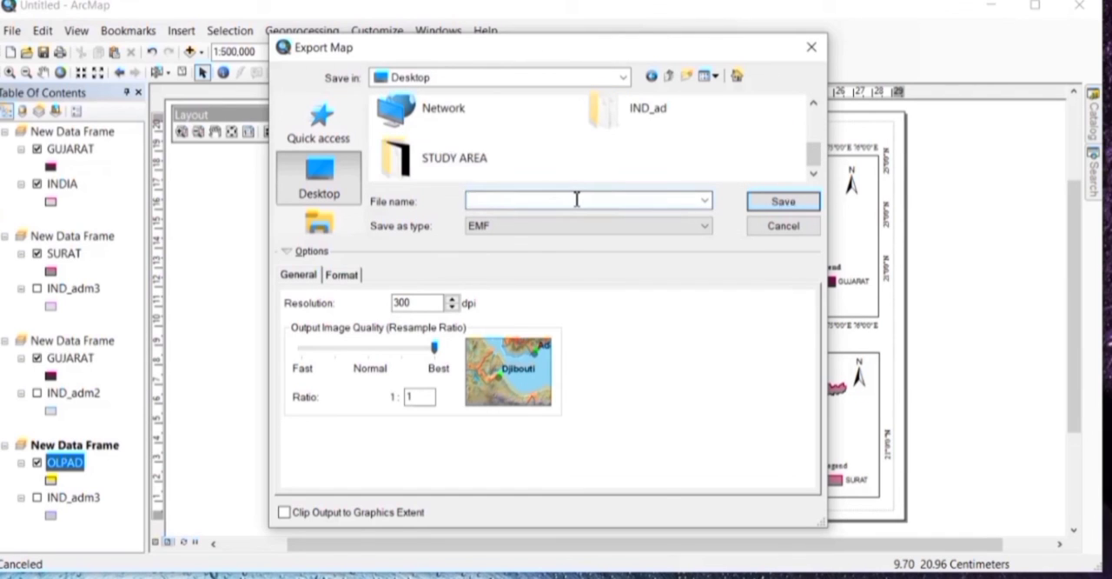
type("LM")
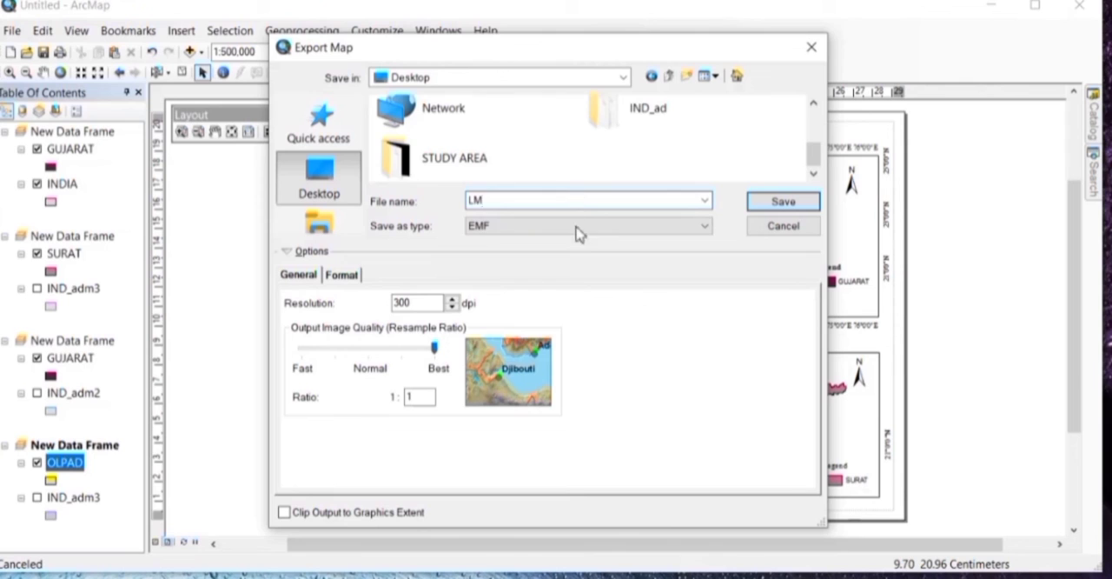
left_click(579, 229)
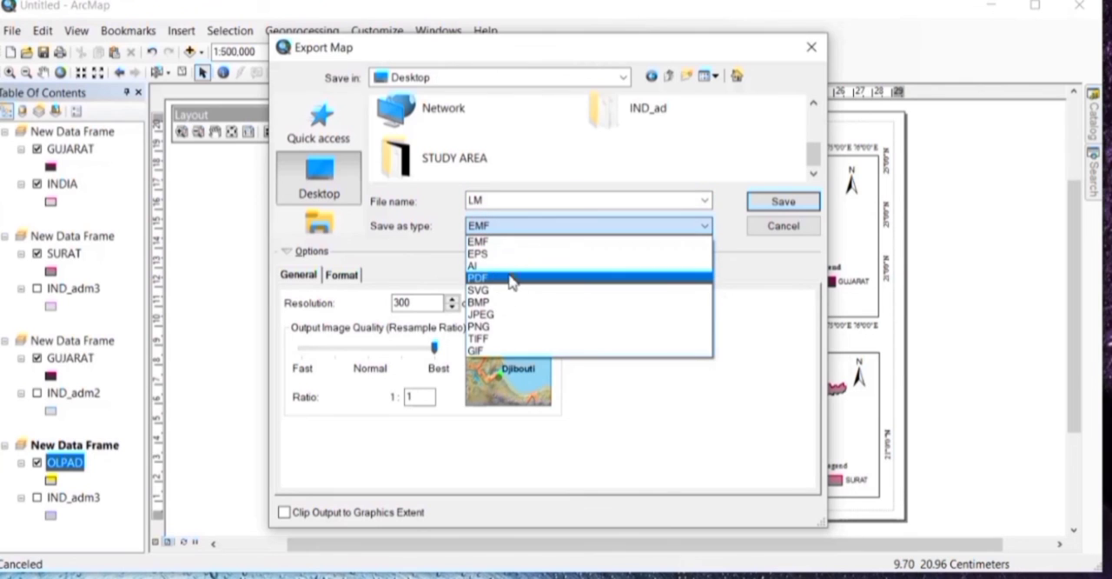
left_click(492, 314)
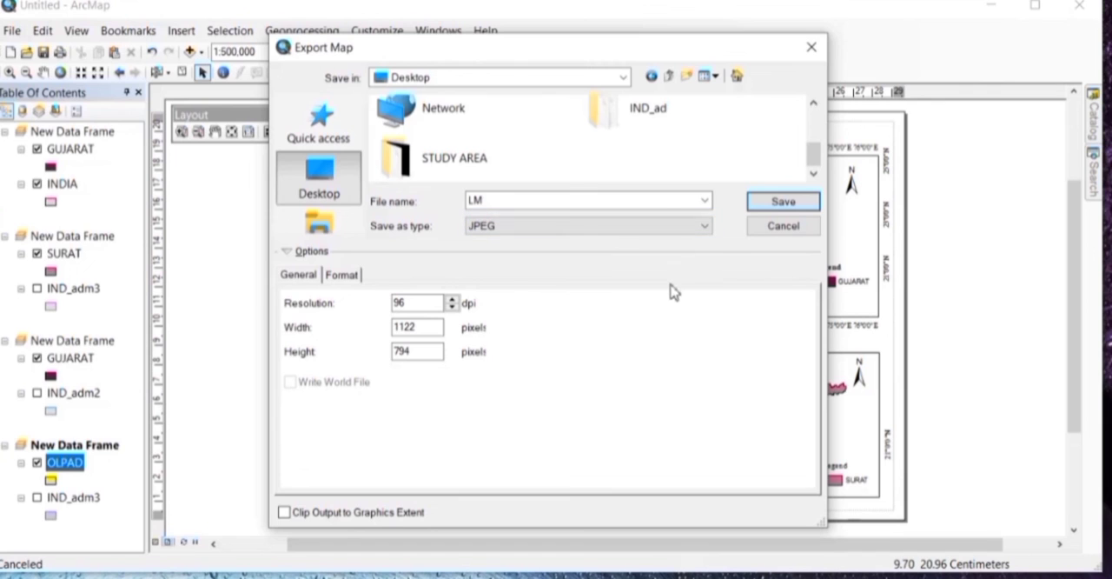
left_click(785, 201)
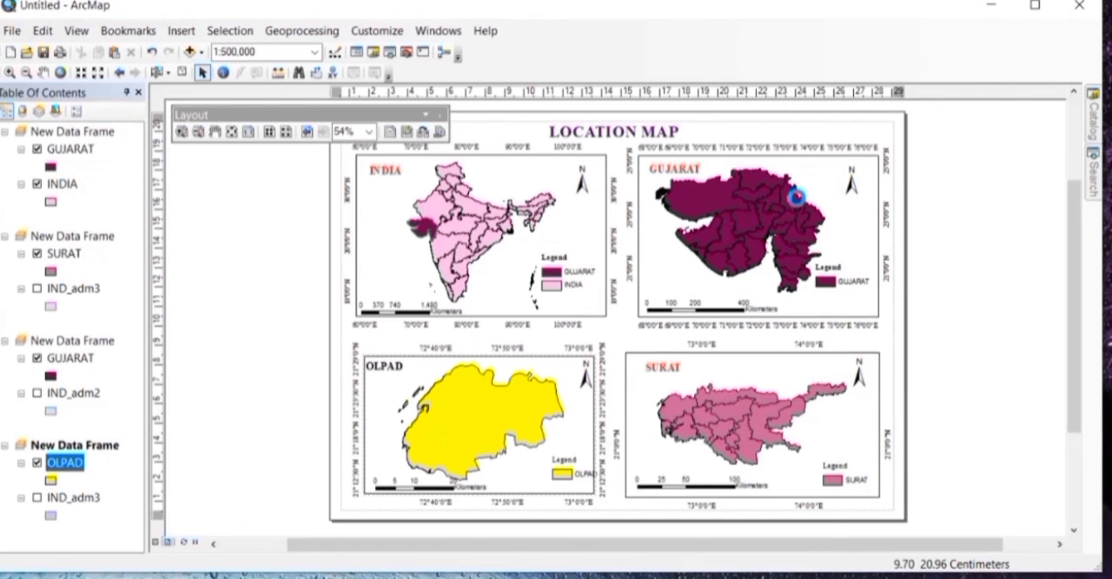